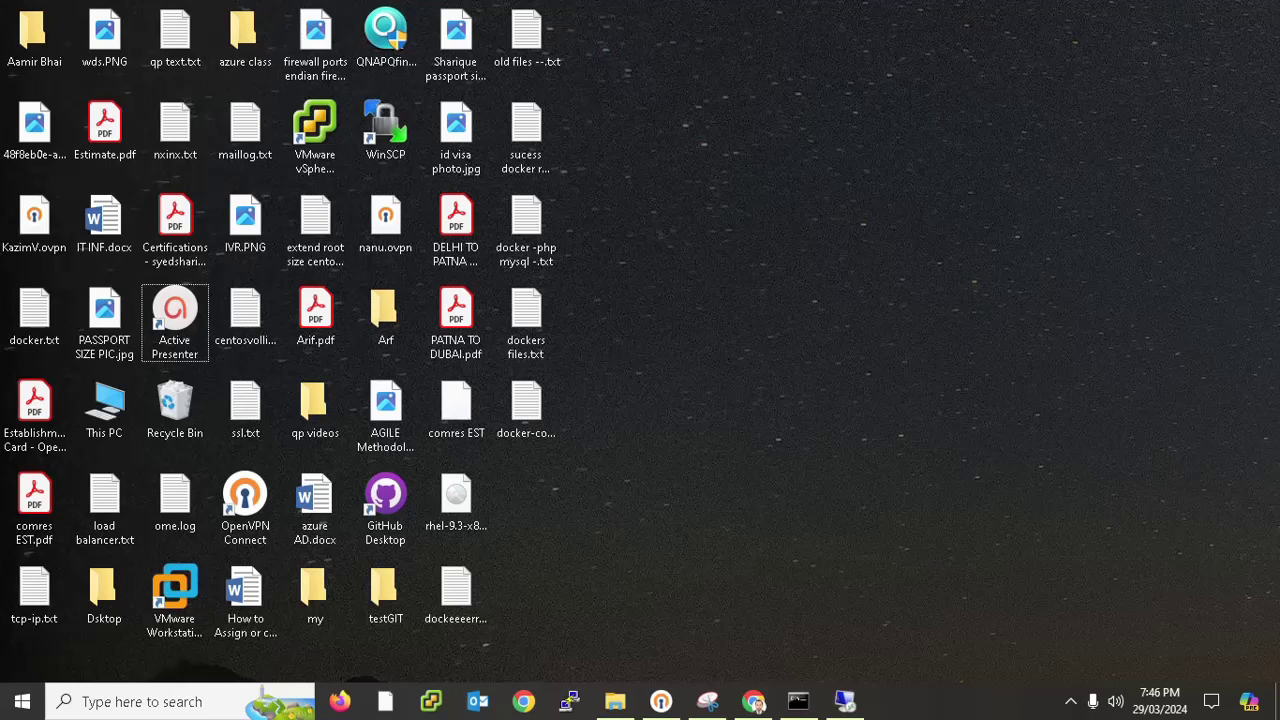
- Switch to the remote Windows Server session and open Active Directory Users and Computers through Server Manager
click(848, 702)
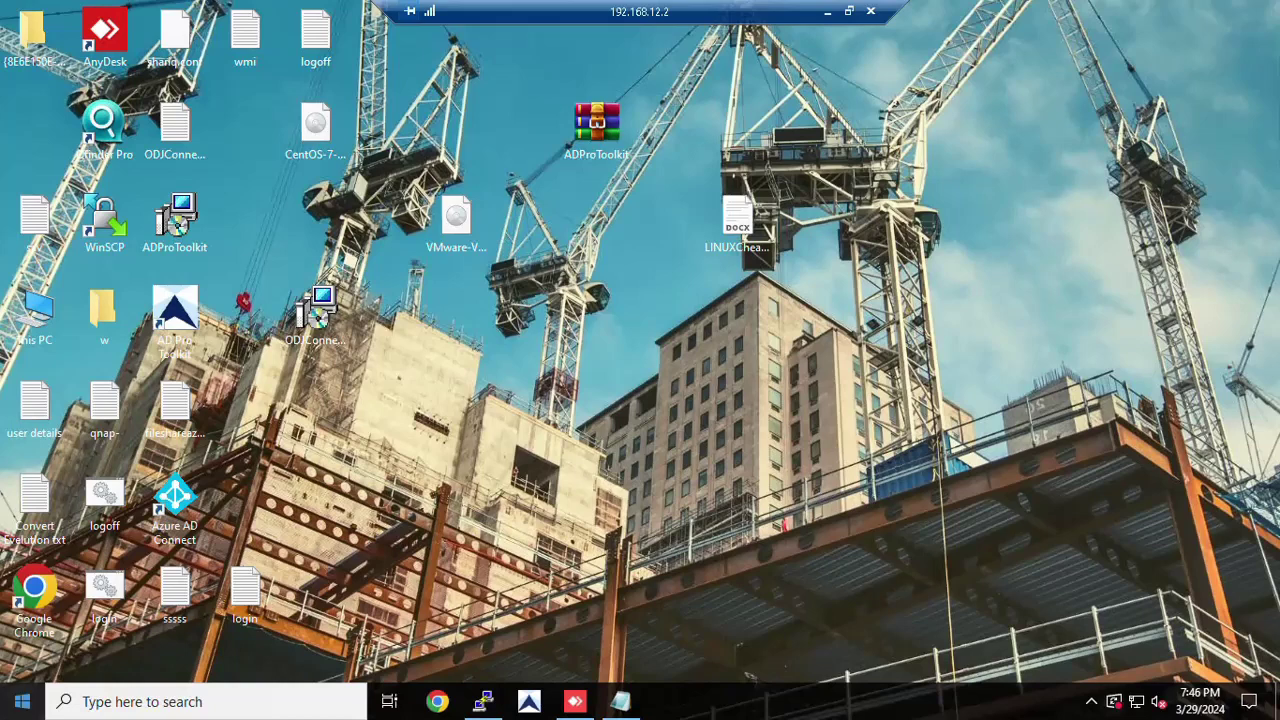
click(14, 704)
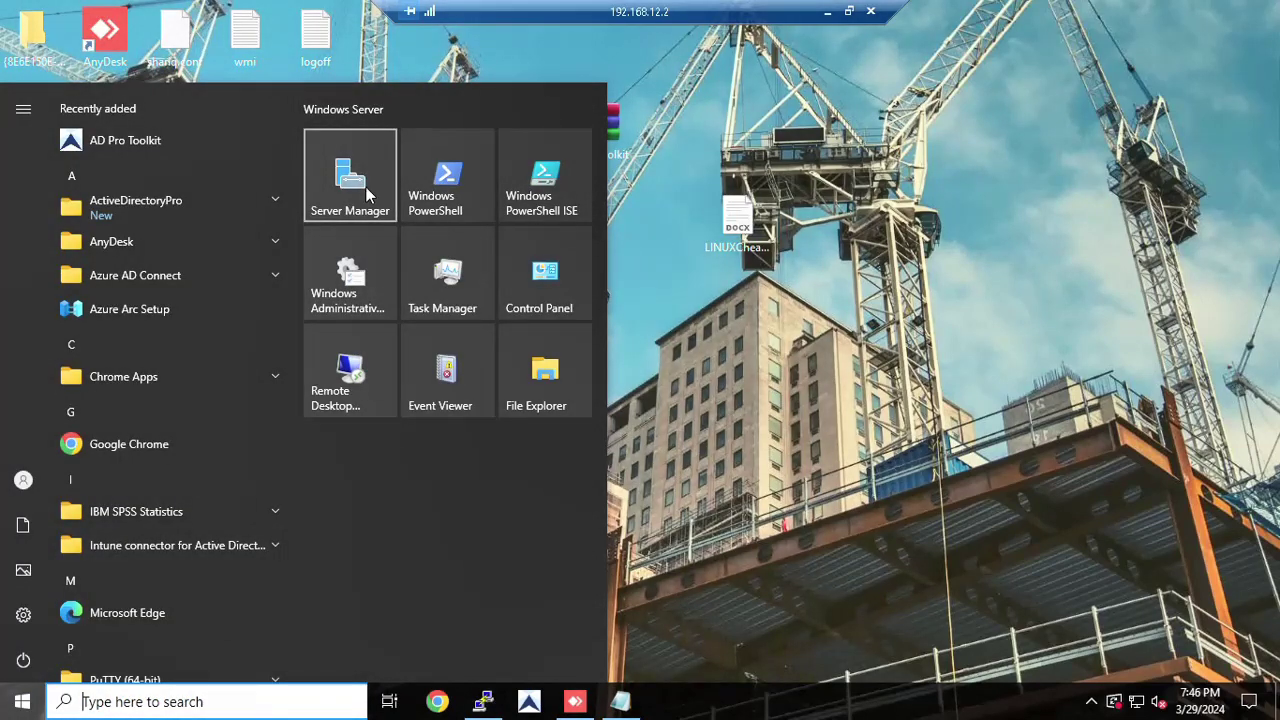
click(366, 188)
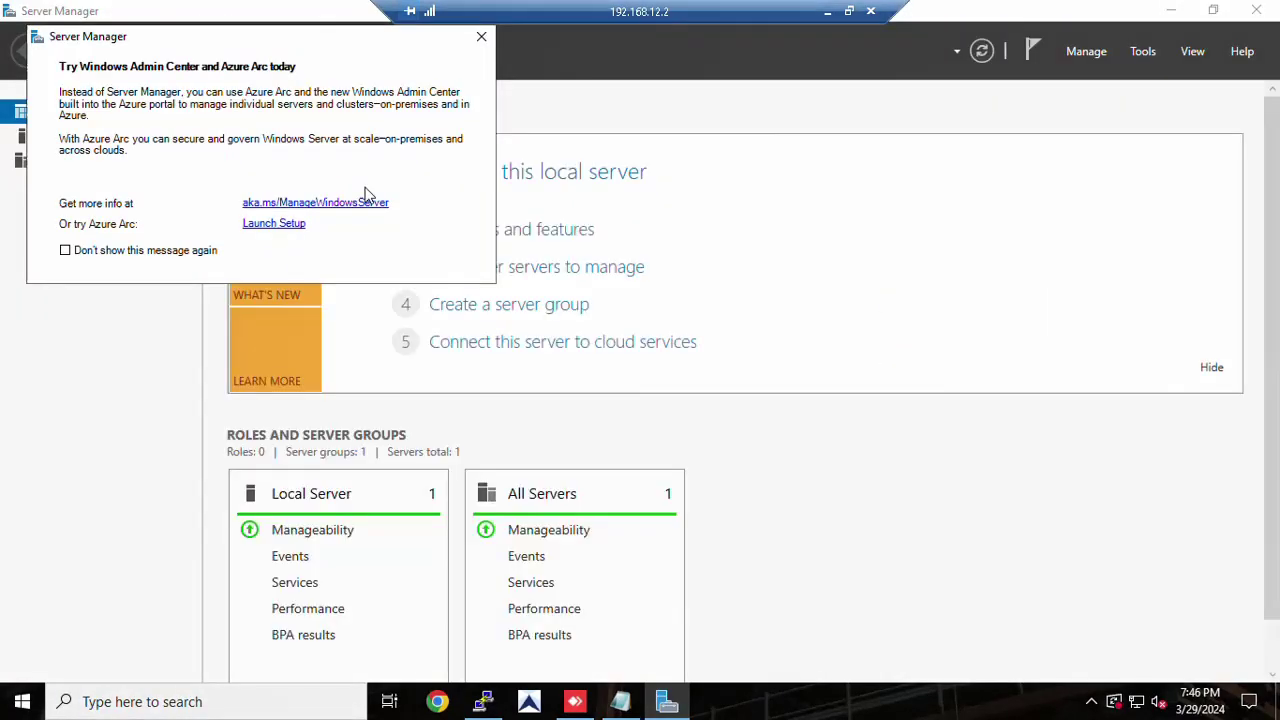
click(481, 36)
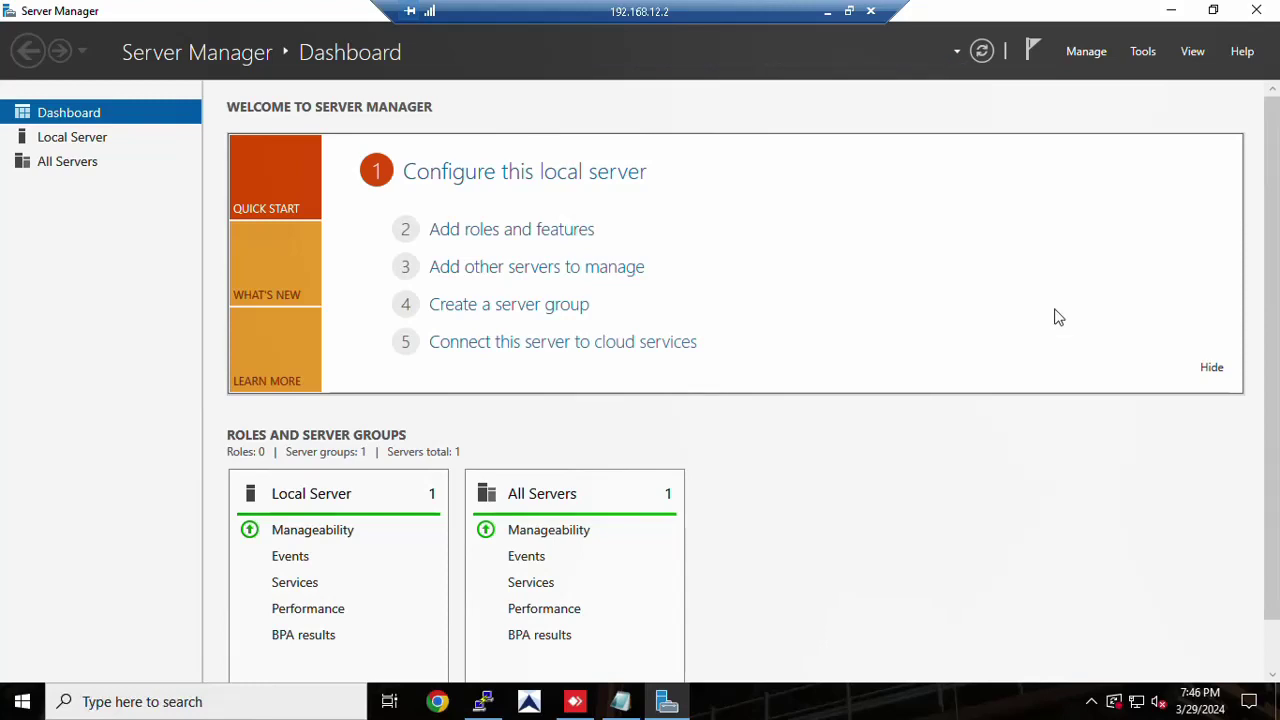
click(1140, 54)
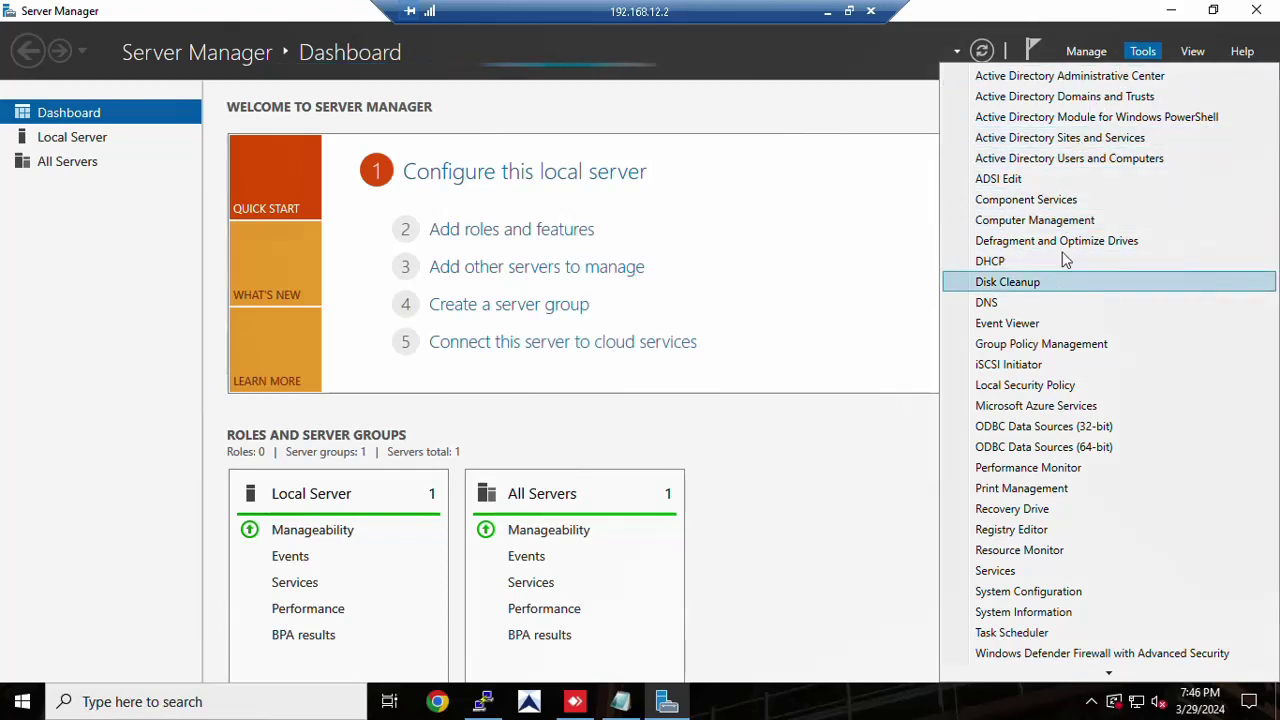
click(1069, 158)
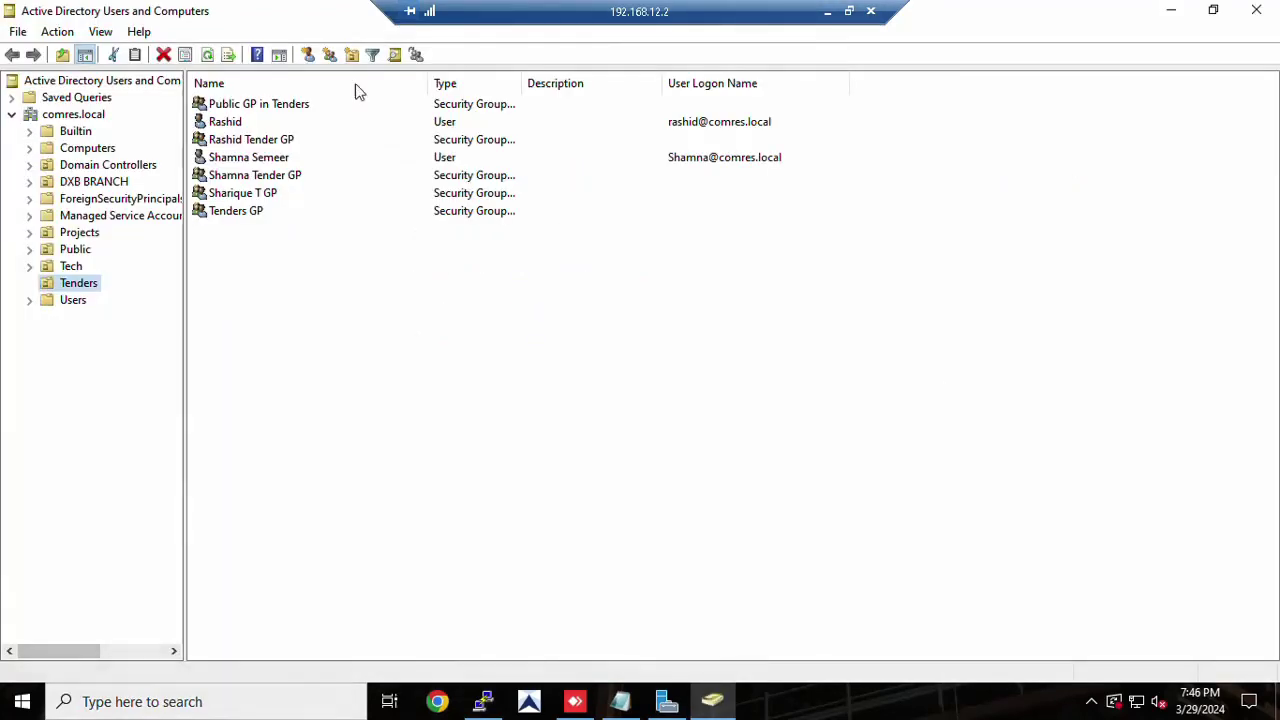
- Examine the member list of the tech_audit_gp security group in the Tech organizational unit of comres.local
click(84, 116)
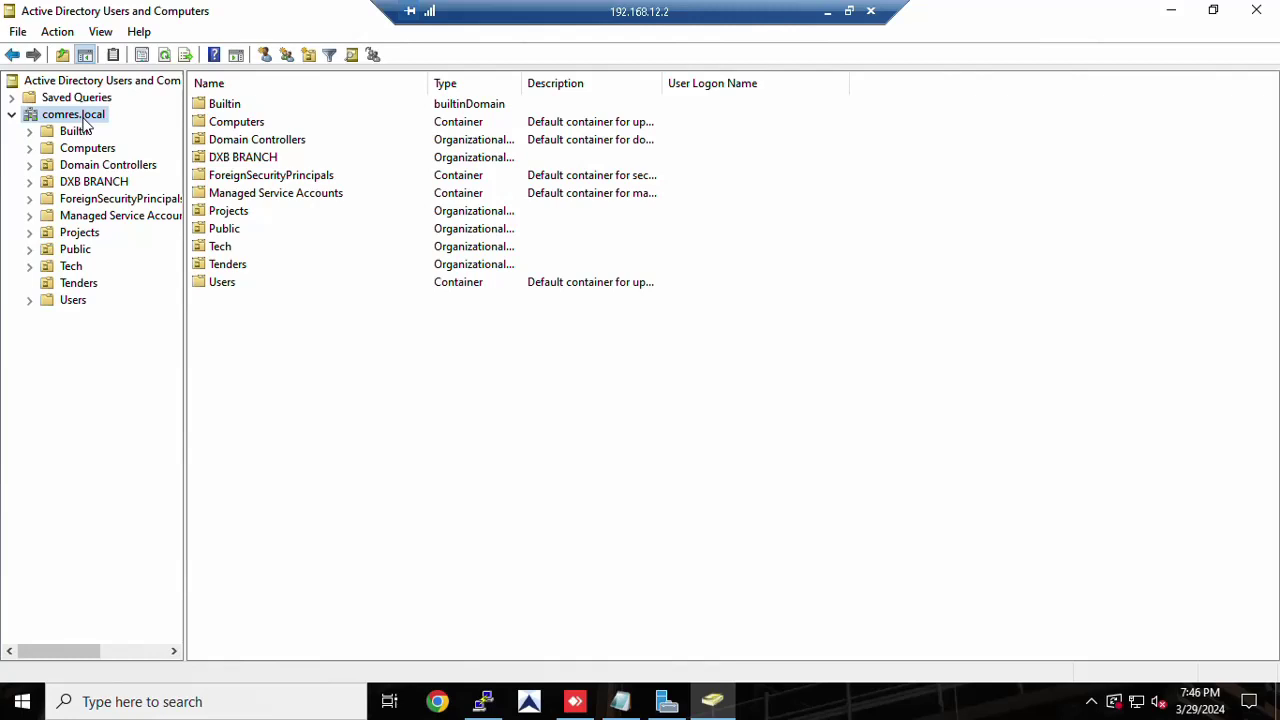
click(71, 268)
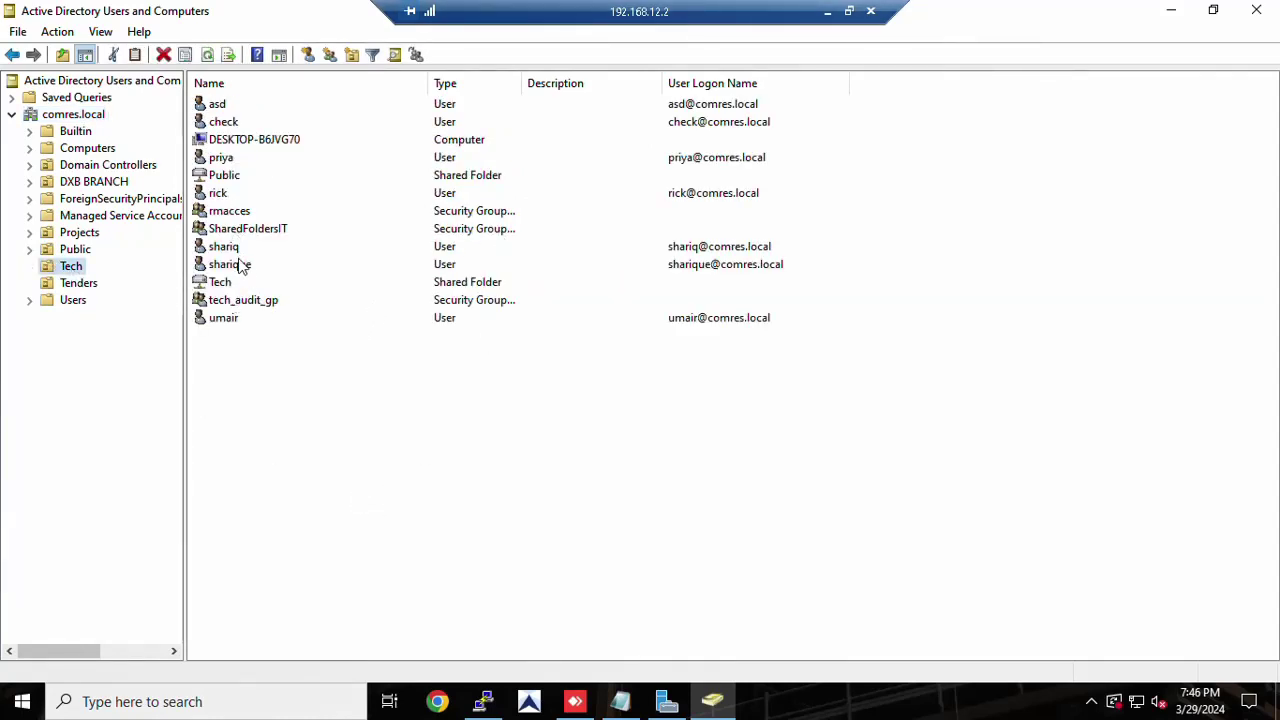
click(268, 302)
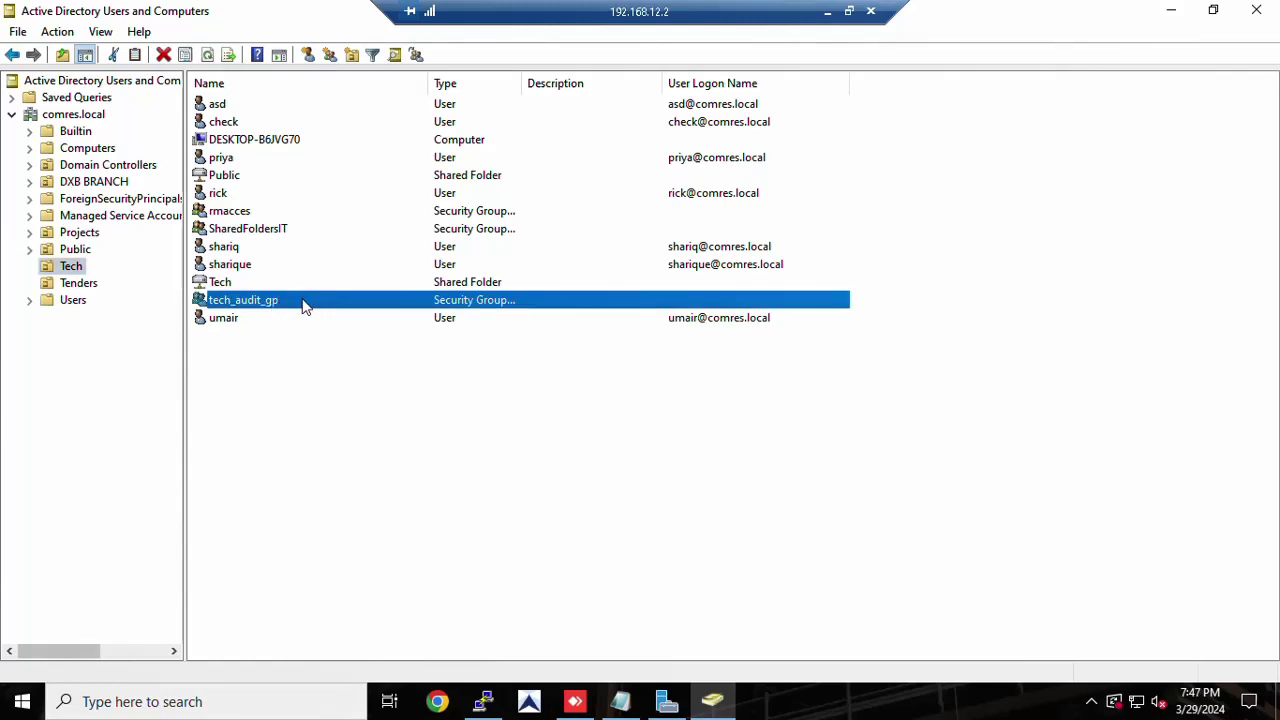
drag(524, 84, 658, 83)
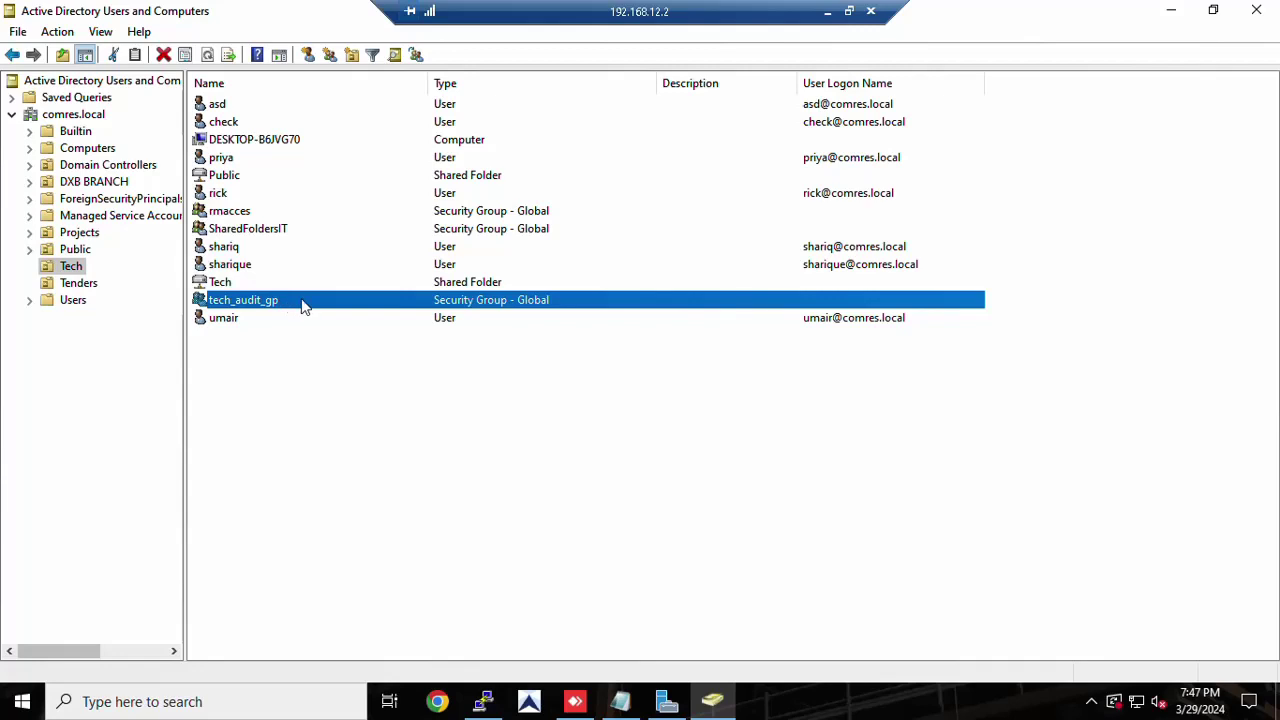
right_click(304, 306)
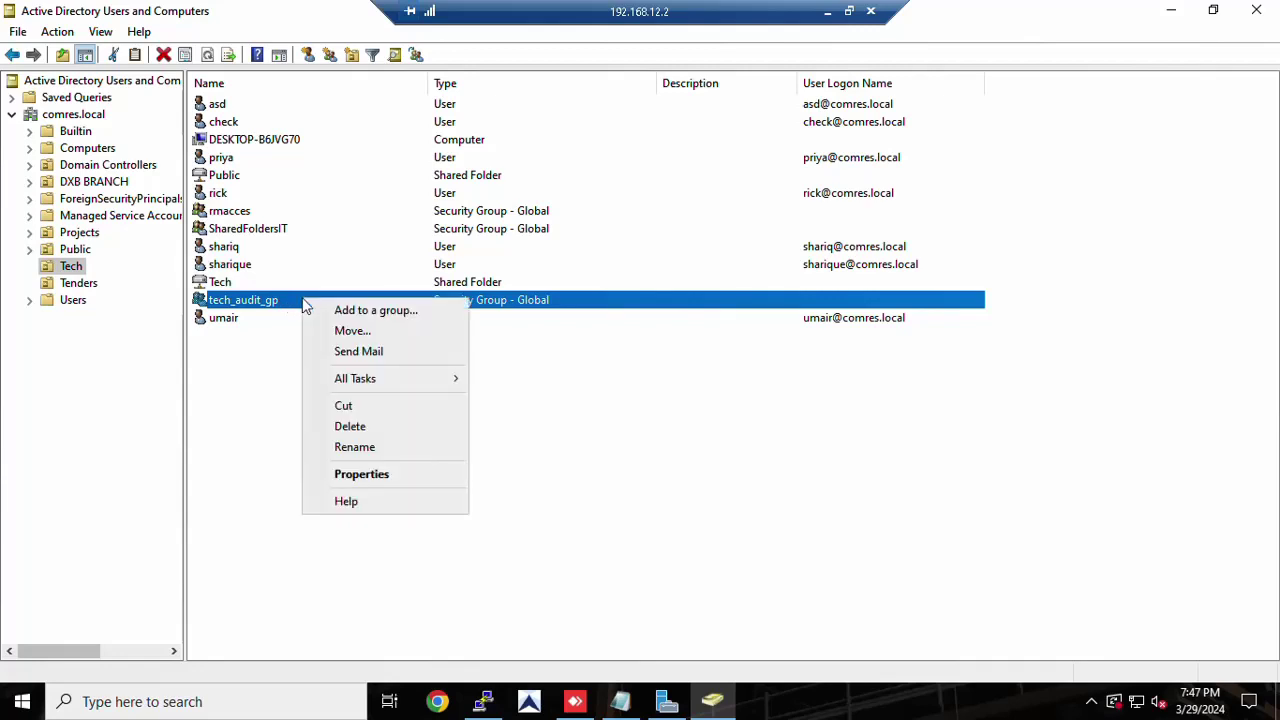
click(396, 485)
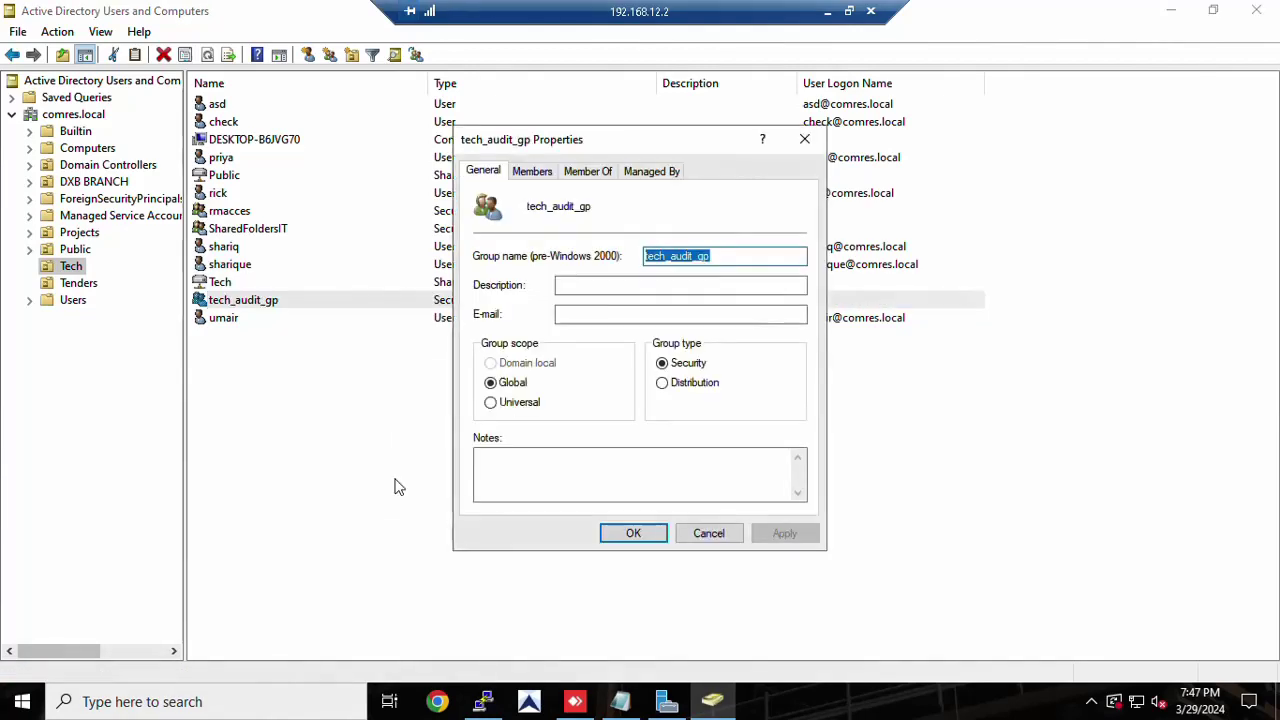
click(531, 172)
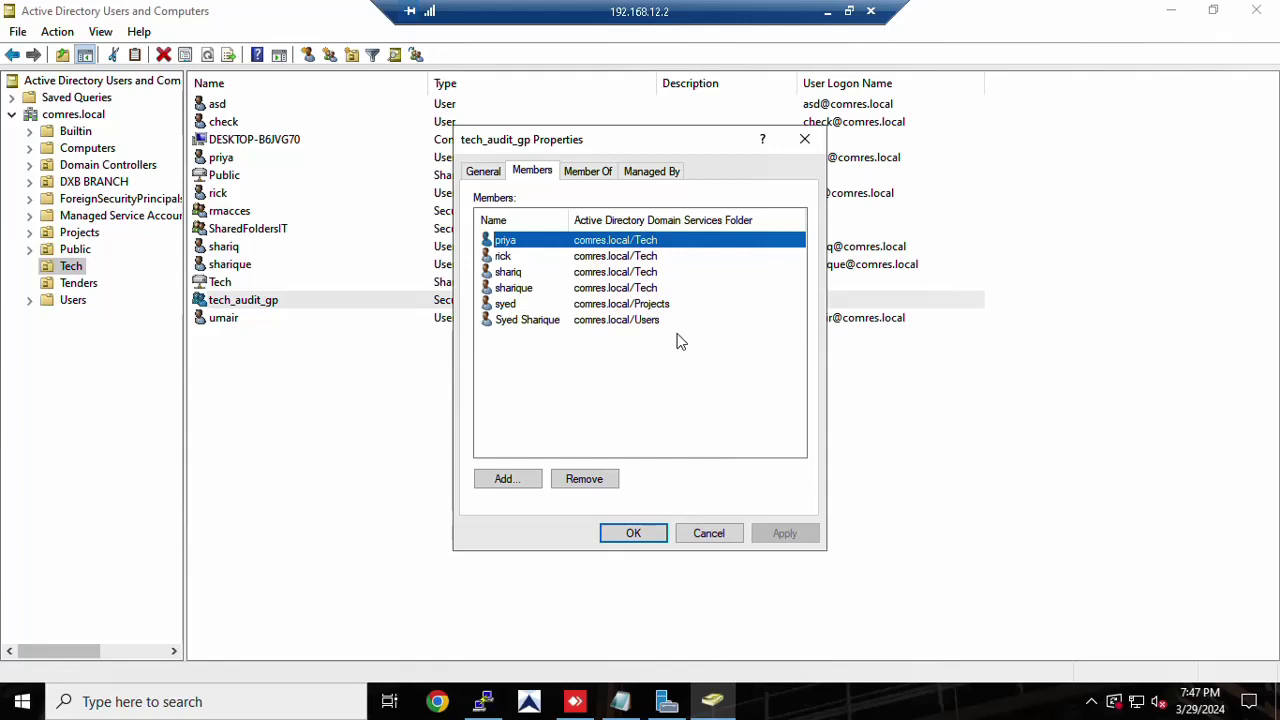
click(804, 140)
- Create a global security group named TechGS in the Tech organizational unit
click(361, 421)
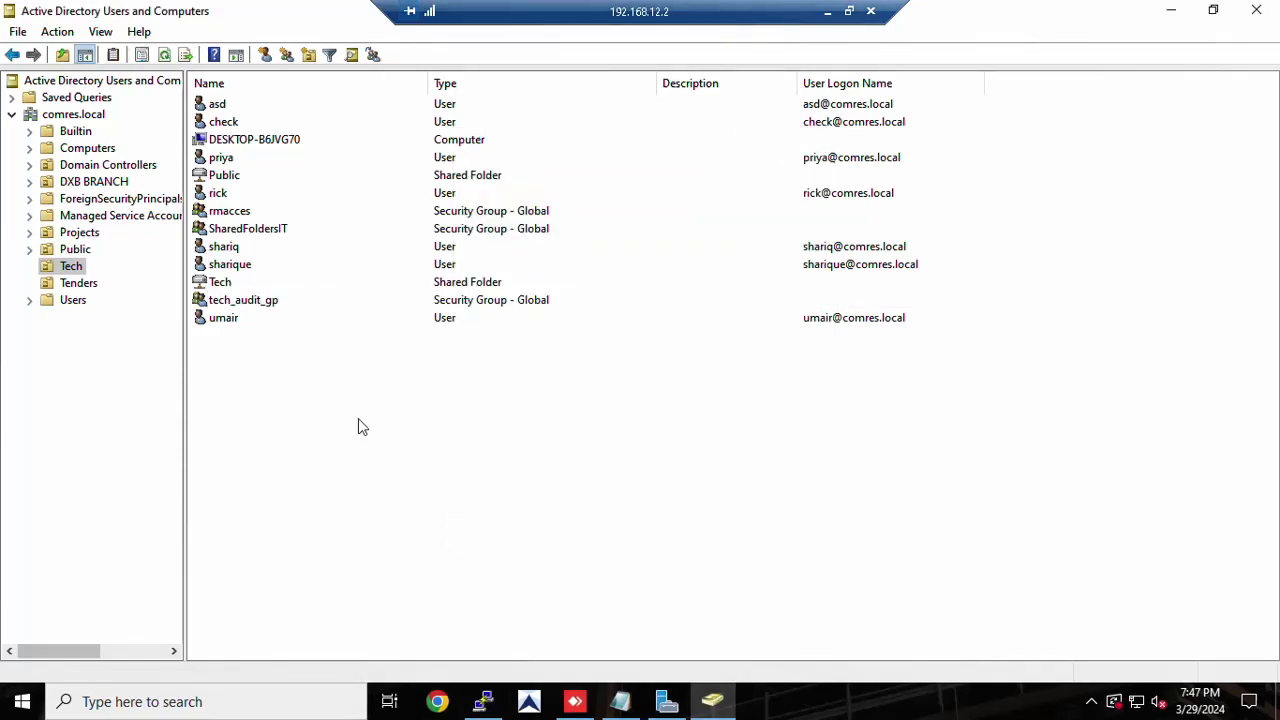
right_click(360, 420)
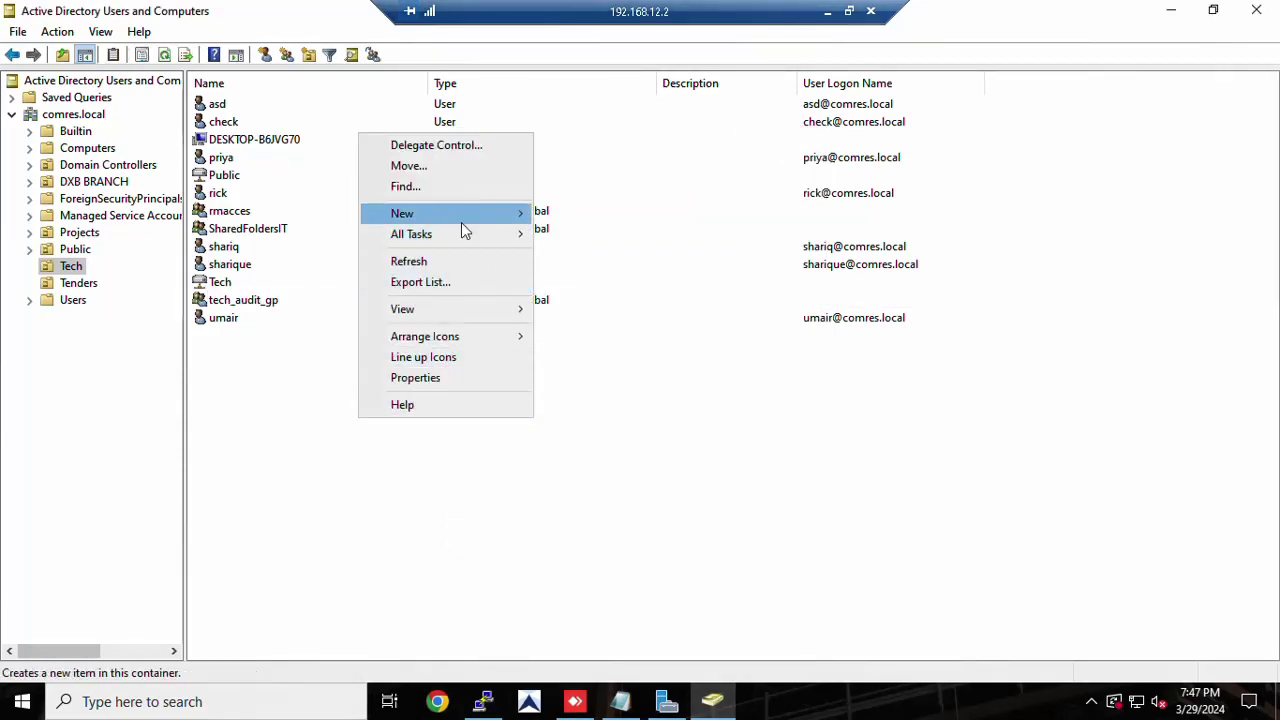
mouse_move(463, 222)
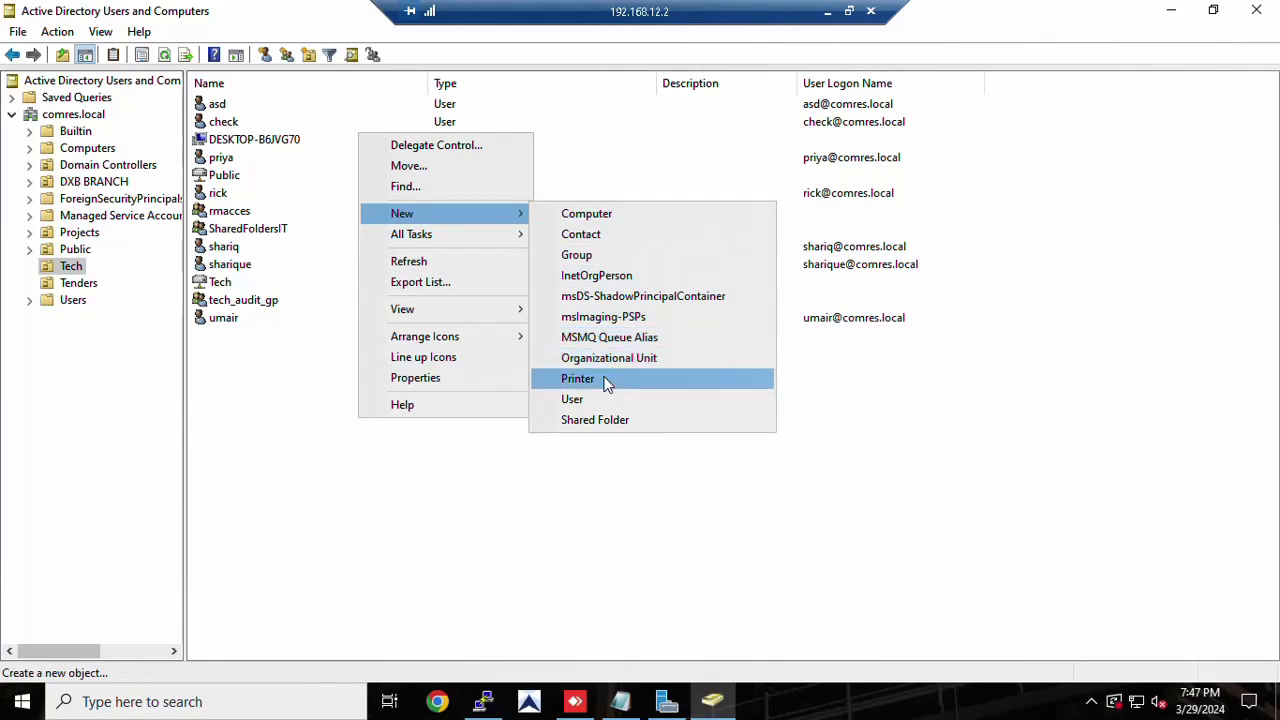
click(590, 260)
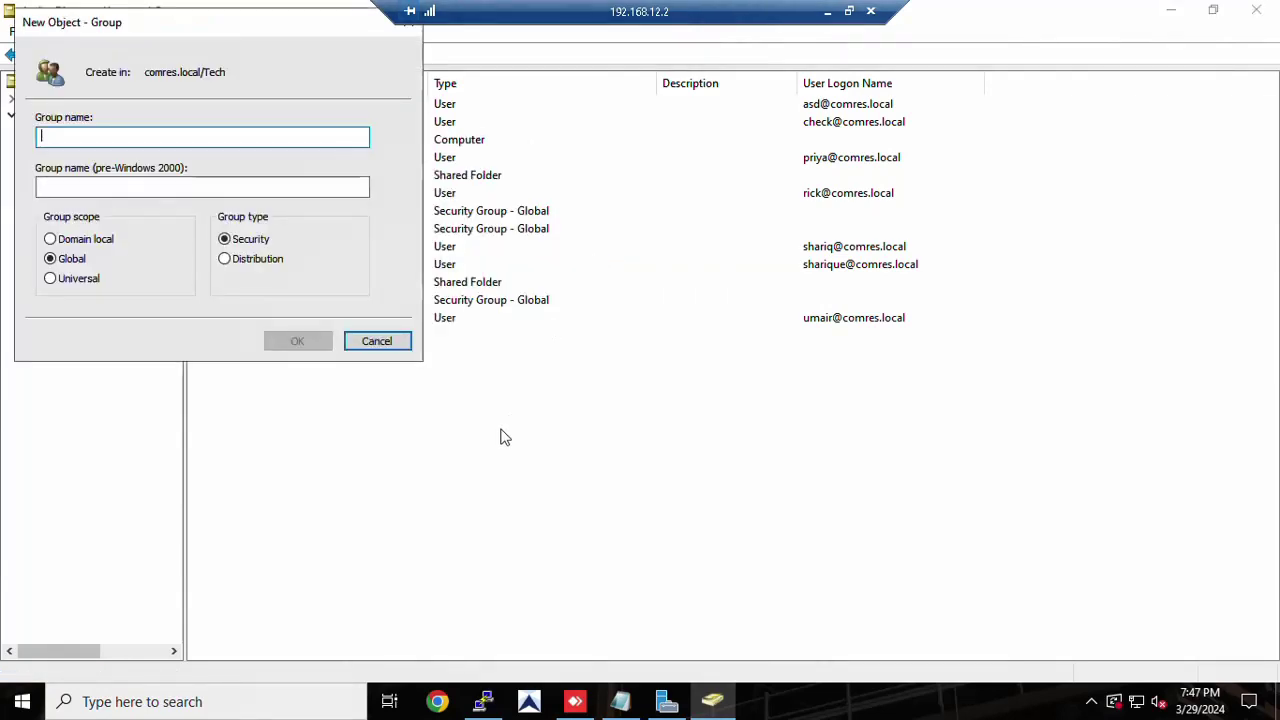
drag(290, 25, 690, 170)
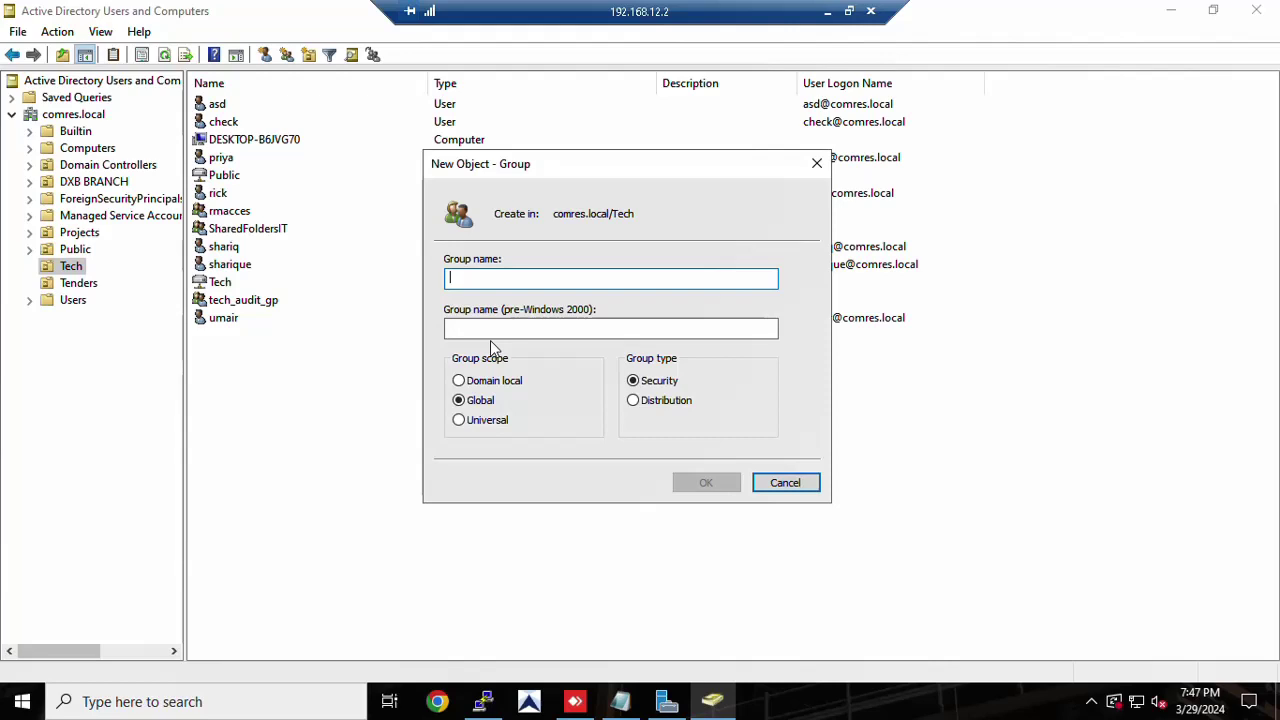
text(TechGP)
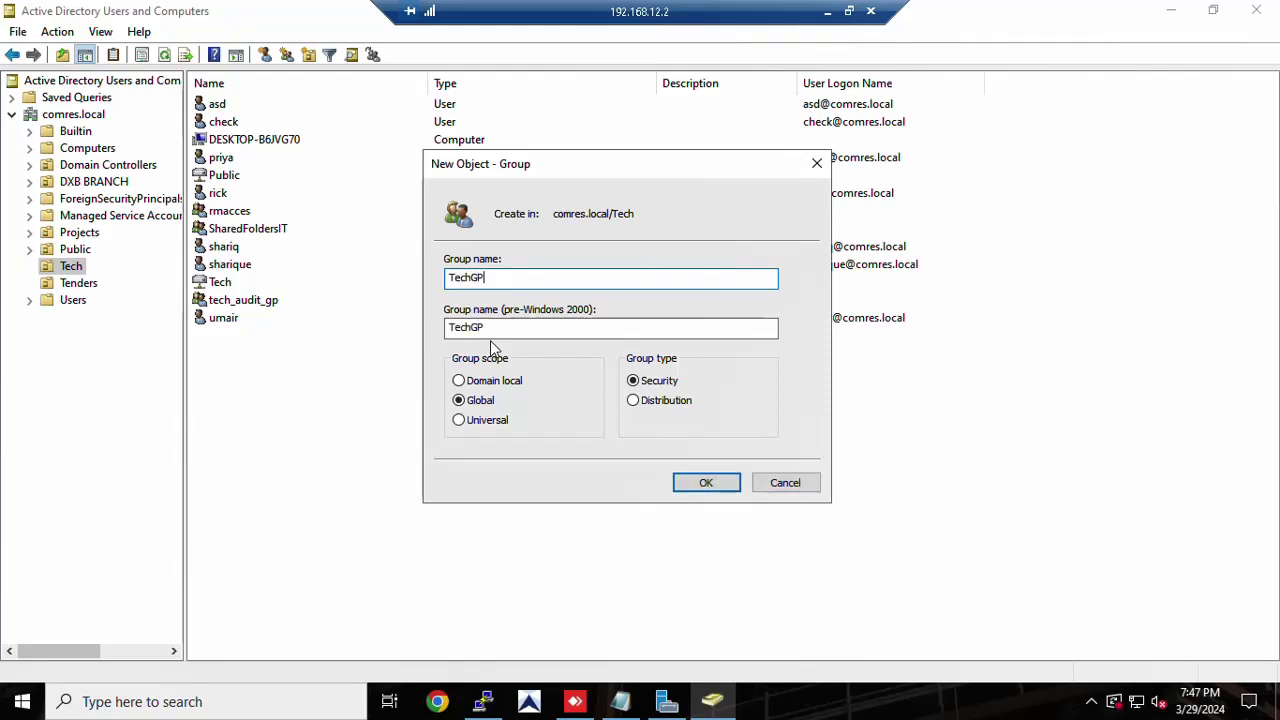
text(S)
key(BackSpace)
key(BackSpace)
text(S)
click(705, 484)
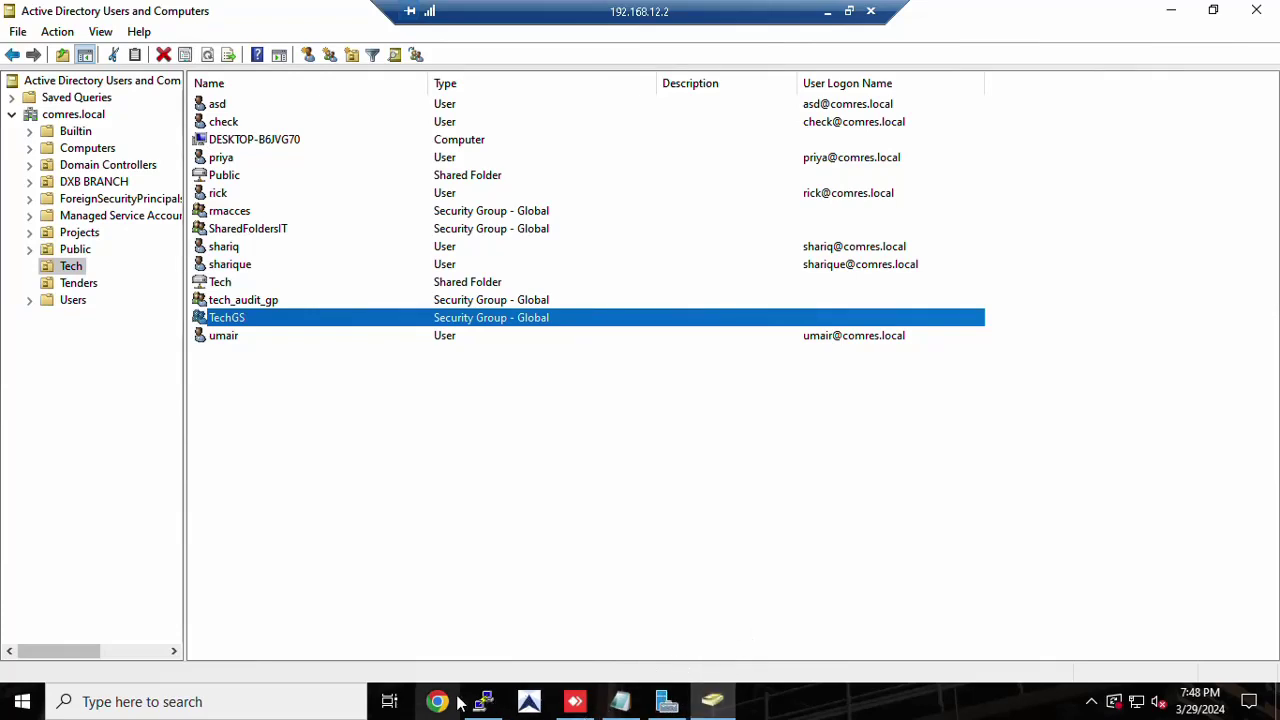
- Open Group Policy Management from Server Manager and view the scope of the blockcontrol policy under comres.local
click(667, 701)
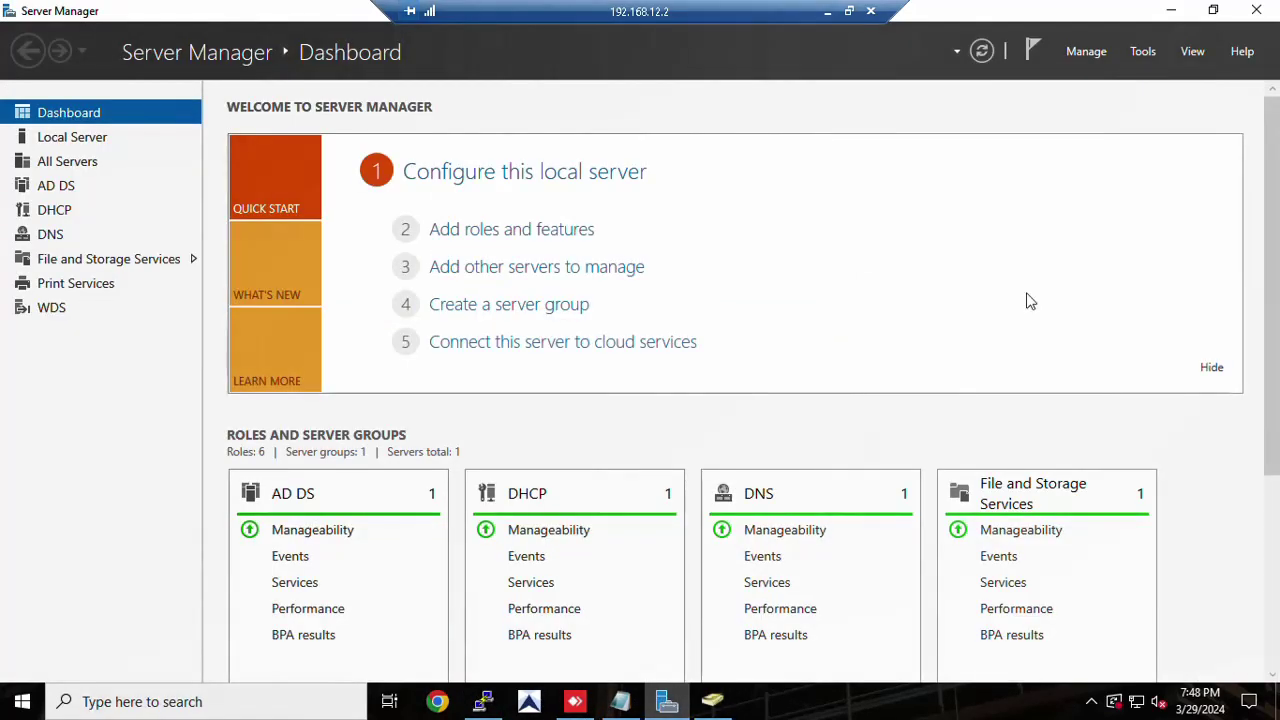
click(1147, 51)
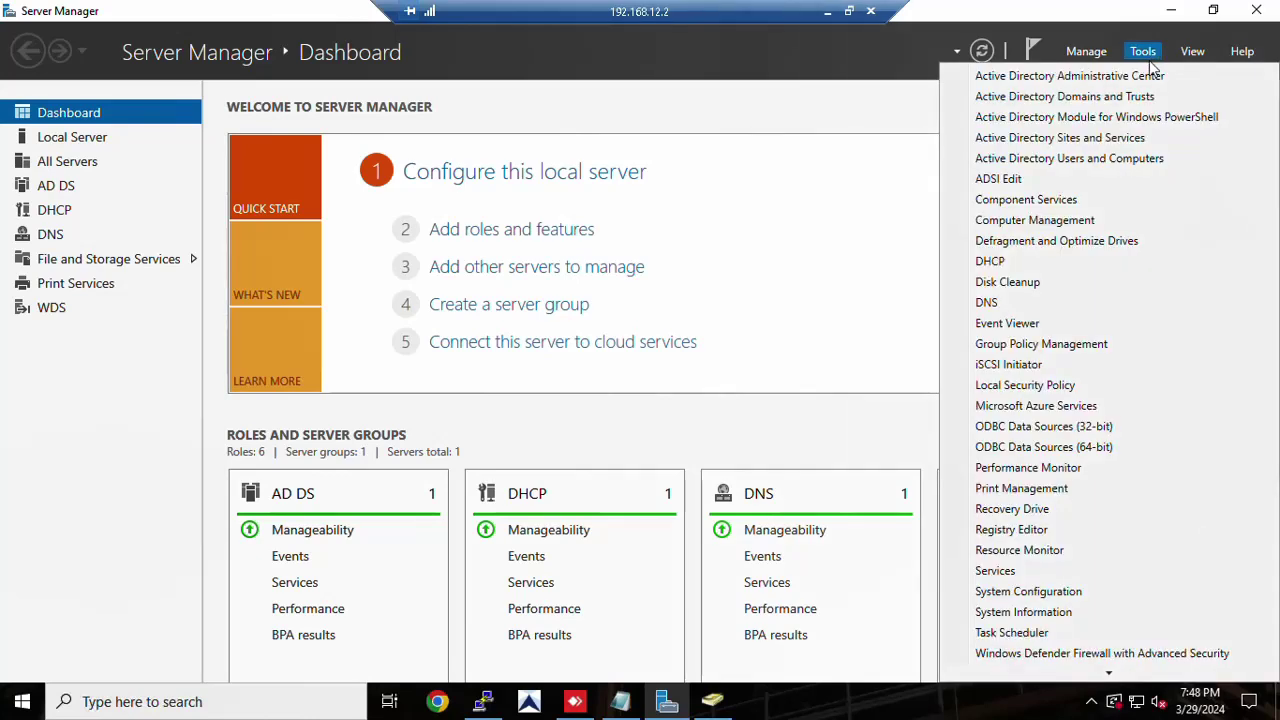
click(1071, 344)
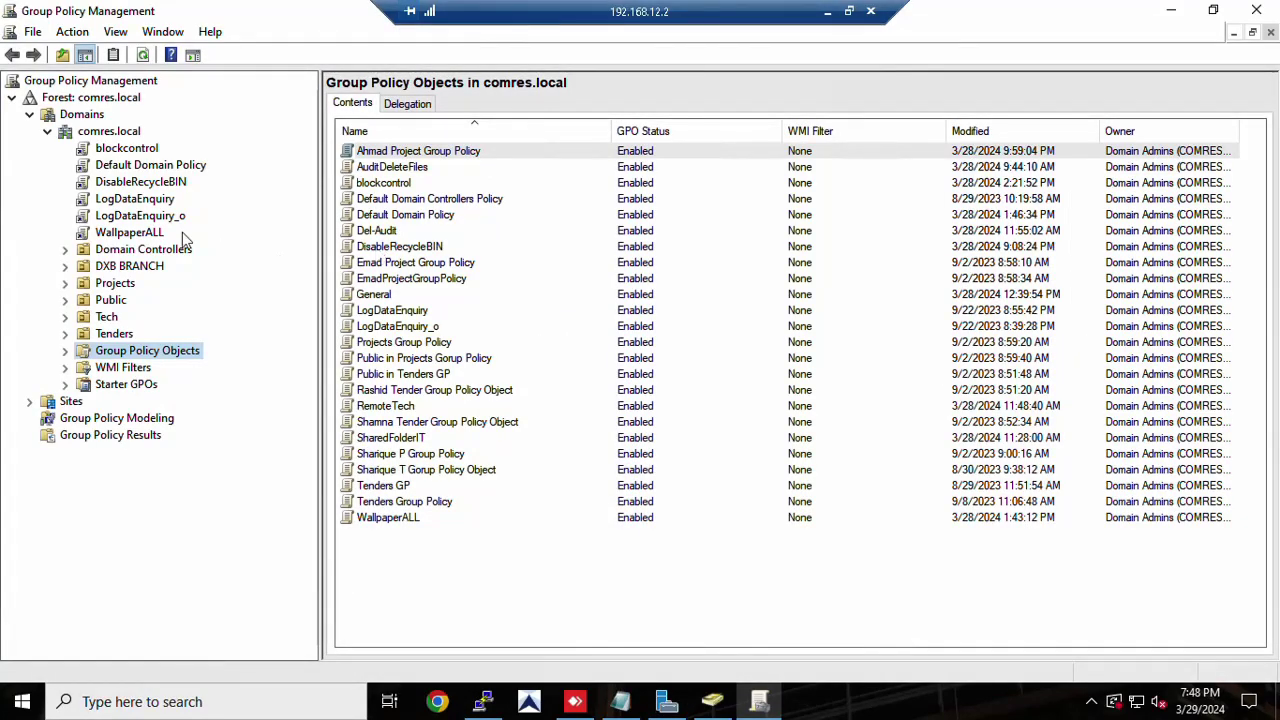
click(83, 115)
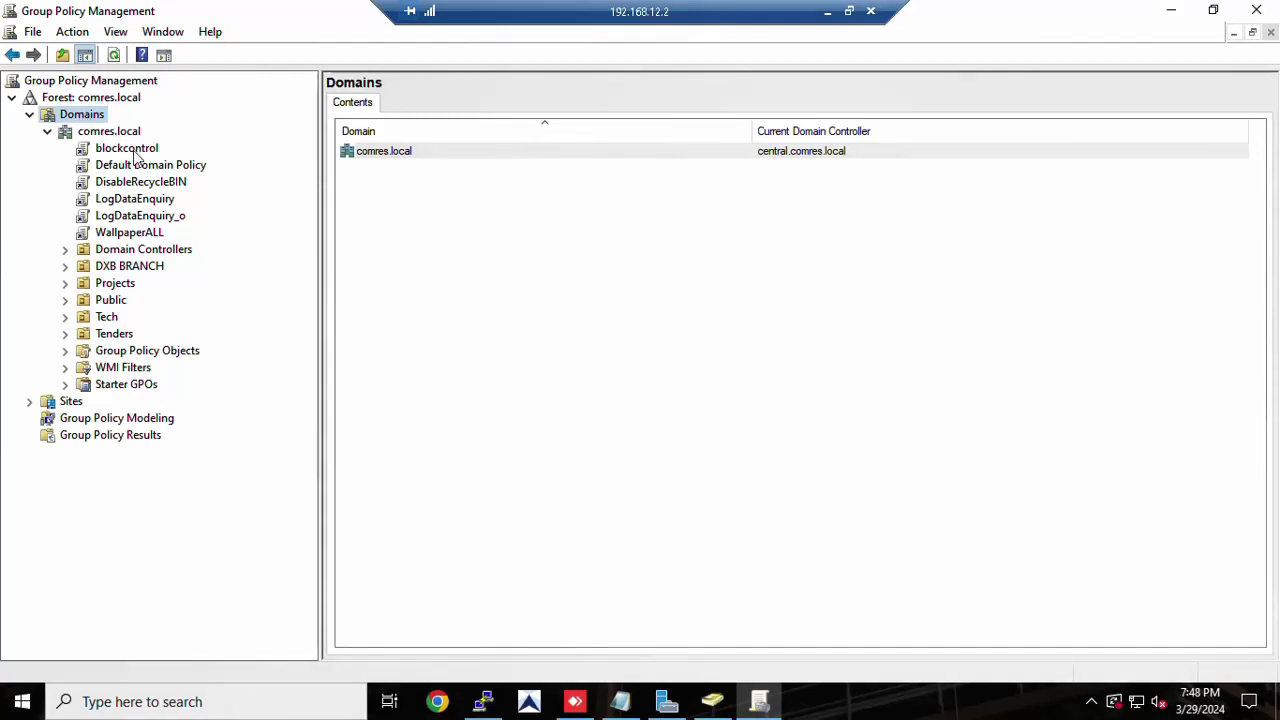
click(127, 149)
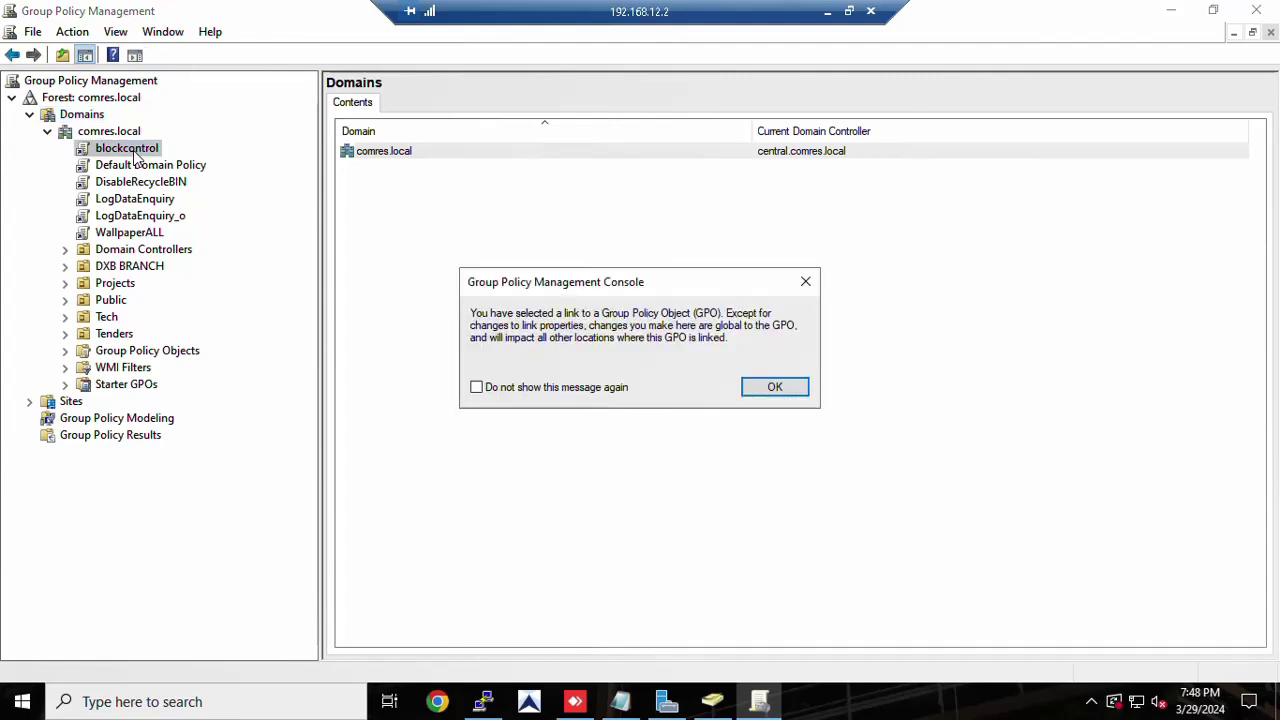
click(805, 282)
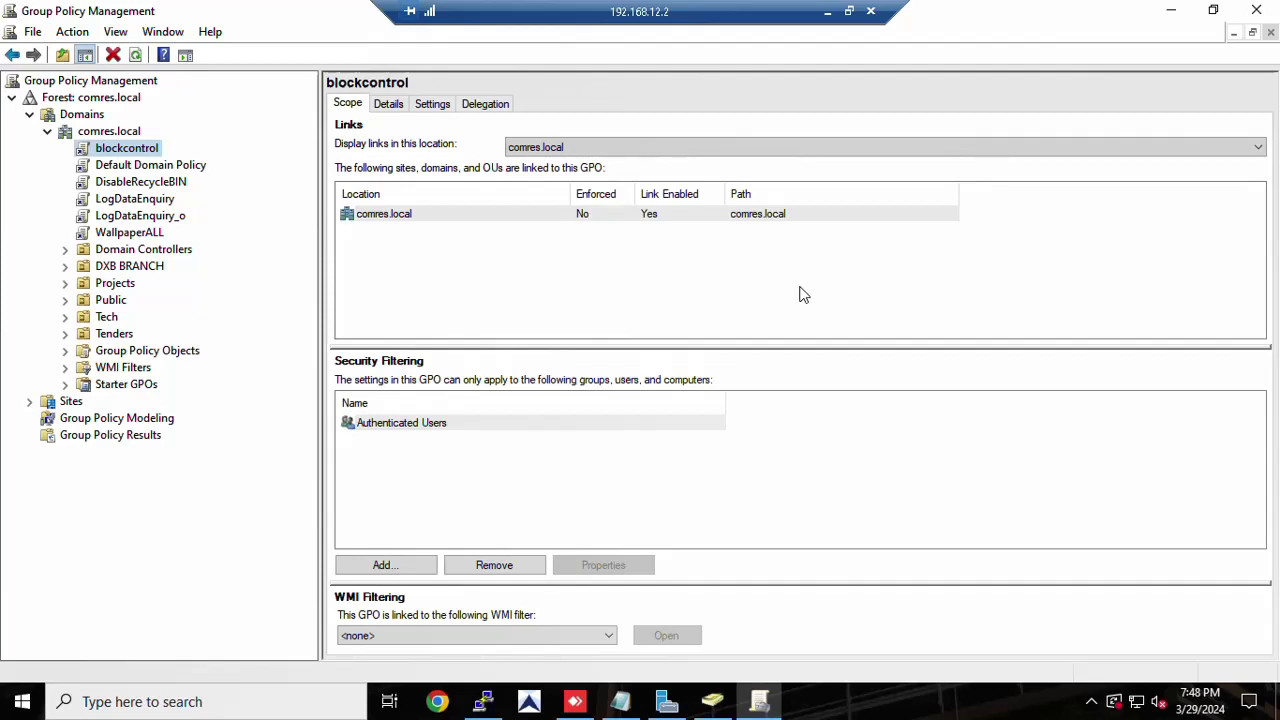
- Create a group policy object named TechGPOS and link it to the Tech organizational unit
click(71, 318)
click(106, 318)
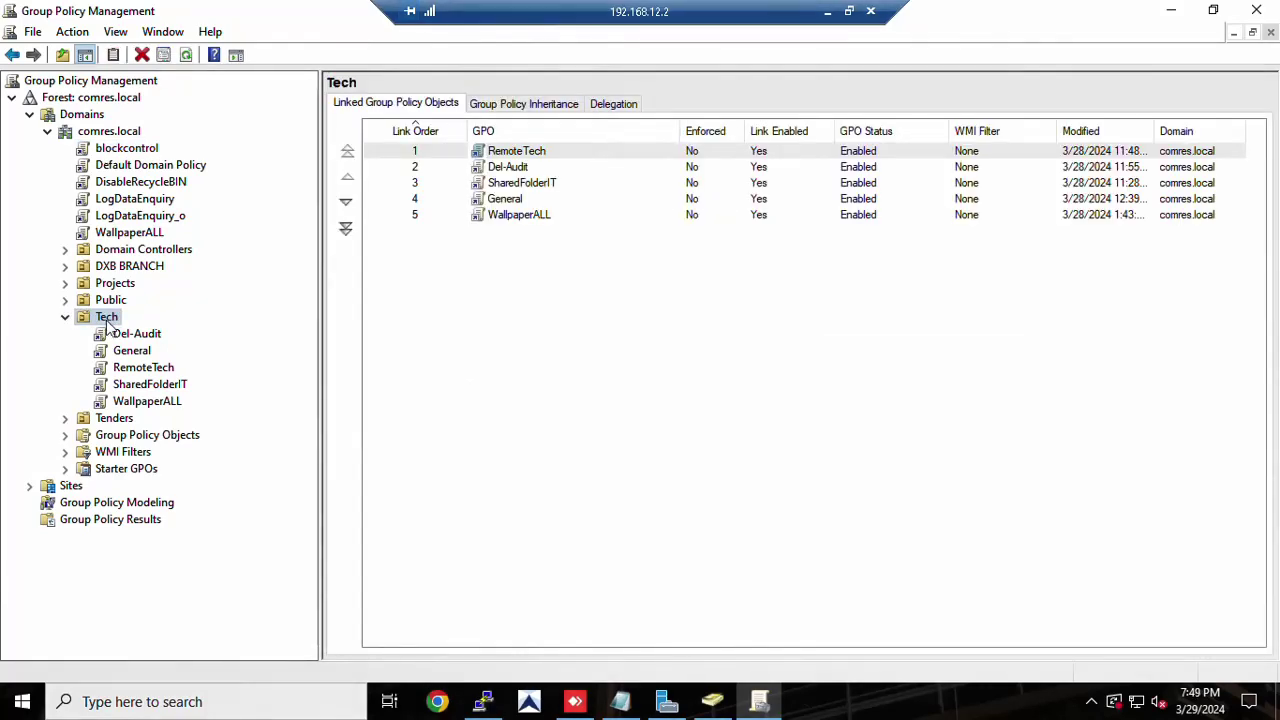
right_click(108, 322)
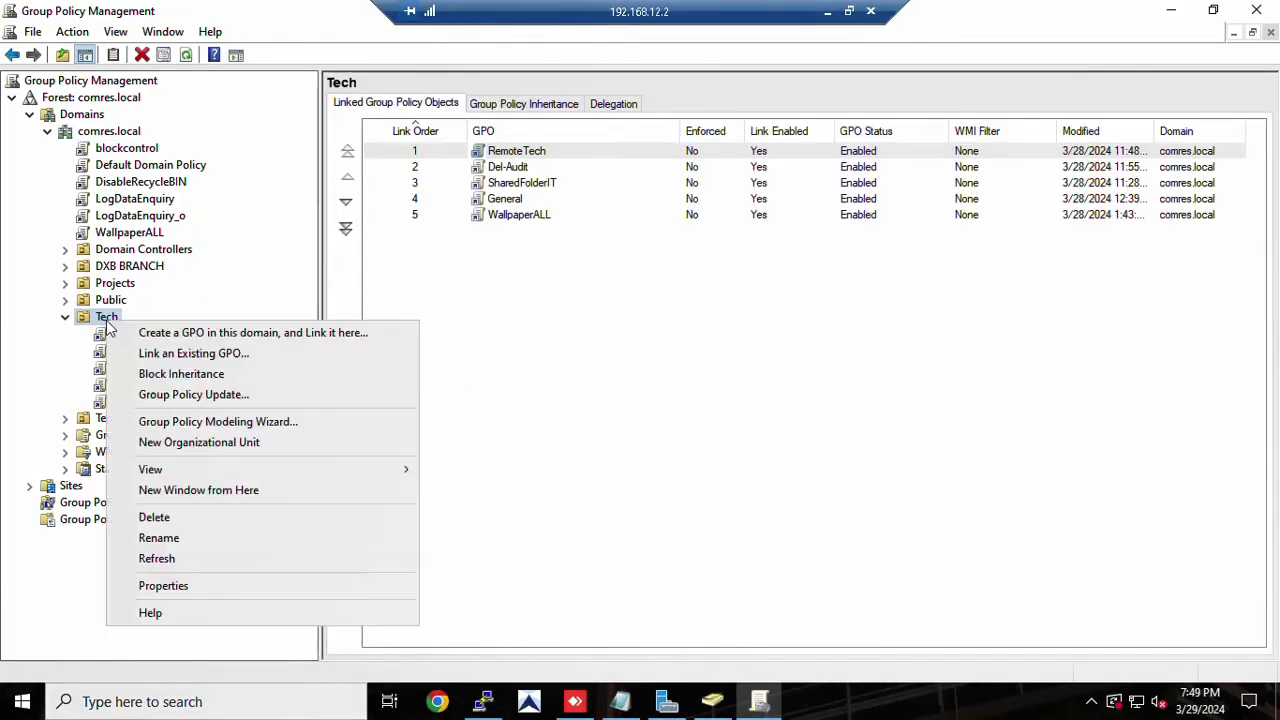
click(249, 341)
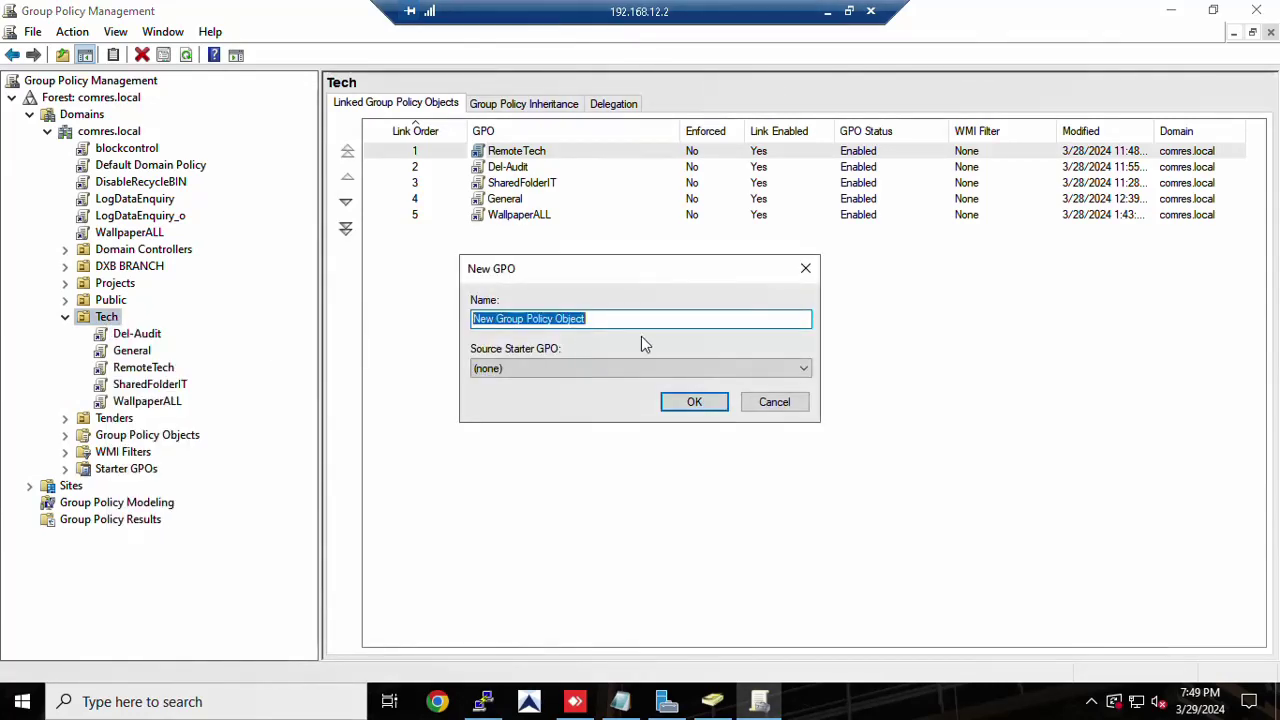
text(Te)
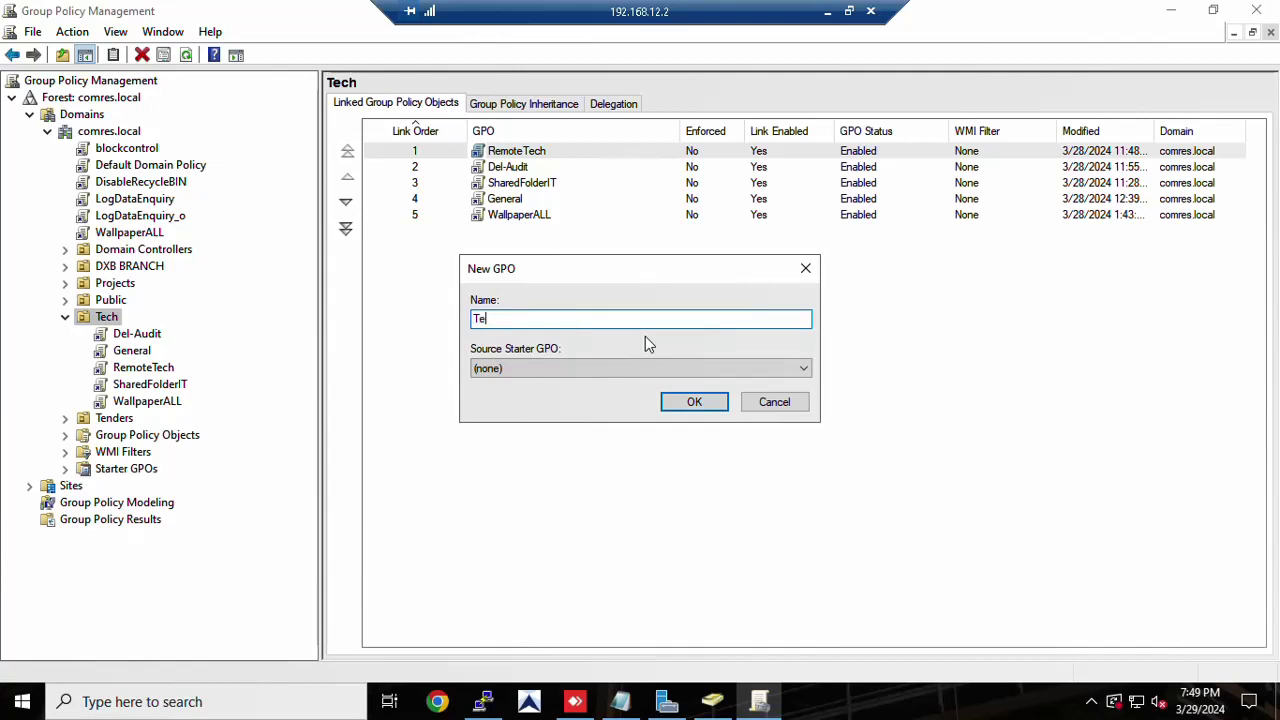
text(chGPOS)
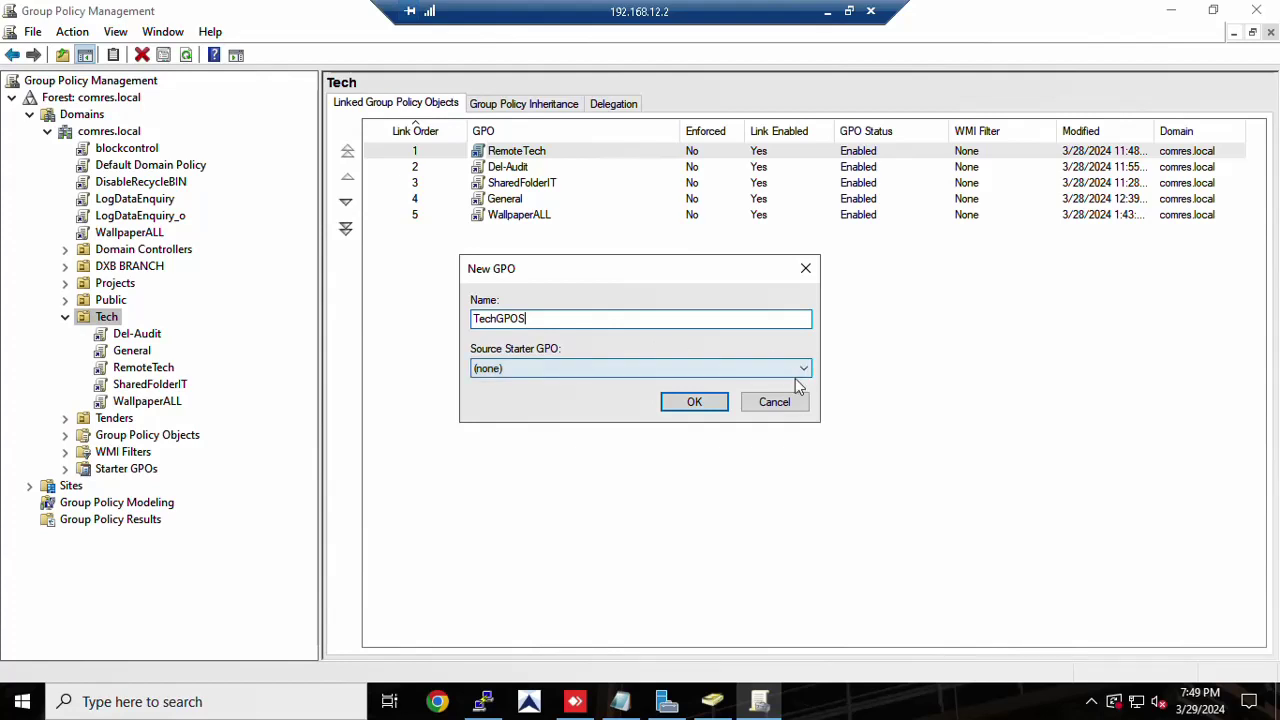
click(690, 403)
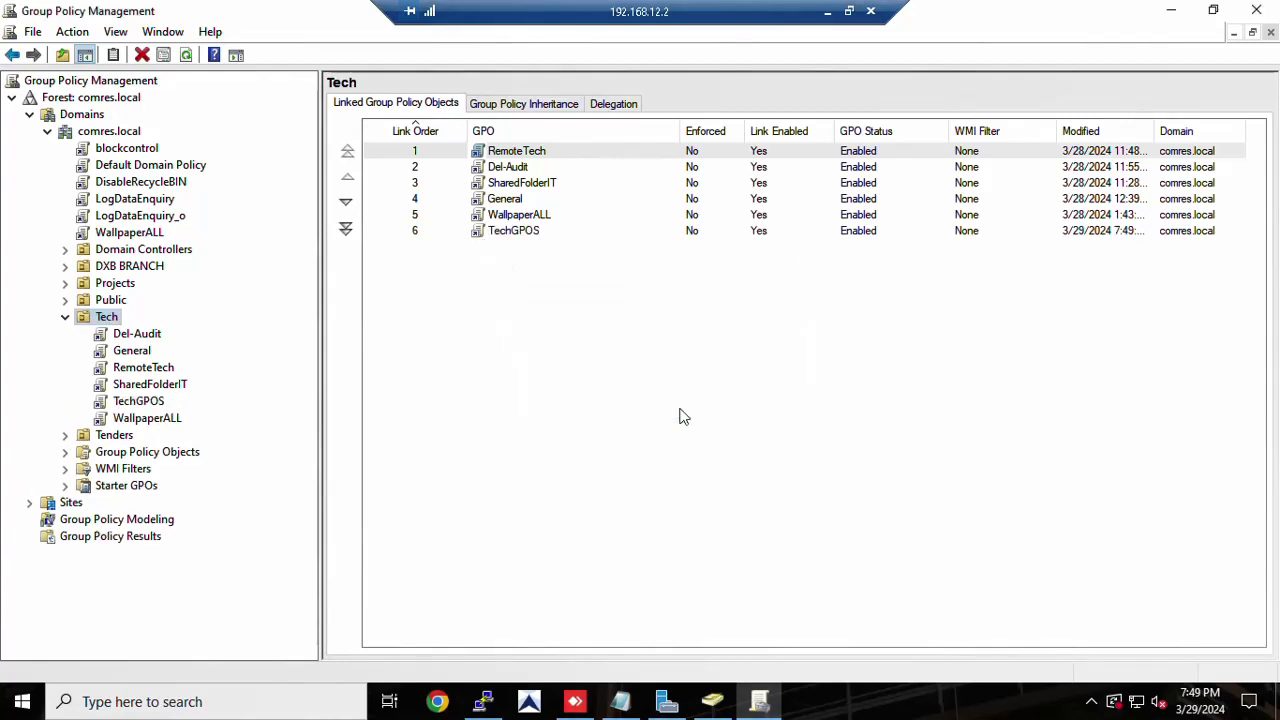
- Open the TechGPOS policy linked to the Tech organizational unit for editing in a maximized editor window
click(140, 402)
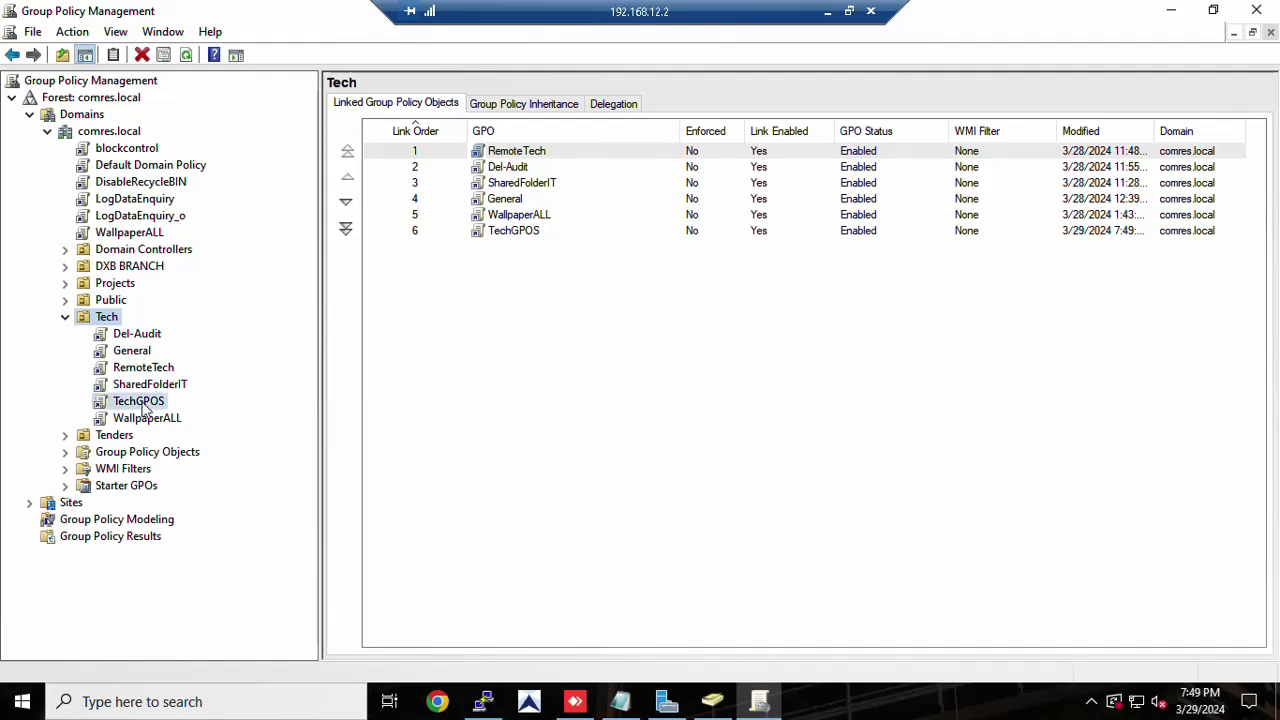
click(805, 281)
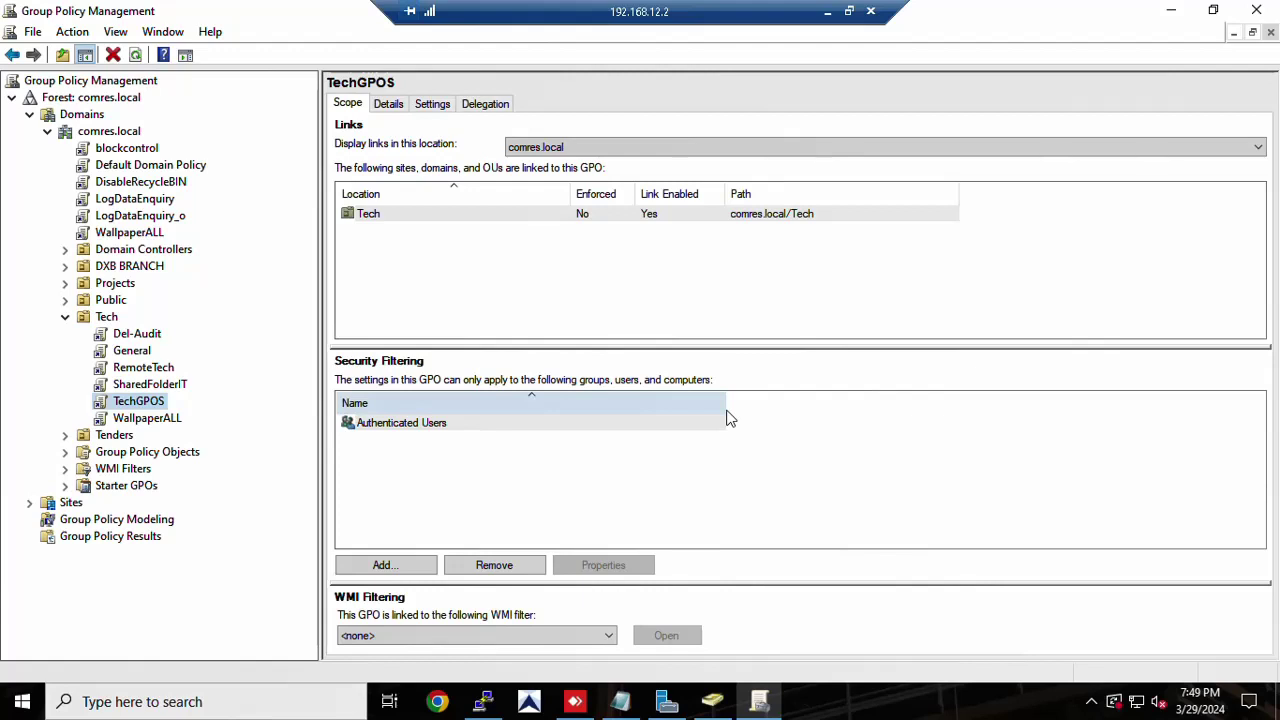
right_click(162, 406)
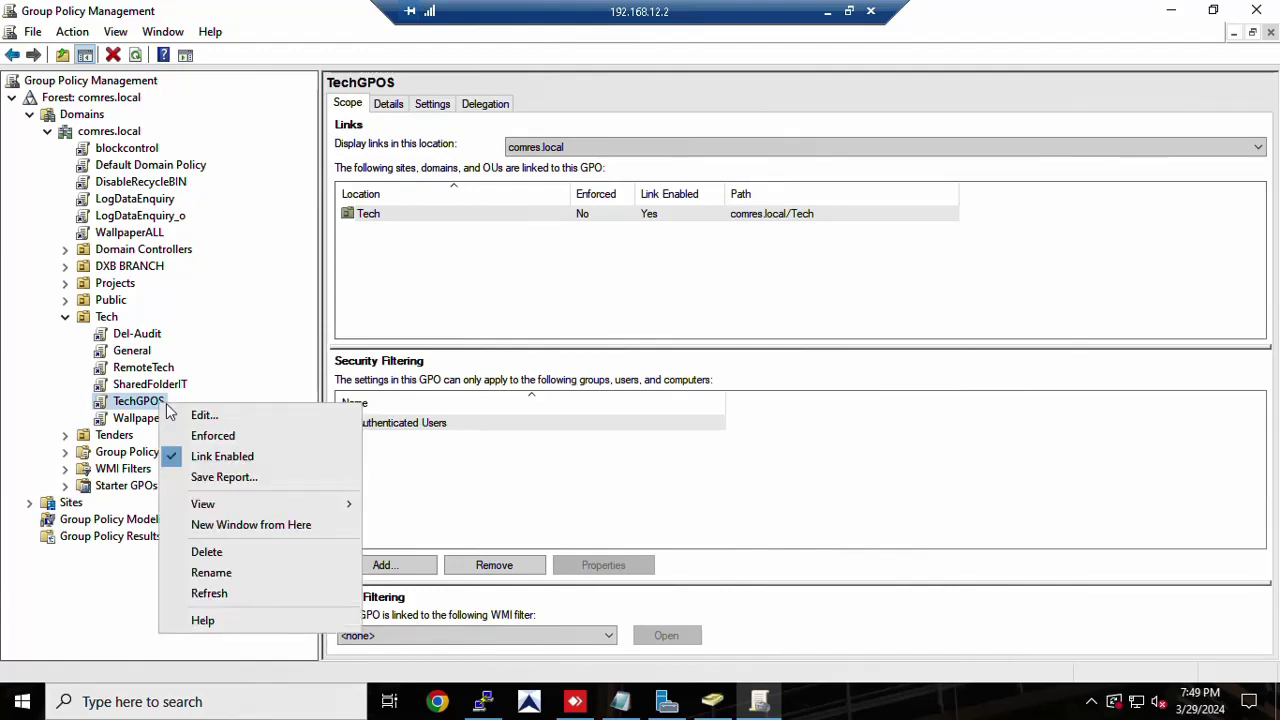
click(209, 420)
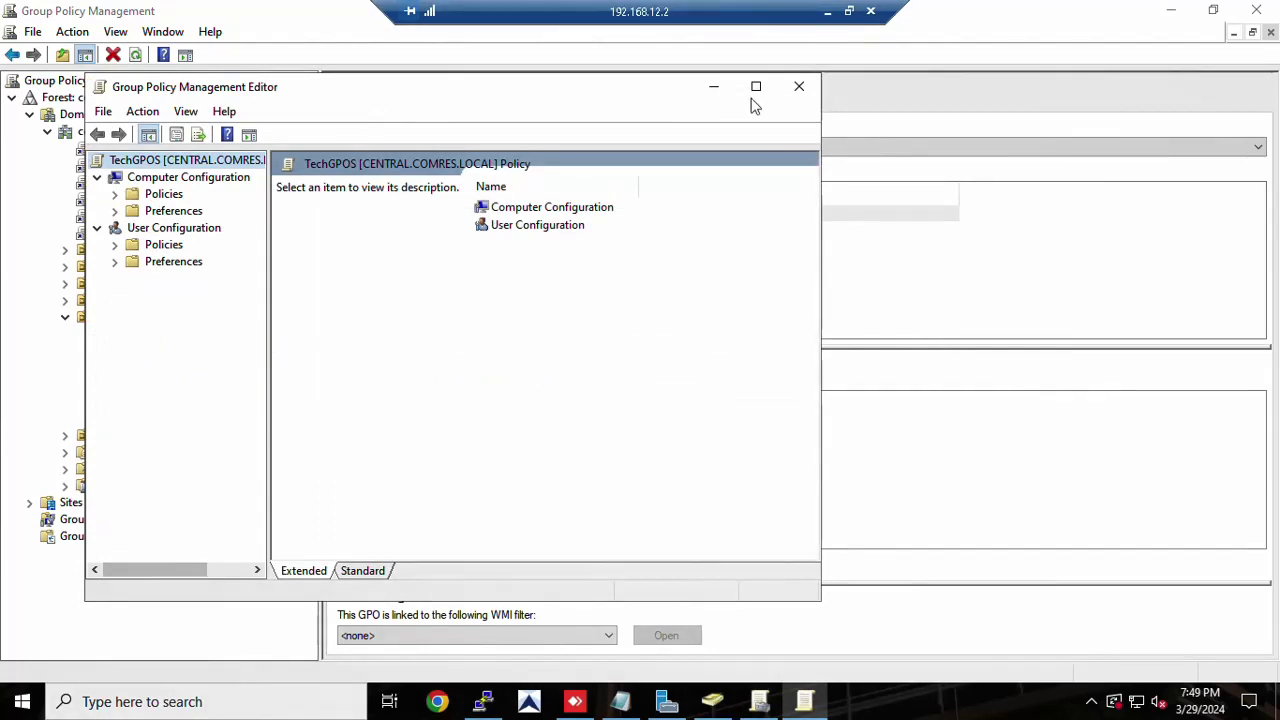
click(753, 88)
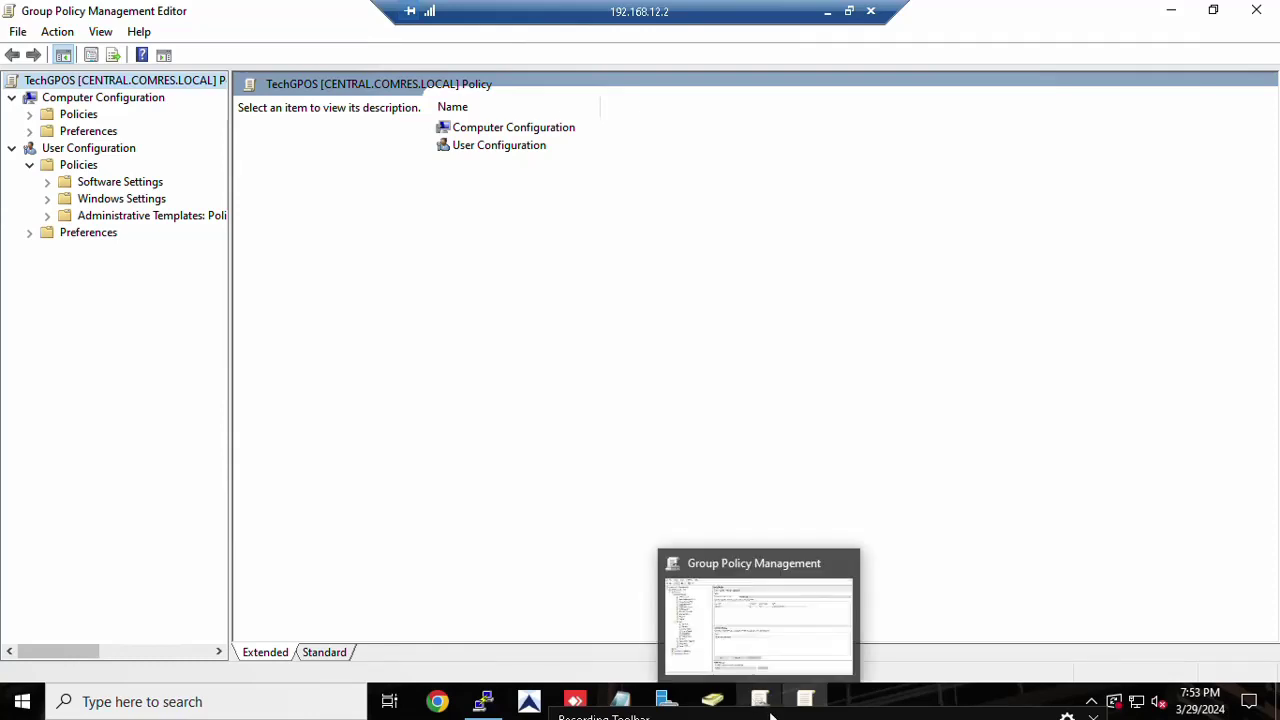
- Check the TechGPOS entry in Group Policy Management and return to its policy editor
click(803, 700)
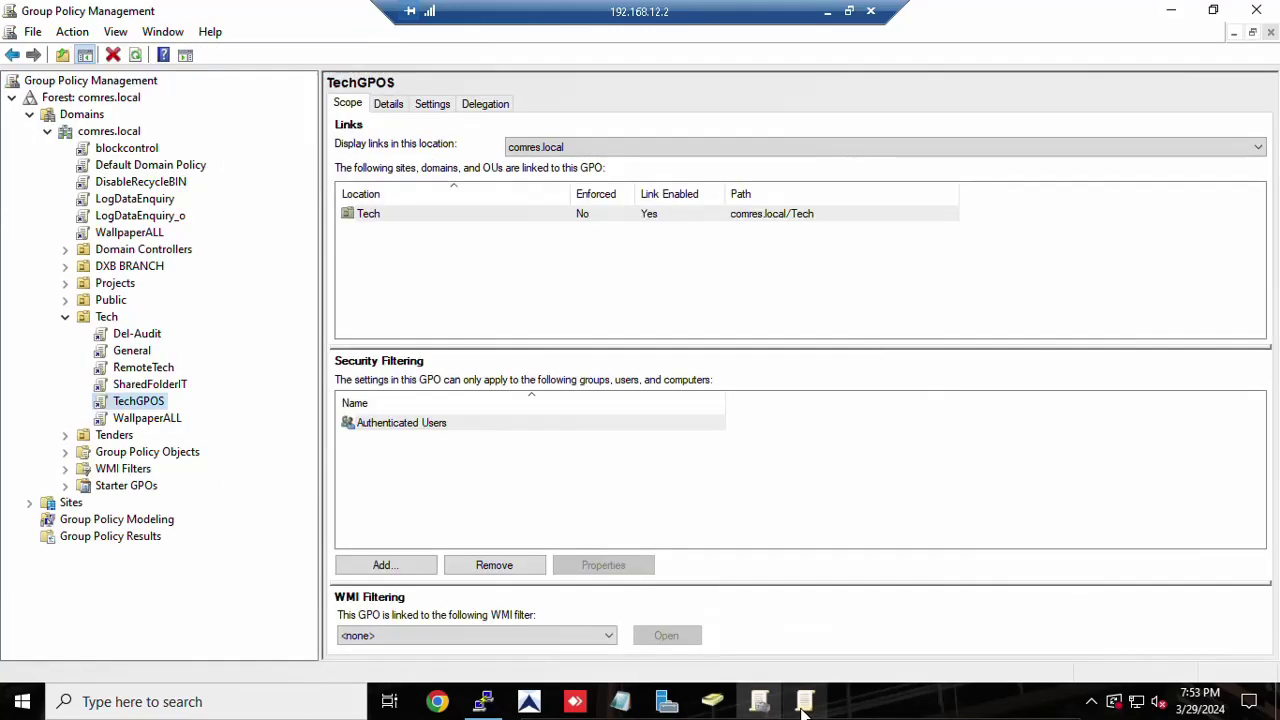
click(128, 405)
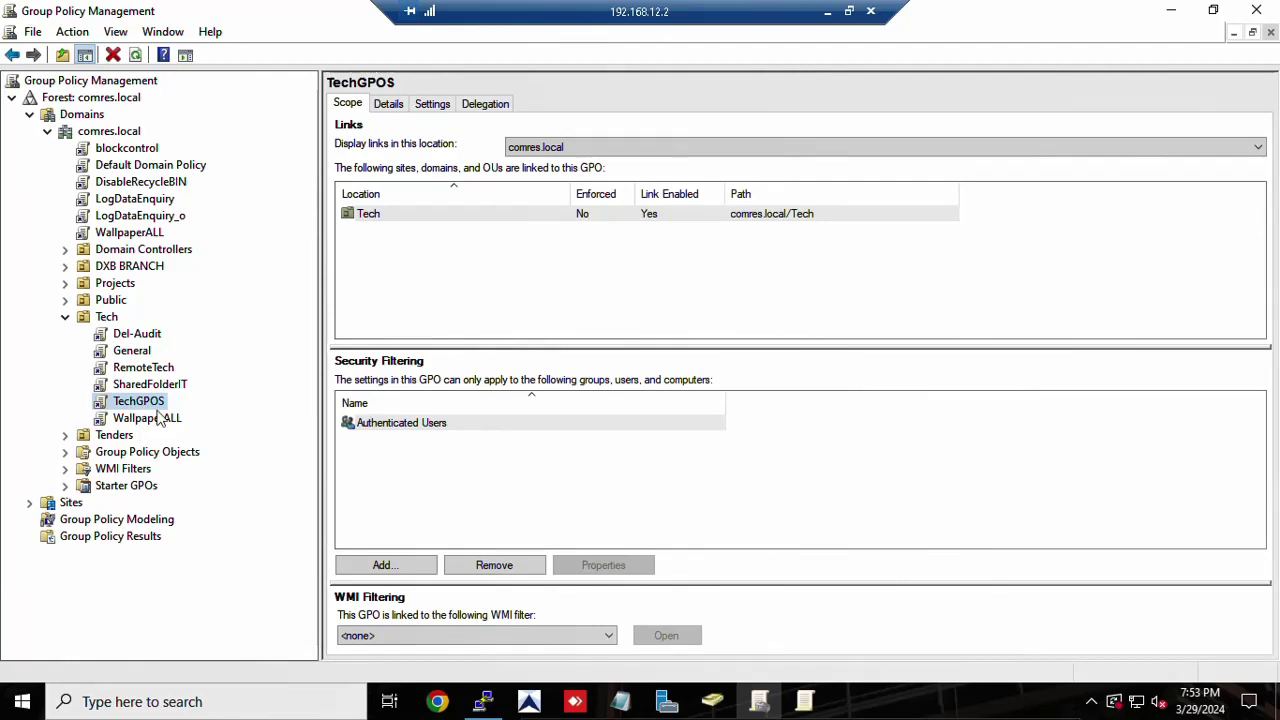
click(808, 703)
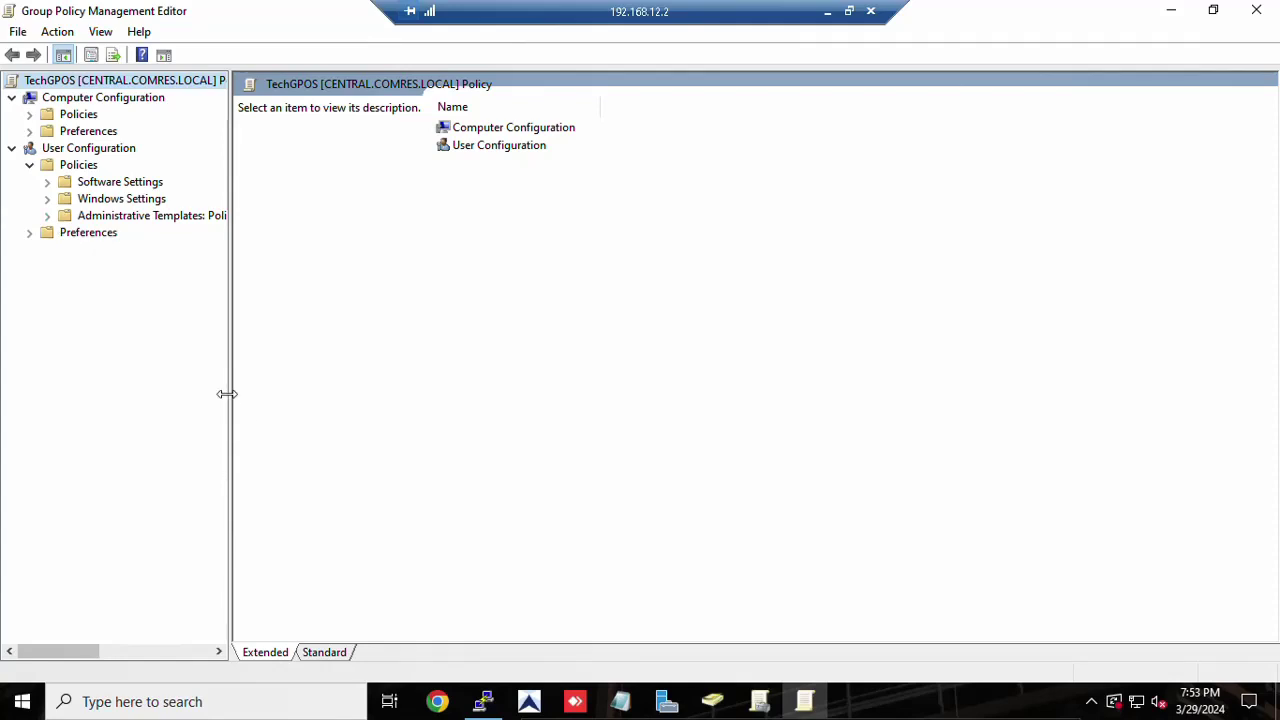
- Show the settings of the Desktop subfolder within Desktop, under the User Configuration policies' Administrative Templates
drag(229, 391, 262, 392)
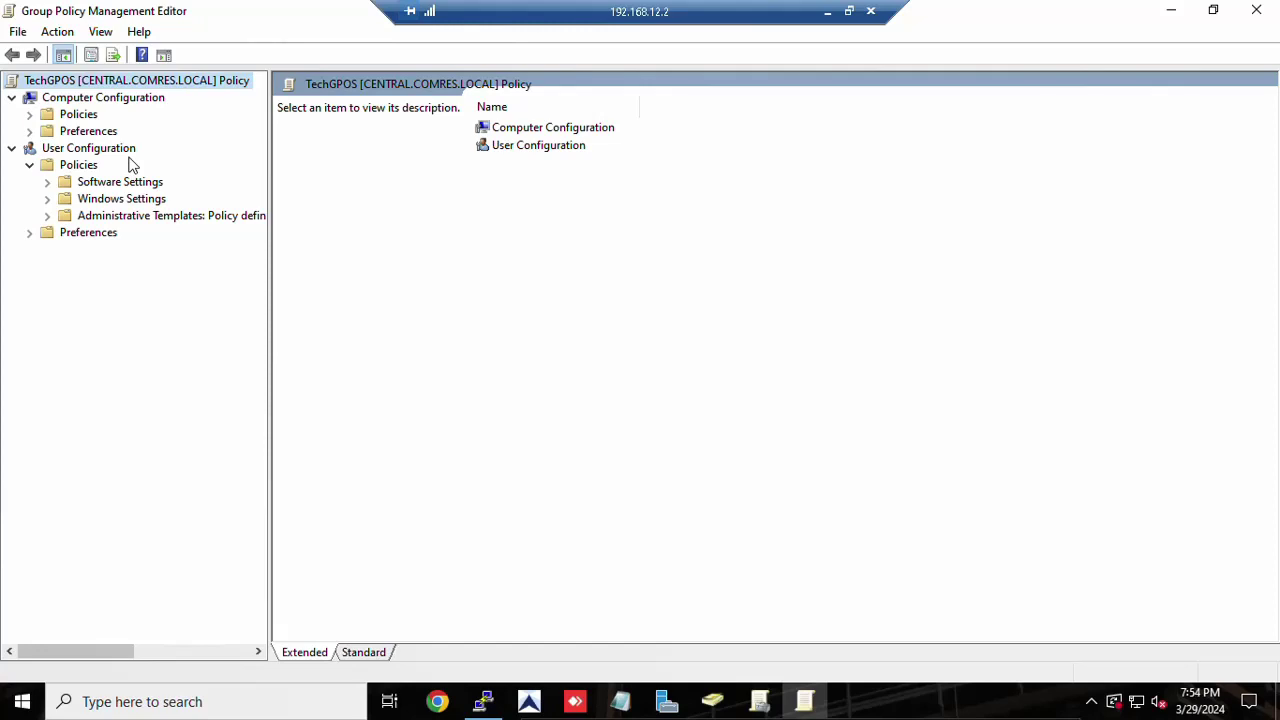
click(52, 218)
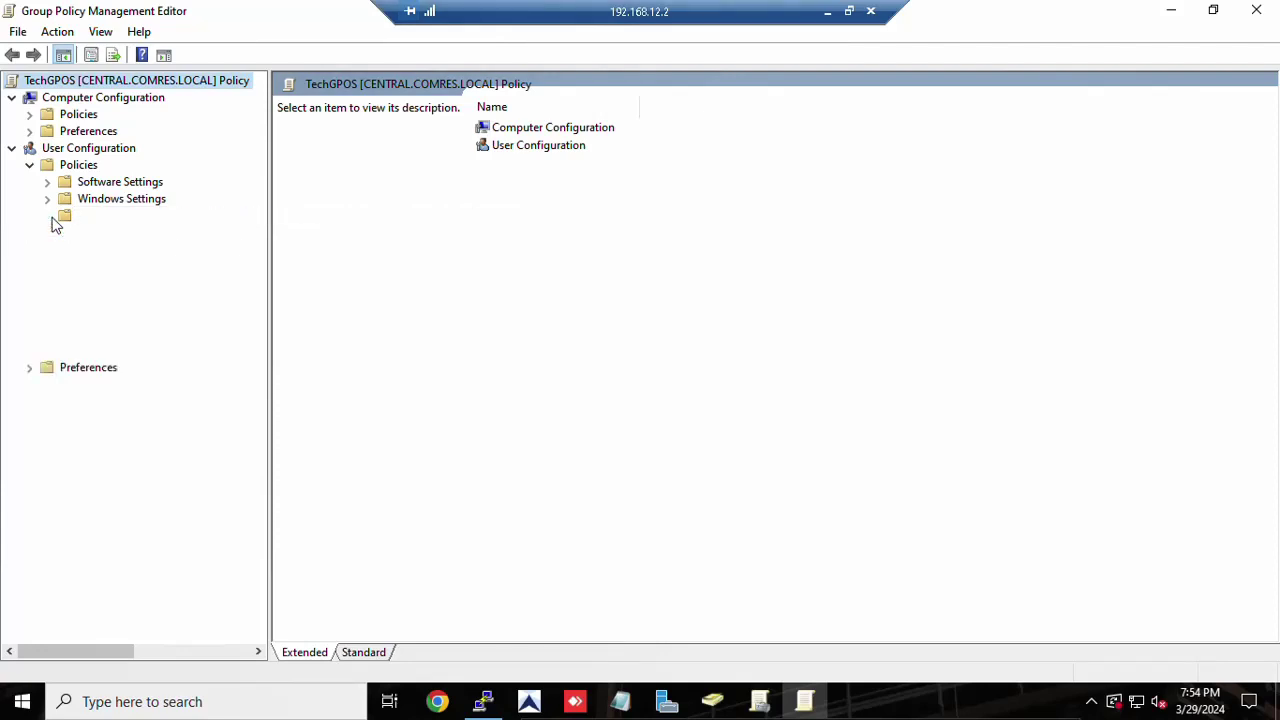
click(103, 234)
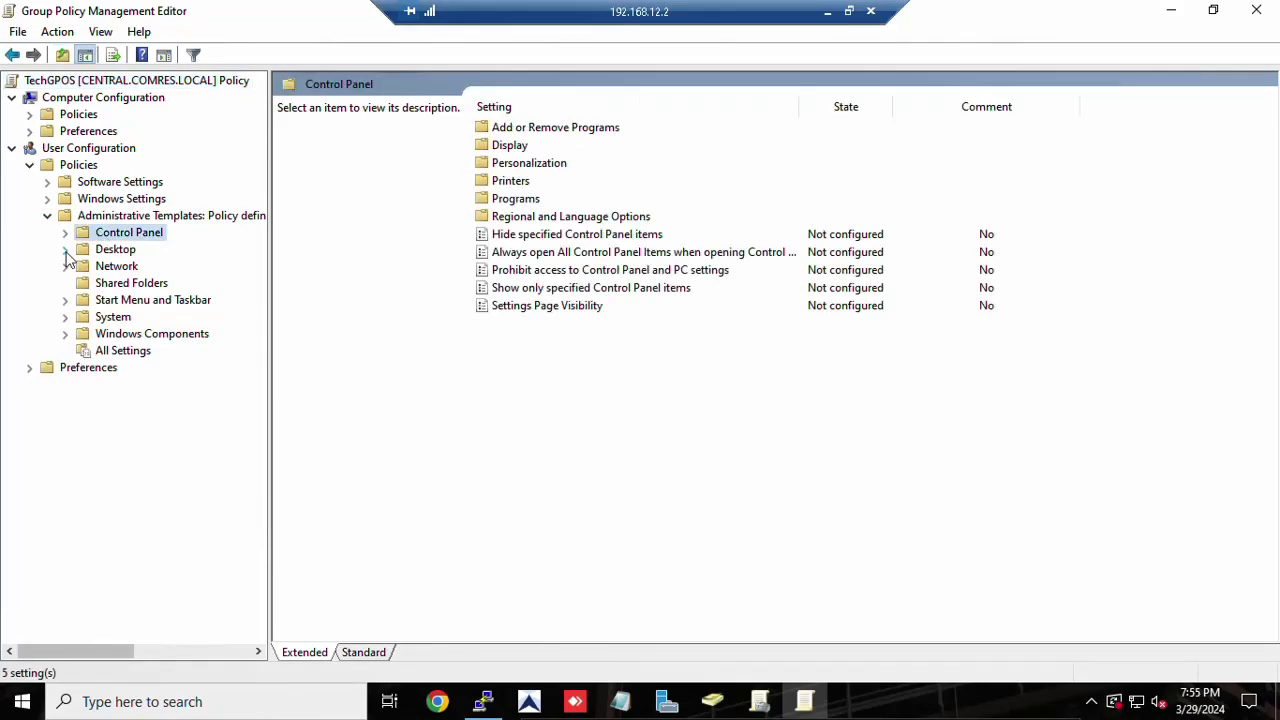
click(65, 249)
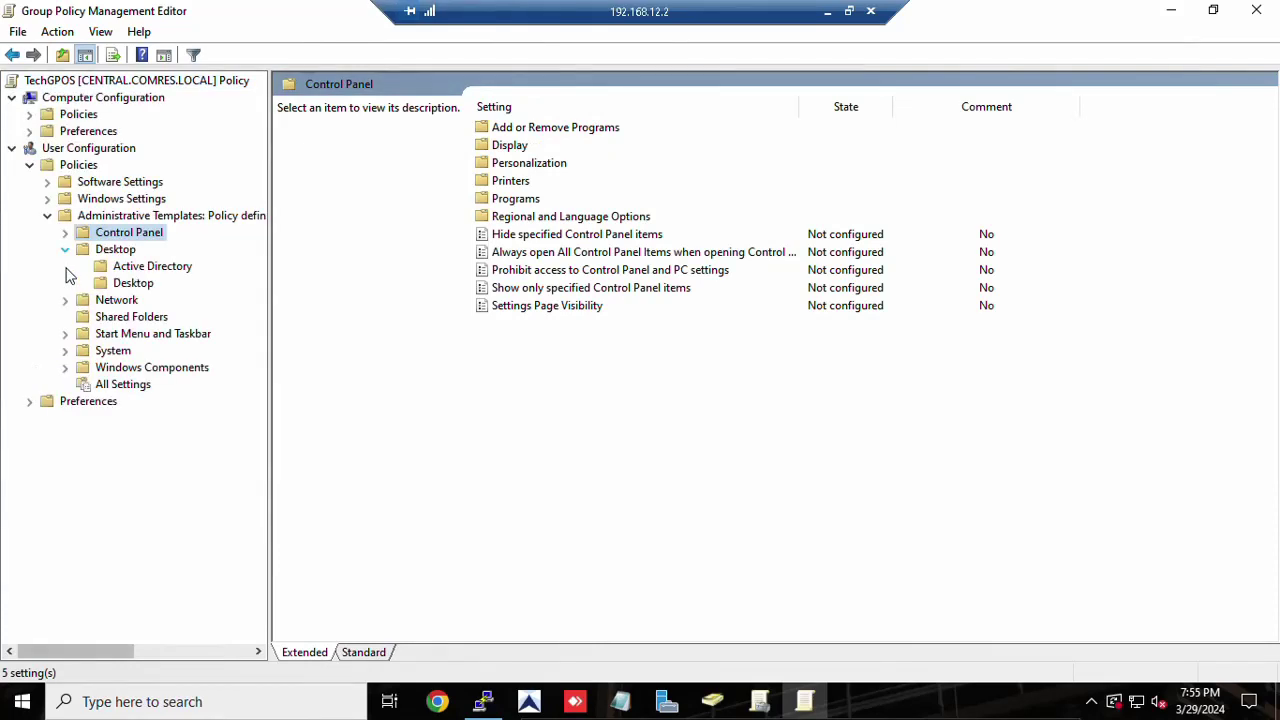
click(127, 286)
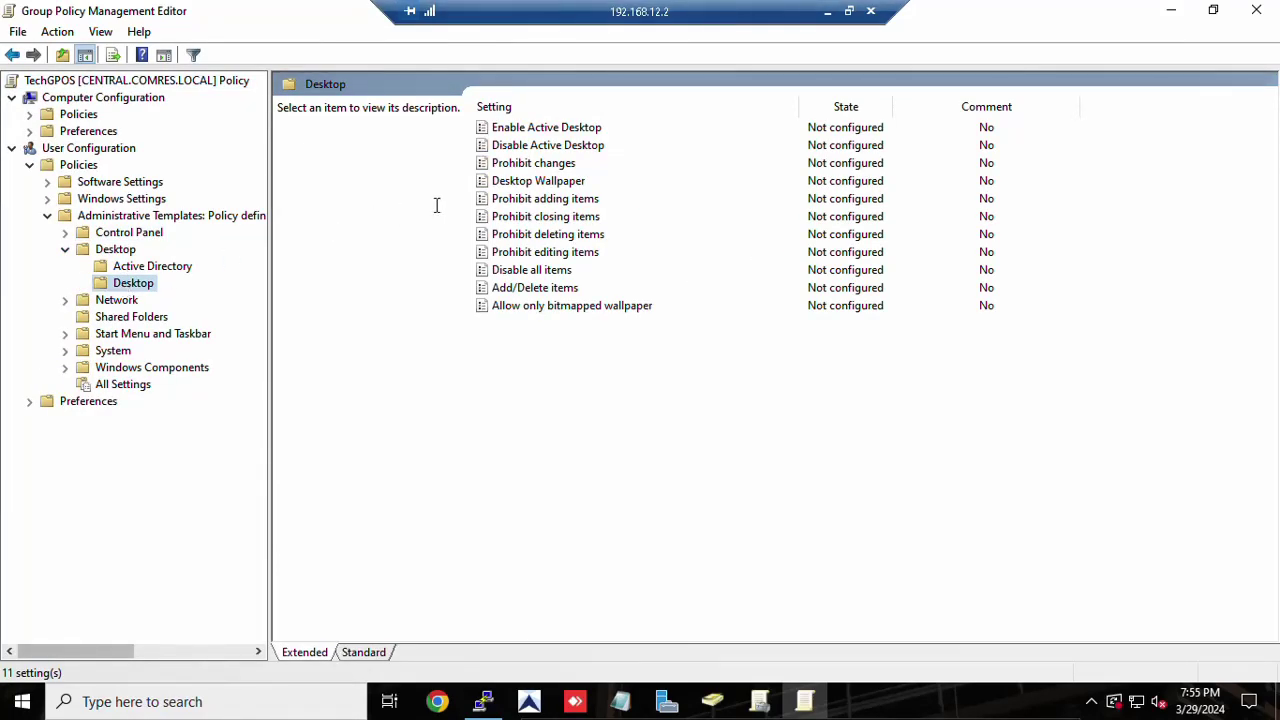
- Set the Desktop Wallpaper policy to Enabled, keeping its settings dialog open
click(525, 187)
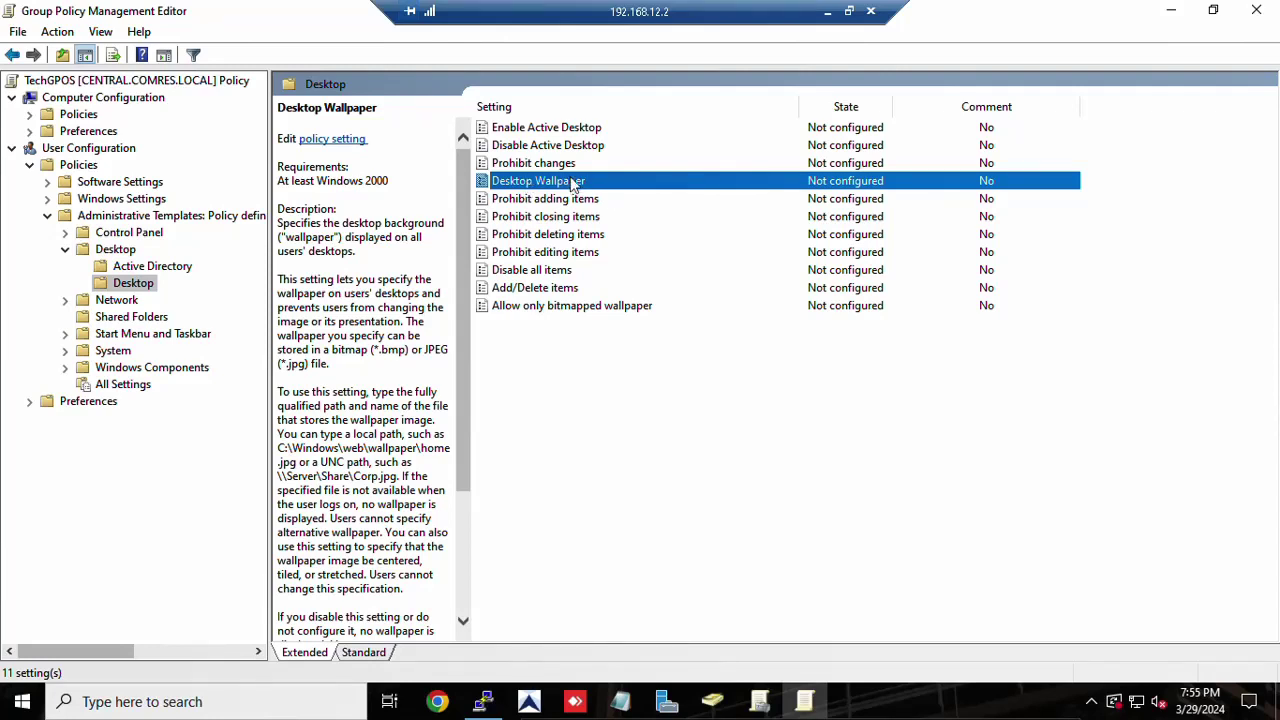
right_click(572, 181)
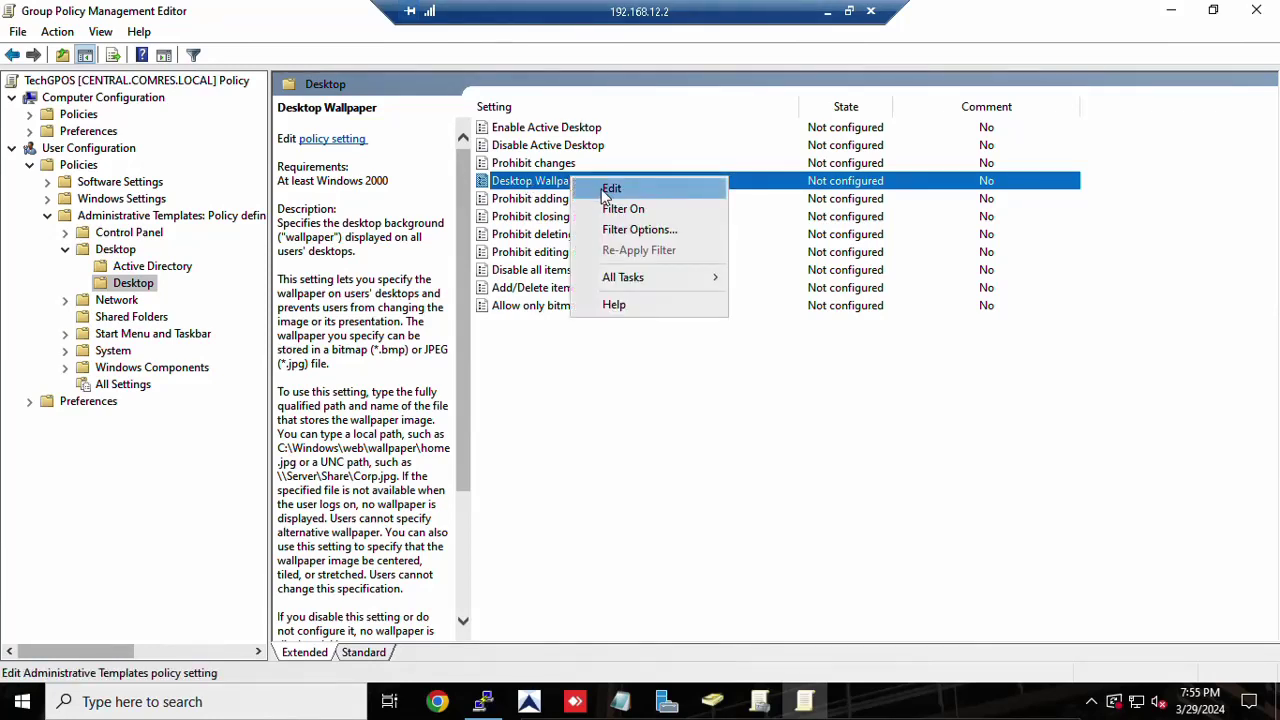
click(604, 195)
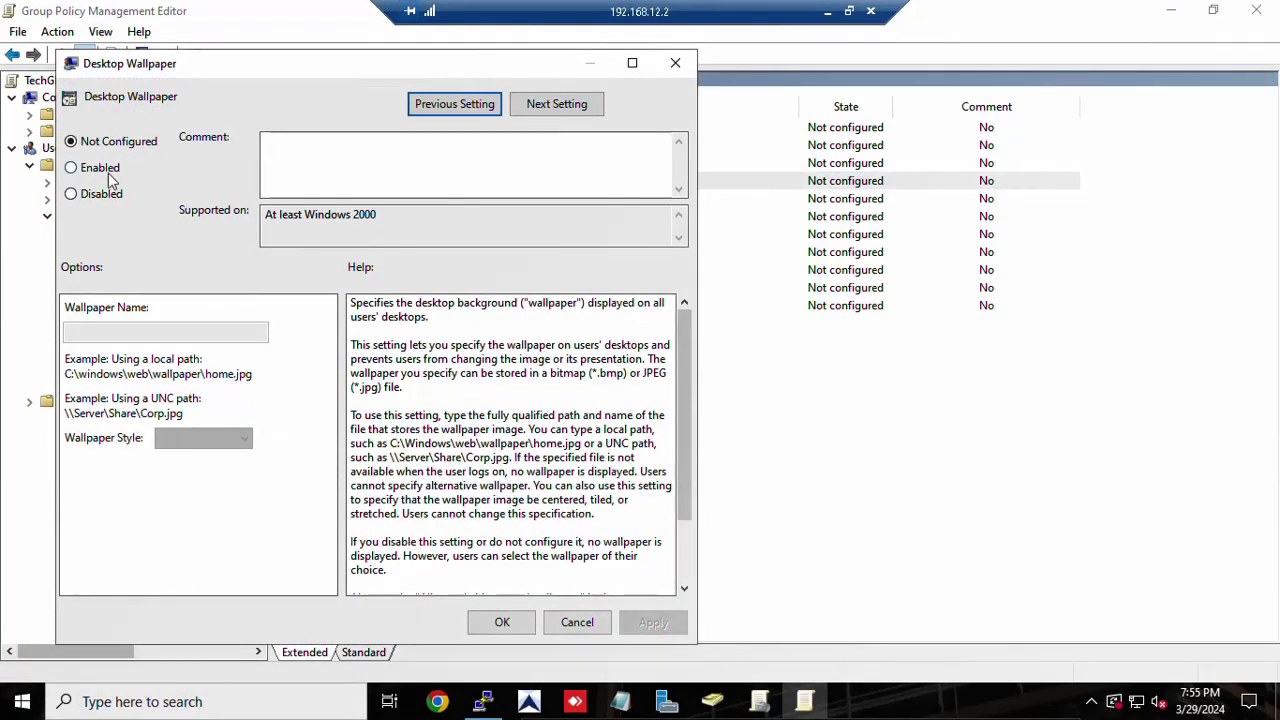
click(110, 172)
drag(285, 72, 586, 93)
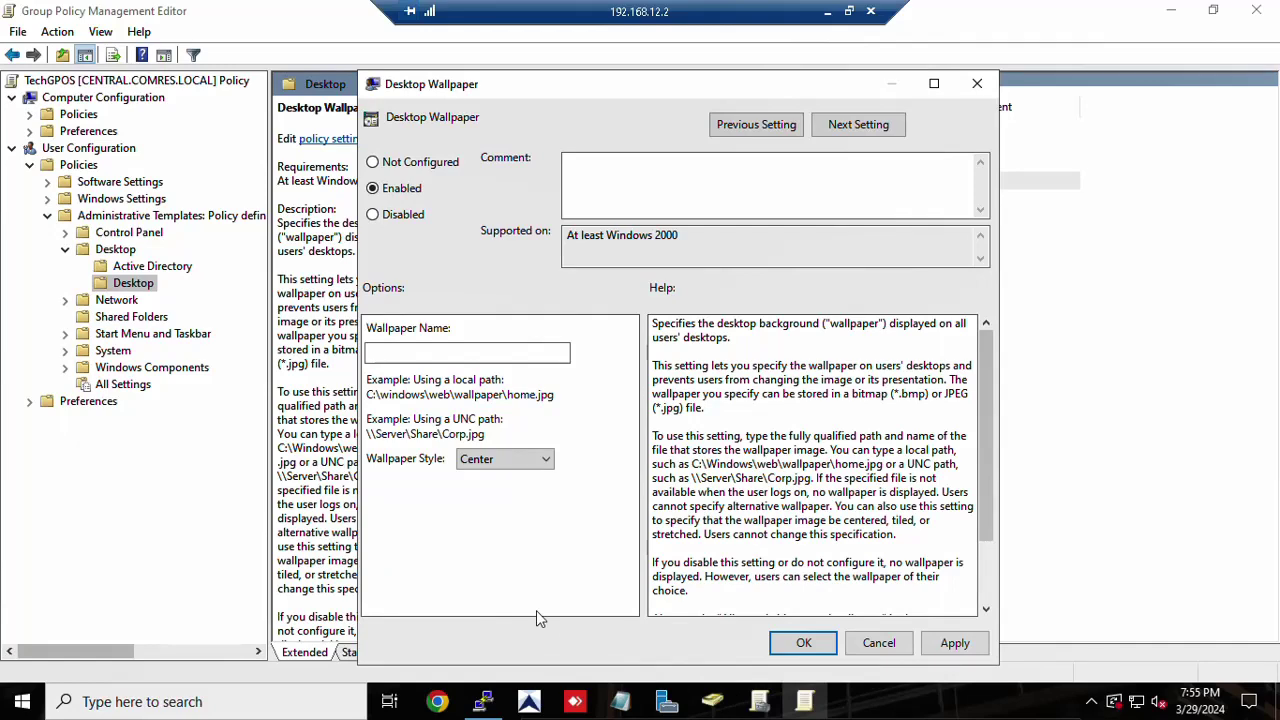
- Open the network share \\192.168.12.2\Public and look in its IT folder for the wallpaper image
key(super+r)
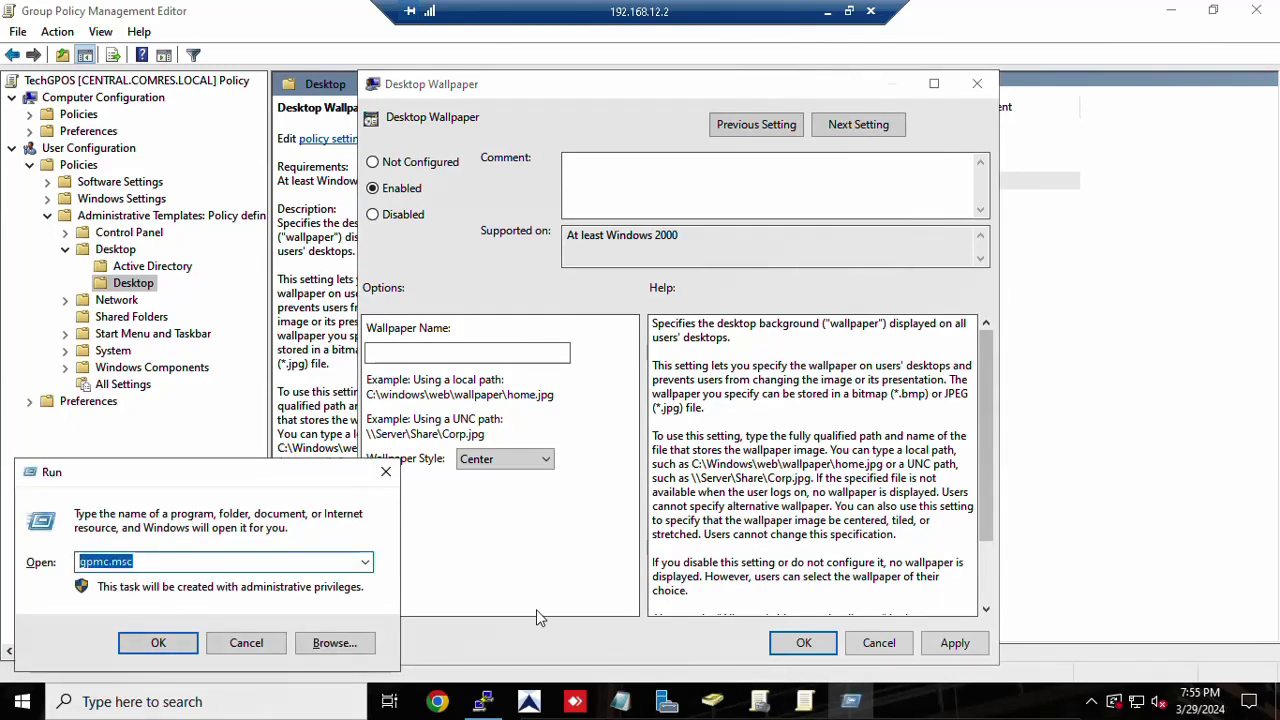
text(\\)
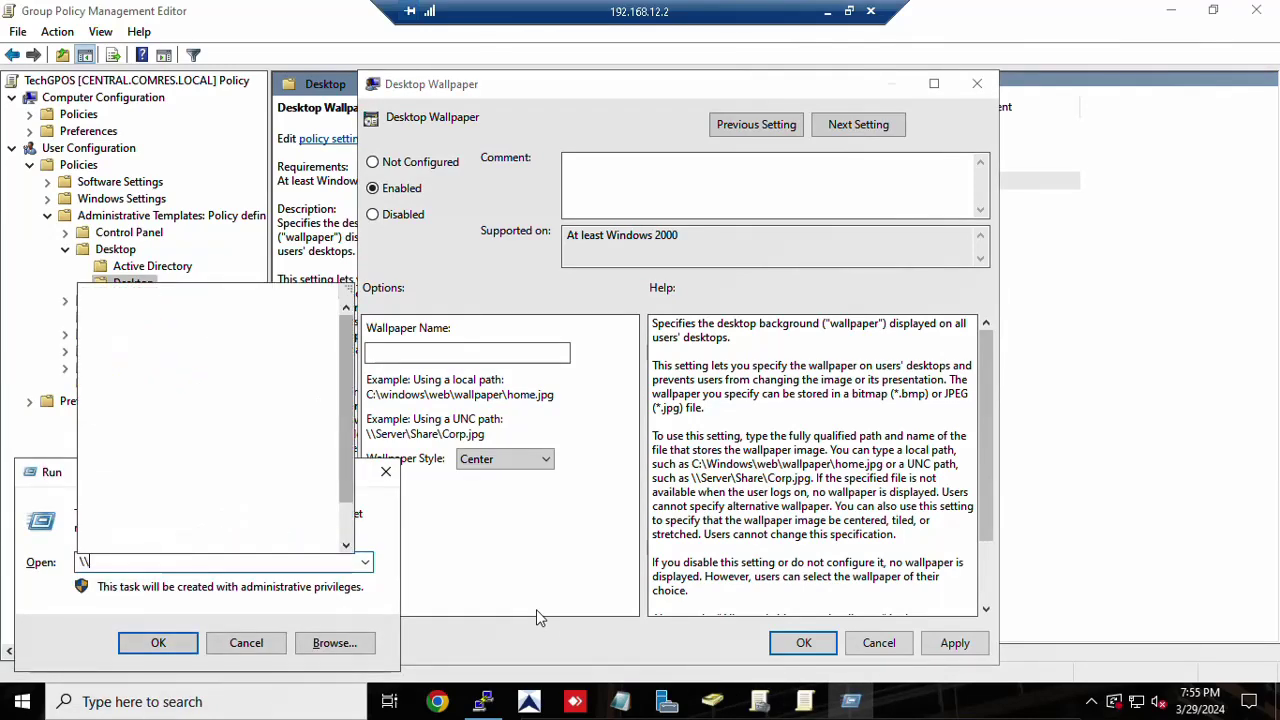
text(192)
key(Down)
key(Down)
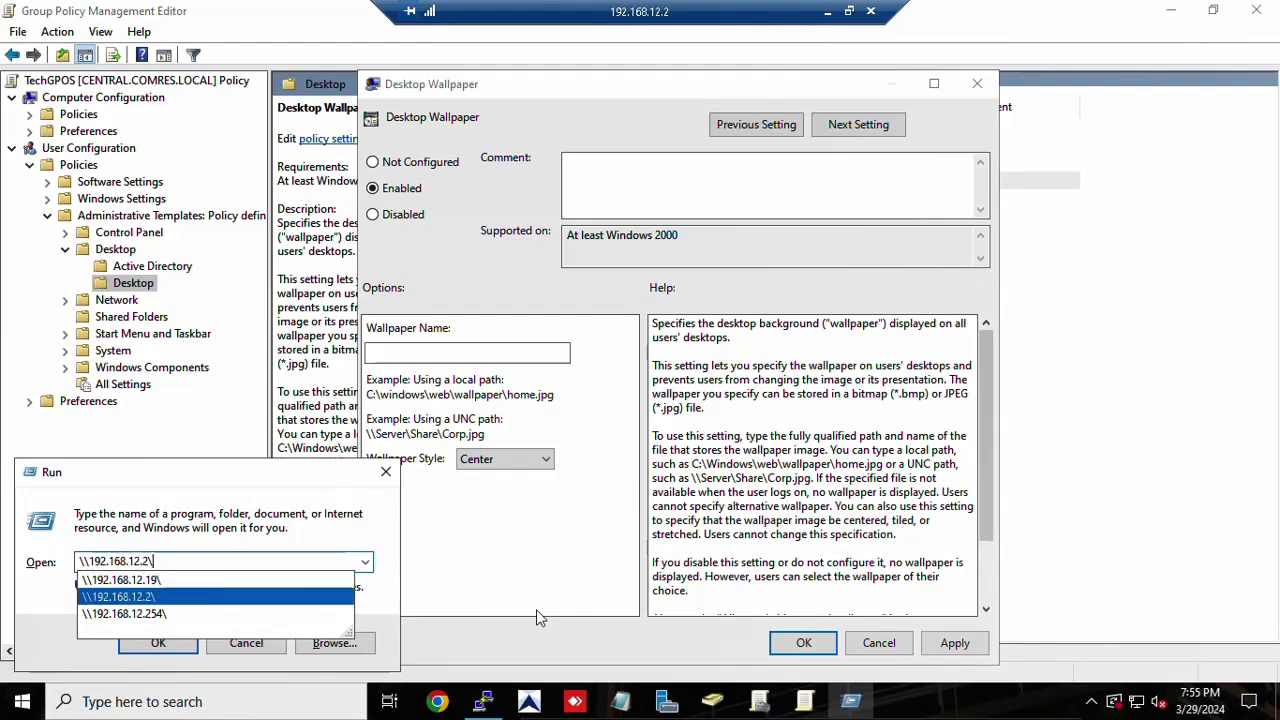
key(Right)
text(P)
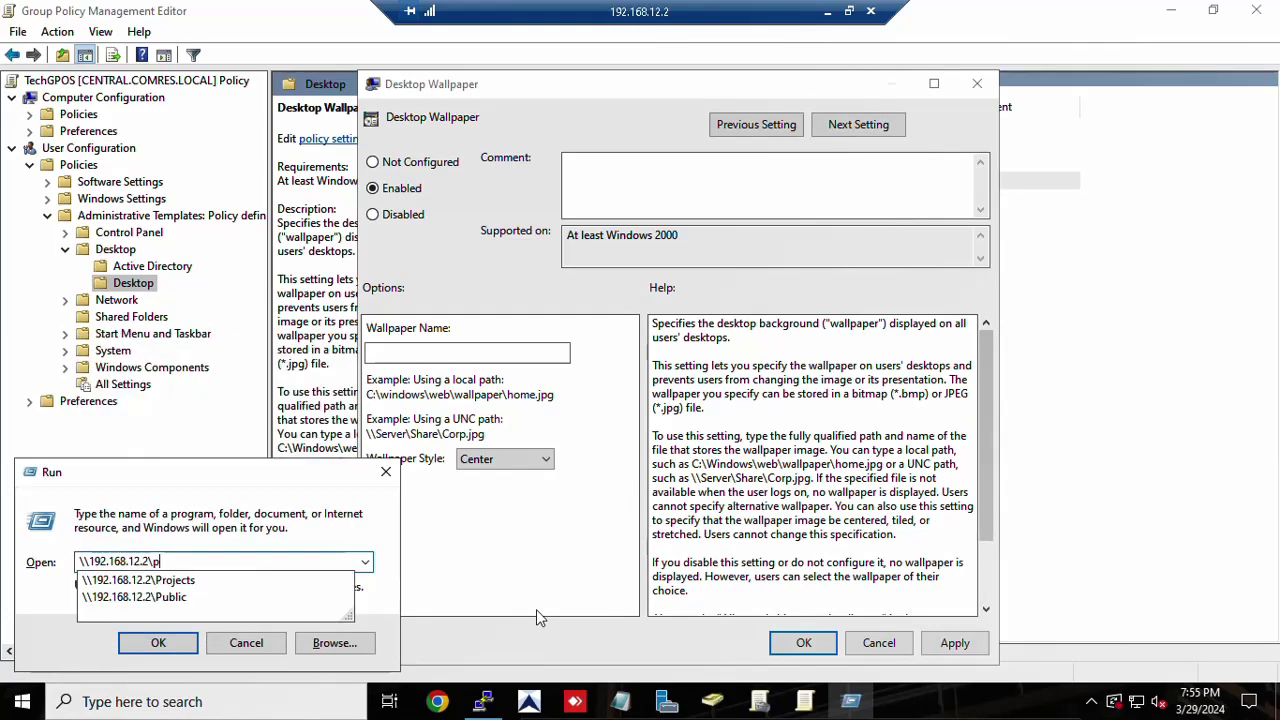
key(Down)
key(Down)
key(Return)
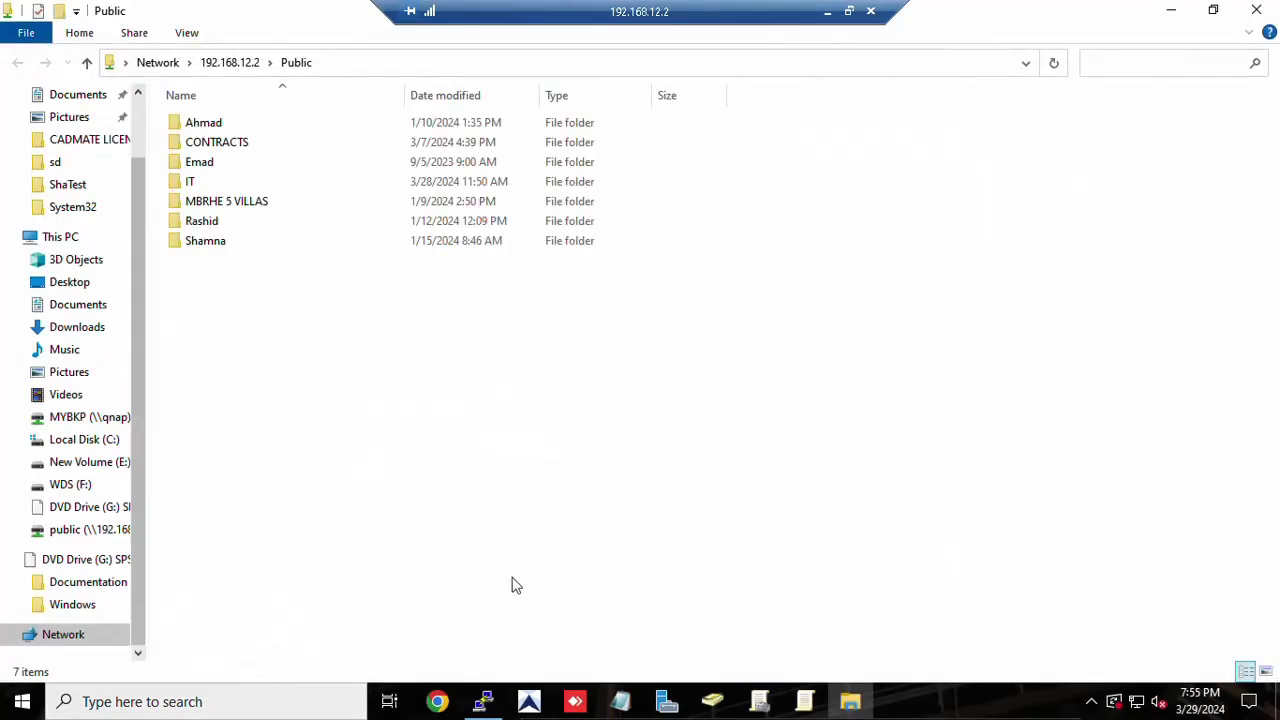
double_click(254, 182)
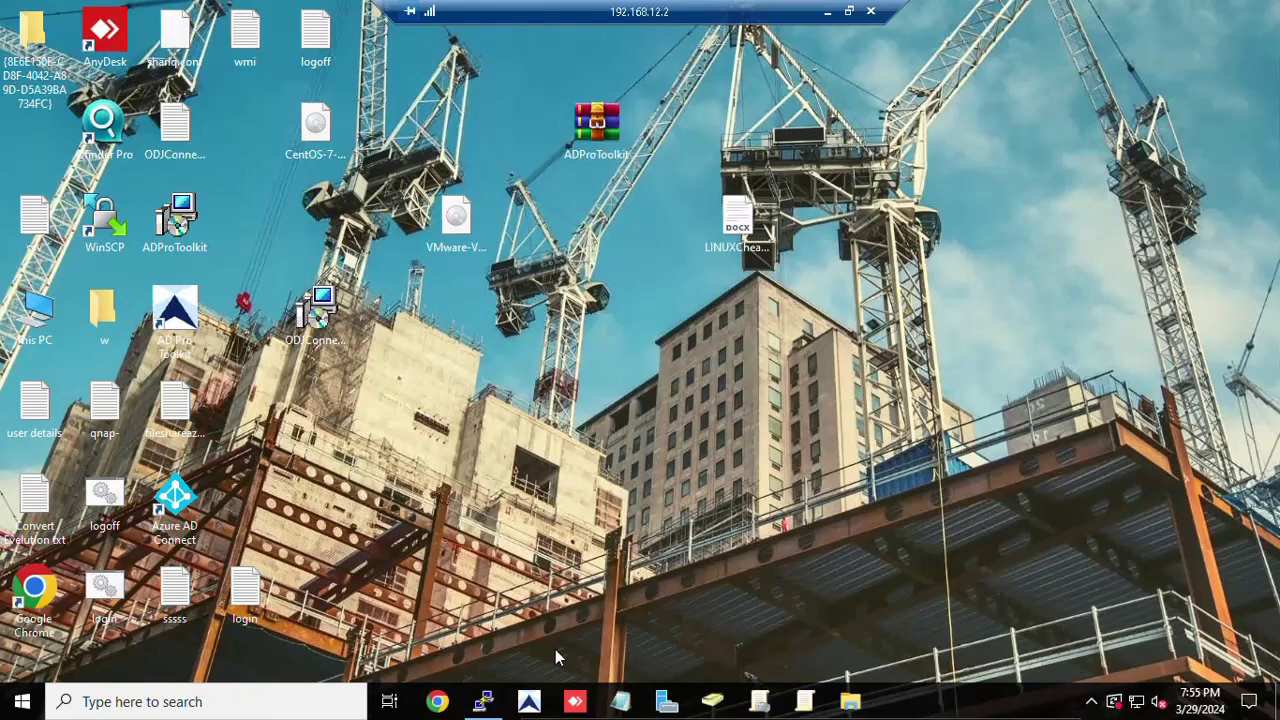
- Locate the wall JPG image in the Admin folder on New Volume (E:) using File Explorer
key(super+e)
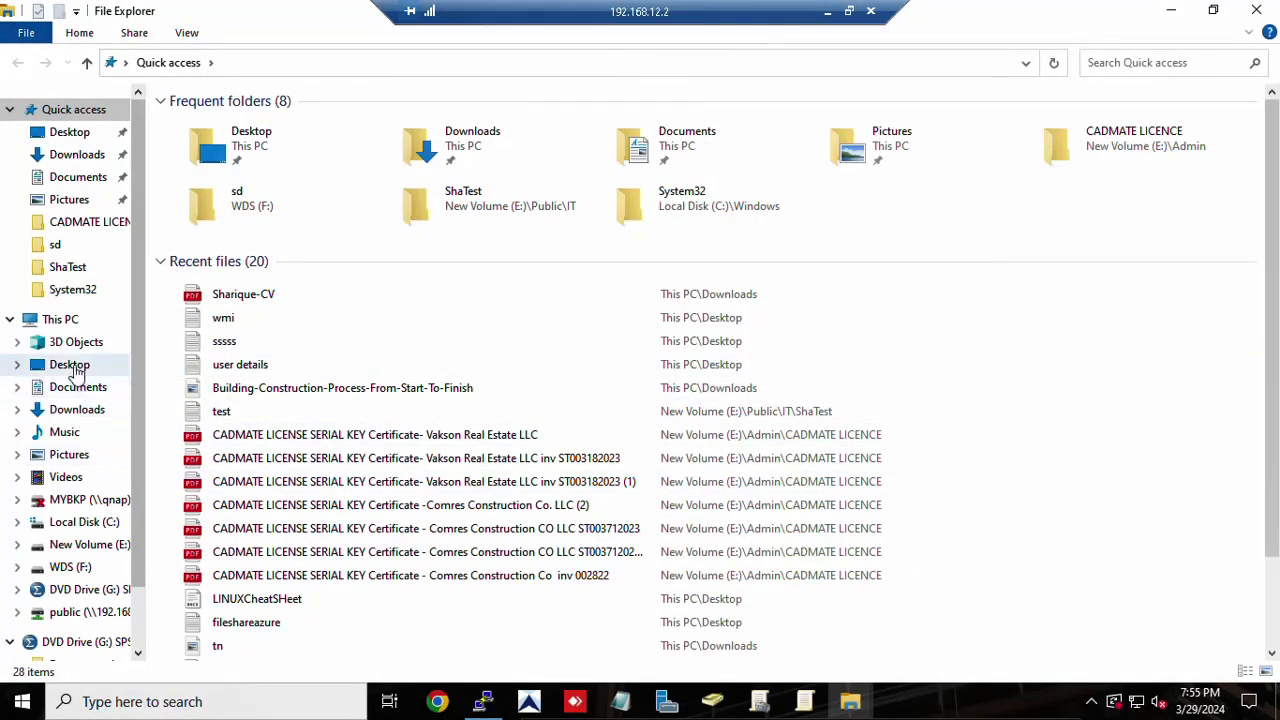
click(59, 329)
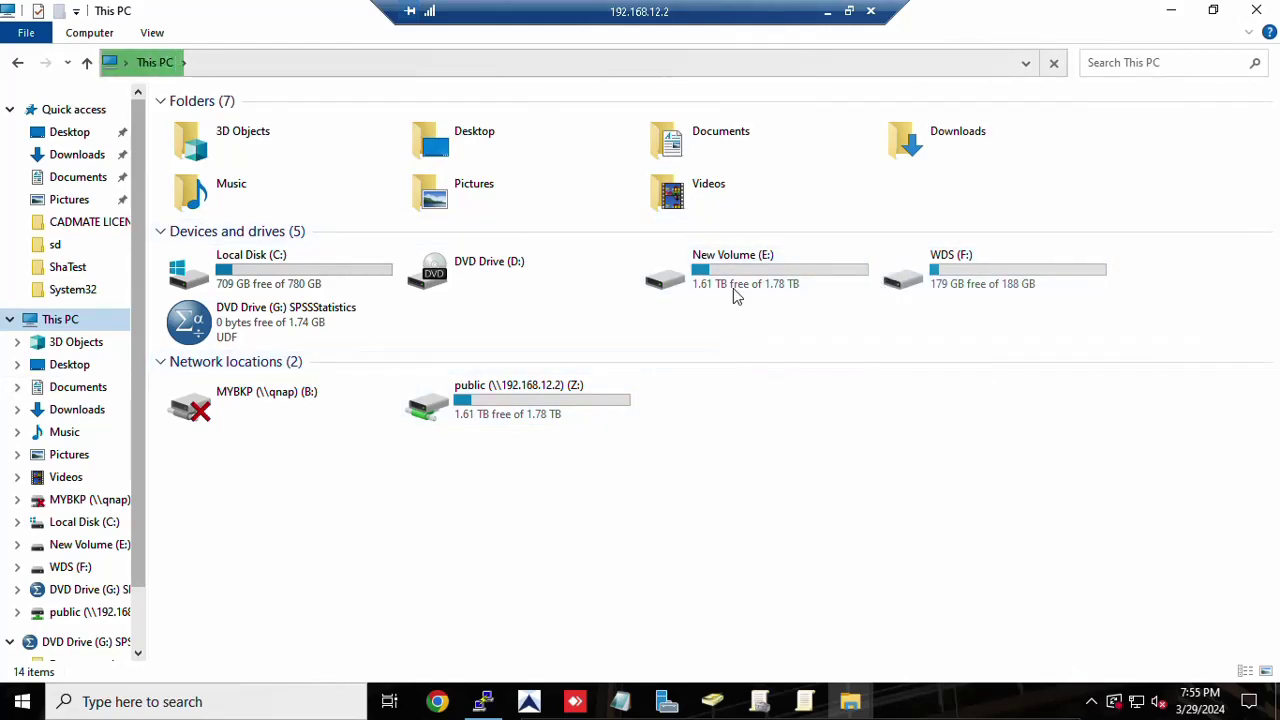
double_click(773, 256)
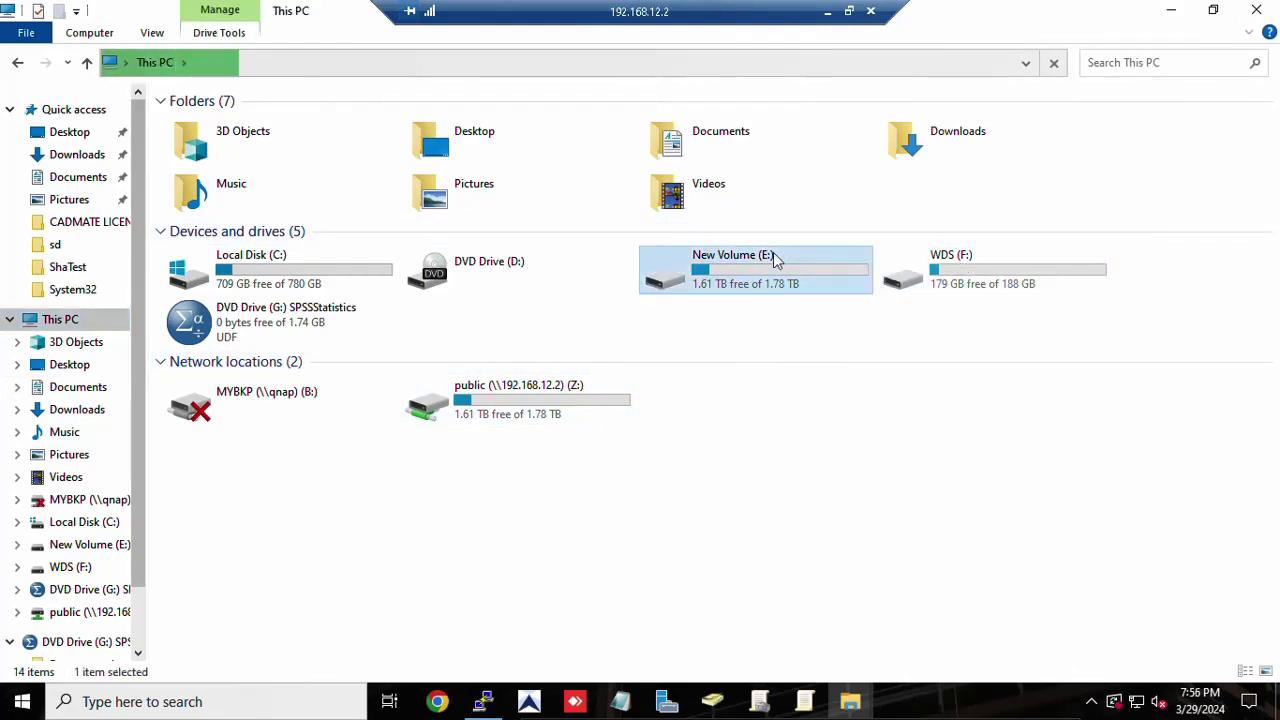
double_click(257, 122)
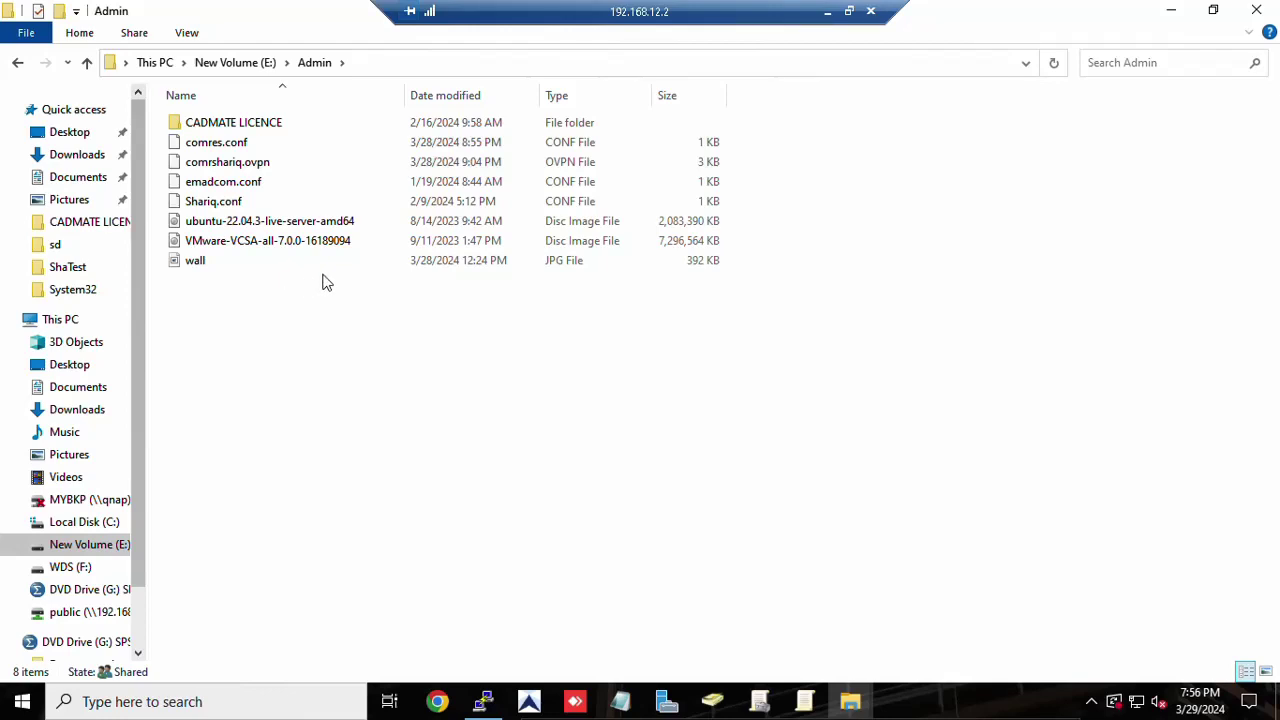
click(320, 268)
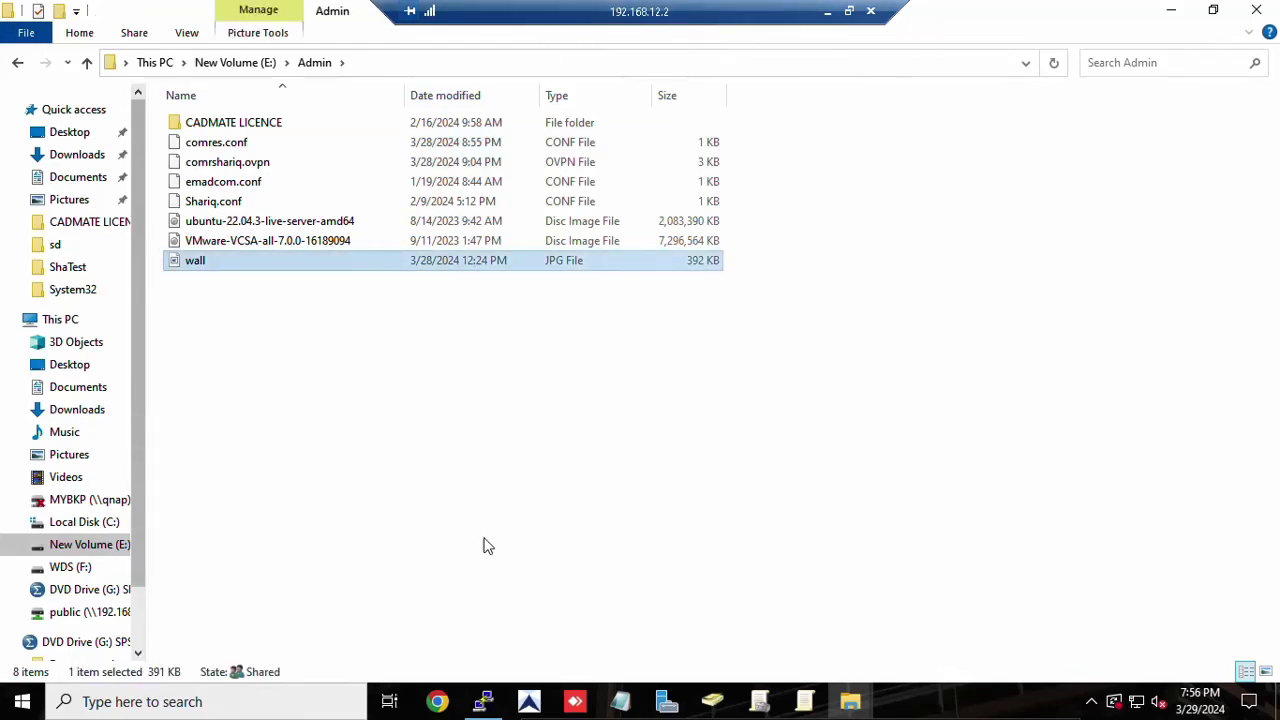
- Open the network share \\192.168.12.2\Admin through the Run dialog
key(super+r)
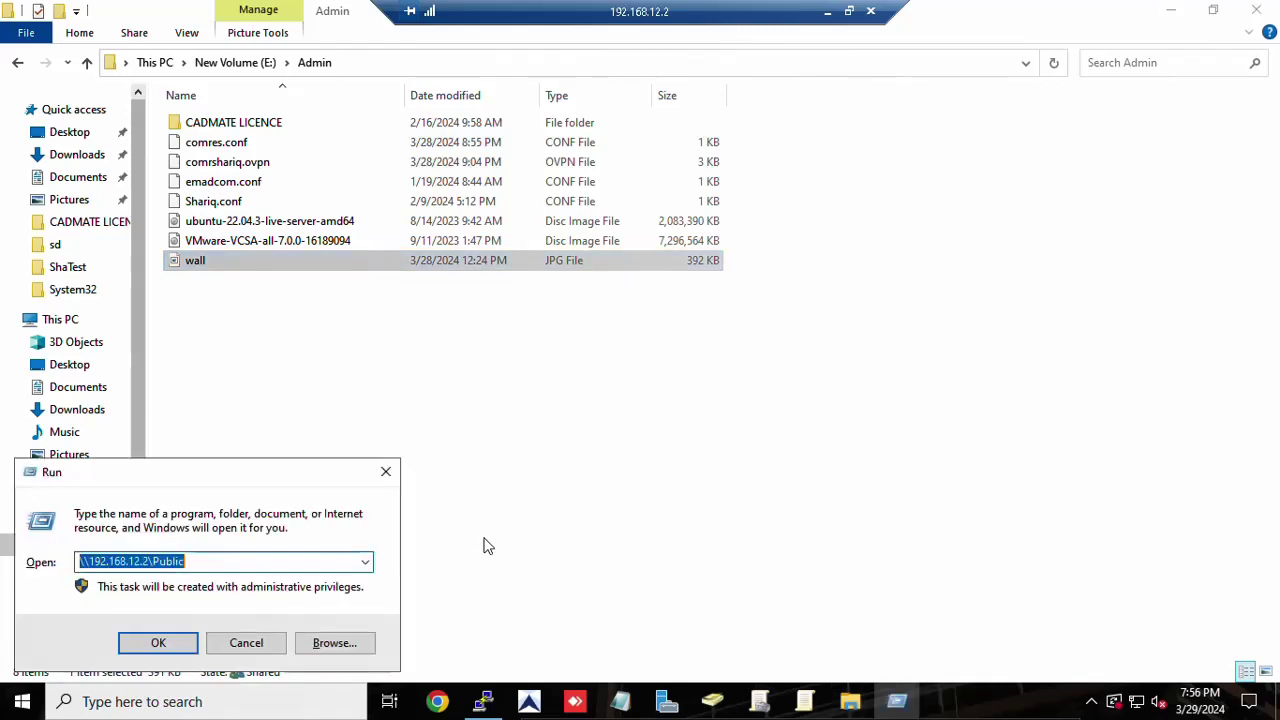
key(End)
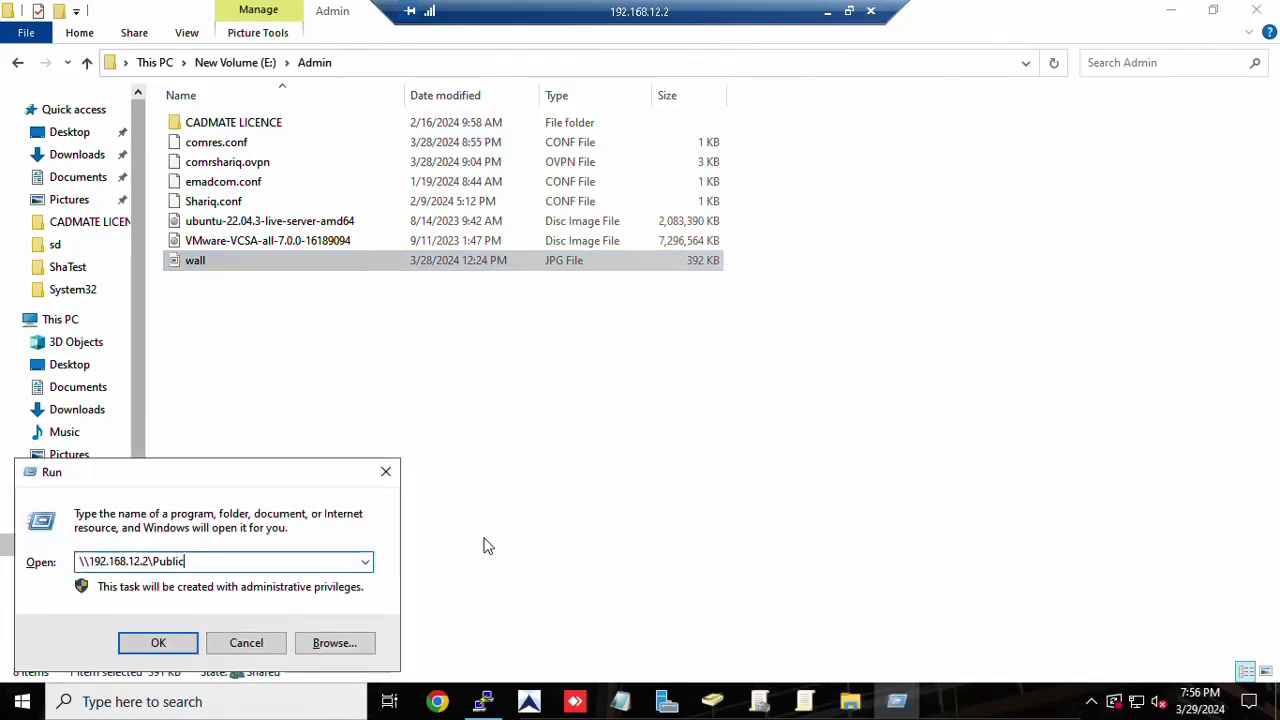
key(BackSpace)
key(BackSpace)
key(BackSpace)
key(BackSpace)
key(BackSpace)
key(BackSpace)
key(BackSpace)
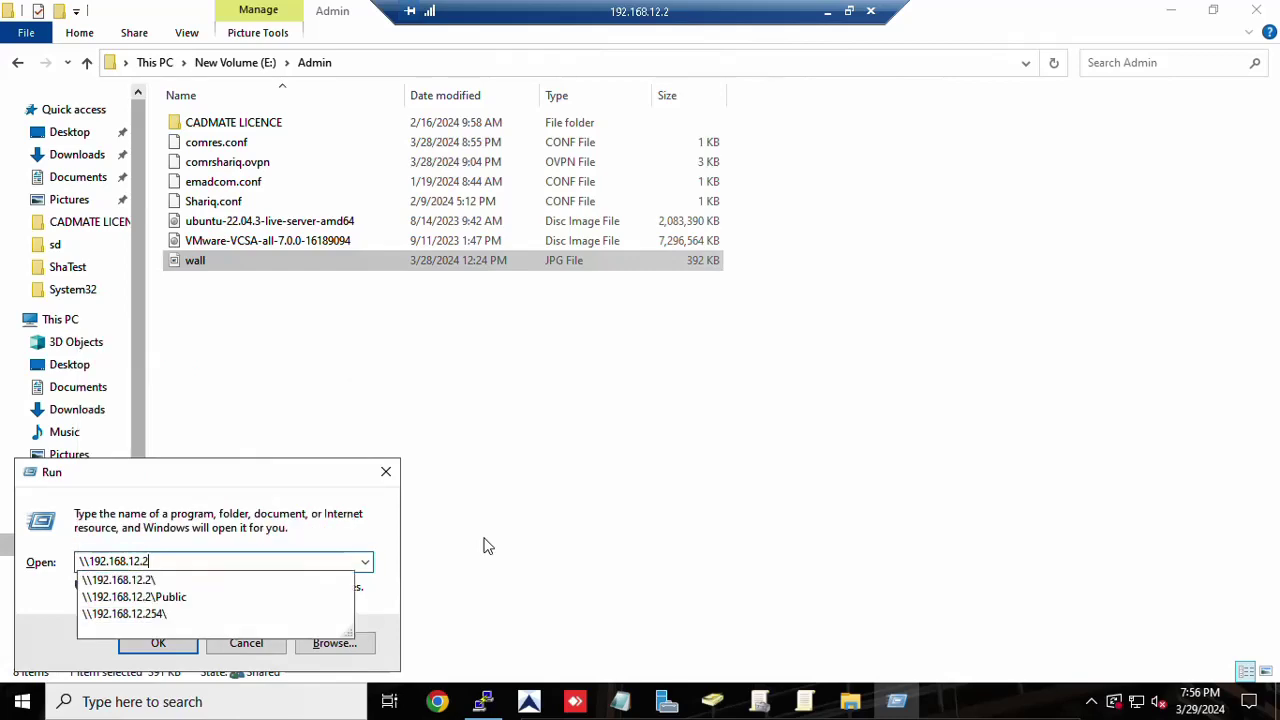
key(Down)
text(a)
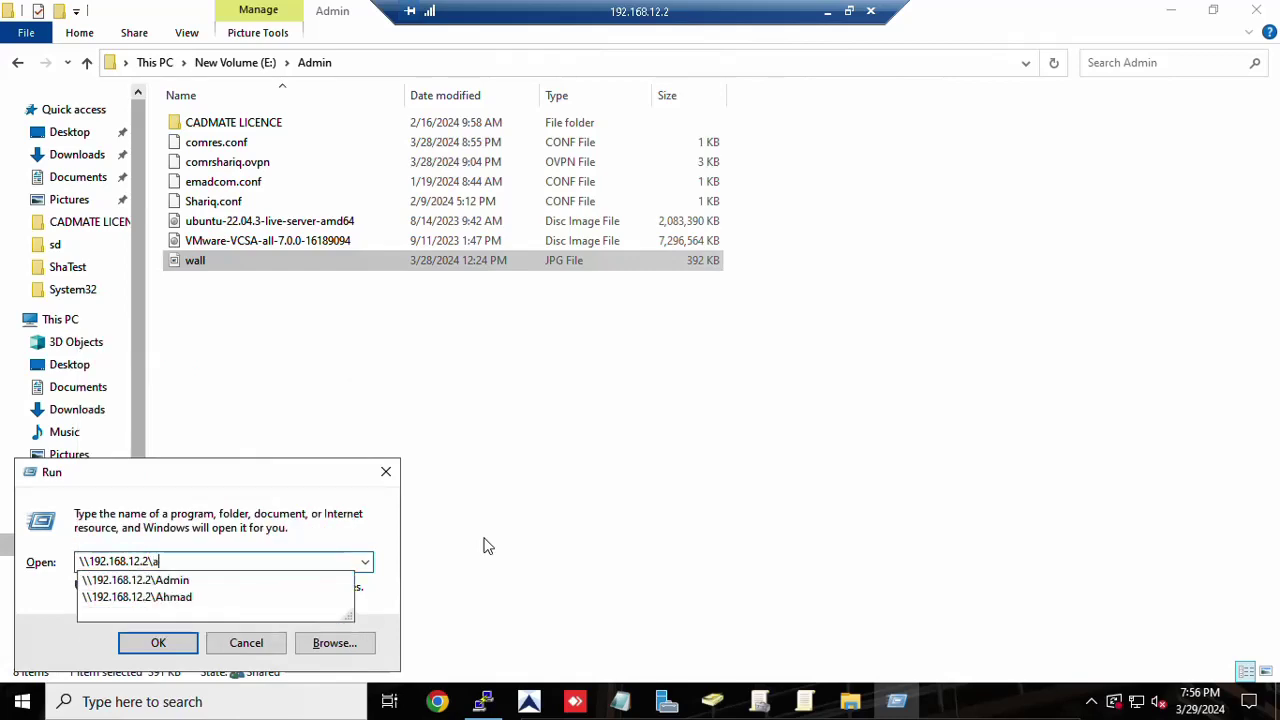
key(Down)
key(Return)
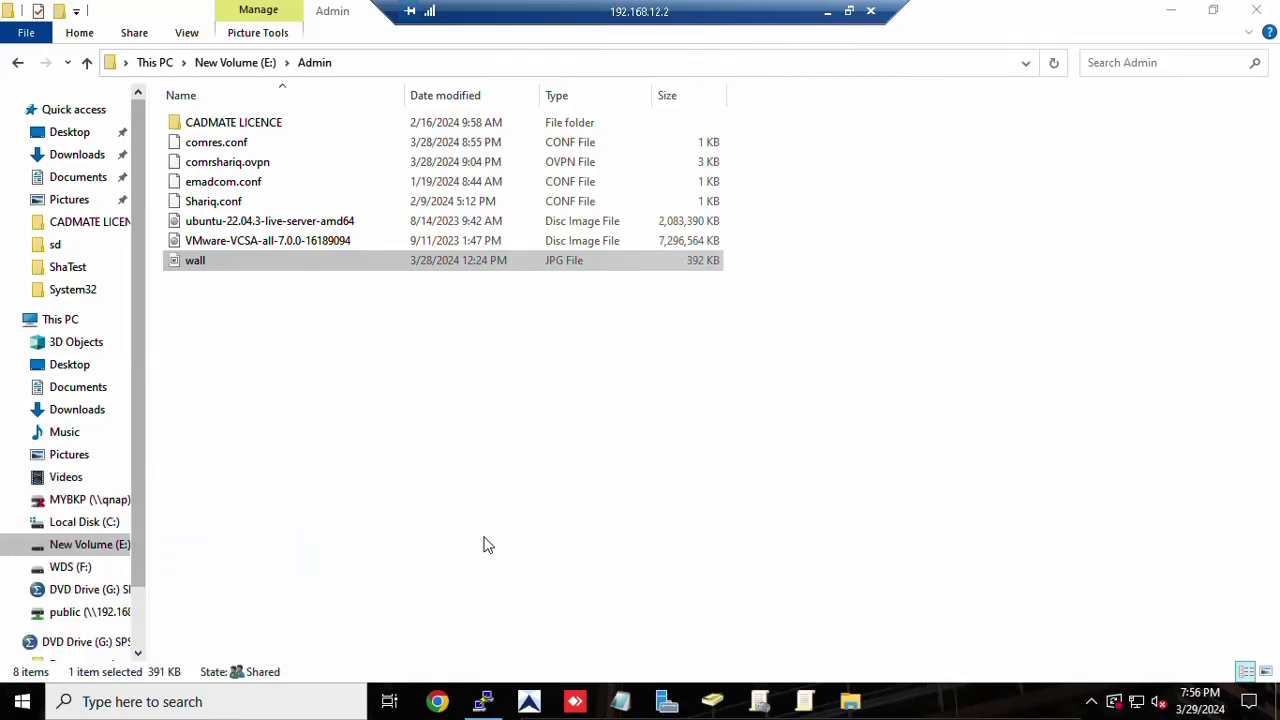
- Extend the Admin share's address to the wall image's full path, \\192.168.12.2\Admin\wall.jpg, and select the whole path
click(267, 262)
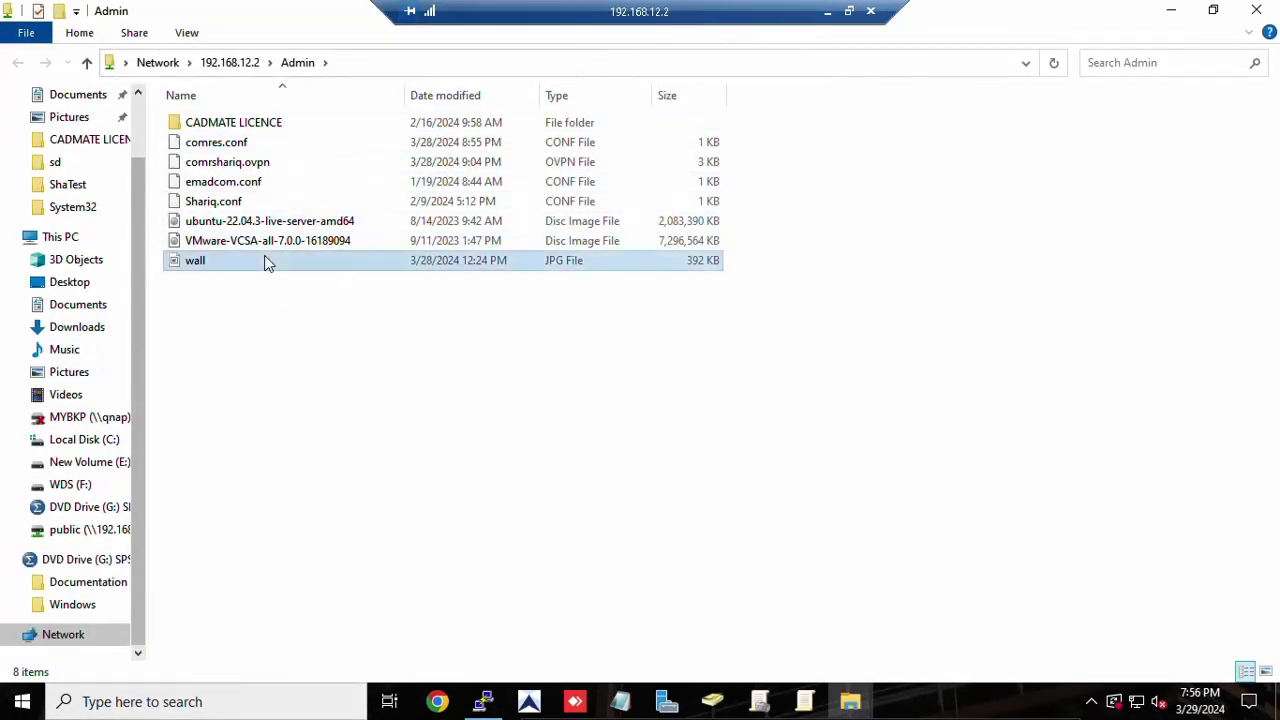
click(373, 61)
click(373, 61)
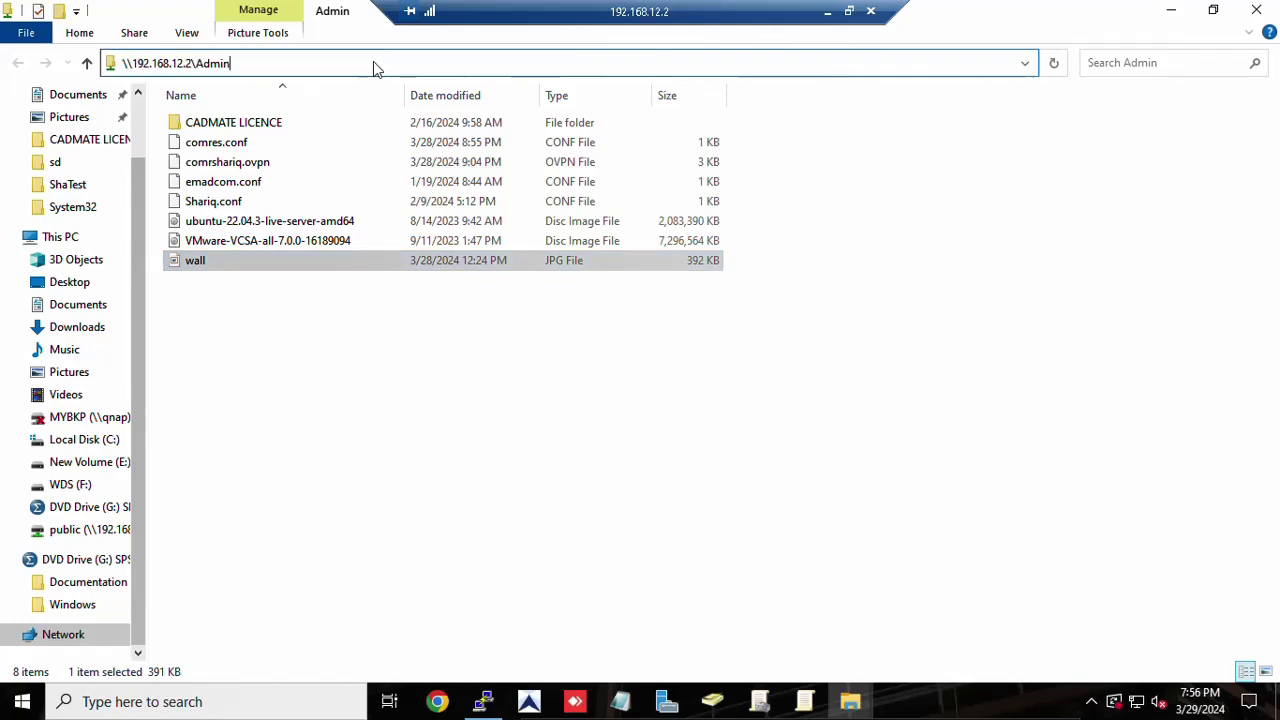
text(\)
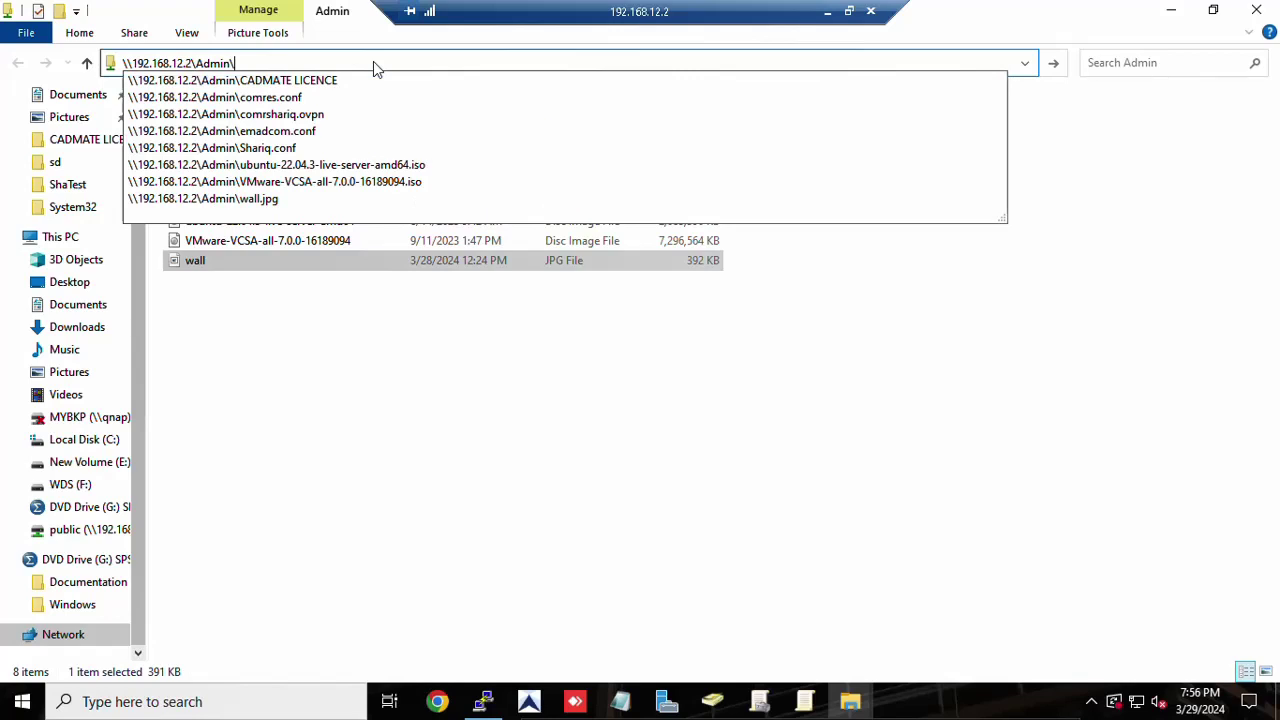
text(wall.jpg)
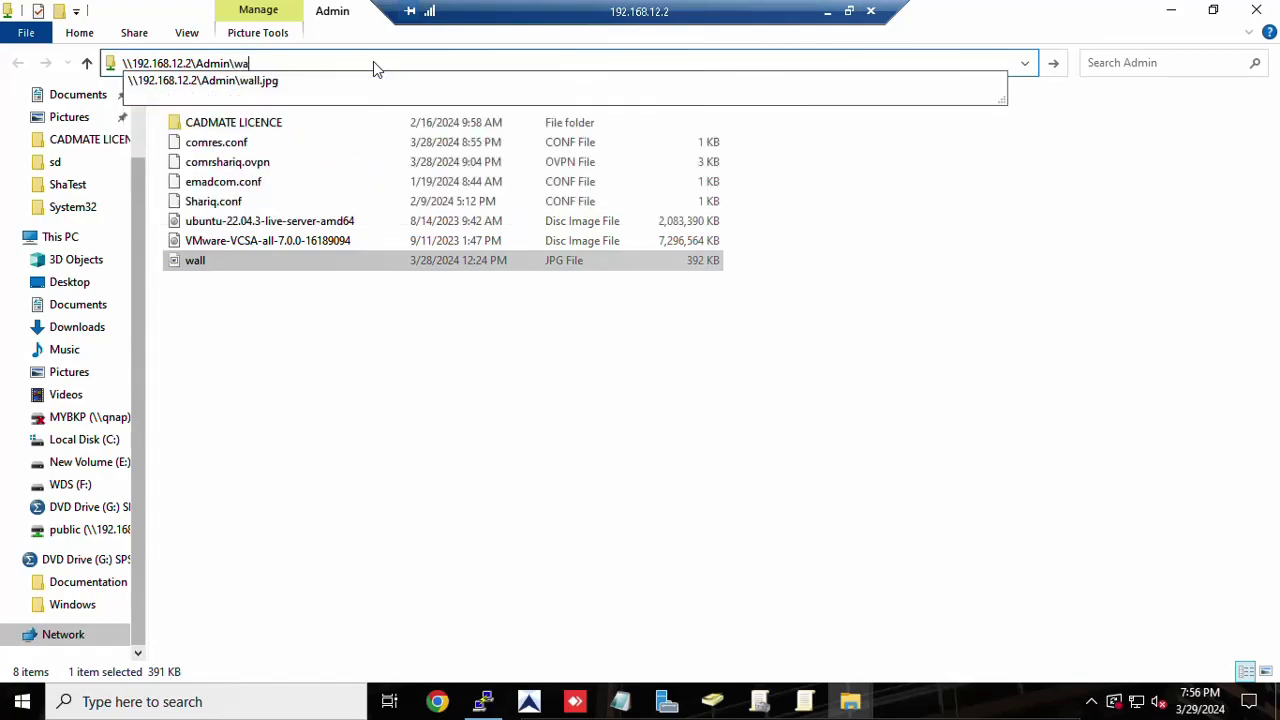
key(Down)
key(Return)
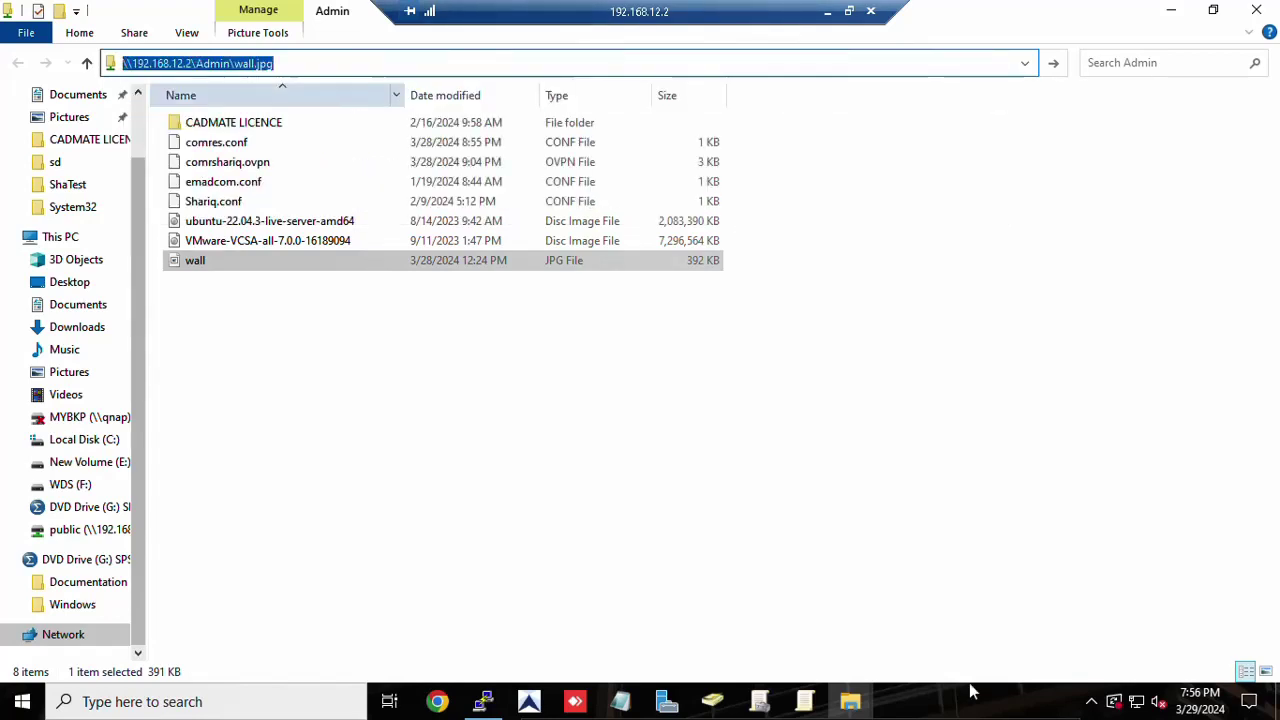
- Switch to Group Policy Management Editor and apply \\192.168.12.2\Admin\wall.jpg as the Wallpaper Name in the Desktop Wallpaper policy, closing its dialog
mouse_move(761, 700)
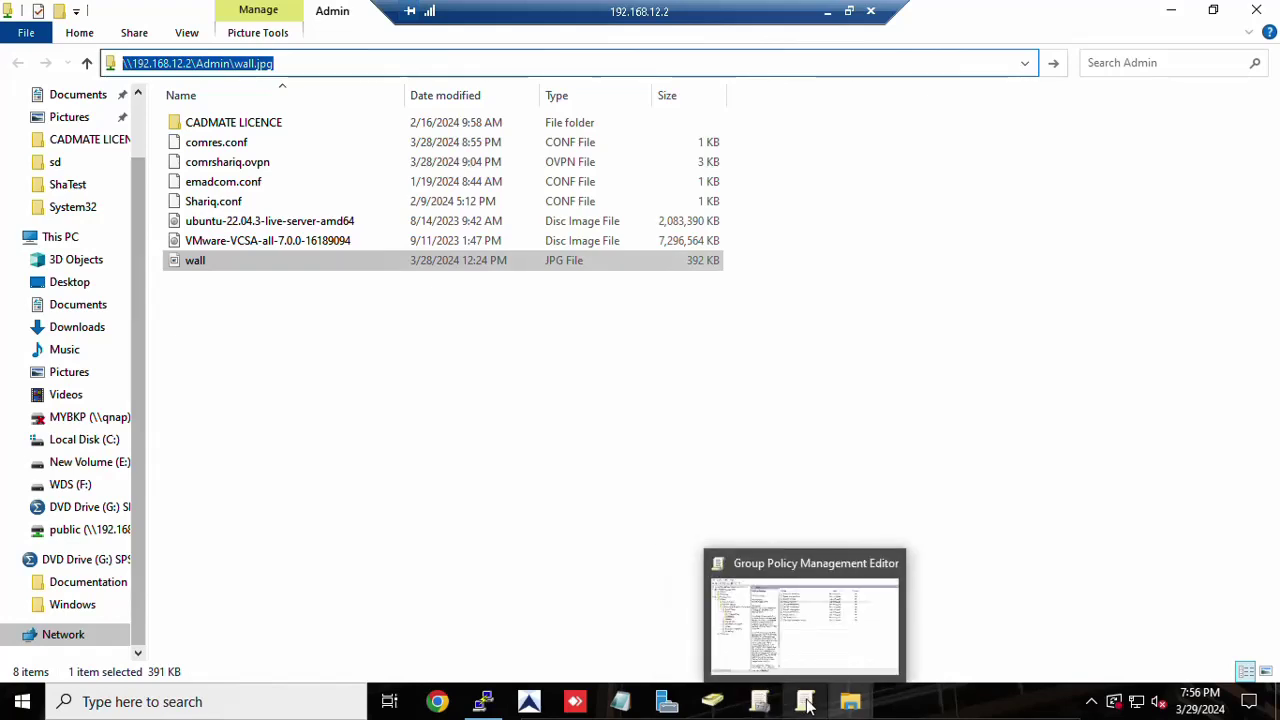
click(808, 703)
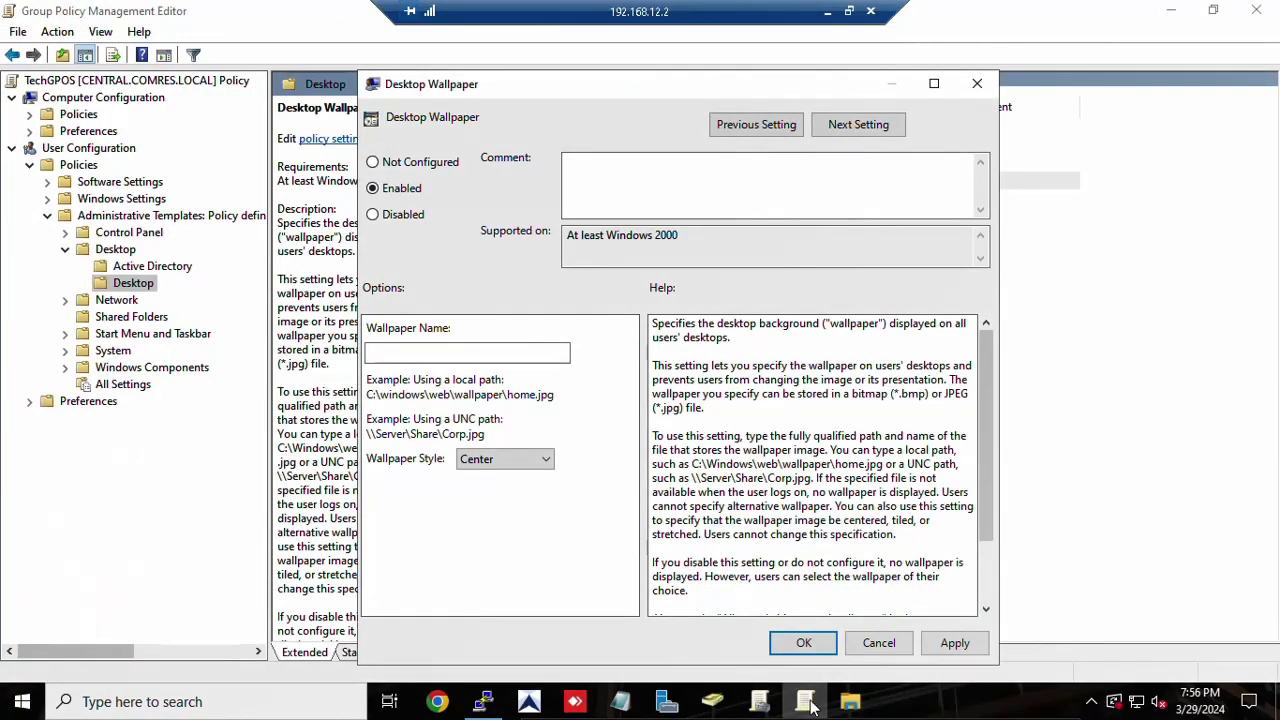
click(399, 353)
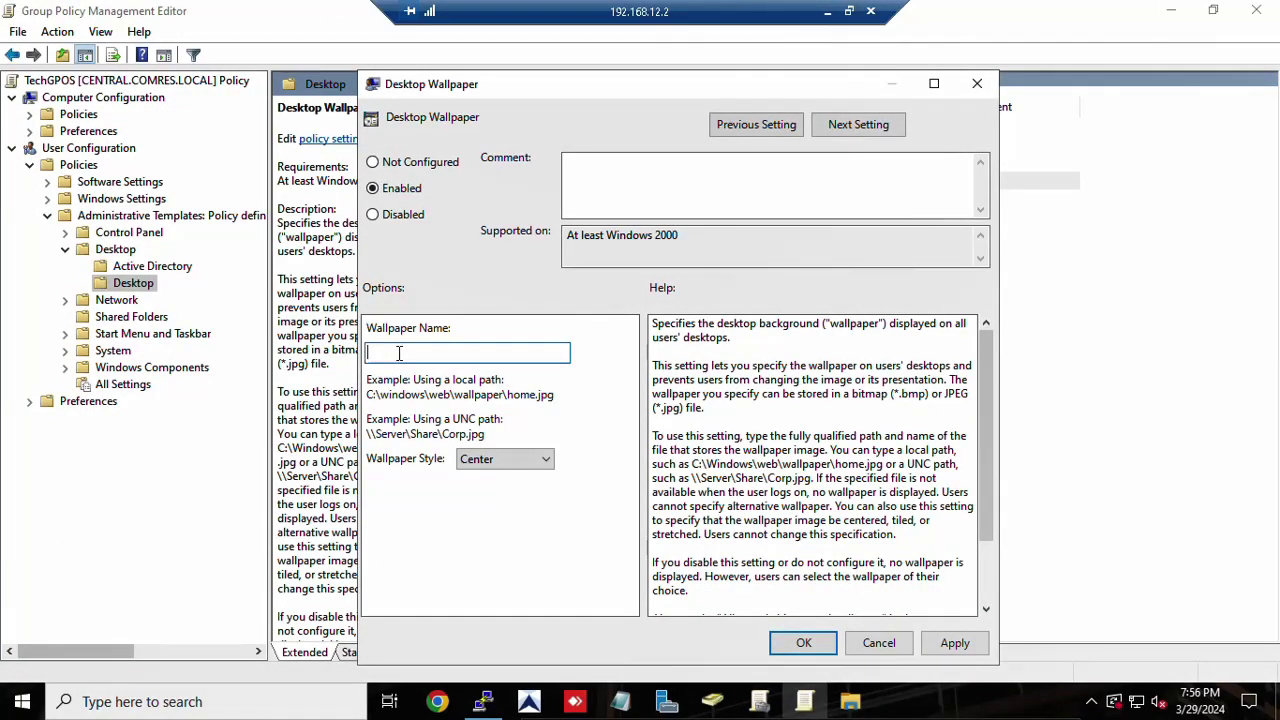
text(\\192.168.12.2\Admin\wall.jpg)
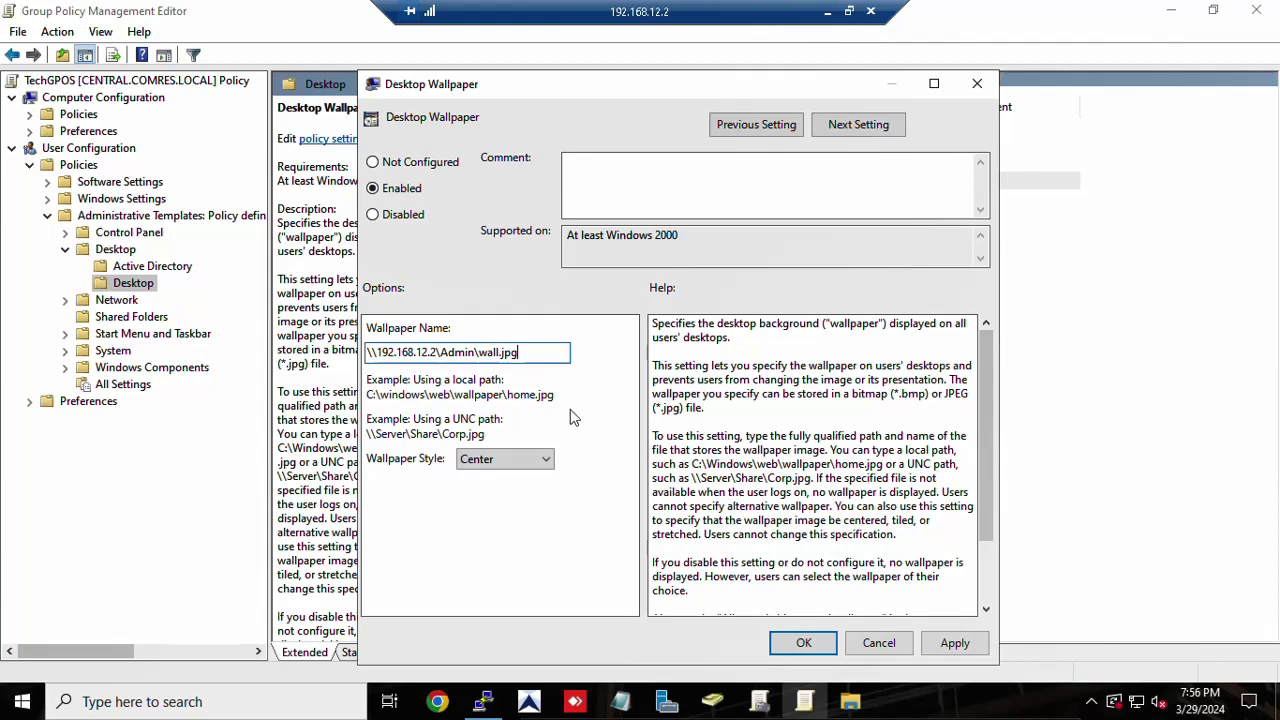
drag(540, 352, 380, 358)
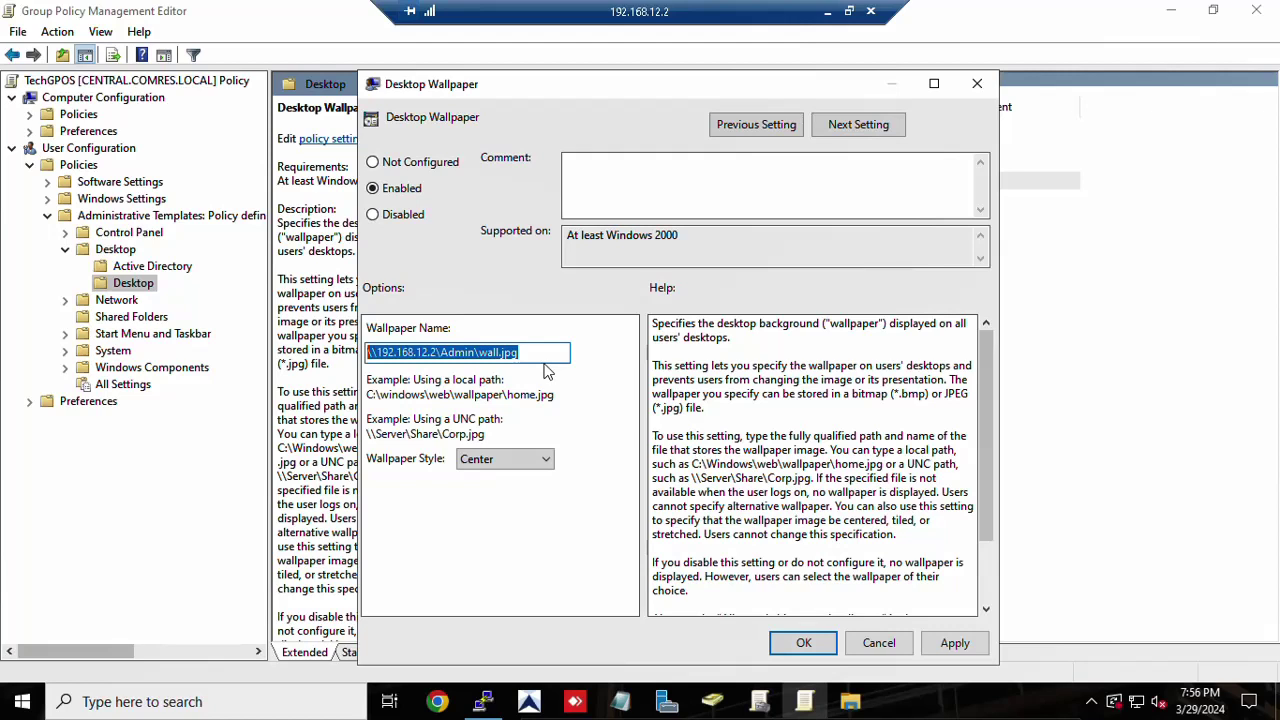
click(955, 643)
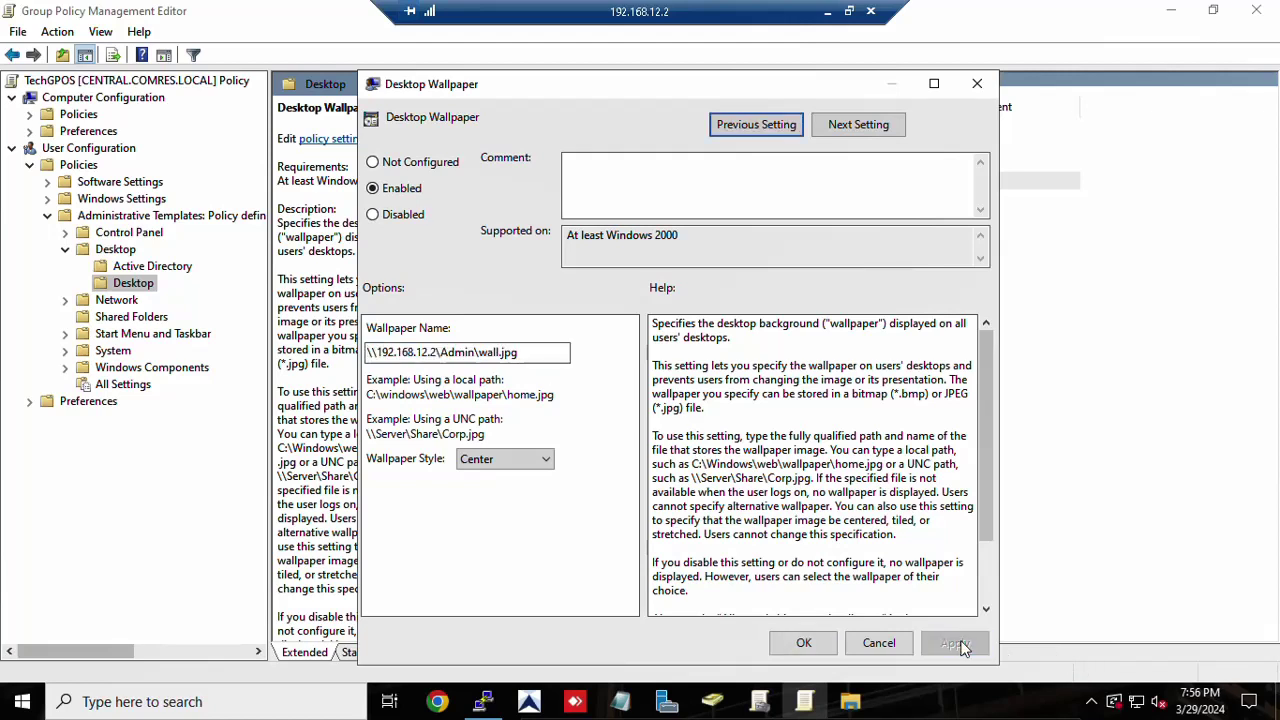
click(803, 642)
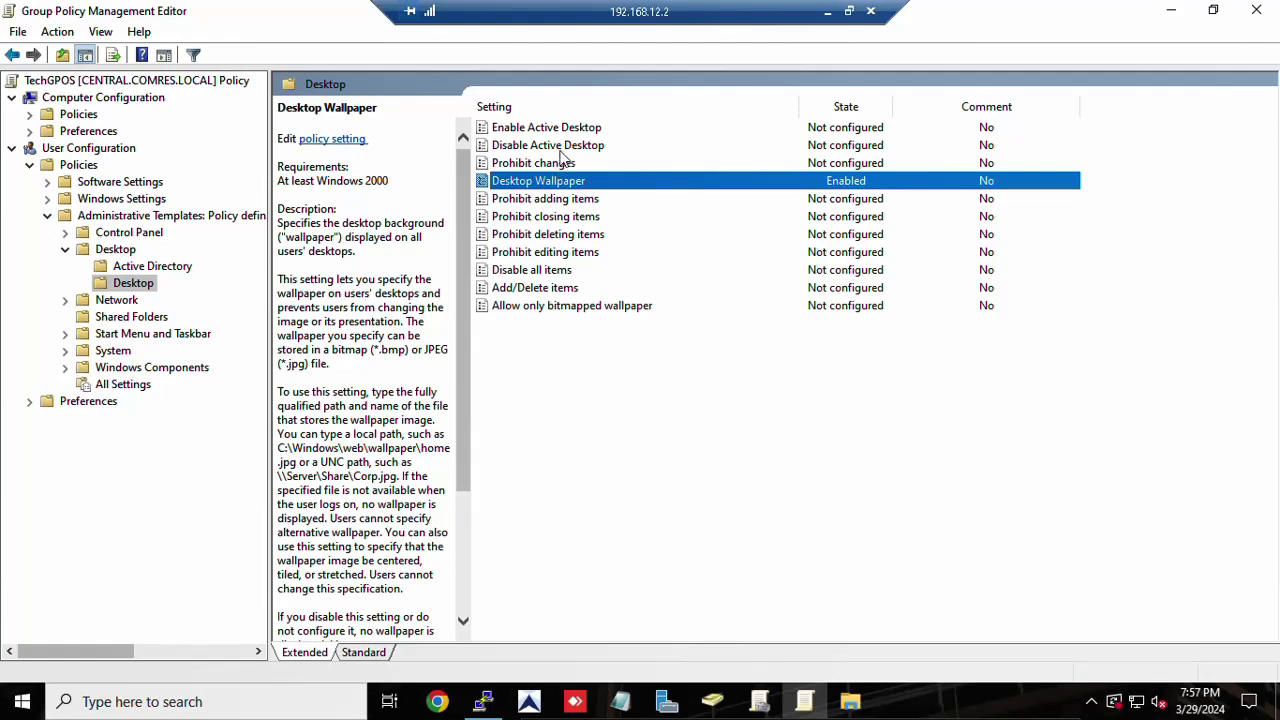
click(549, 204)
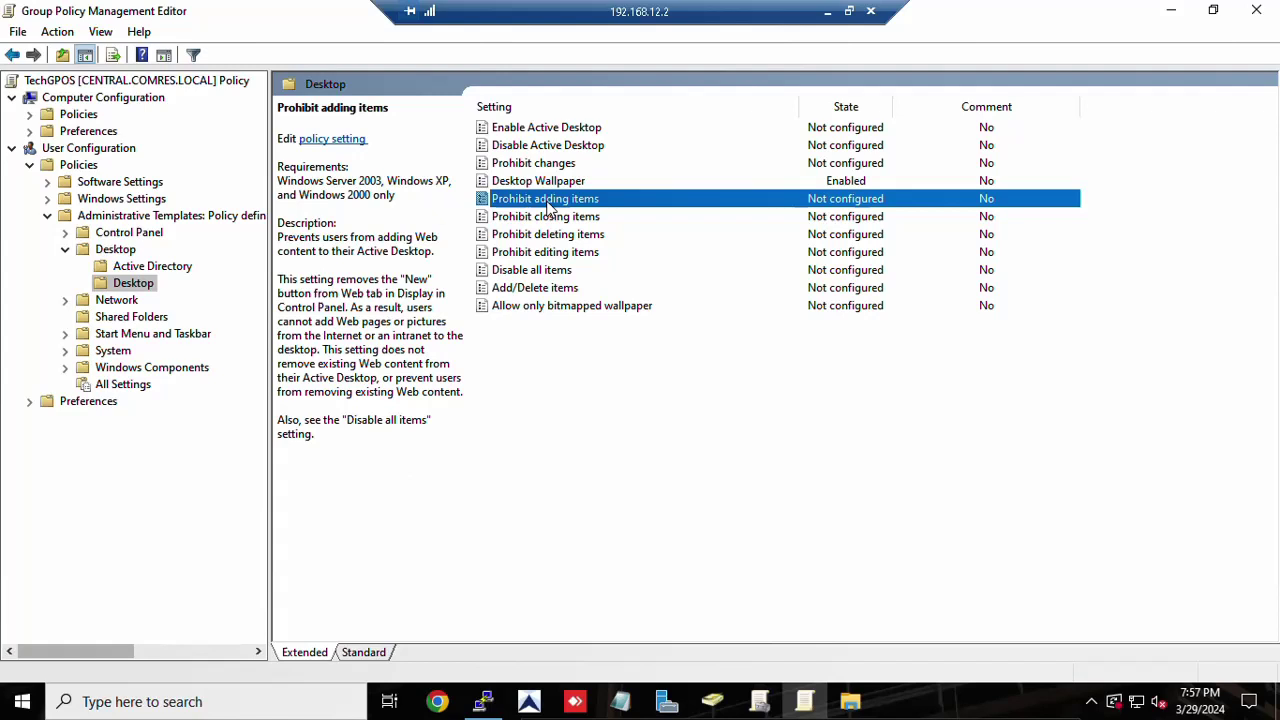
click(529, 290)
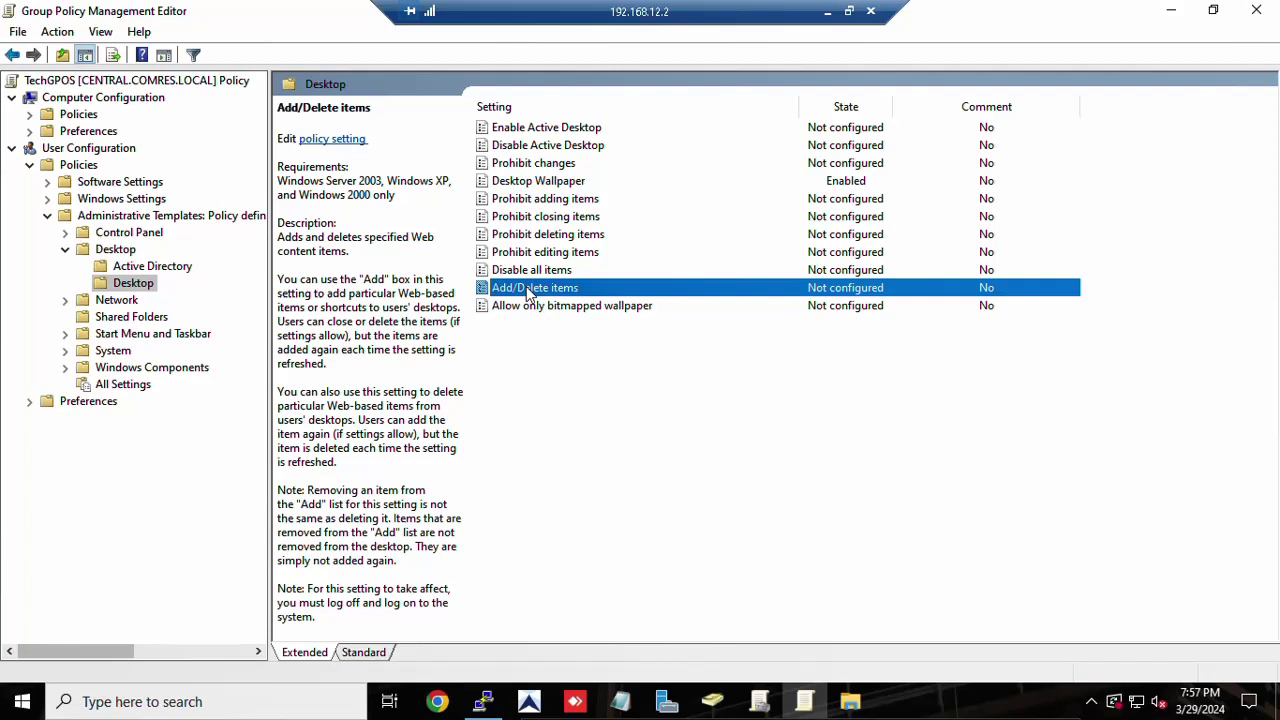
right_click(528, 292)
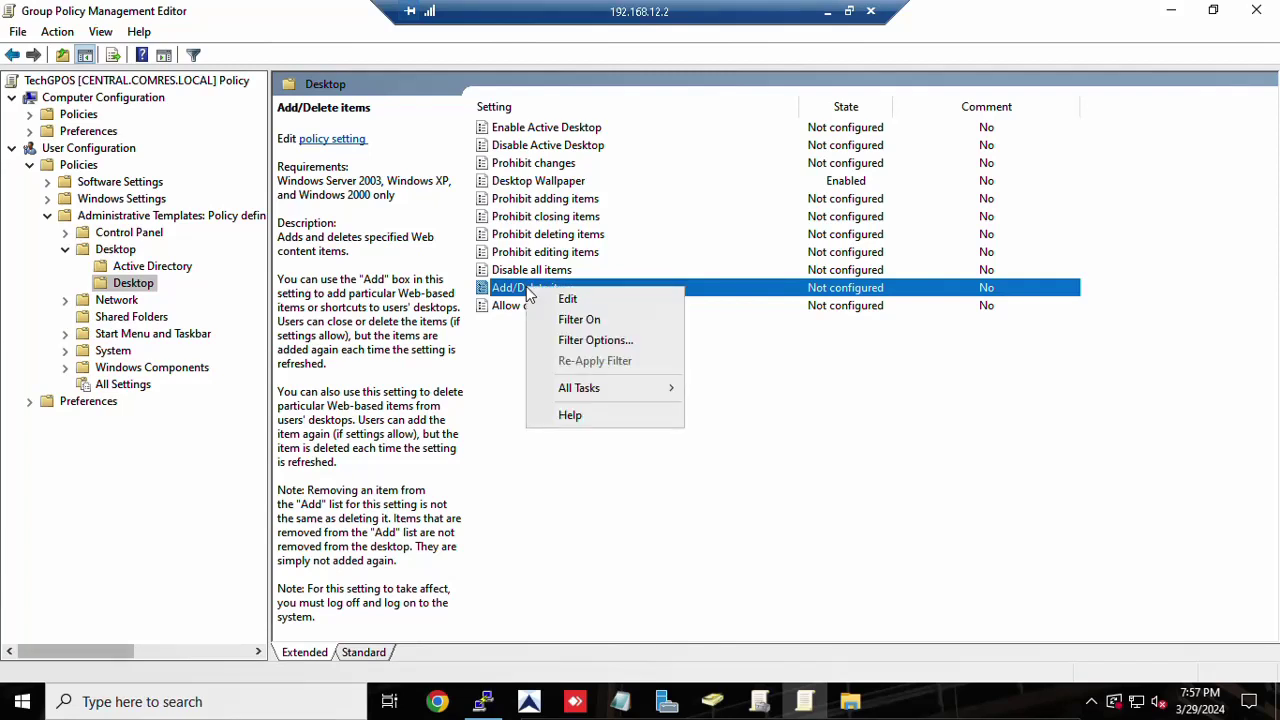
click(523, 452)
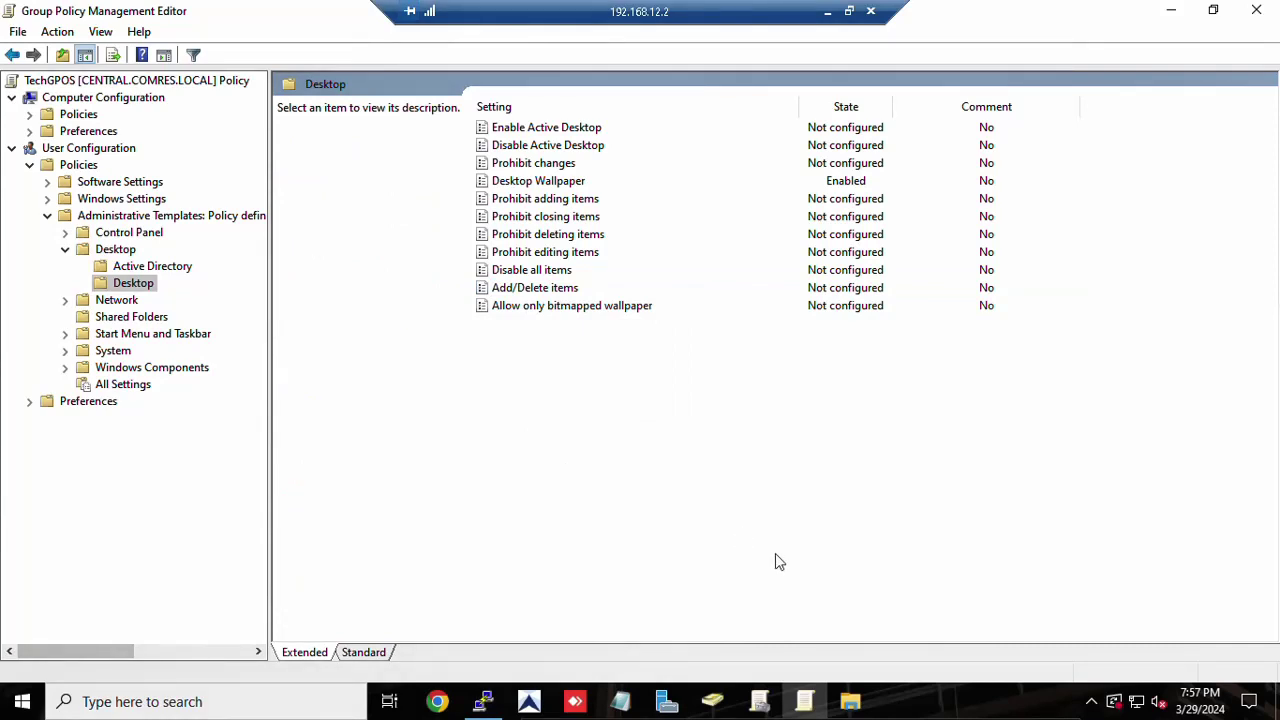
- Open Command Prompt and run gpupdate /force to refresh the group policies
key(super)
text(cmd)
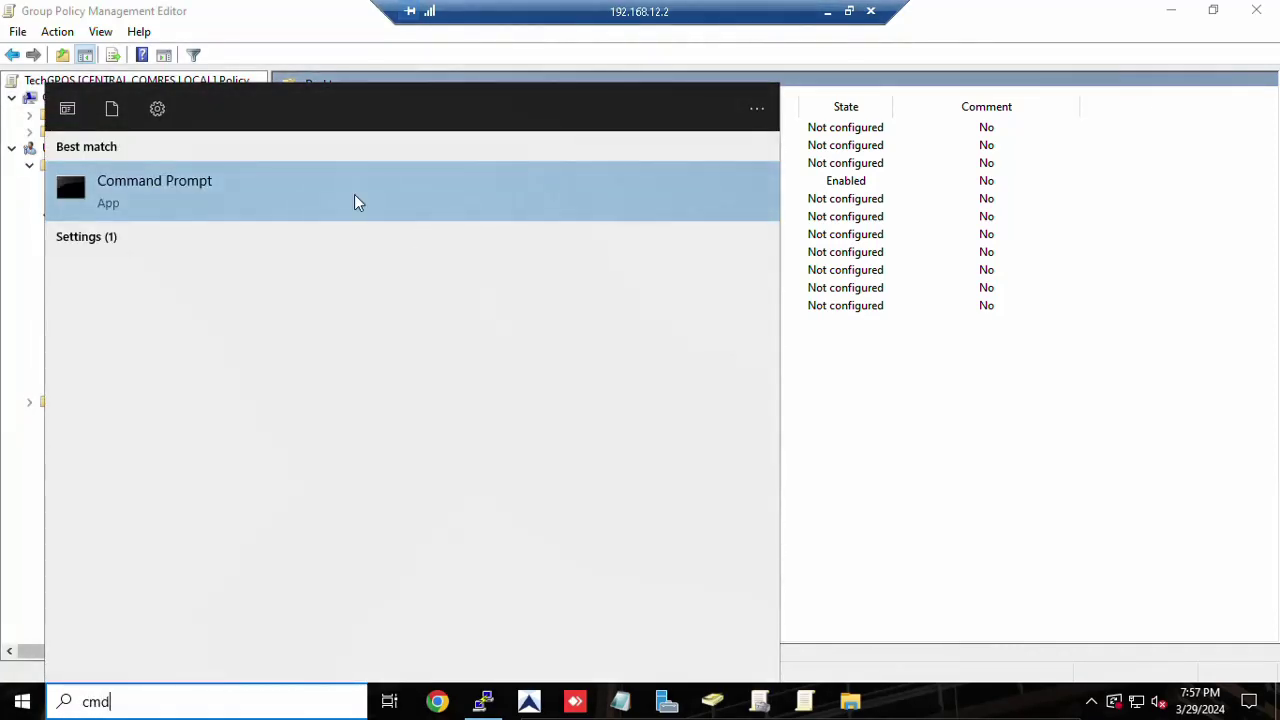
click(228, 192)
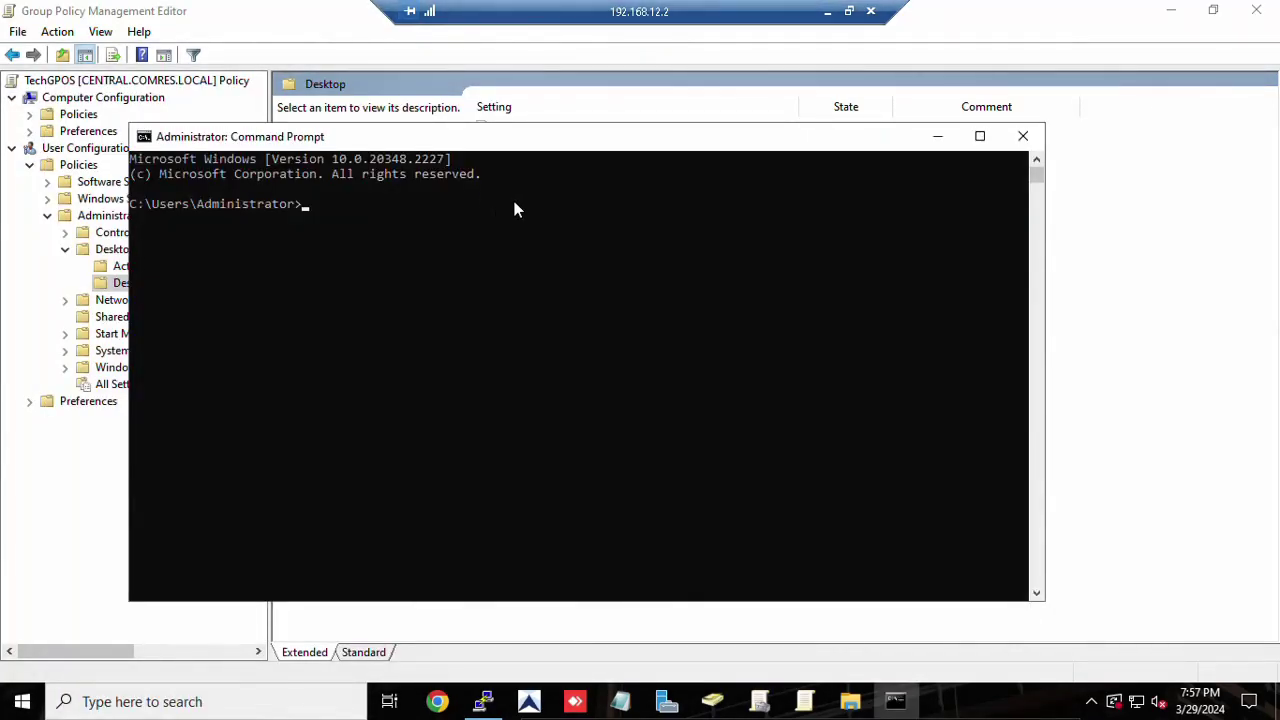
drag(497, 135, 577, 148)
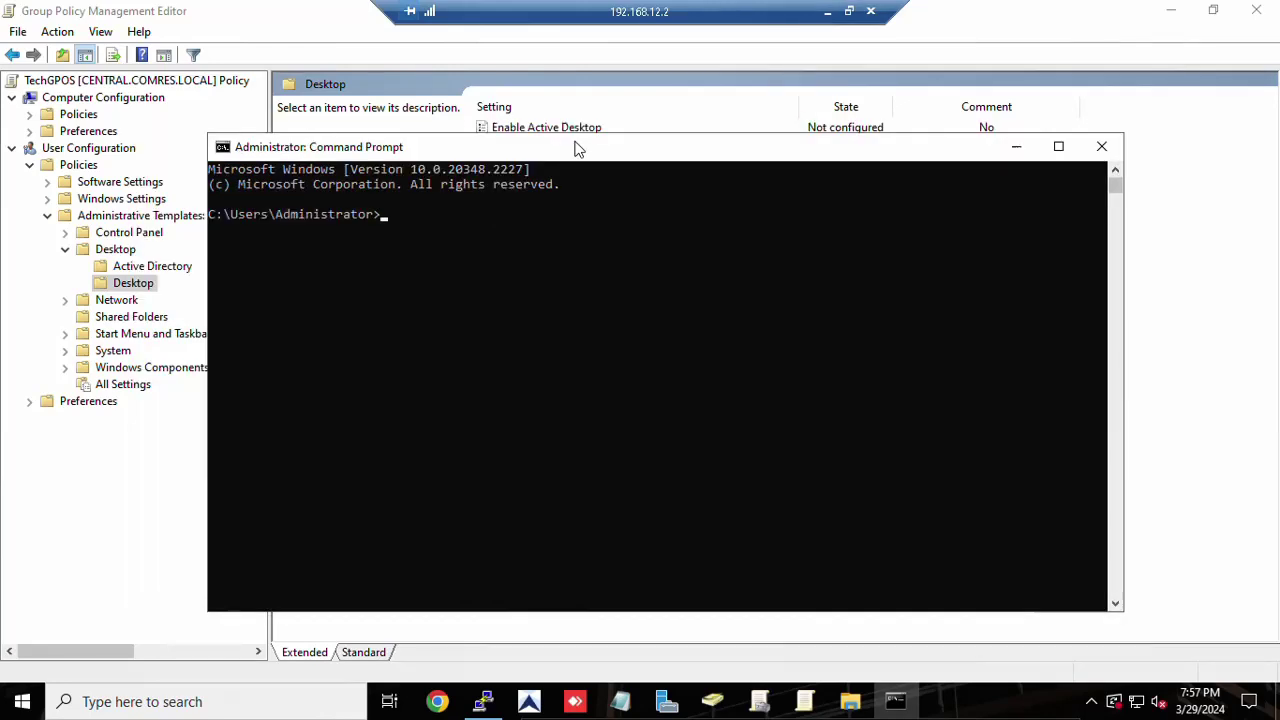
text(gpupdate )
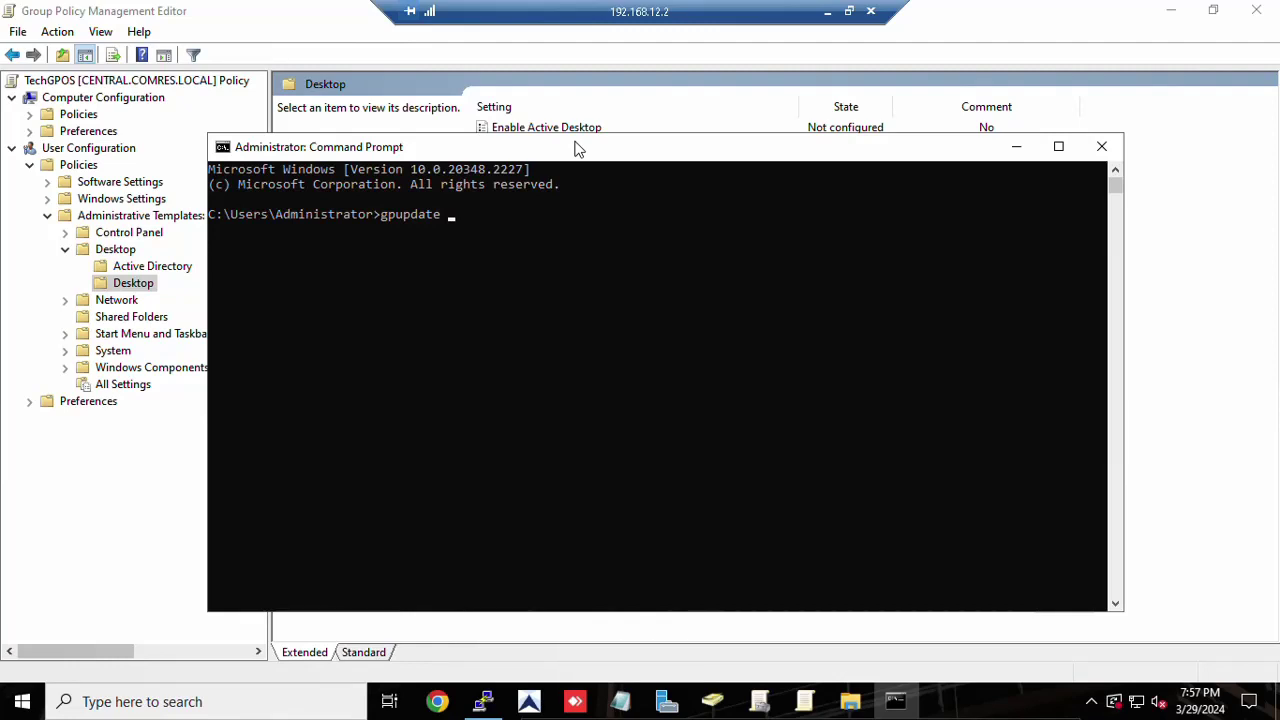
text(/)
text(force)
key(Return)
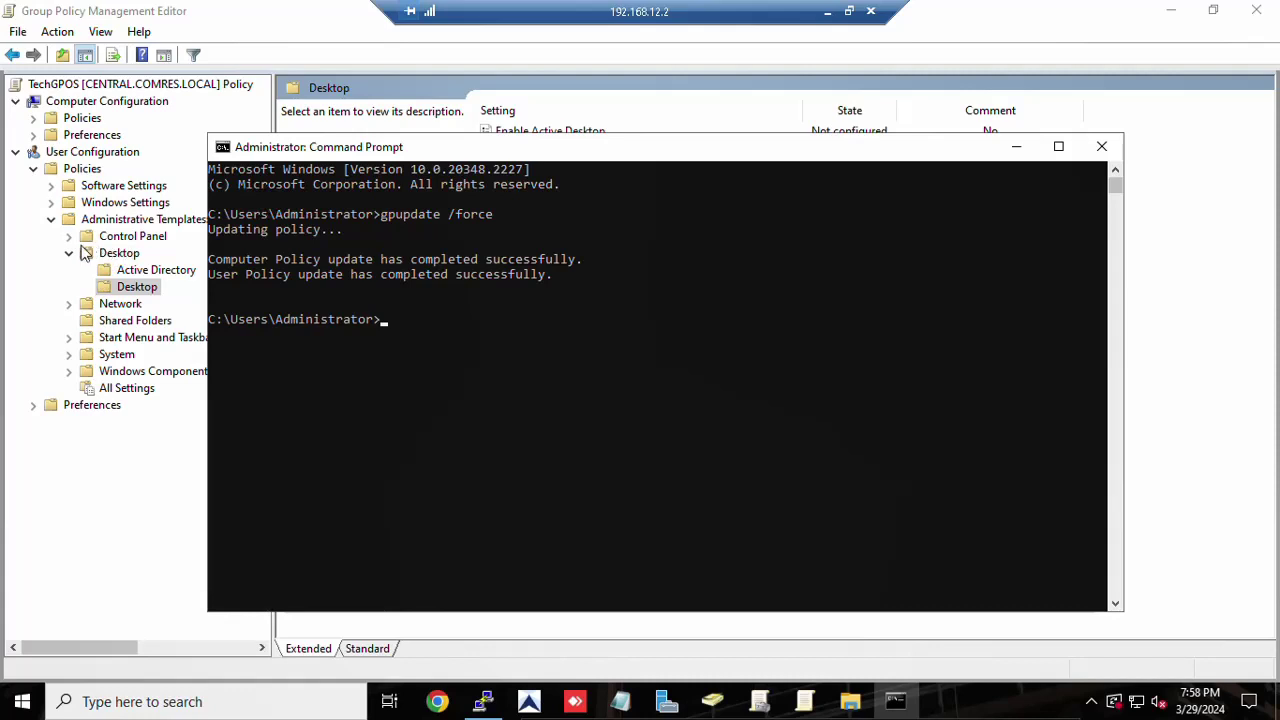
- Set the Prohibit TCP/IP advanced configuration policy under User Configuration's Network Connections to Enabled and apply it
click(69, 304)
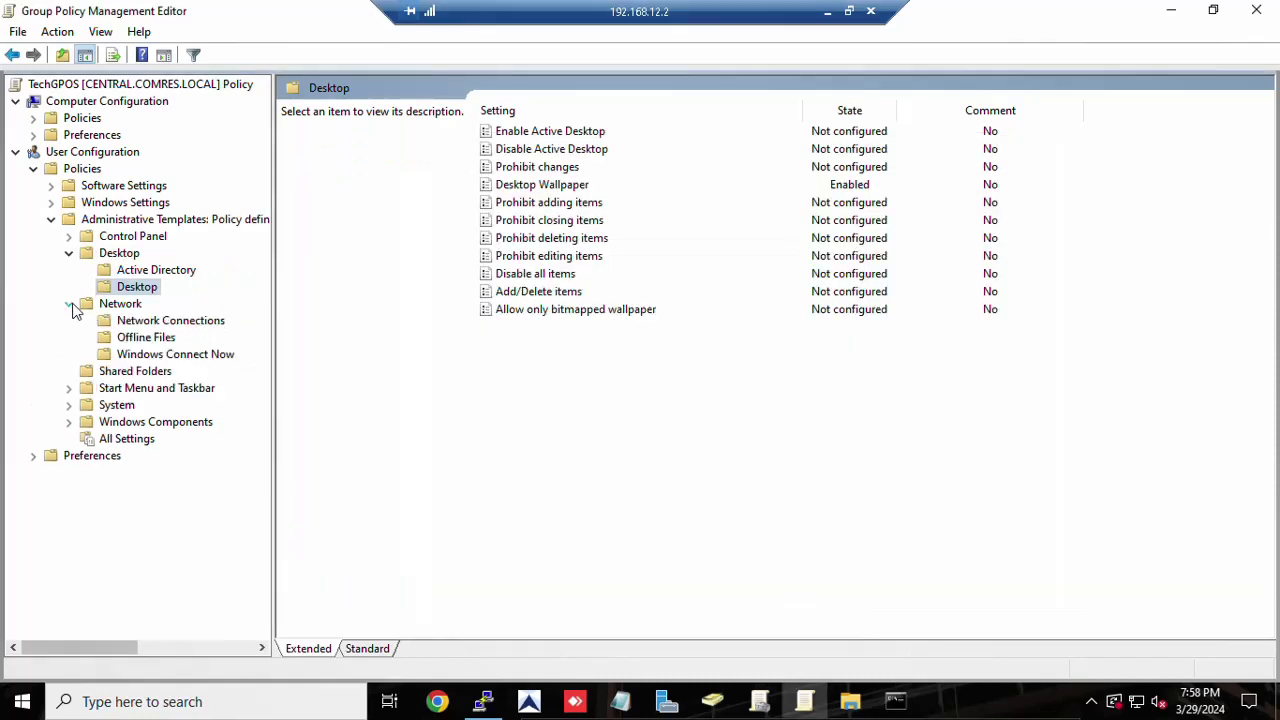
click(156, 323)
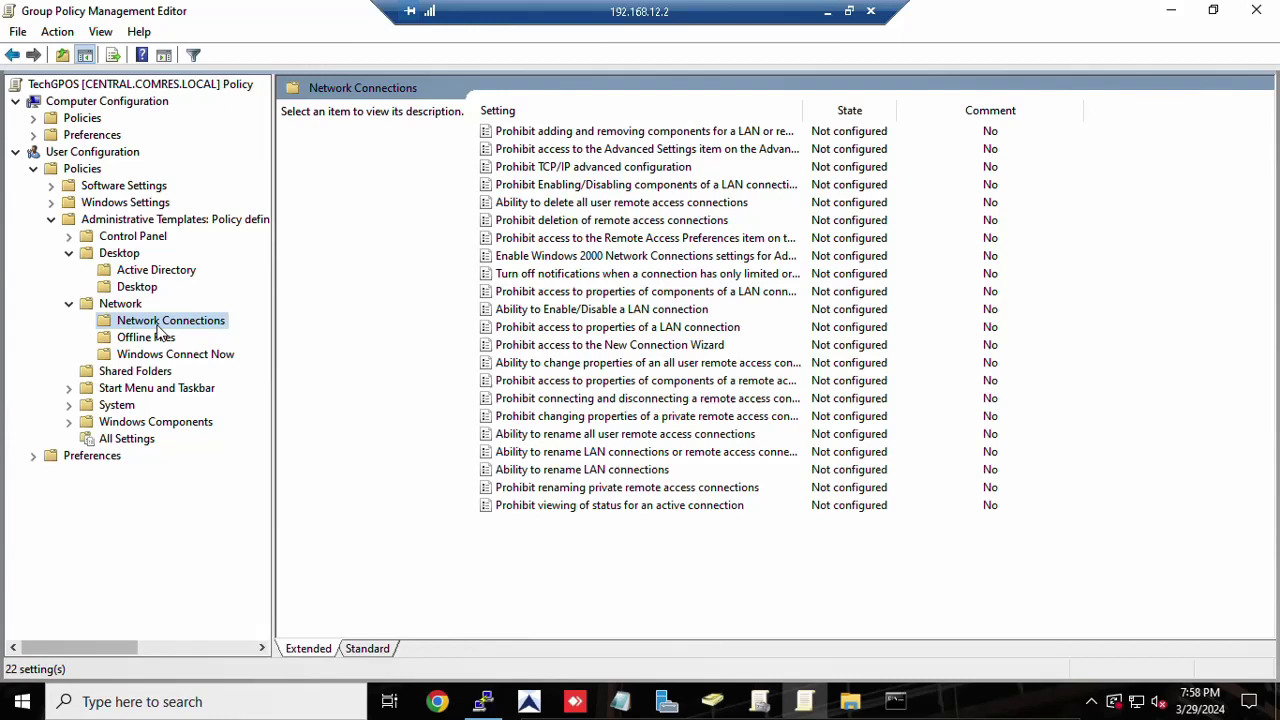
click(561, 171)
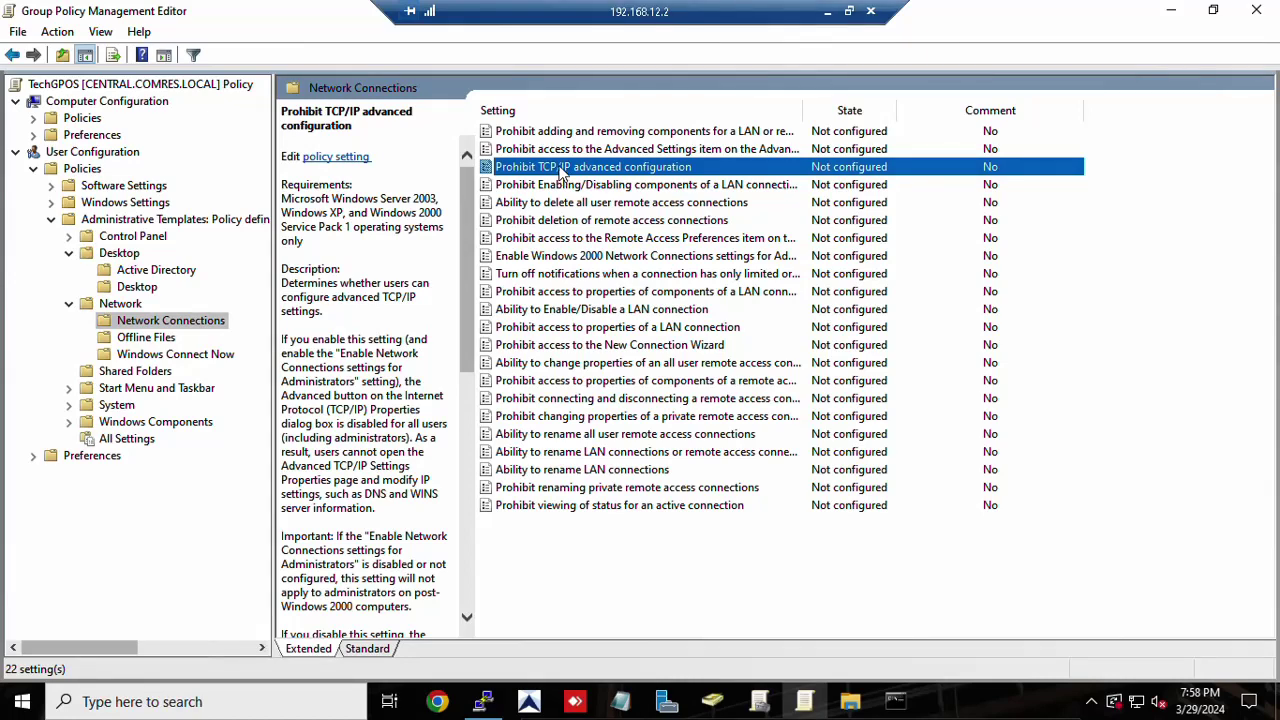
right_click(561, 171)
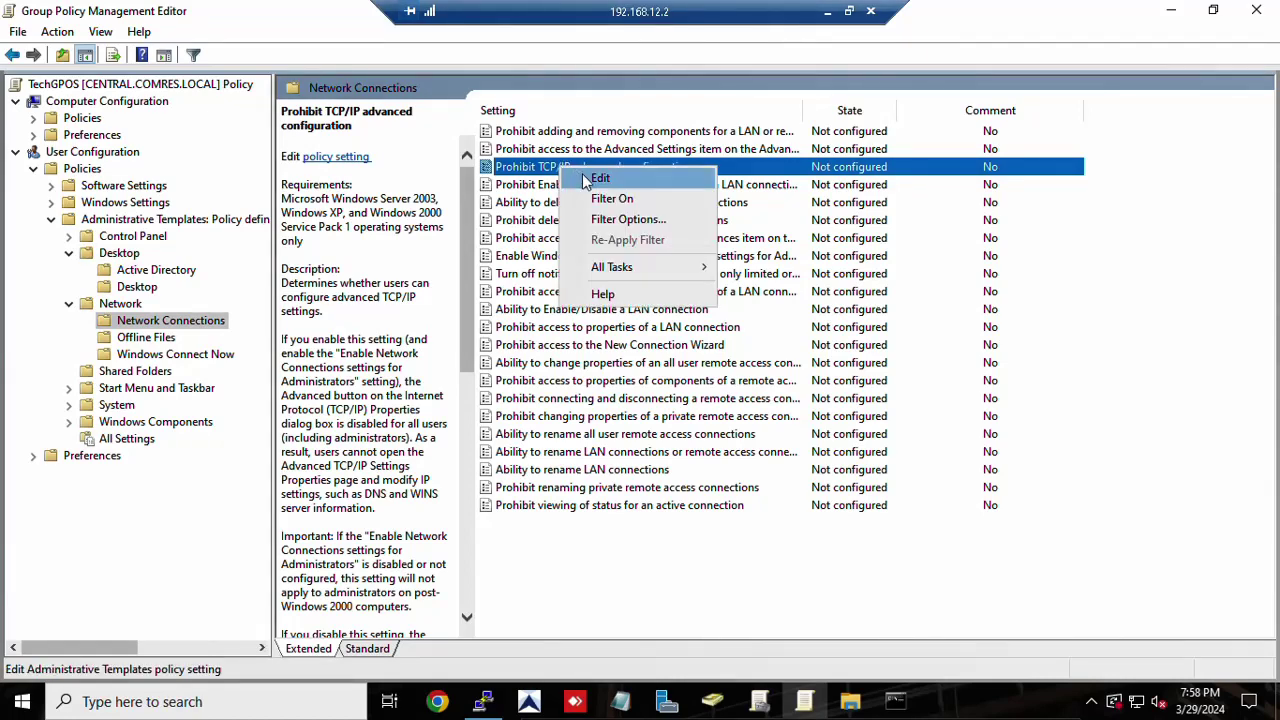
click(598, 178)
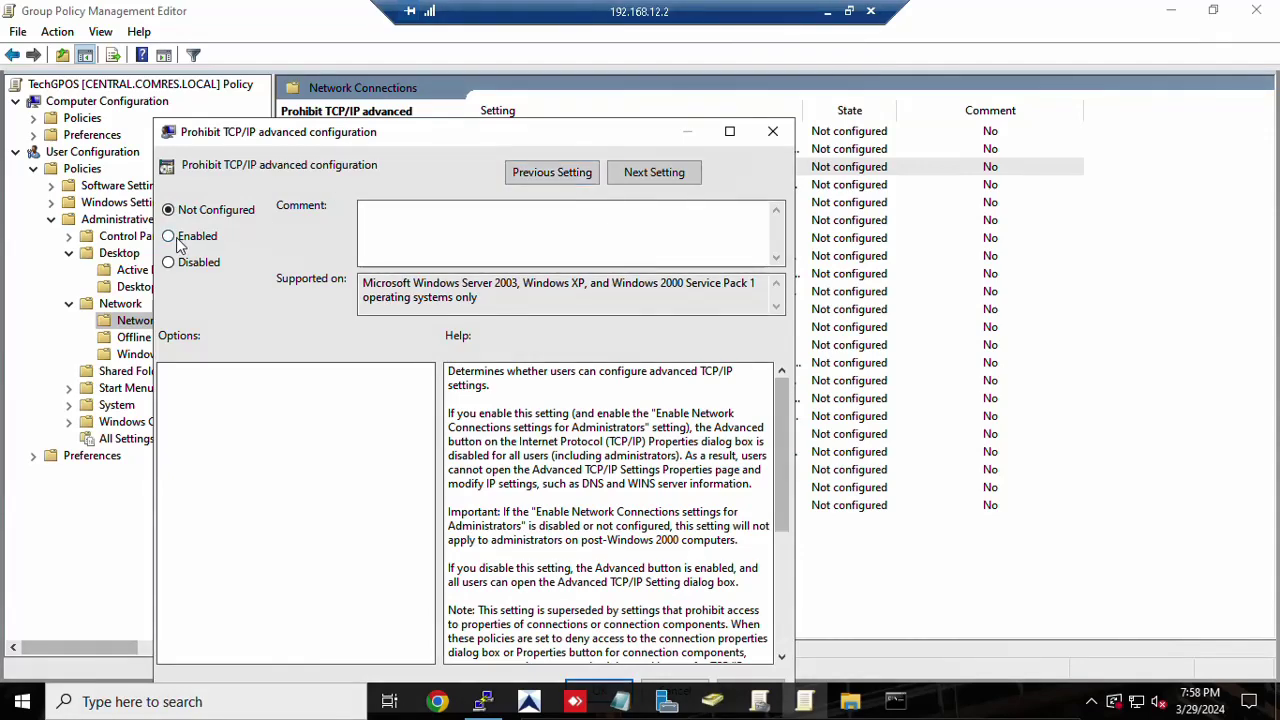
click(170, 238)
drag(612, 140, 649, 79)
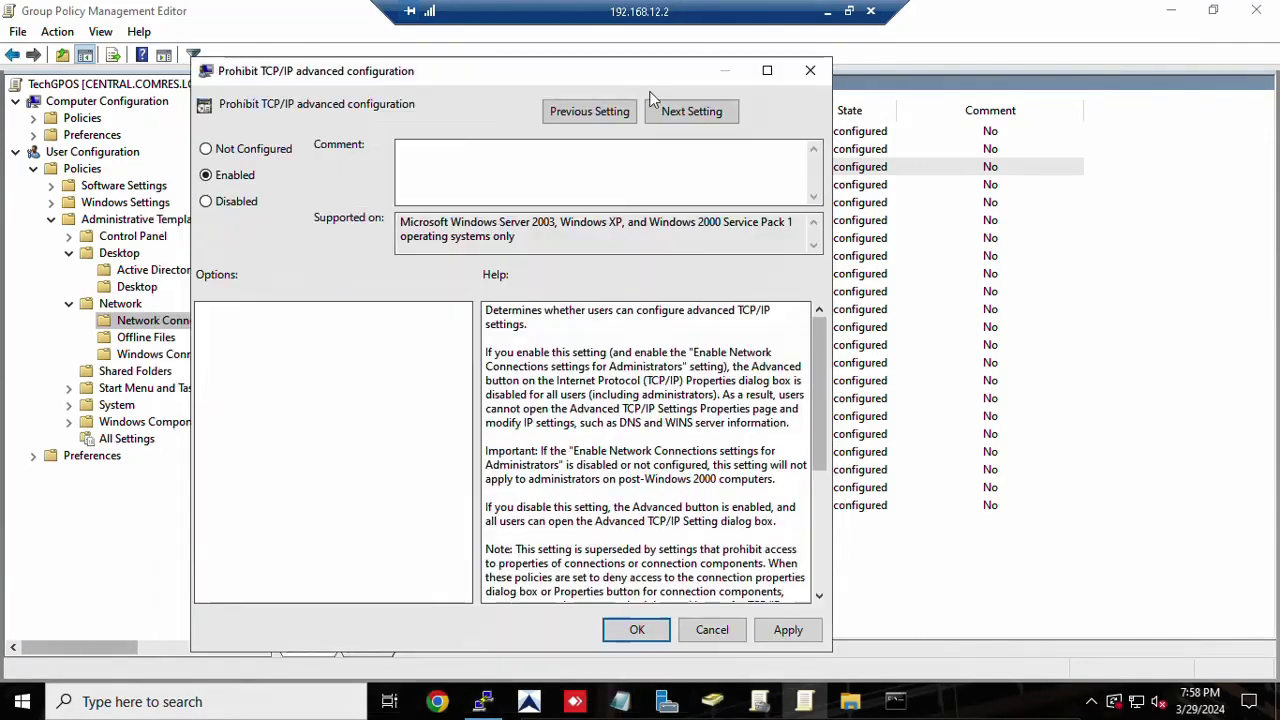
click(798, 630)
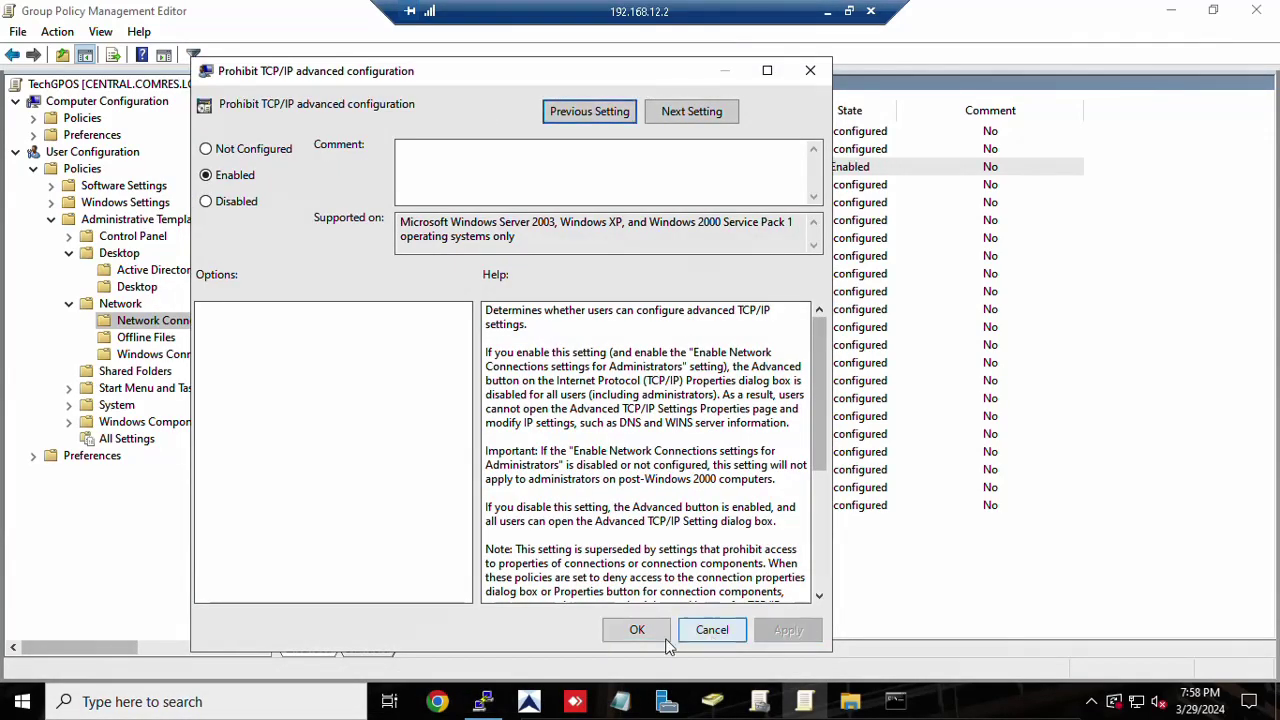
click(637, 636)
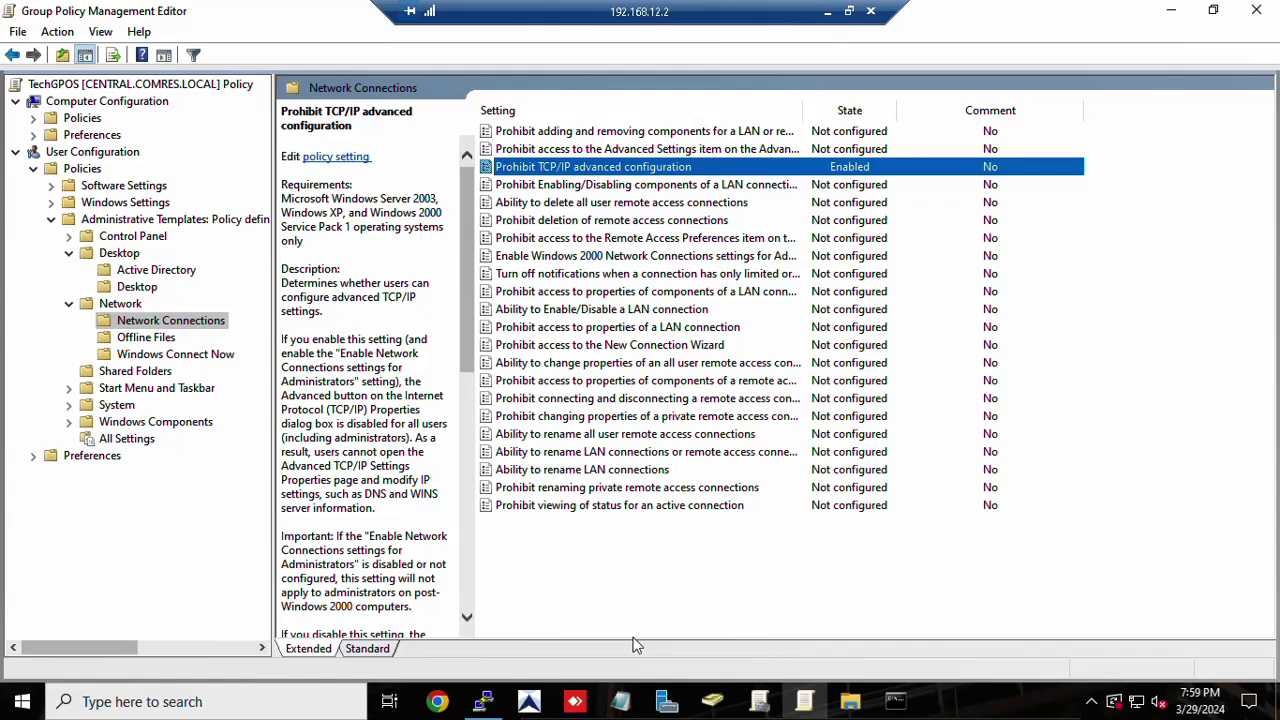
- Set the Ability to Enable/Disable a LAN connection policy to Enabled and apply it
click(632, 311)
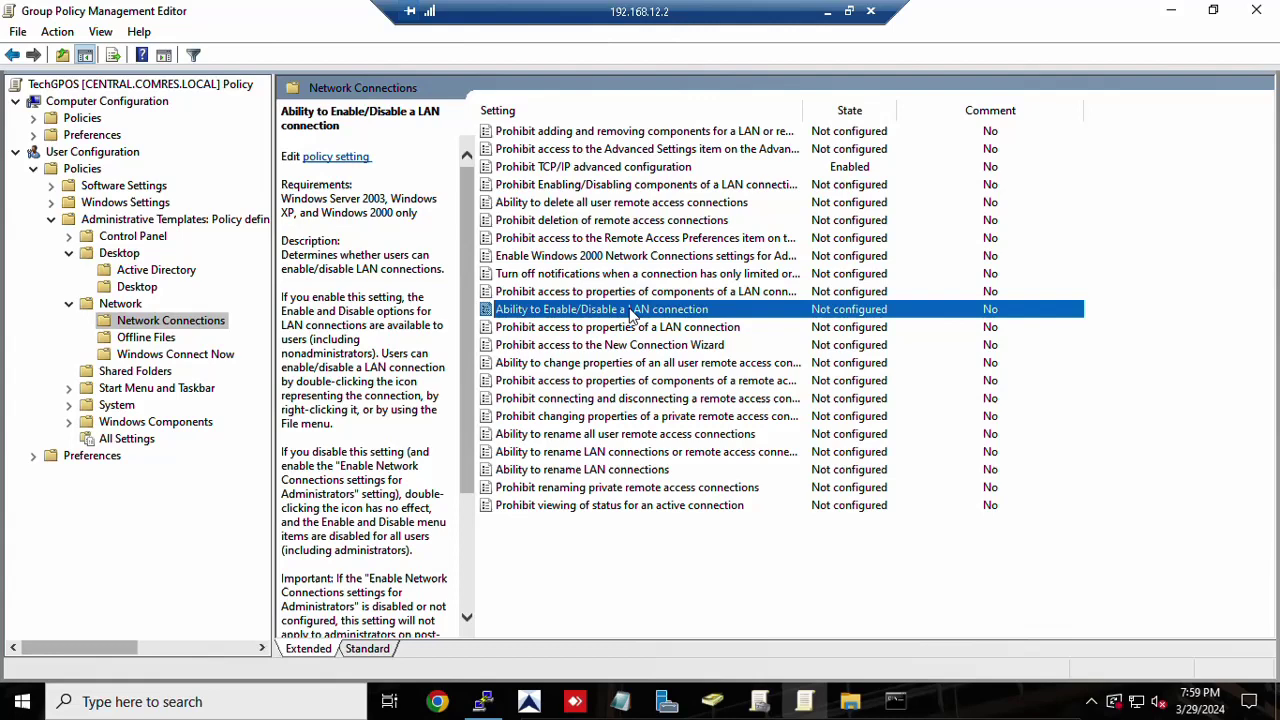
right_click(630, 311)
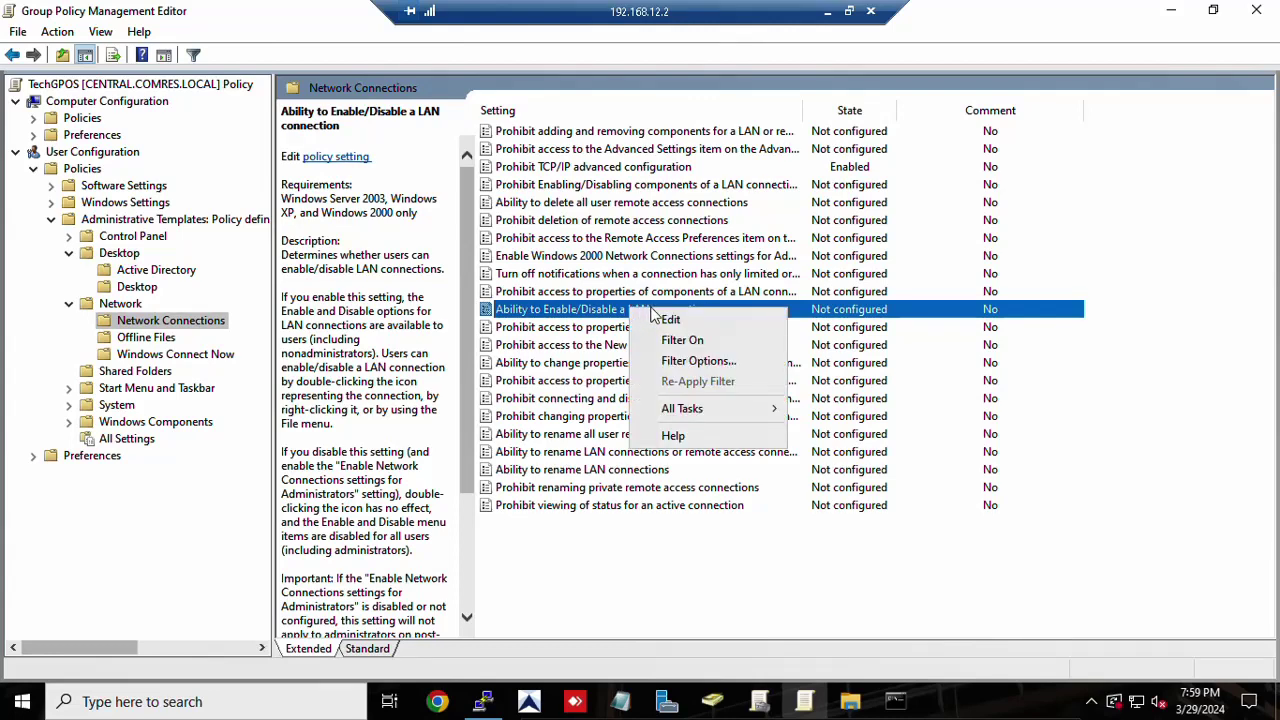
click(664, 320)
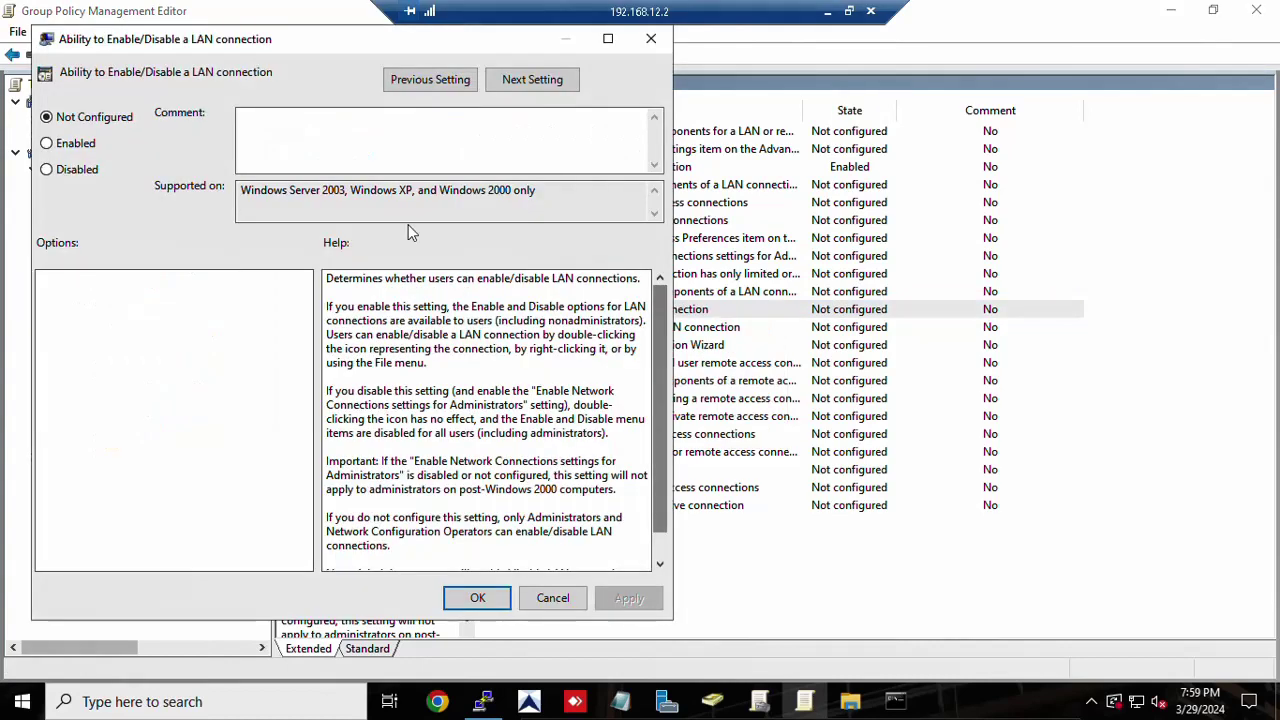
click(94, 143)
click(629, 598)
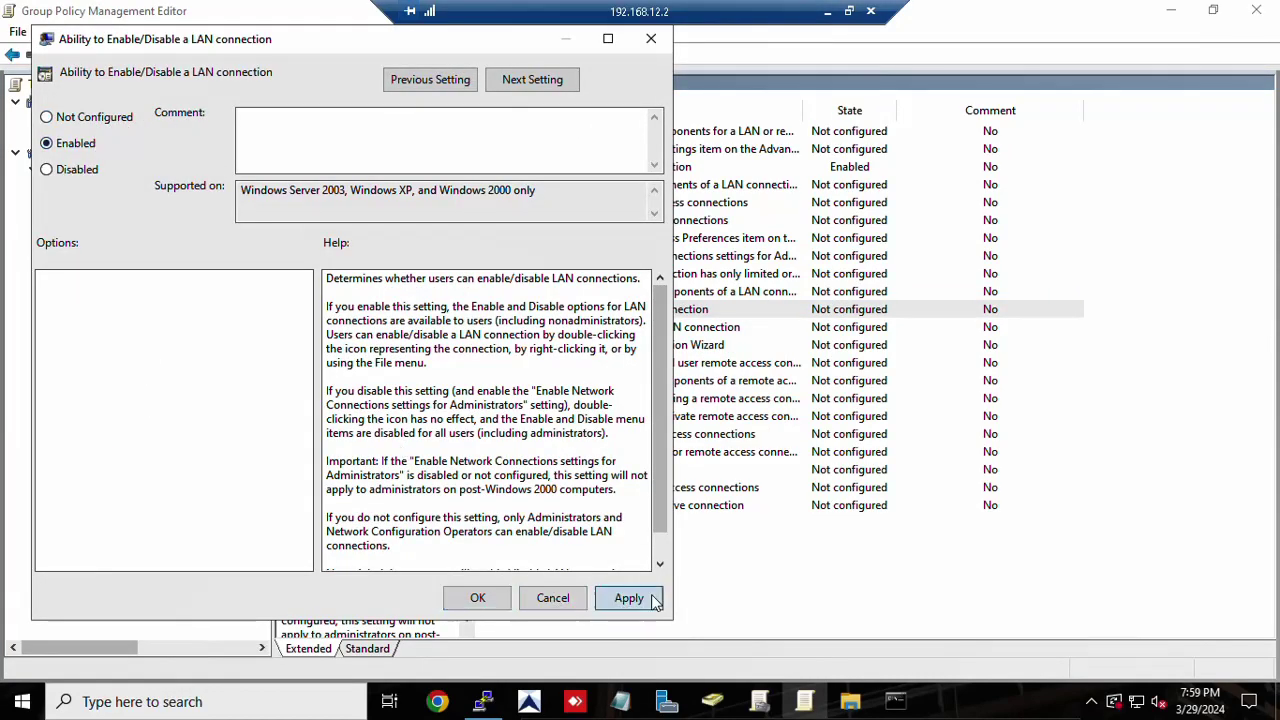
click(478, 598)
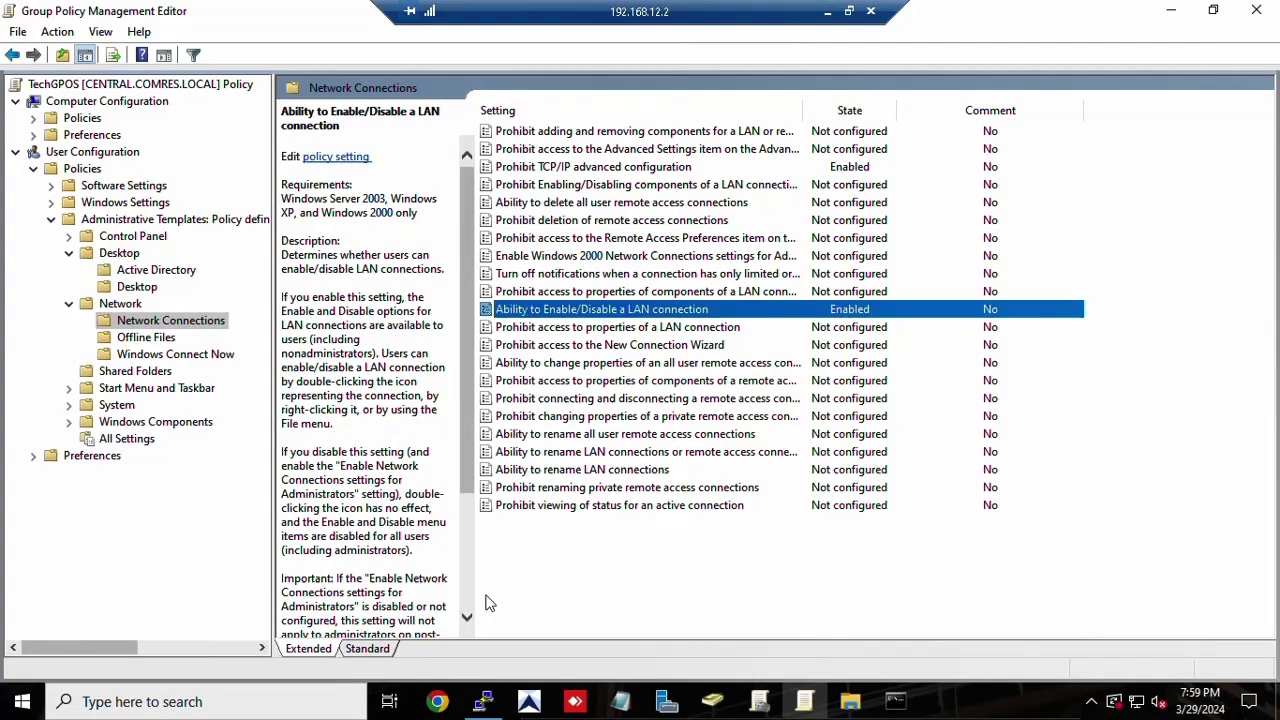
- Set the Prohibit access to properties of a LAN connection policy to Enabled and apply it
click(637, 329)
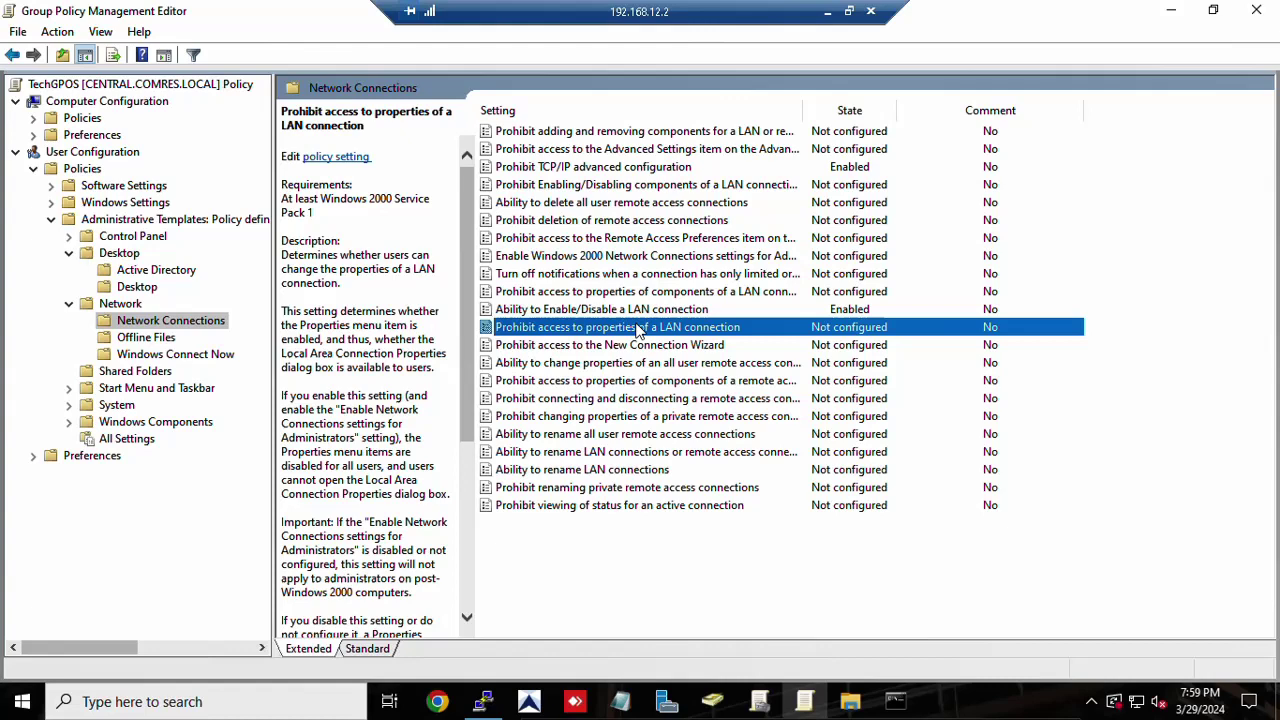
right_click(637, 329)
click(668, 341)
click(108, 168)
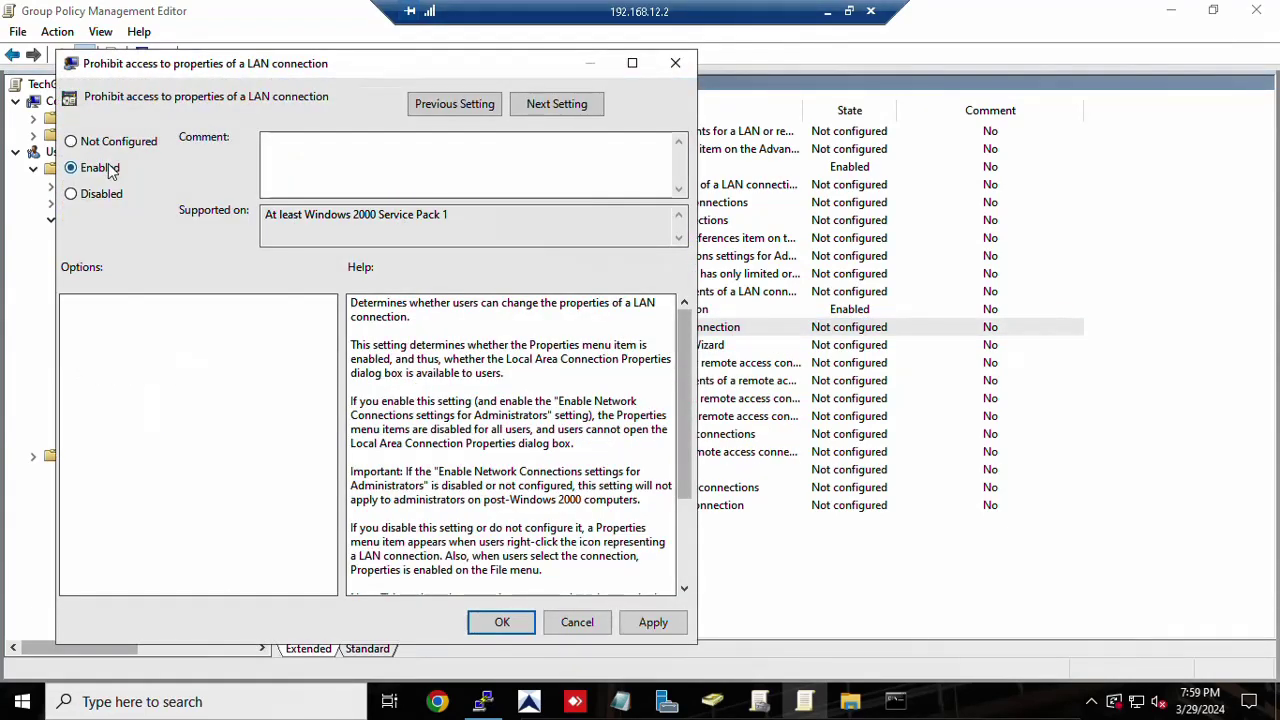
click(657, 628)
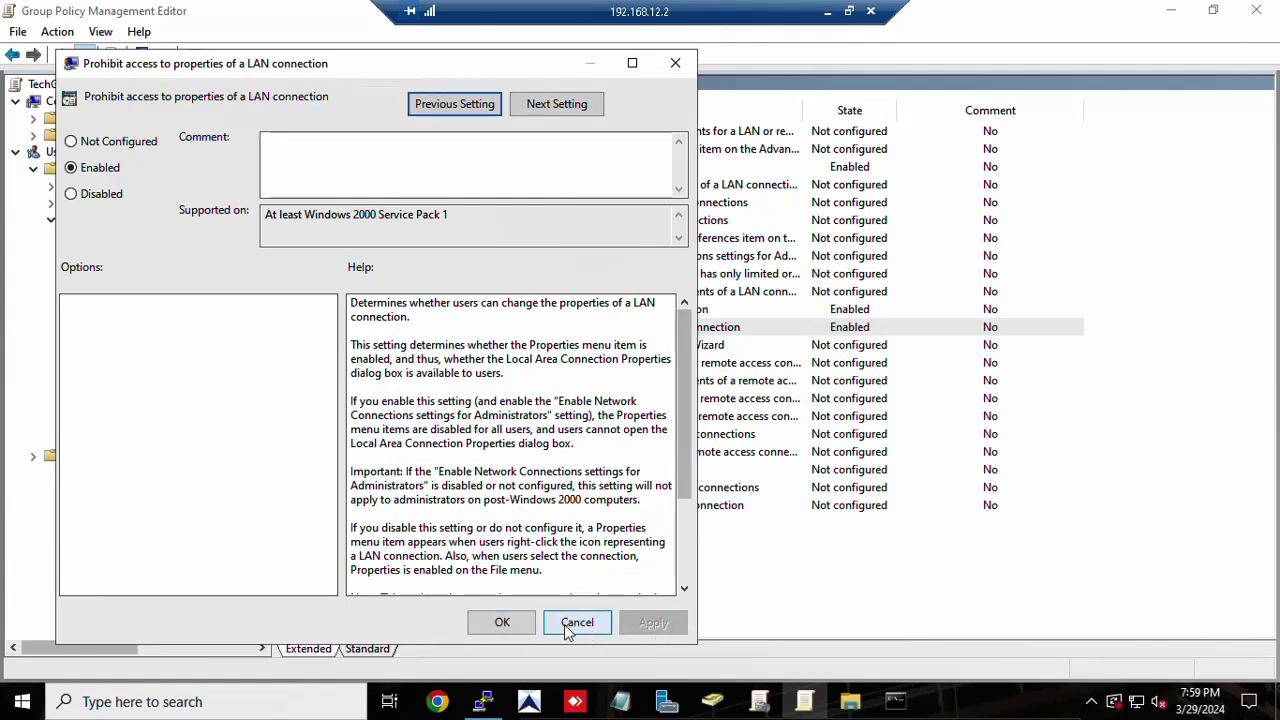
click(502, 623)
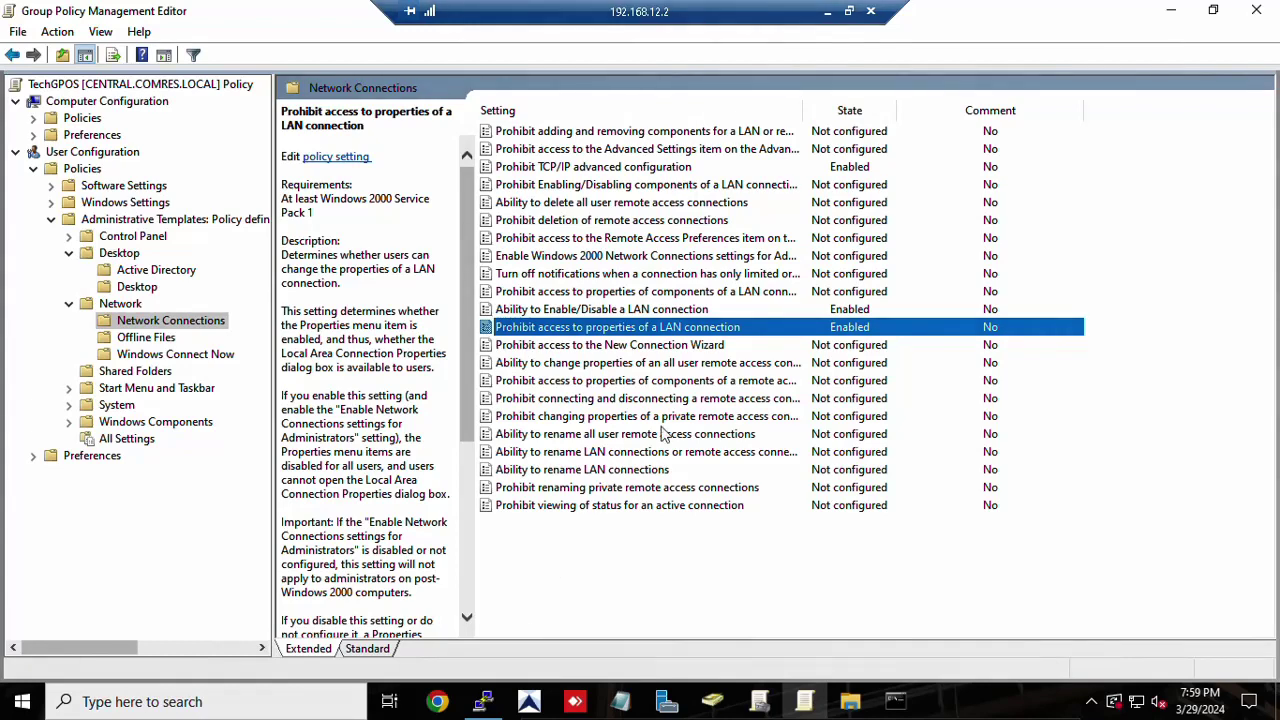
- Widen the Setting column and review the descriptions of the New Connection Wizard, LAN connection renaming and remote access connection deletion policies
click(676, 347)
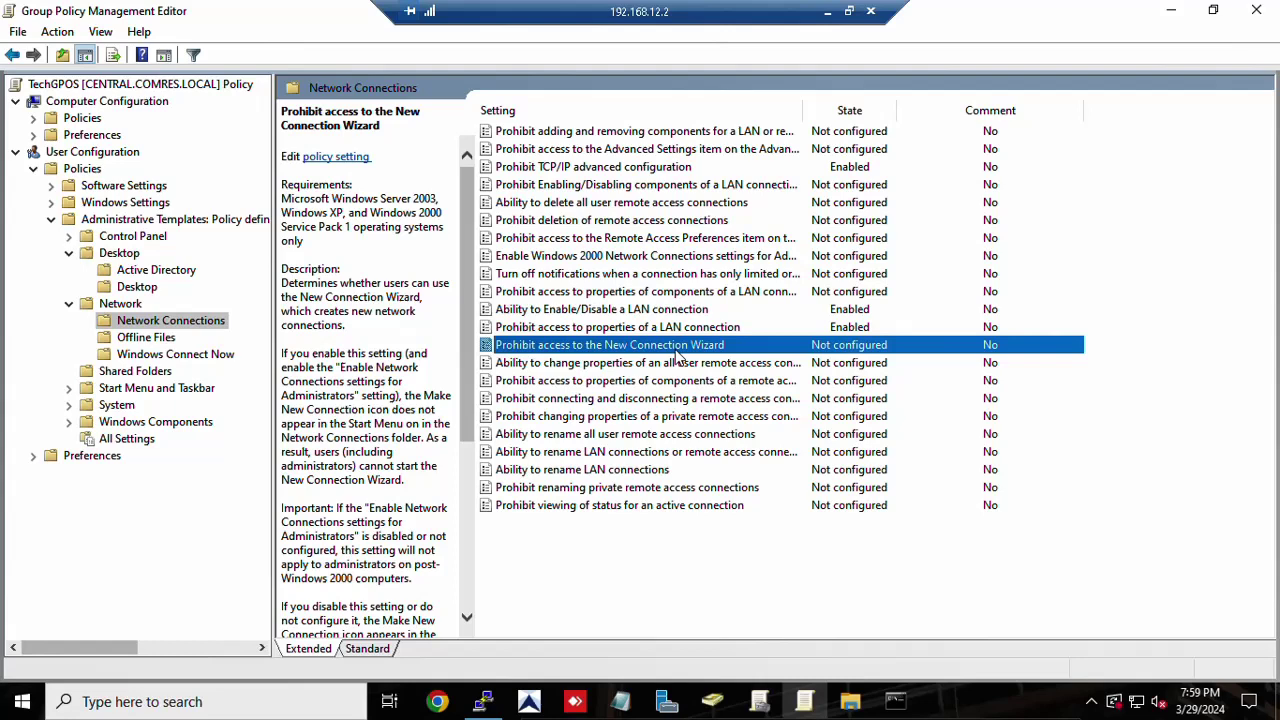
click(582, 470)
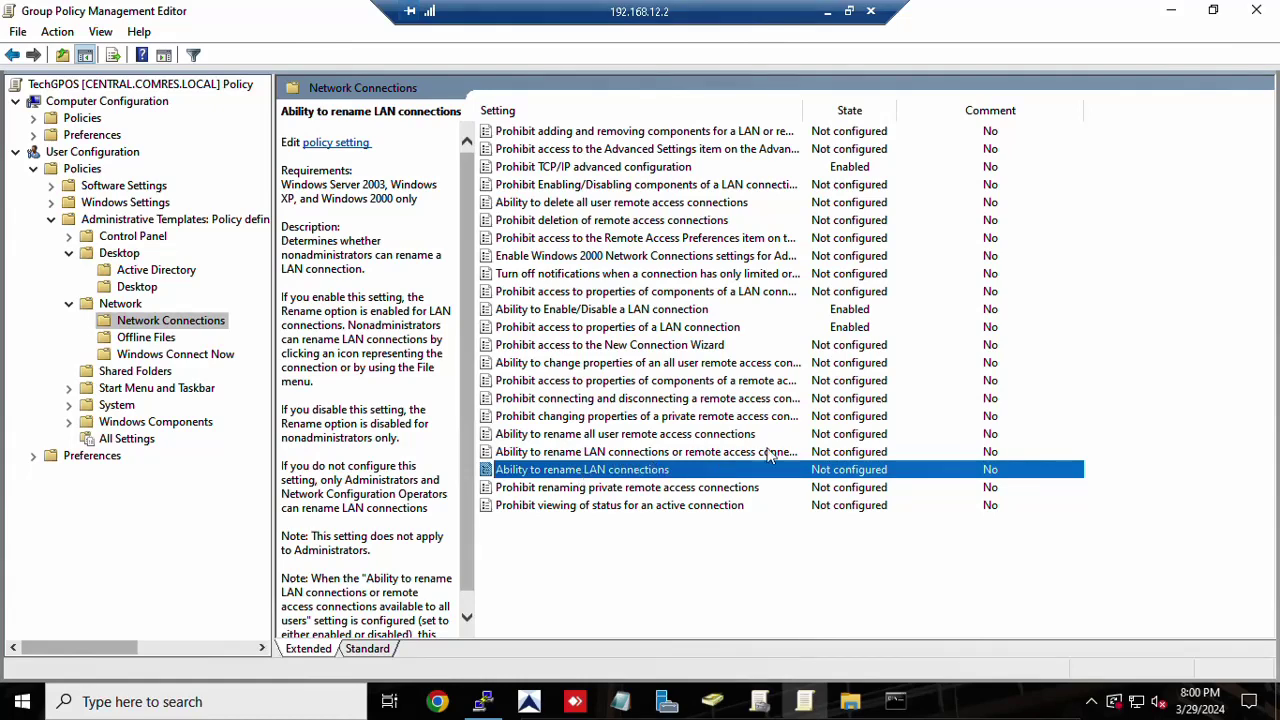
drag(803, 120, 1010, 120)
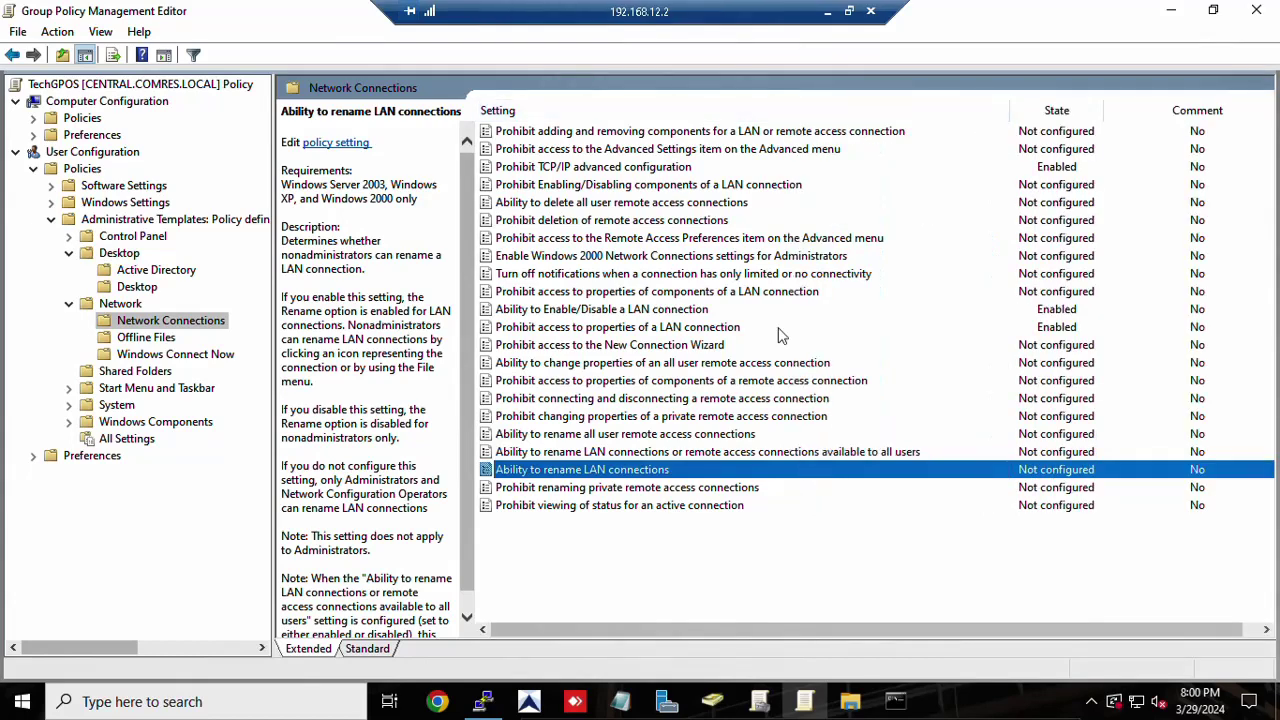
click(622, 454)
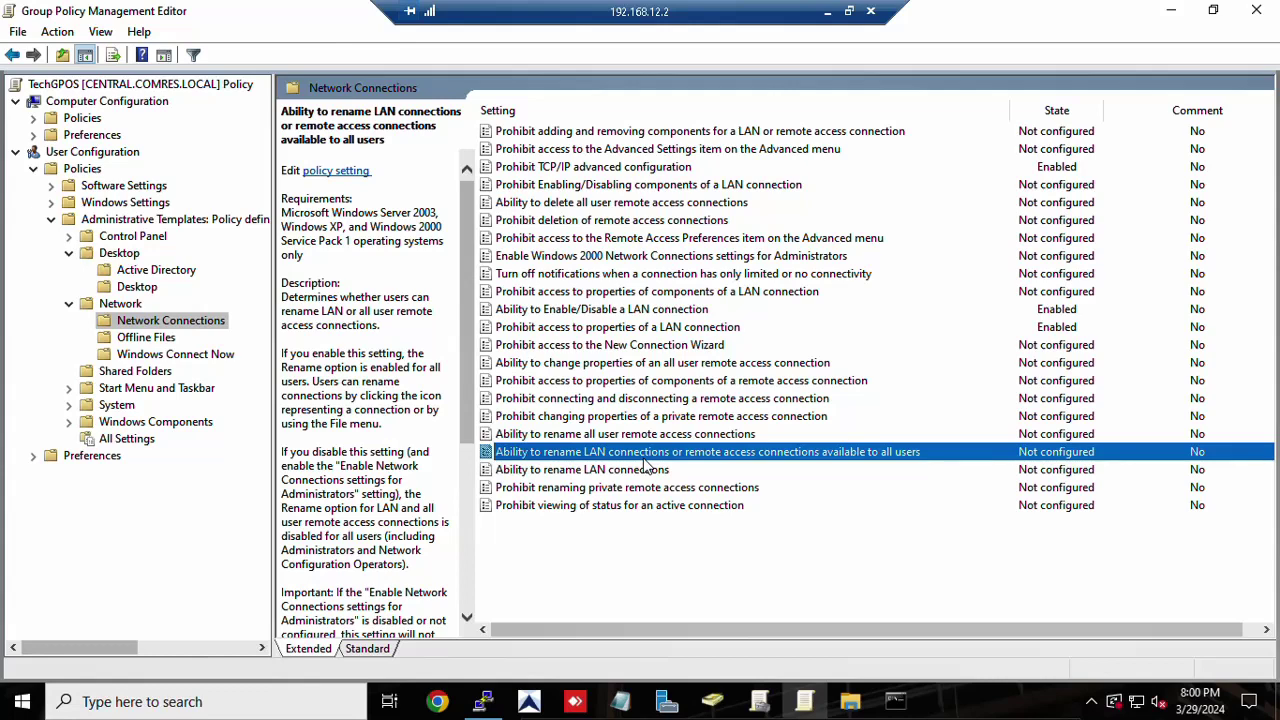
click(592, 206)
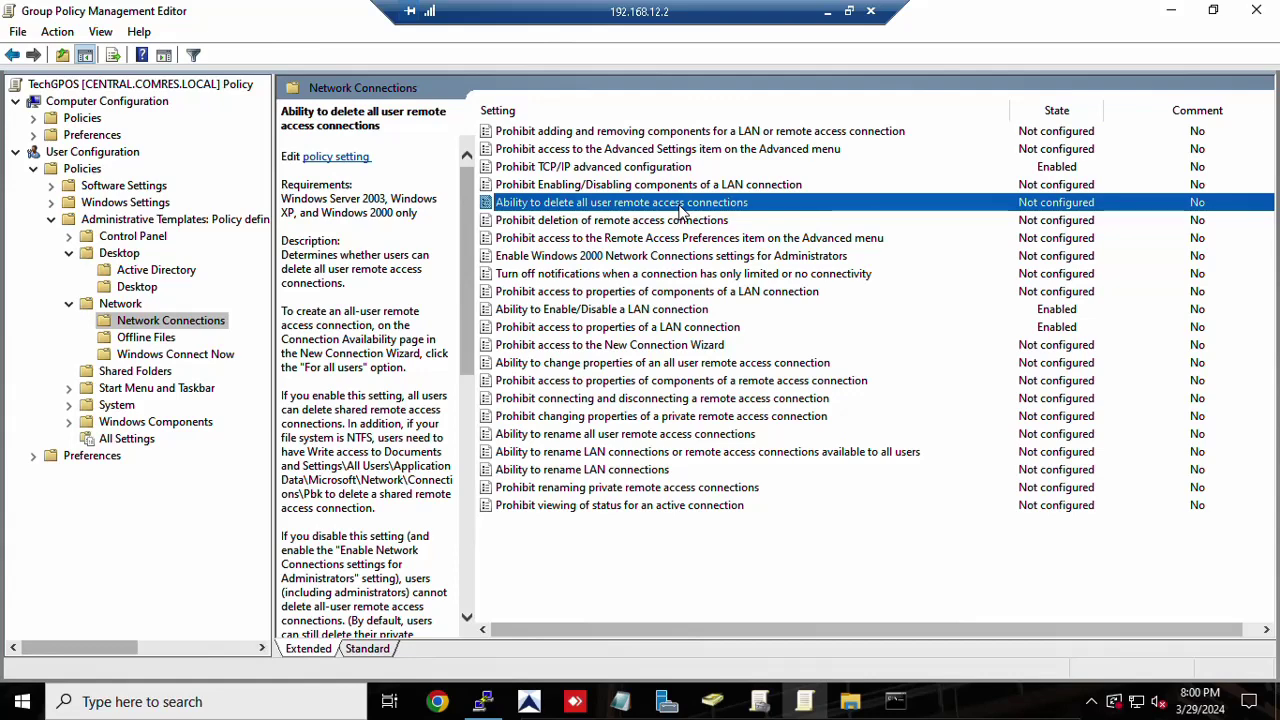
- Switch to Command Prompt and run gpupdate /force to refresh the group policies again
click(896, 703)
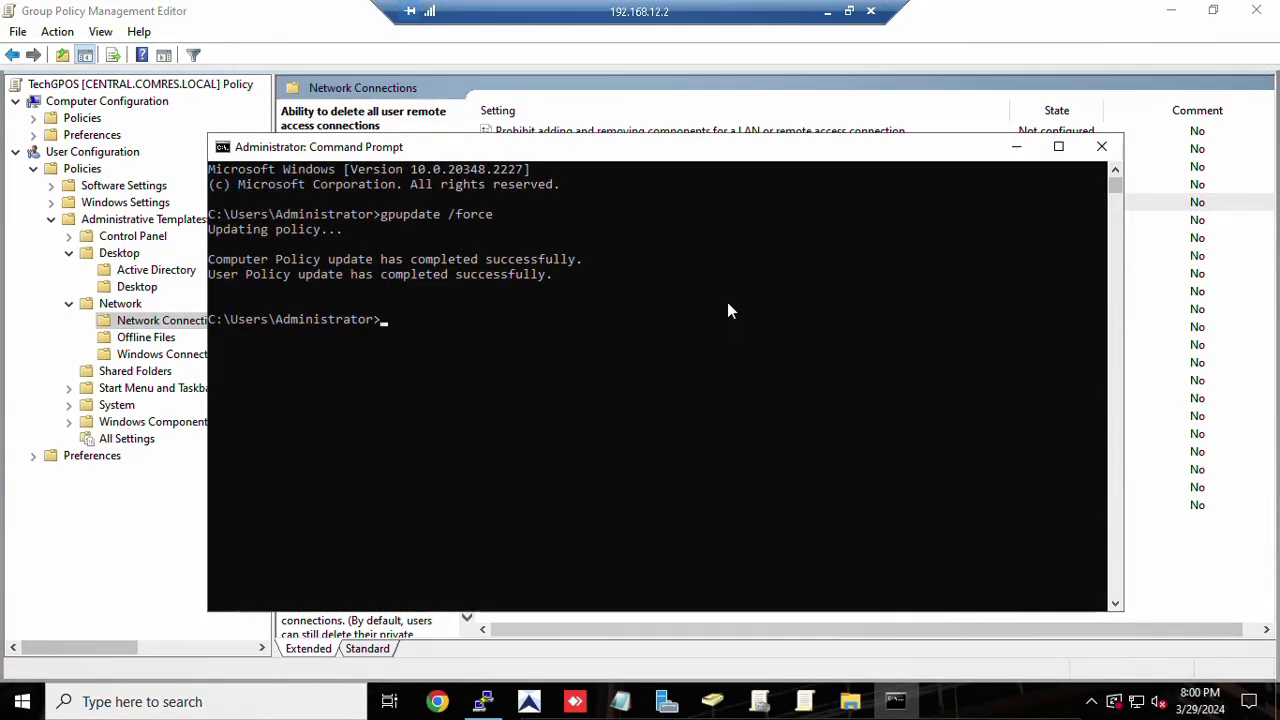
text(gpupdat)
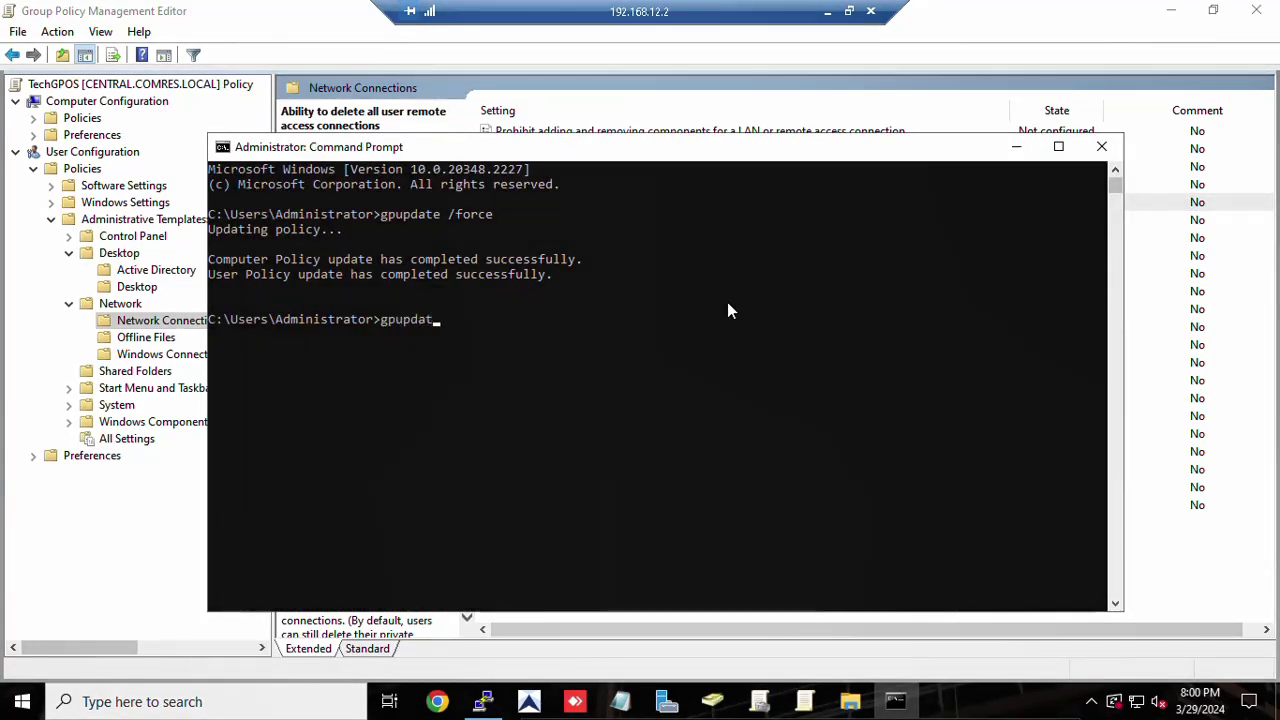
text(e /force)
key(Return)
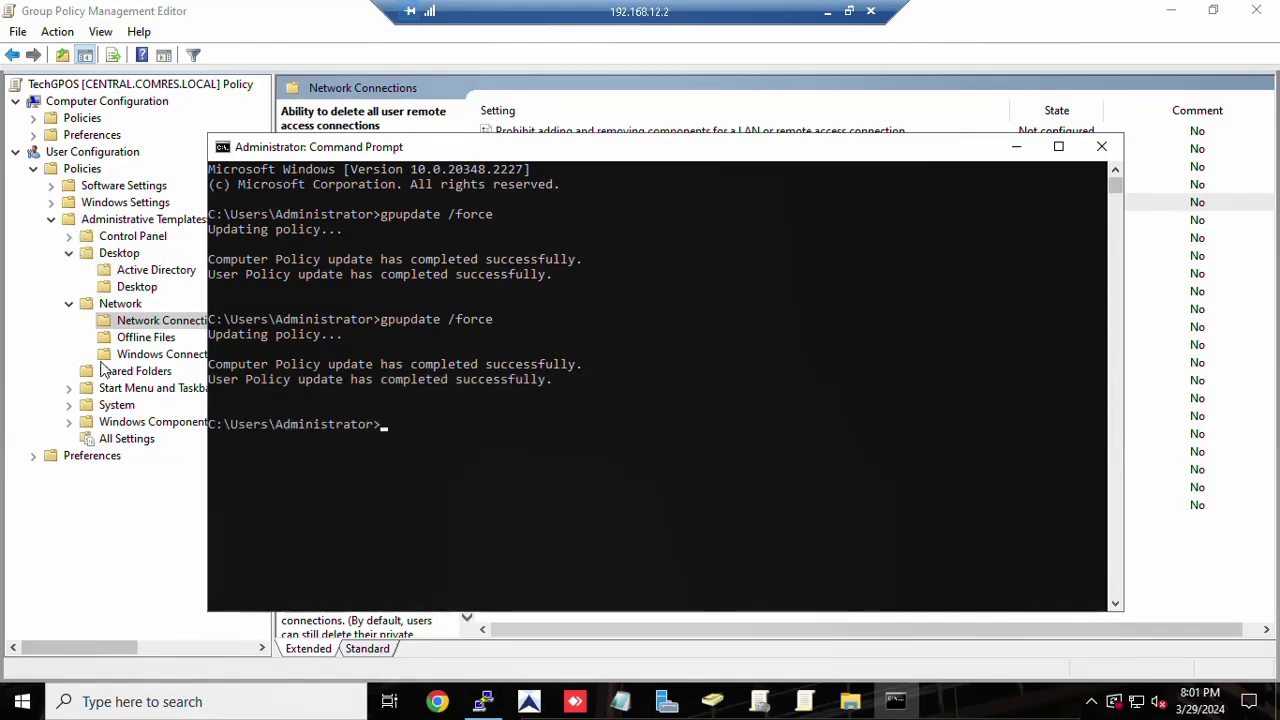
- Back in Group Policy Management Editor, set Turn off Windows default printer management under User Configuration's Control Panel Printers policies to Enabled
click(6, 330)
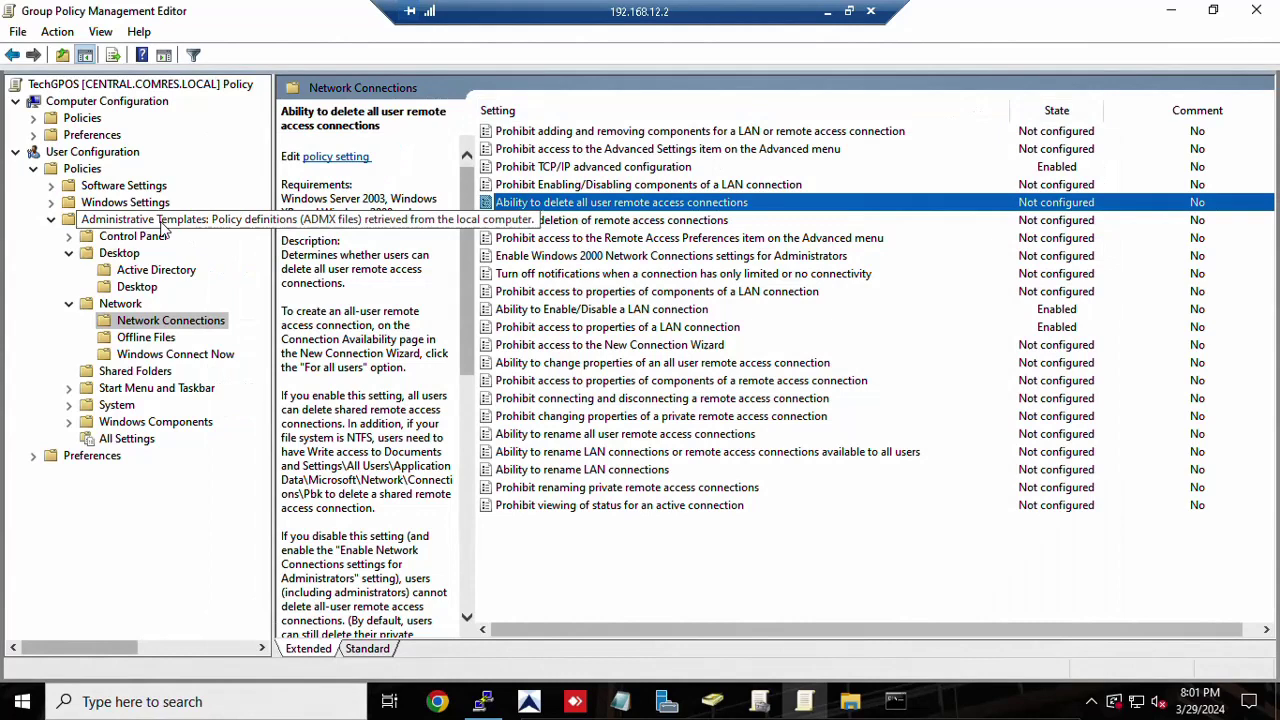
click(70, 237)
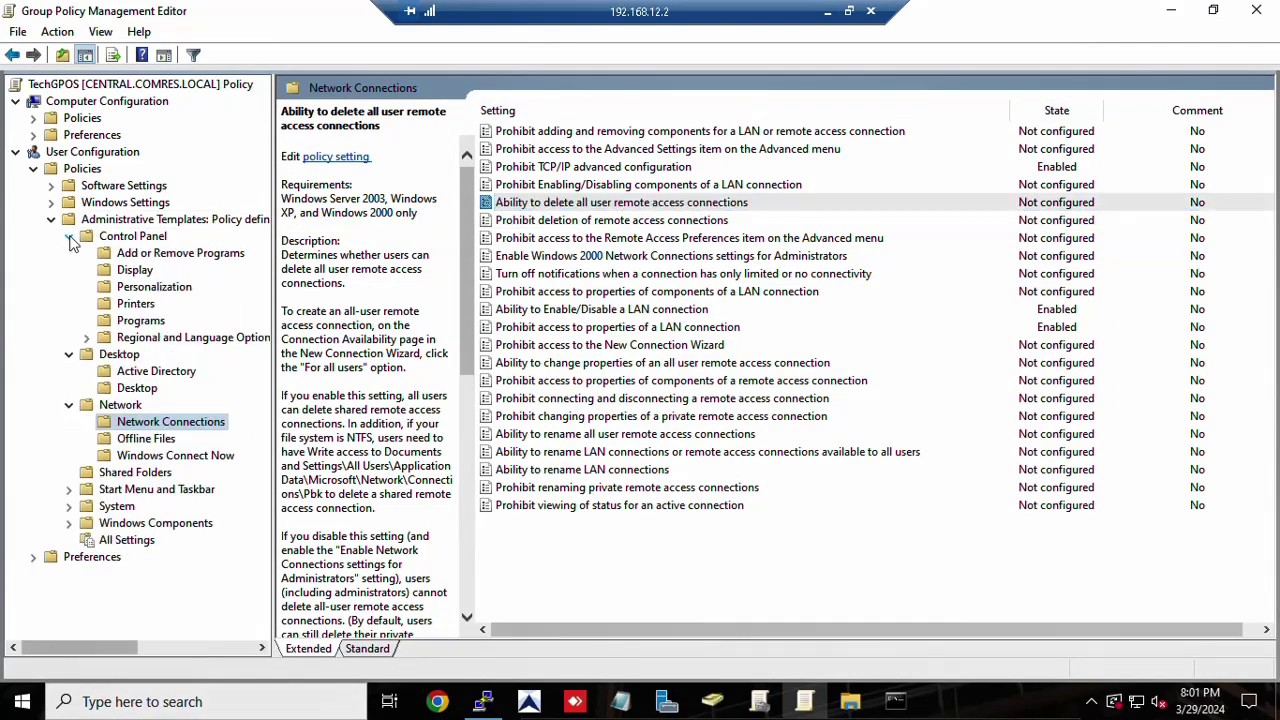
click(135, 305)
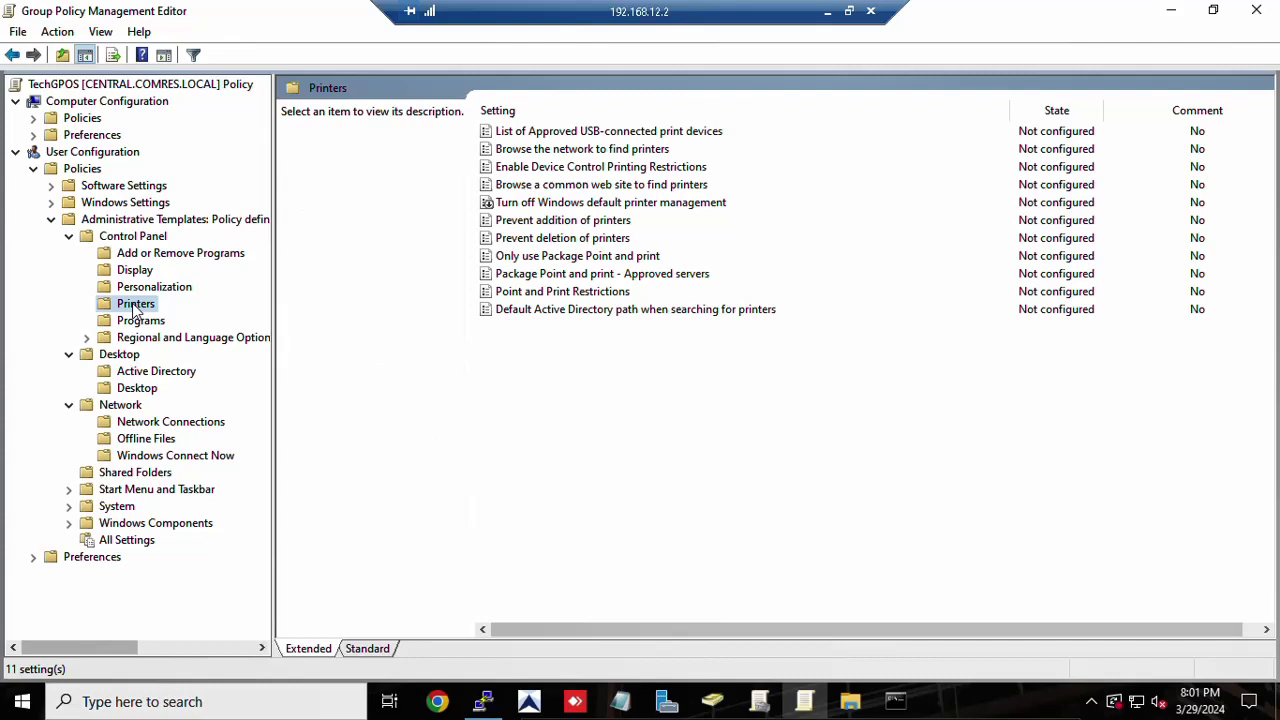
click(585, 240)
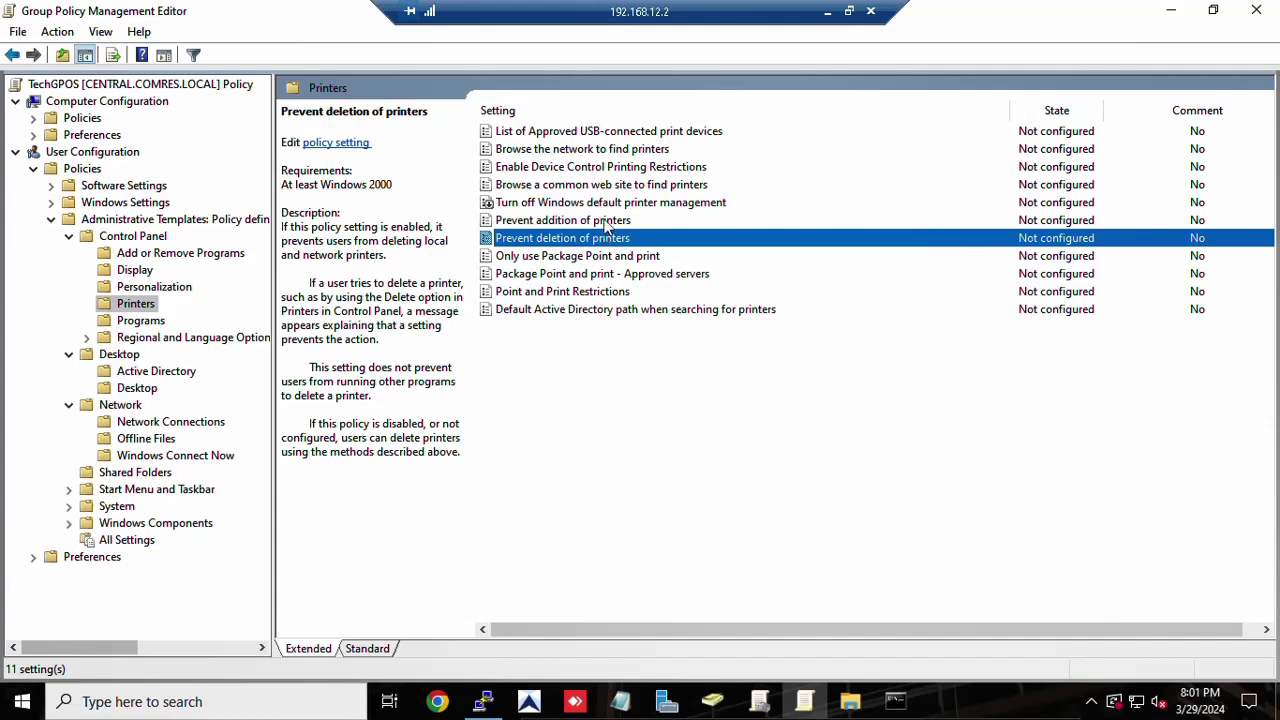
click(603, 206)
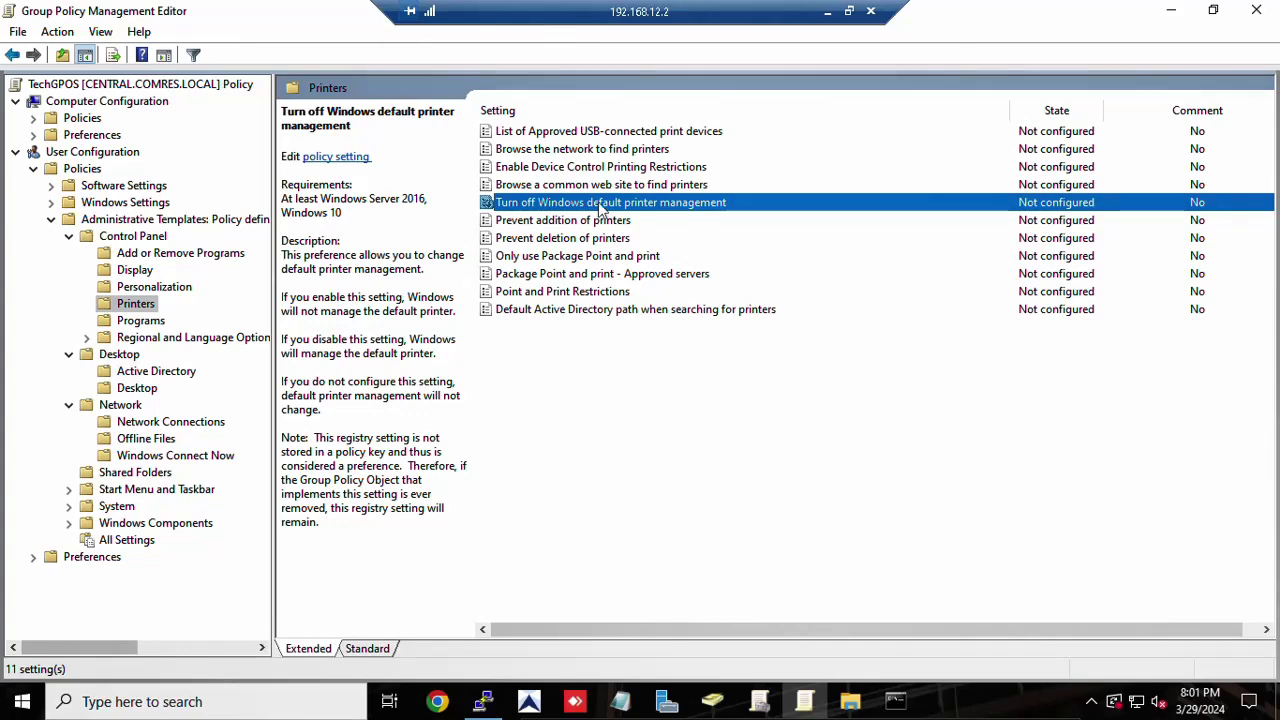
right_click(666, 201)
click(682, 214)
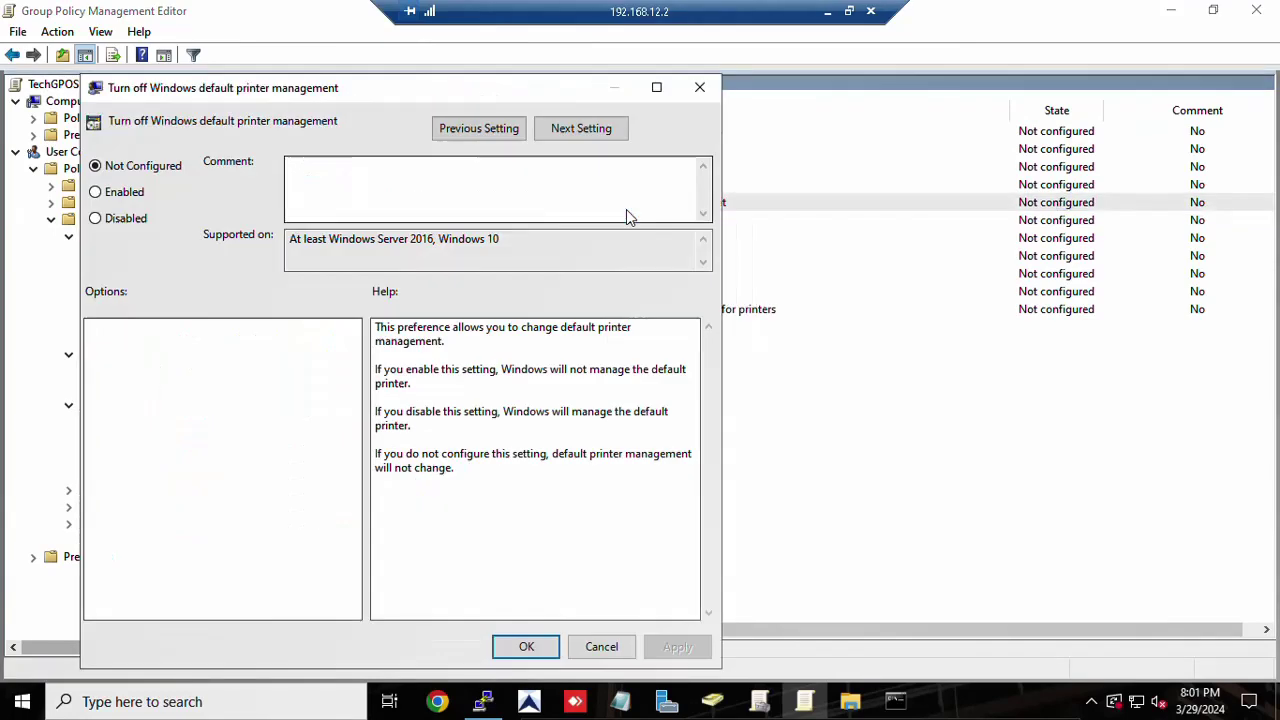
click(118, 191)
click(670, 645)
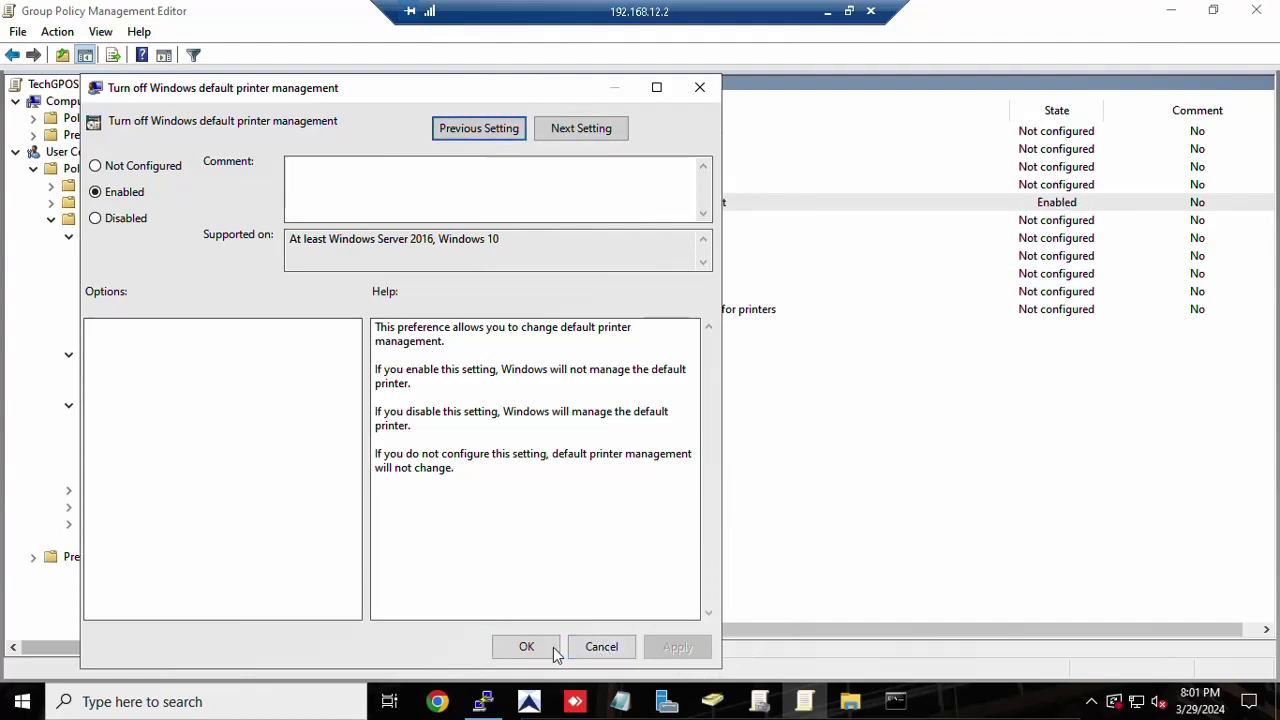
click(534, 646)
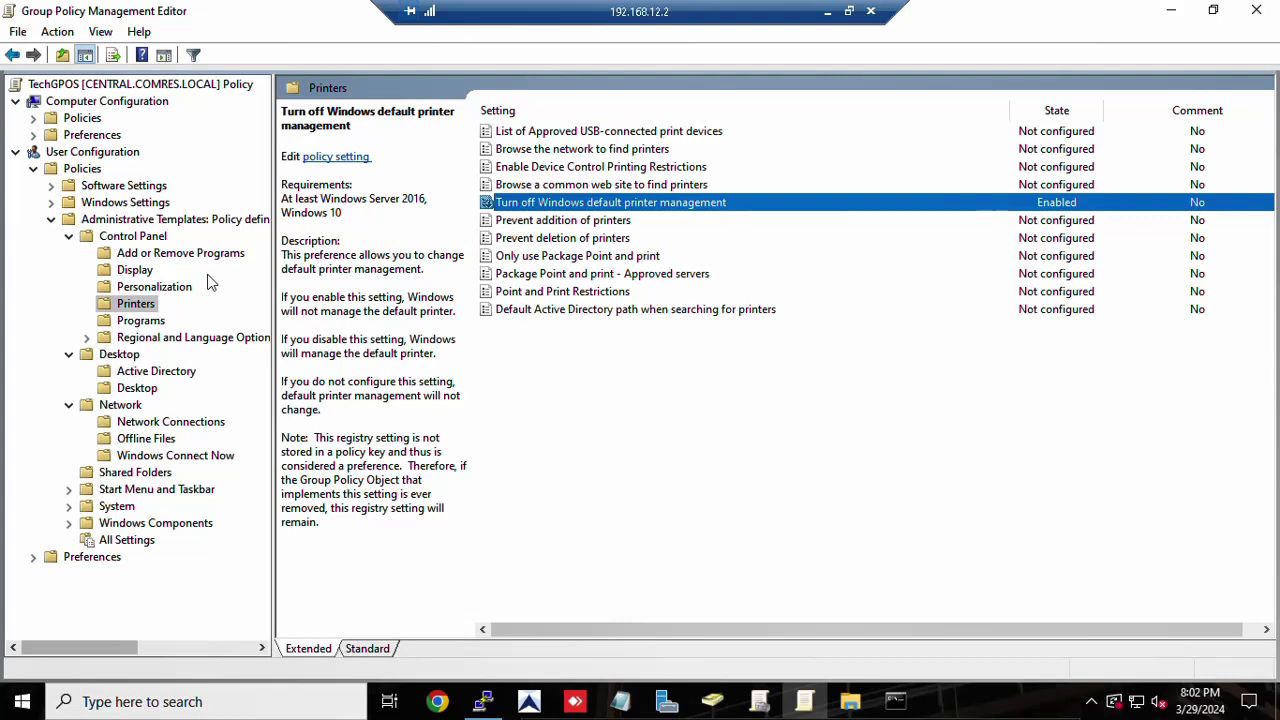
- Set the Hide Add New Programs page policy under Control Panel's Add or Remove Programs to Enabled
click(140, 256)
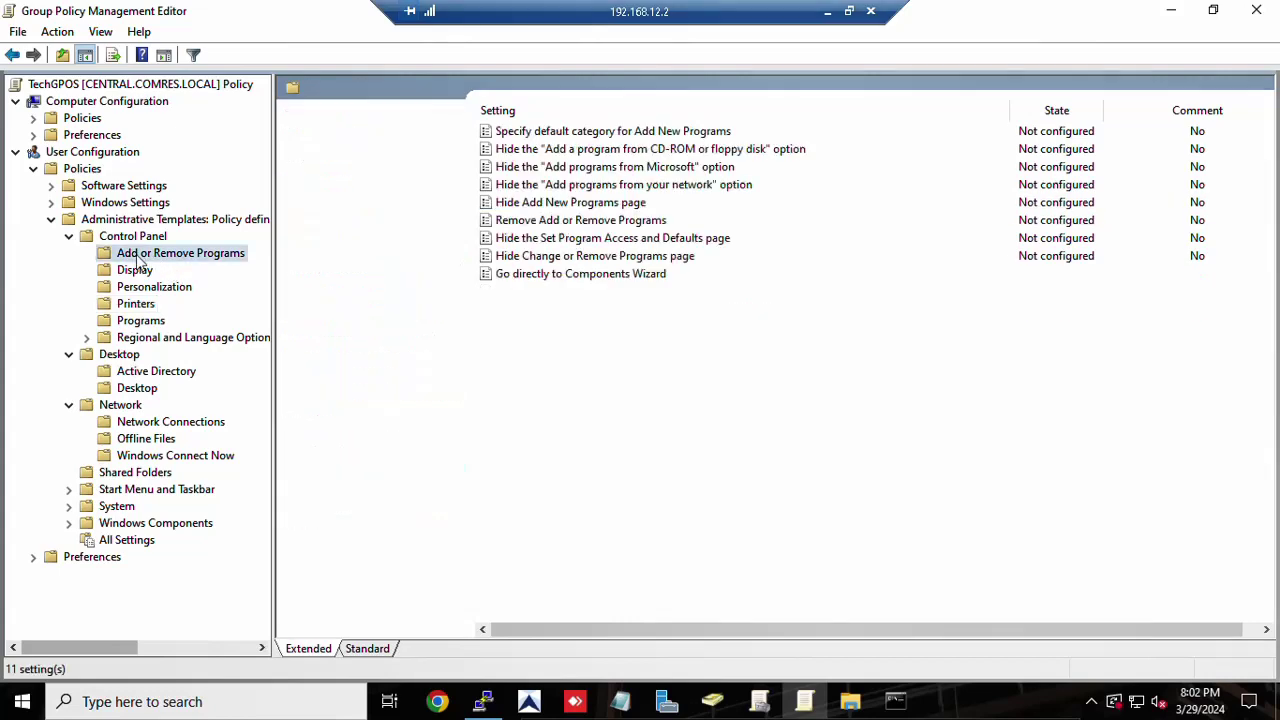
click(546, 205)
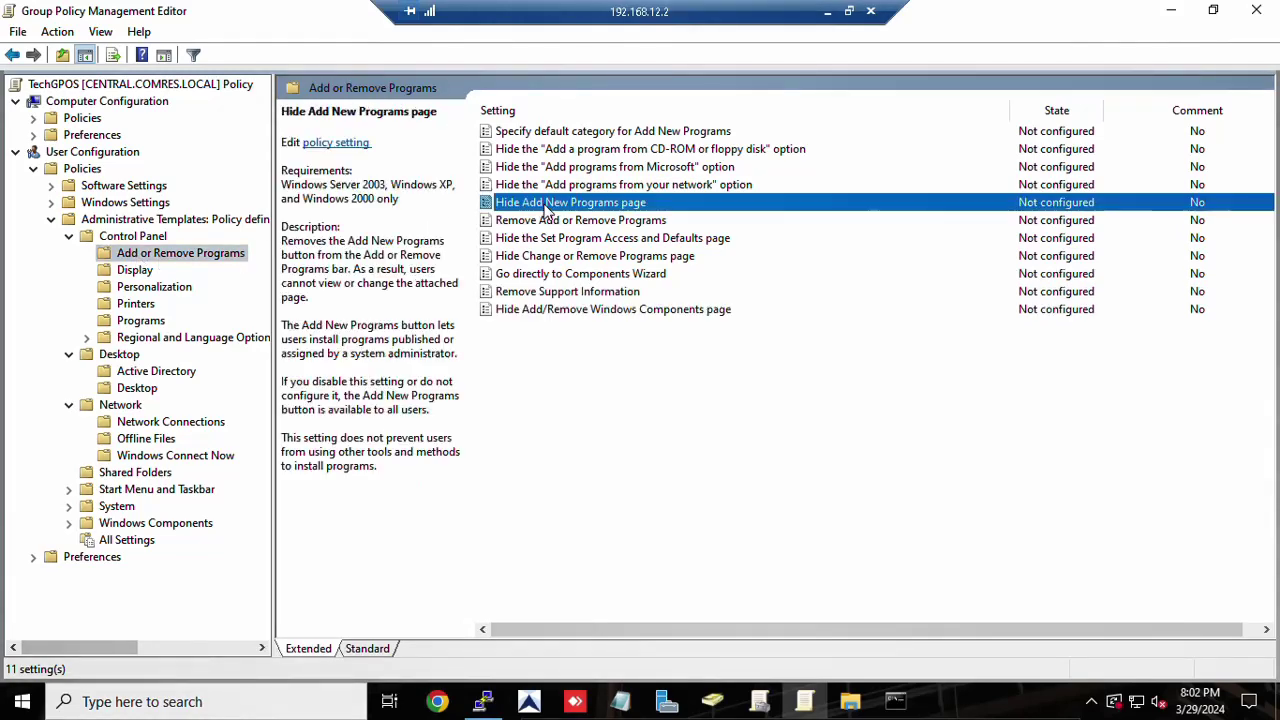
right_click(635, 205)
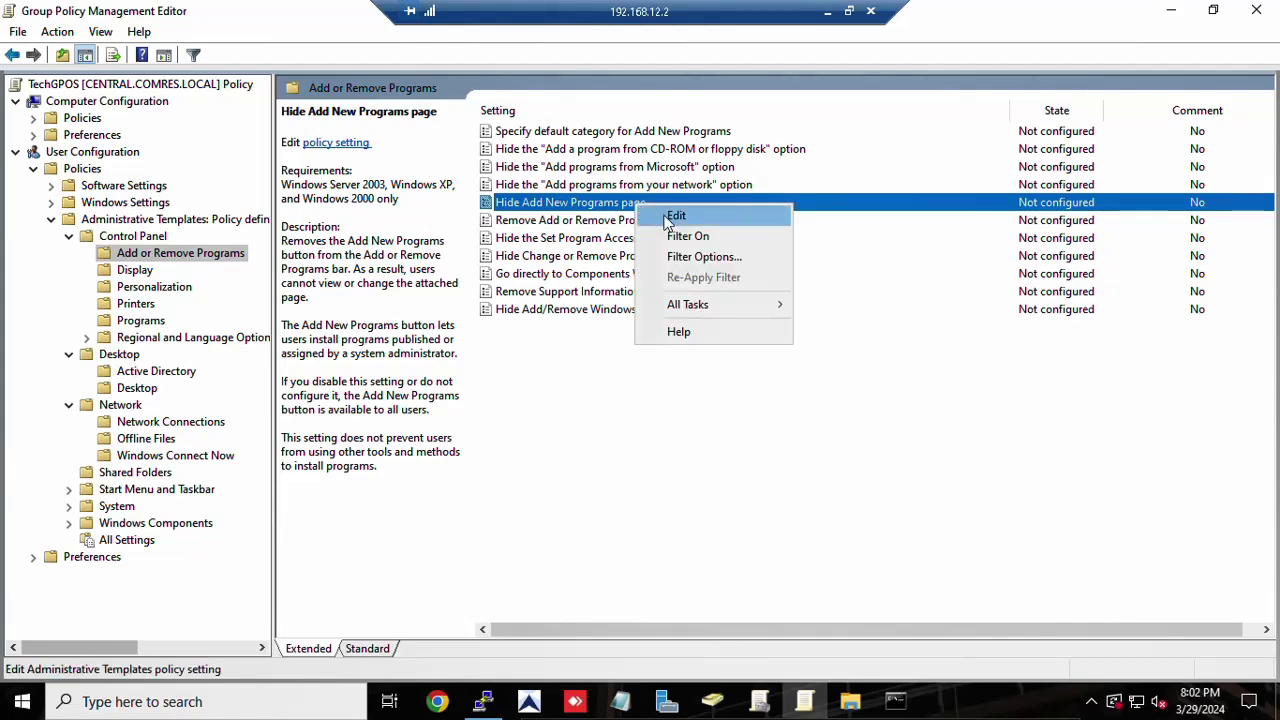
click(674, 216)
click(155, 218)
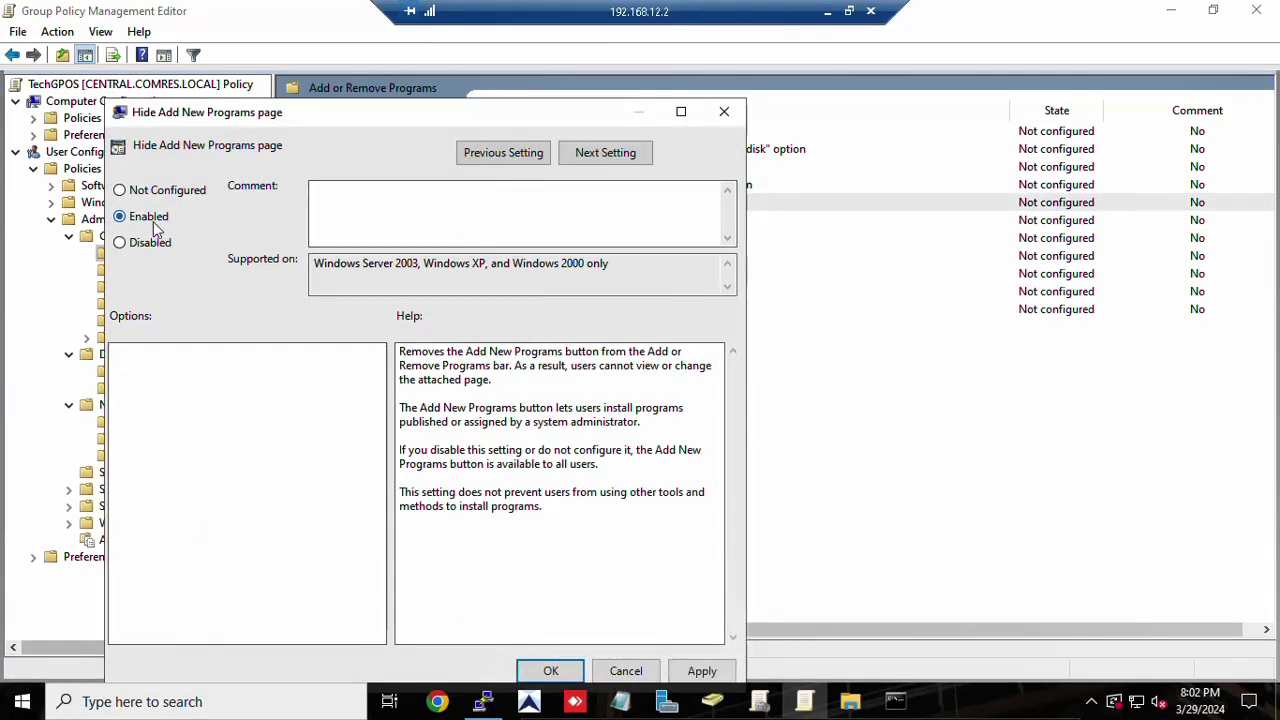
click(563, 669)
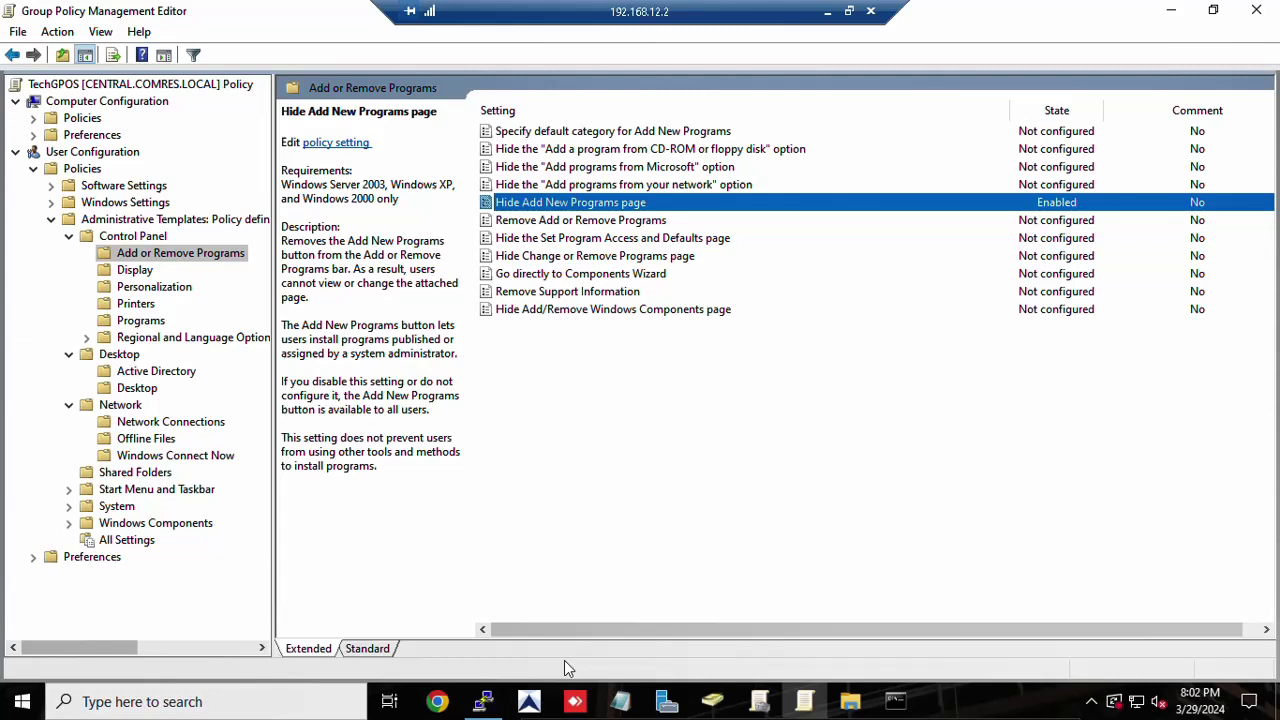
- Set the Remove Add or Remove Programs policy to Enabled and apply it
click(629, 222)
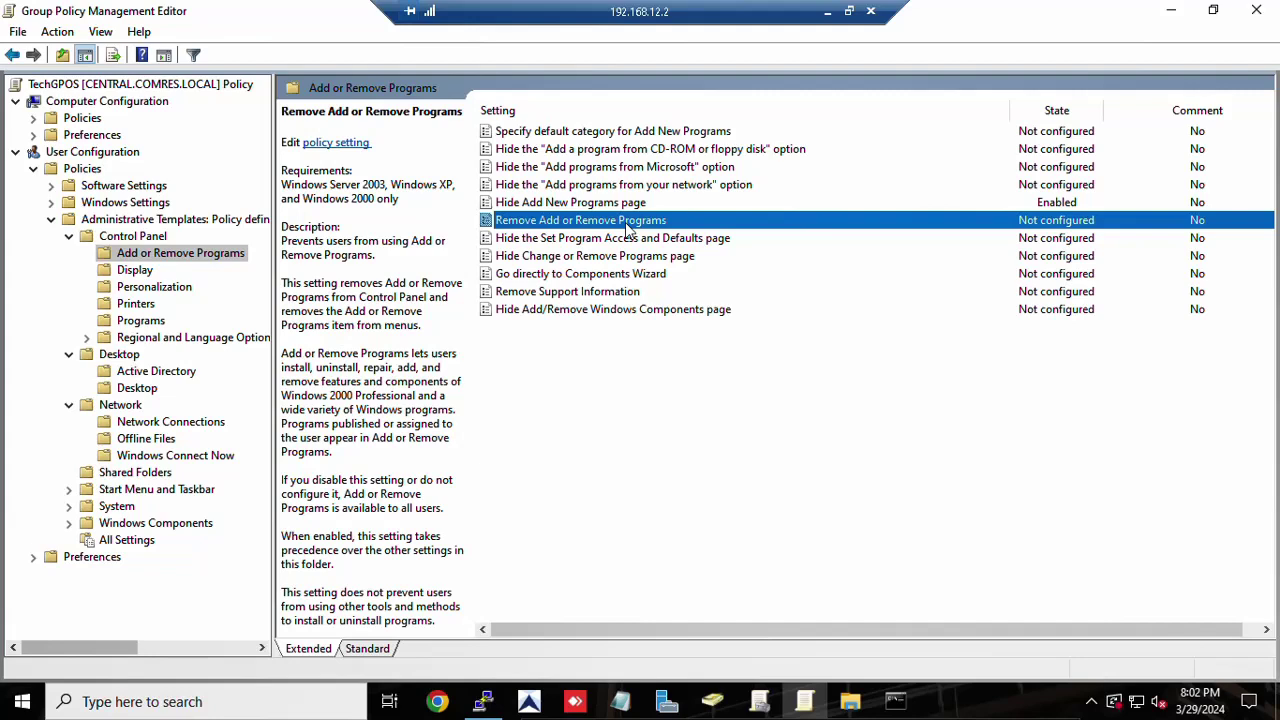
right_click(625, 226)
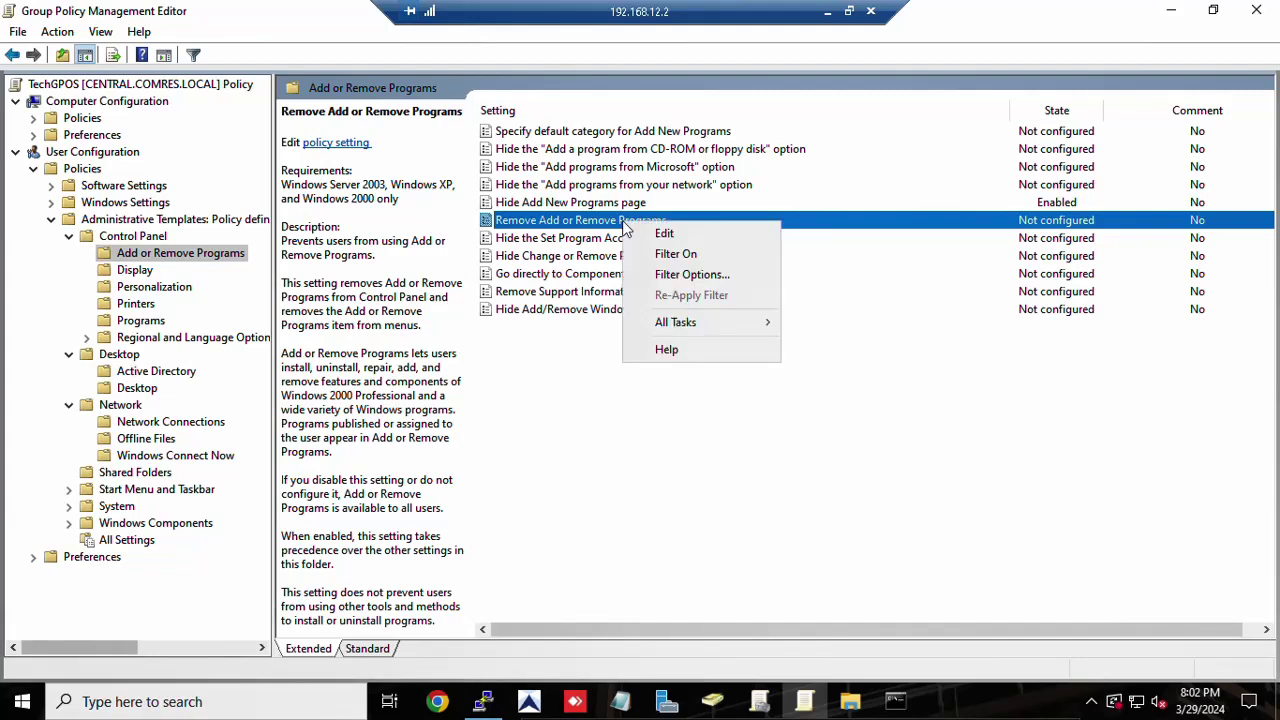
click(640, 233)
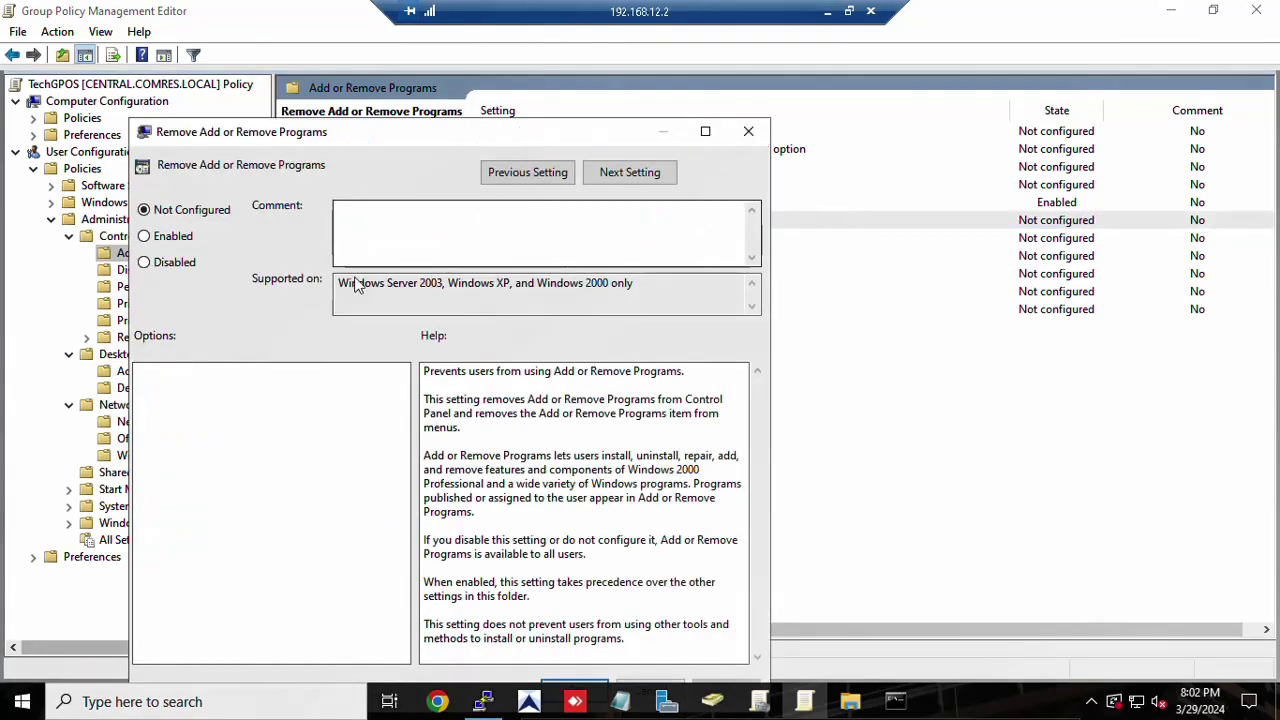
click(144, 236)
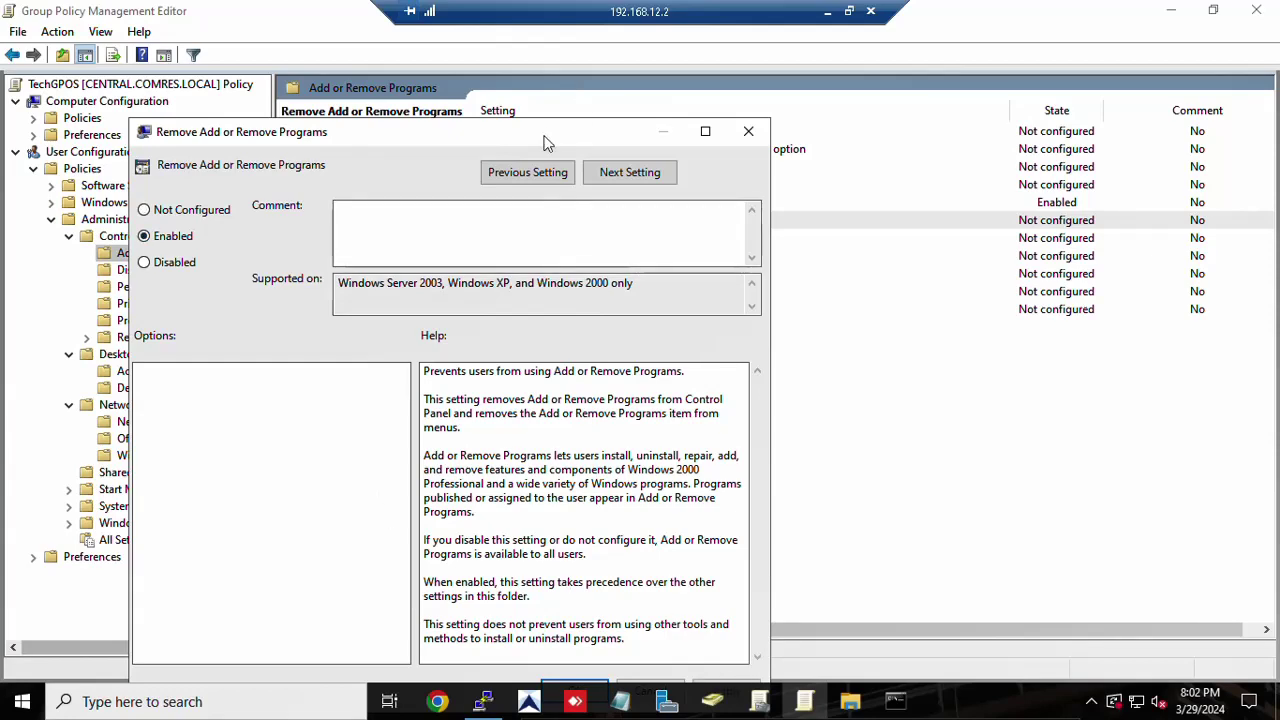
drag(545, 136, 675, 24)
click(851, 589)
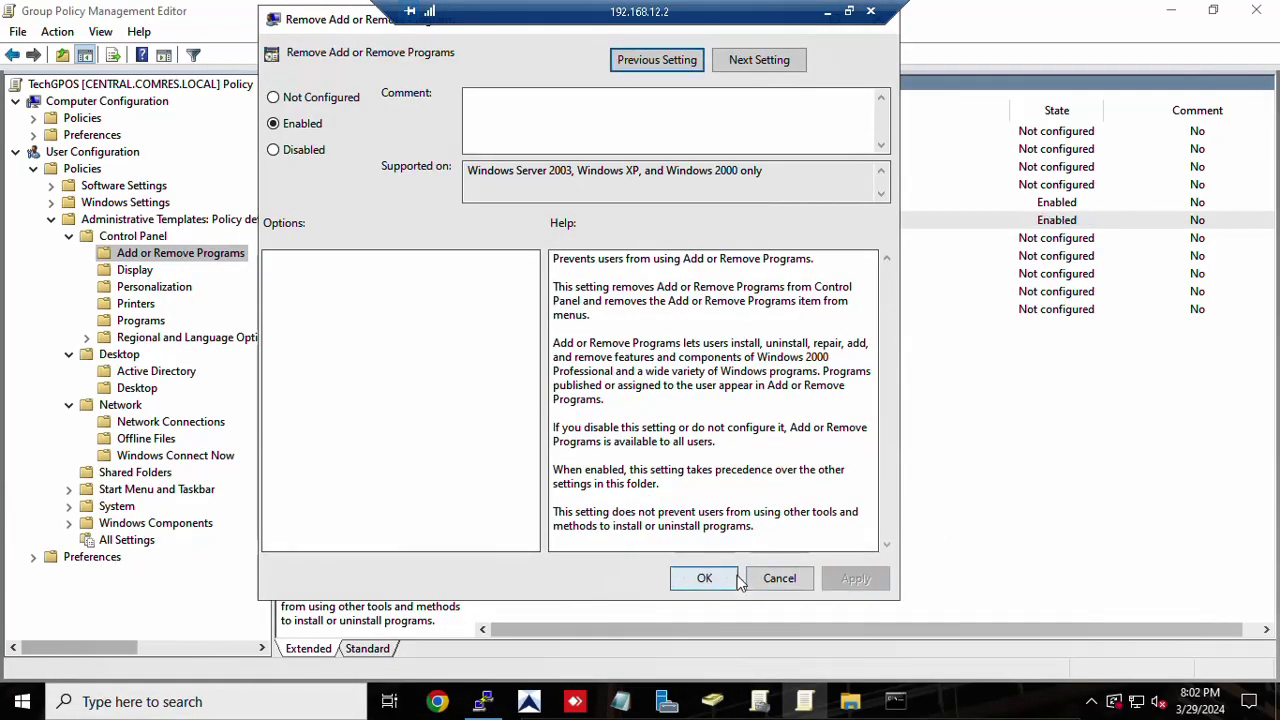
click(720, 578)
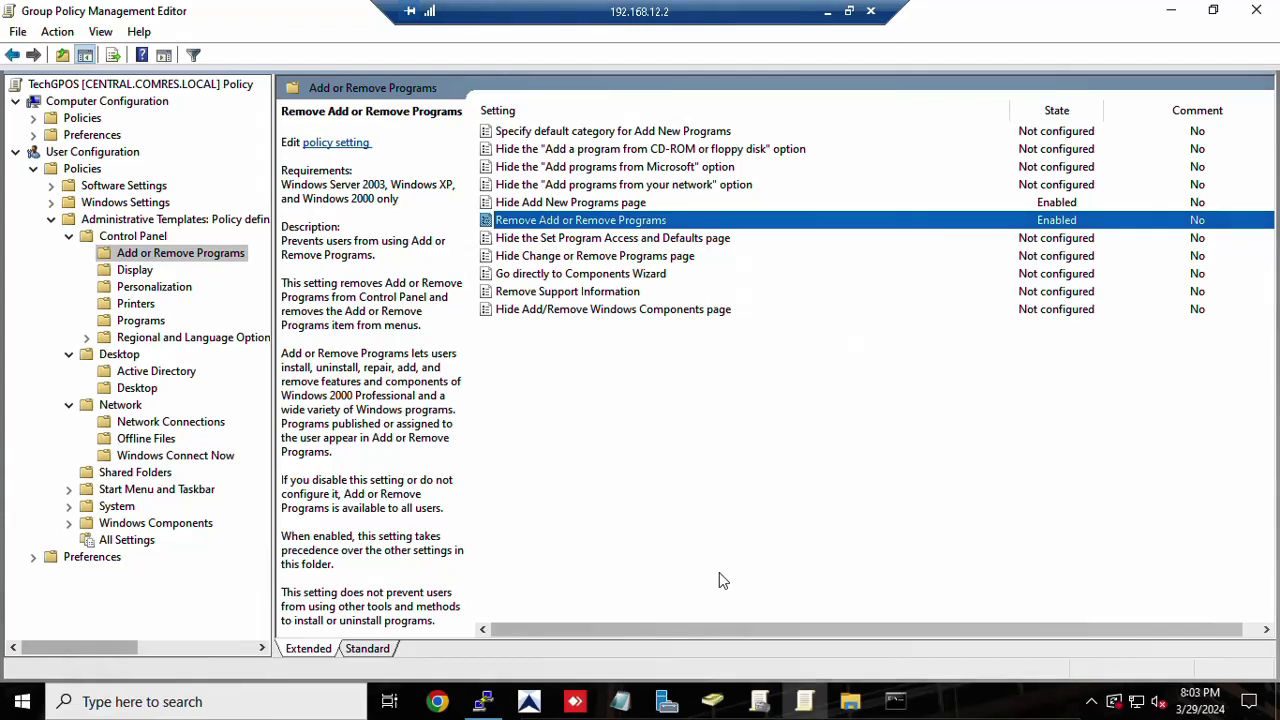
- Set the Hide Add/Remove Windows Components page policy under Add or Remove Programs to Enabled and apply it
click(620, 314)
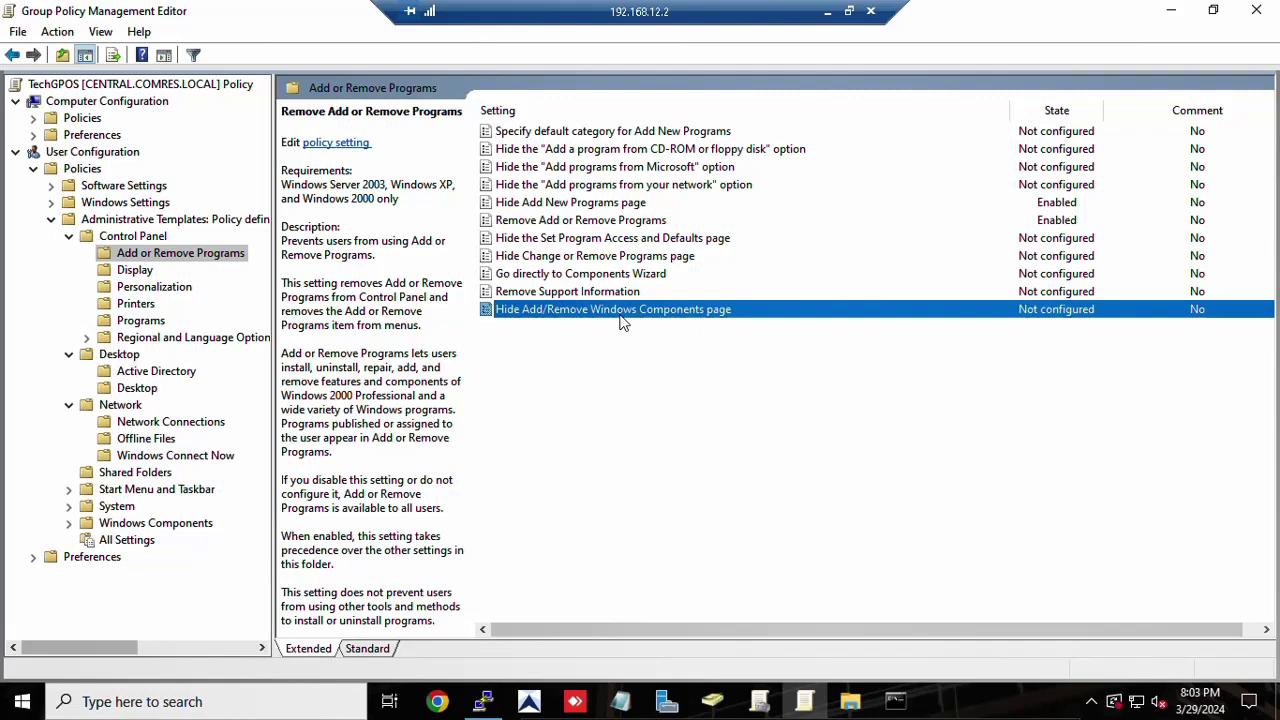
click(612, 314)
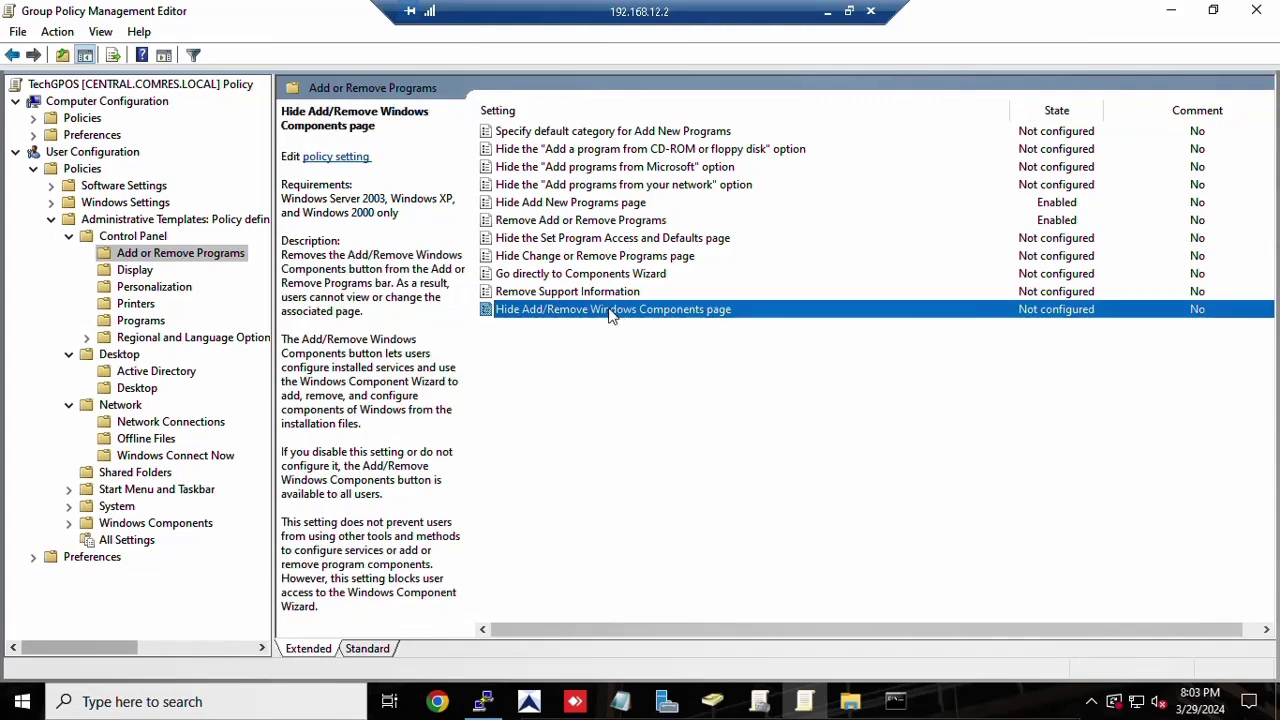
right_click(608, 310)
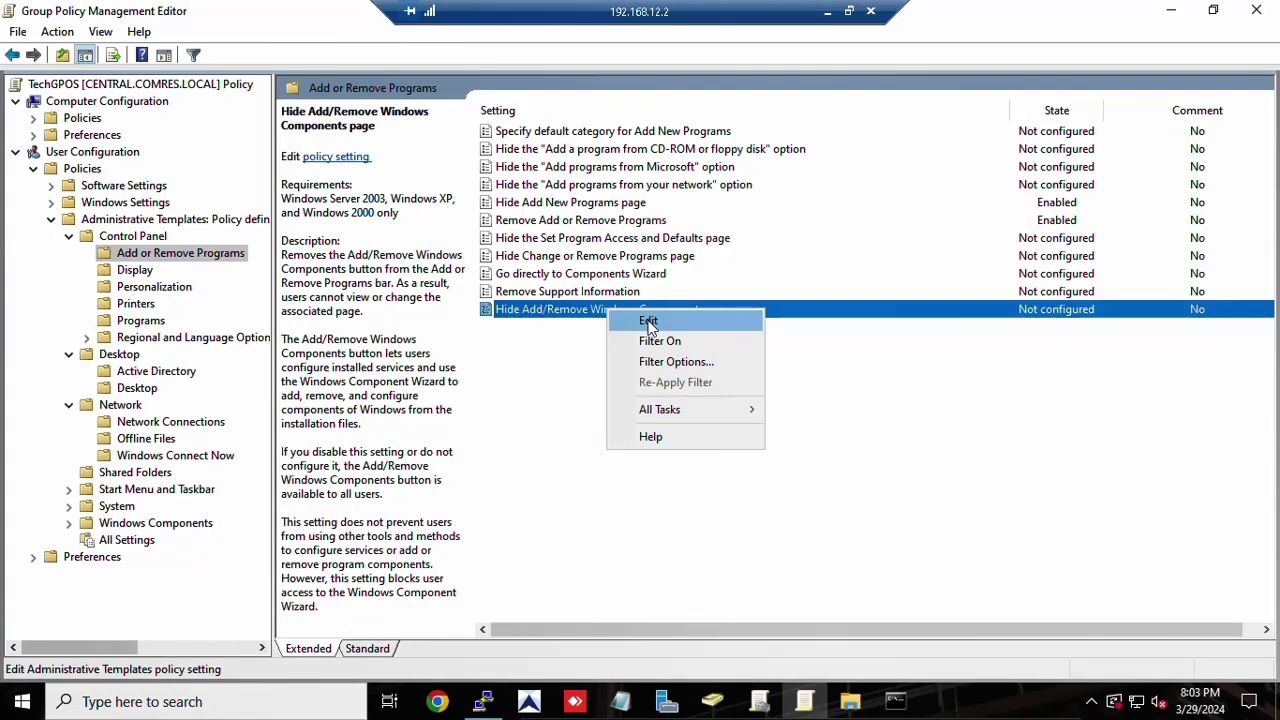
click(648, 322)
click(180, 234)
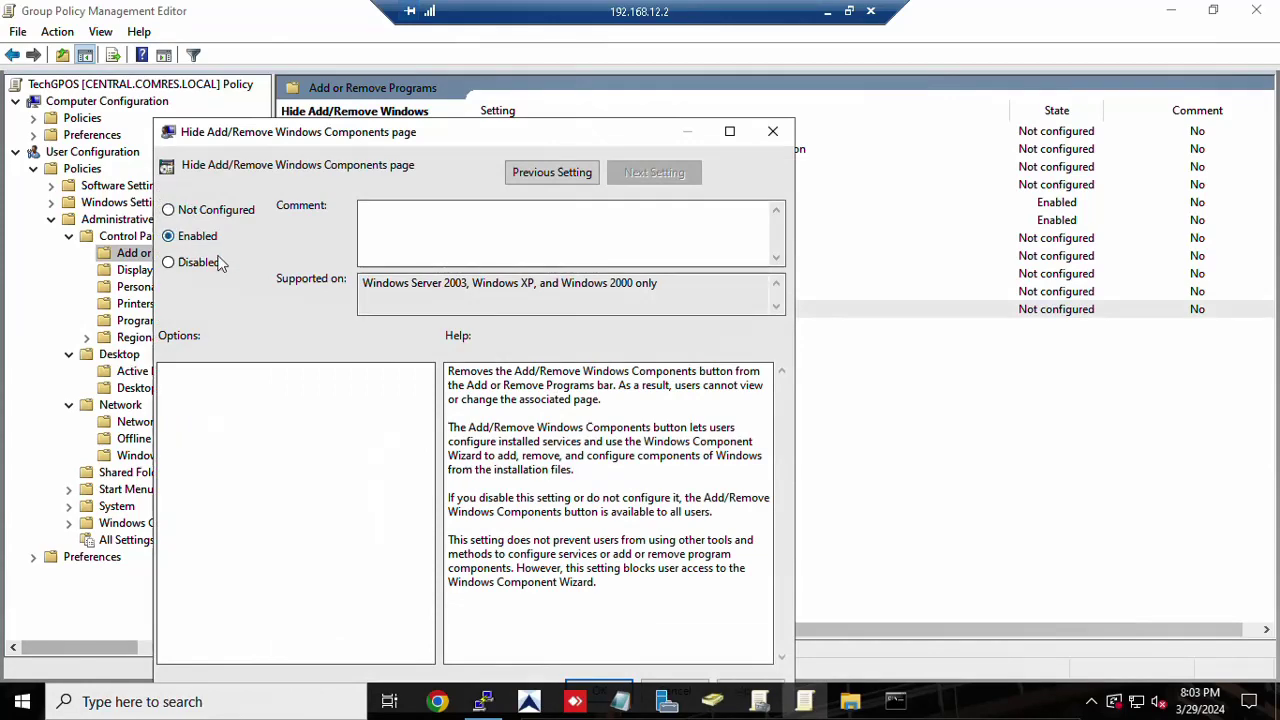
drag(600, 129, 628, 85)
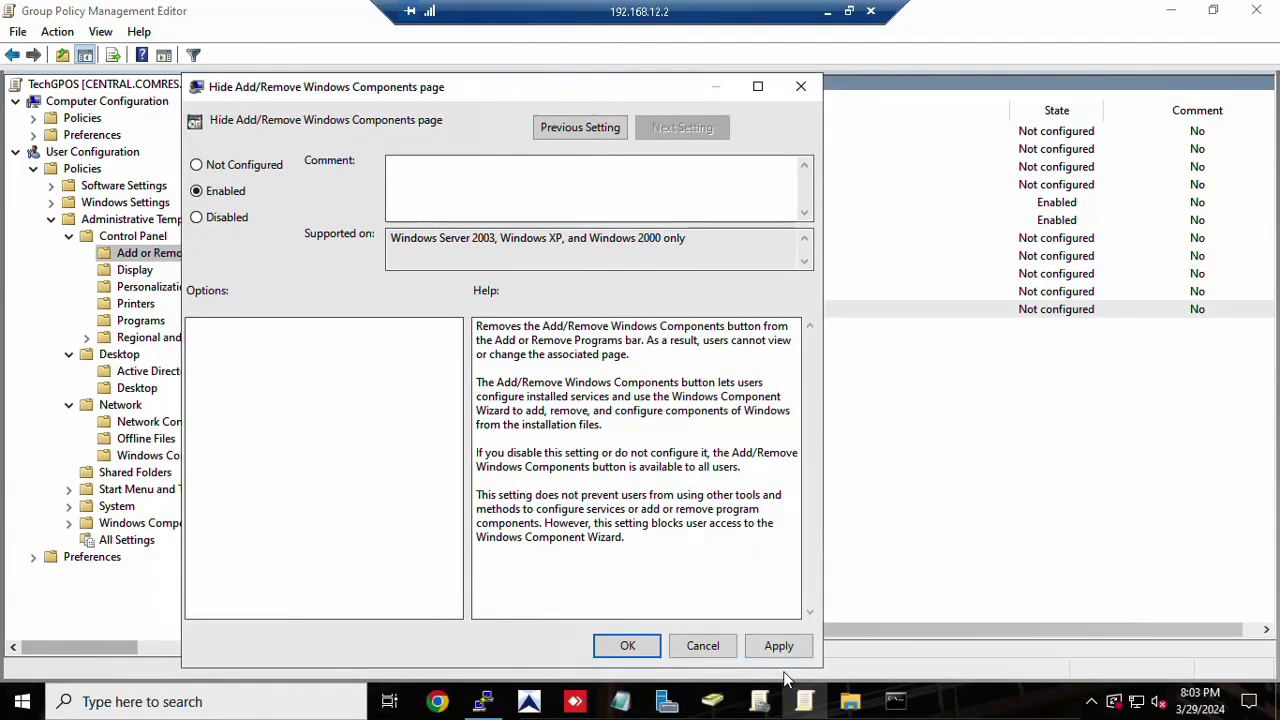
click(776, 646)
click(626, 647)
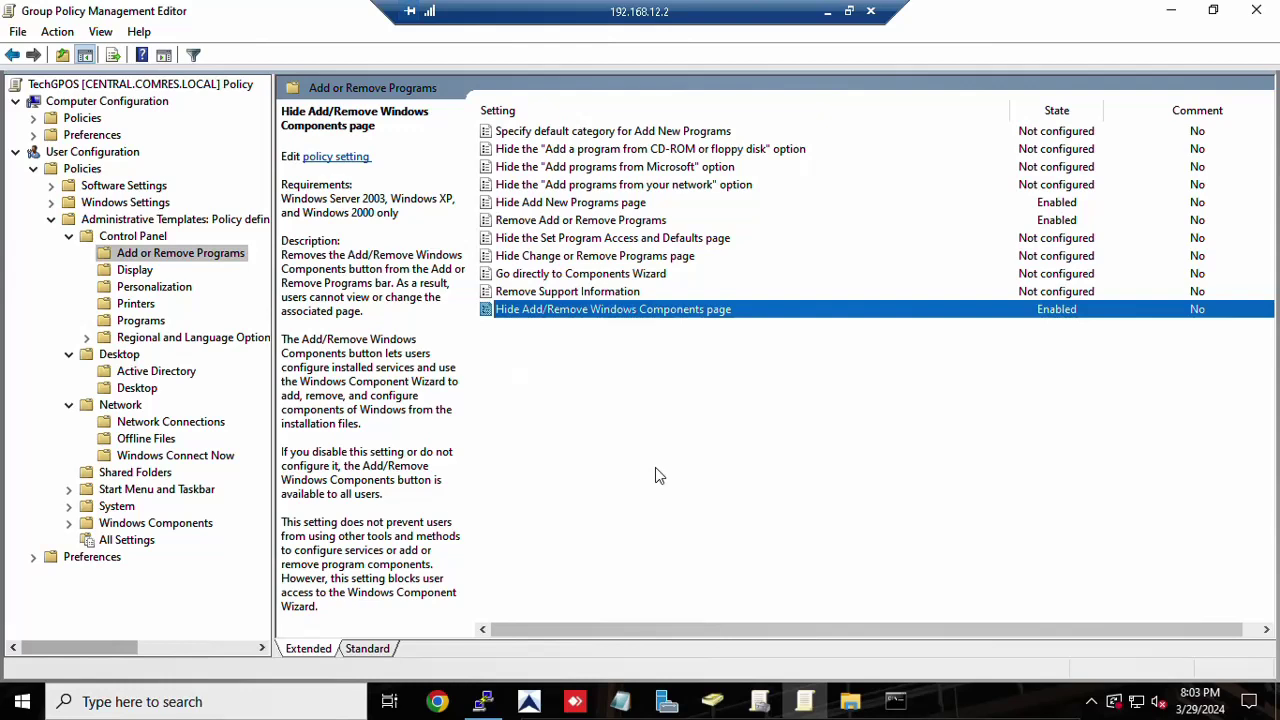
- Set the Disable the Display Control Panel policy under Control Panel's Display policies to Enabled and apply it
click(135, 272)
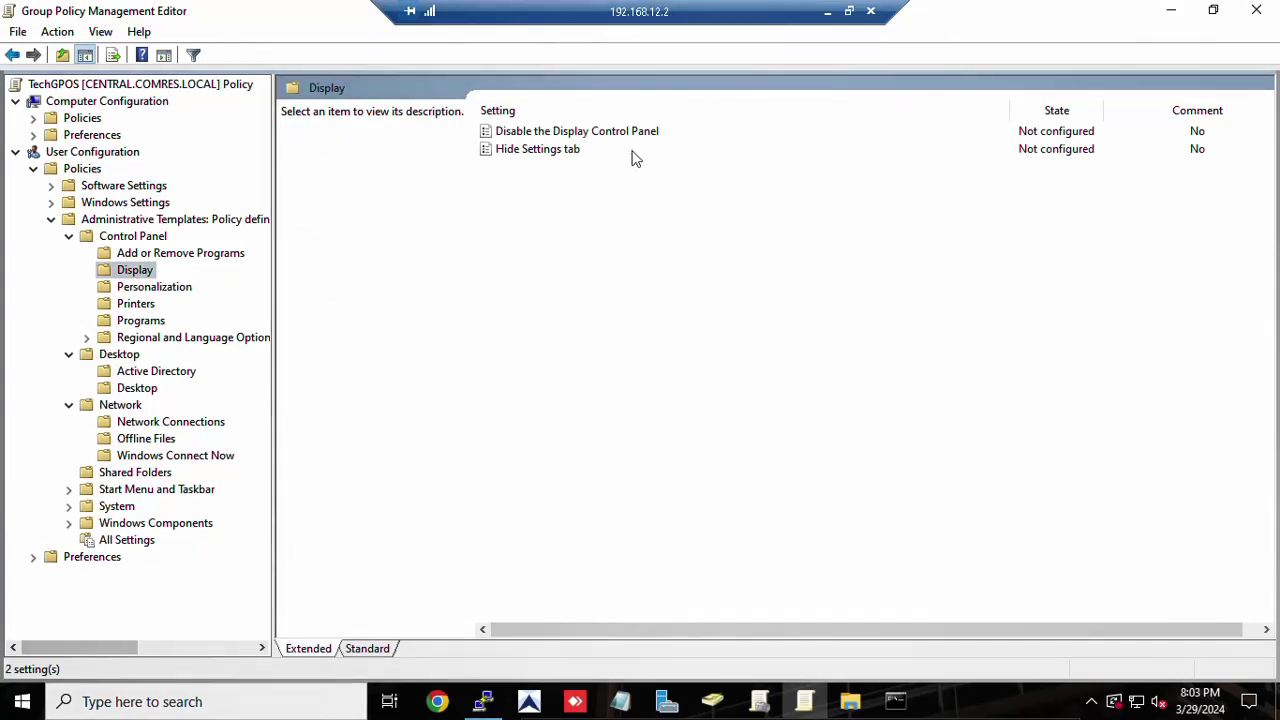
click(585, 135)
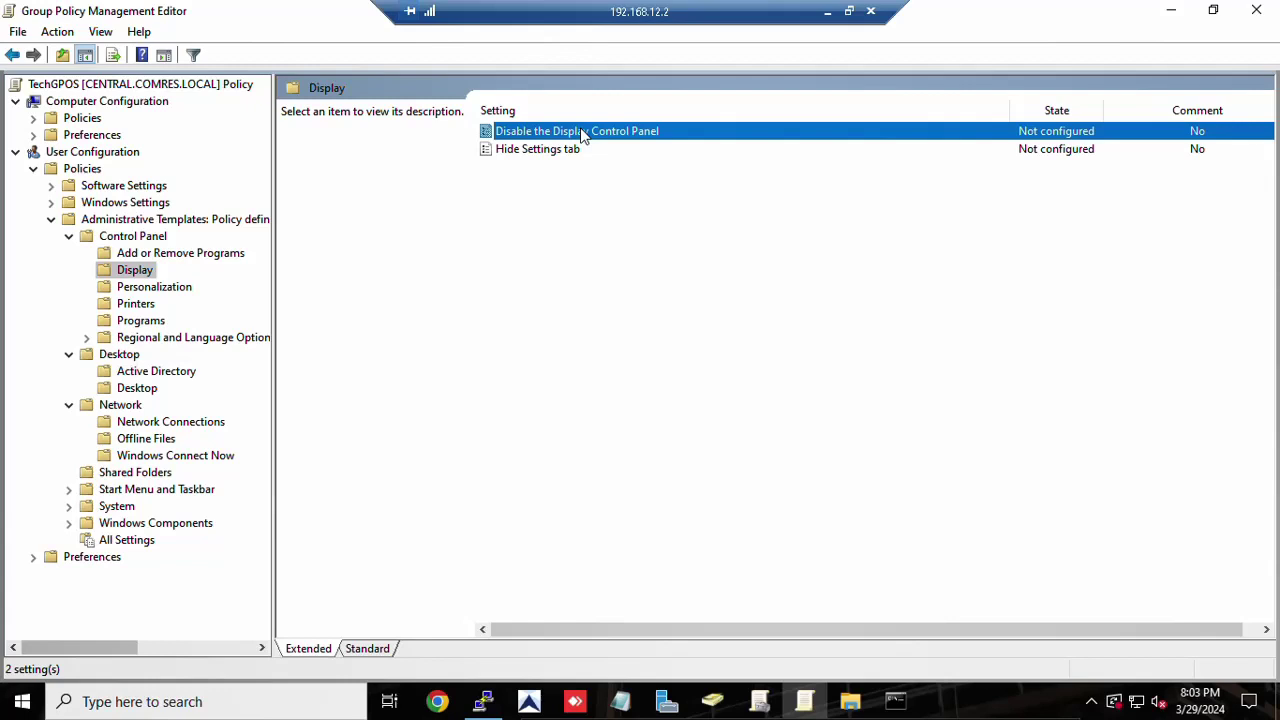
right_click(583, 135)
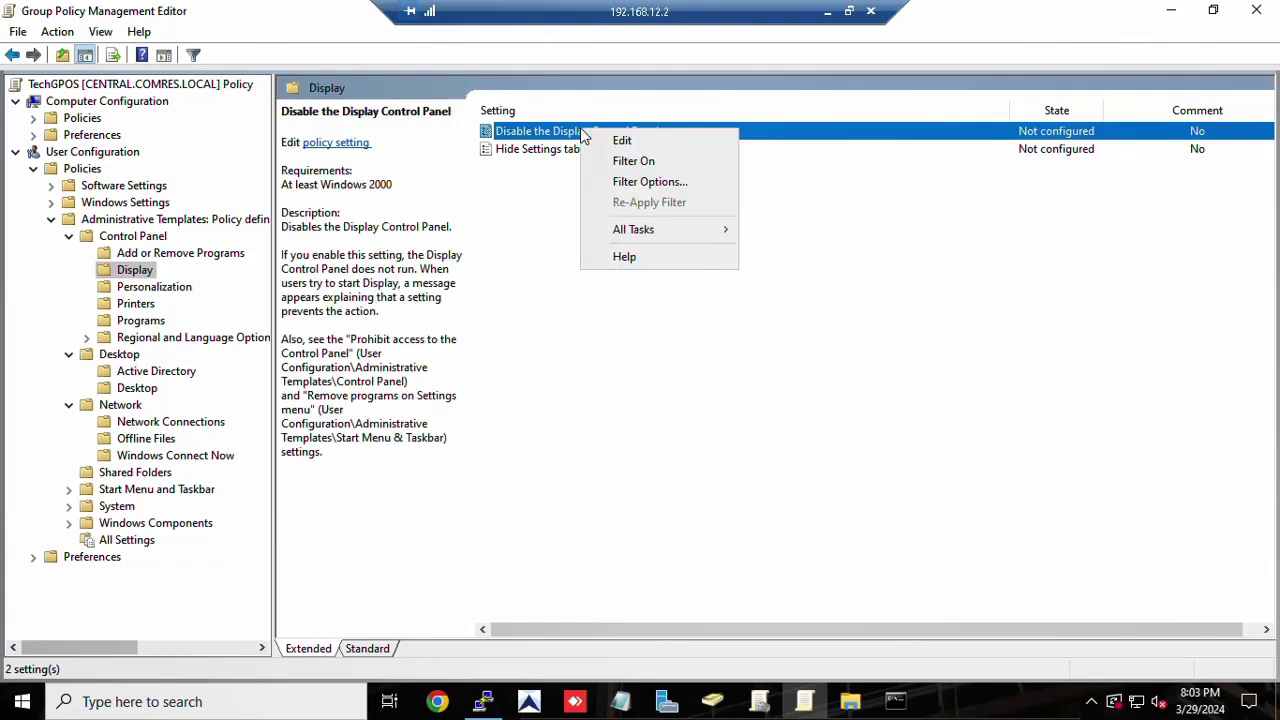
click(624, 140)
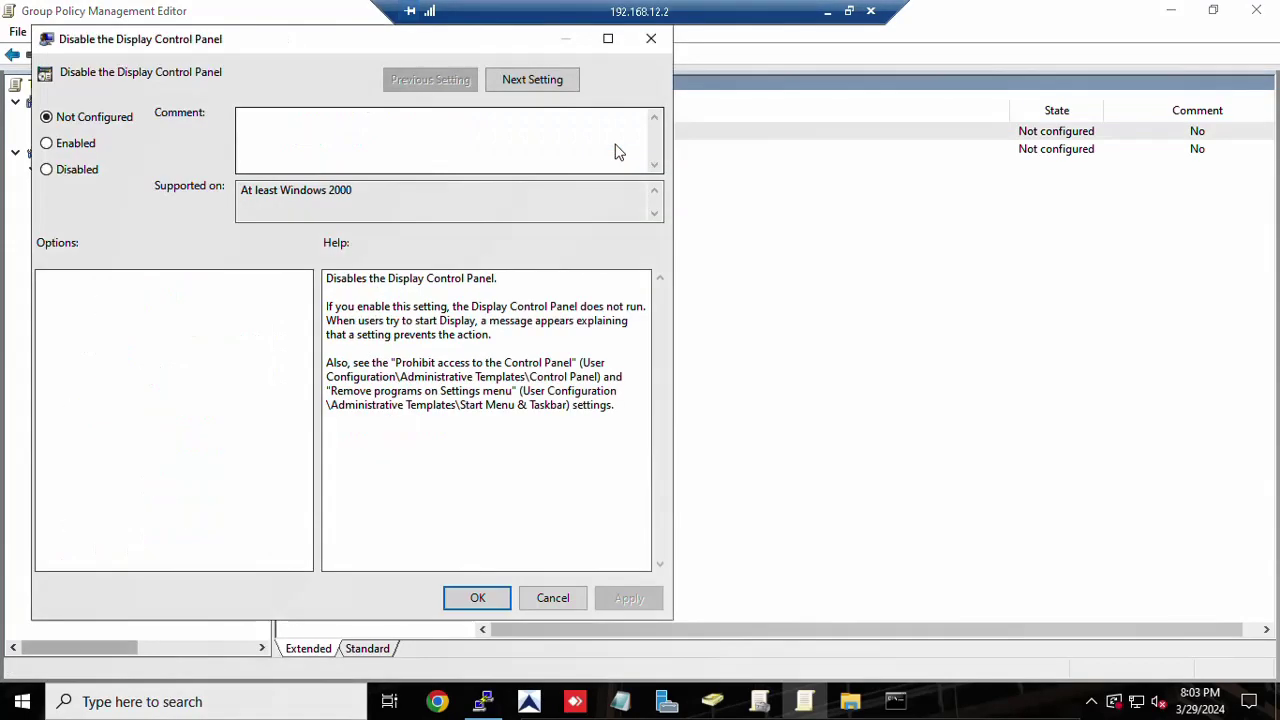
click(74, 144)
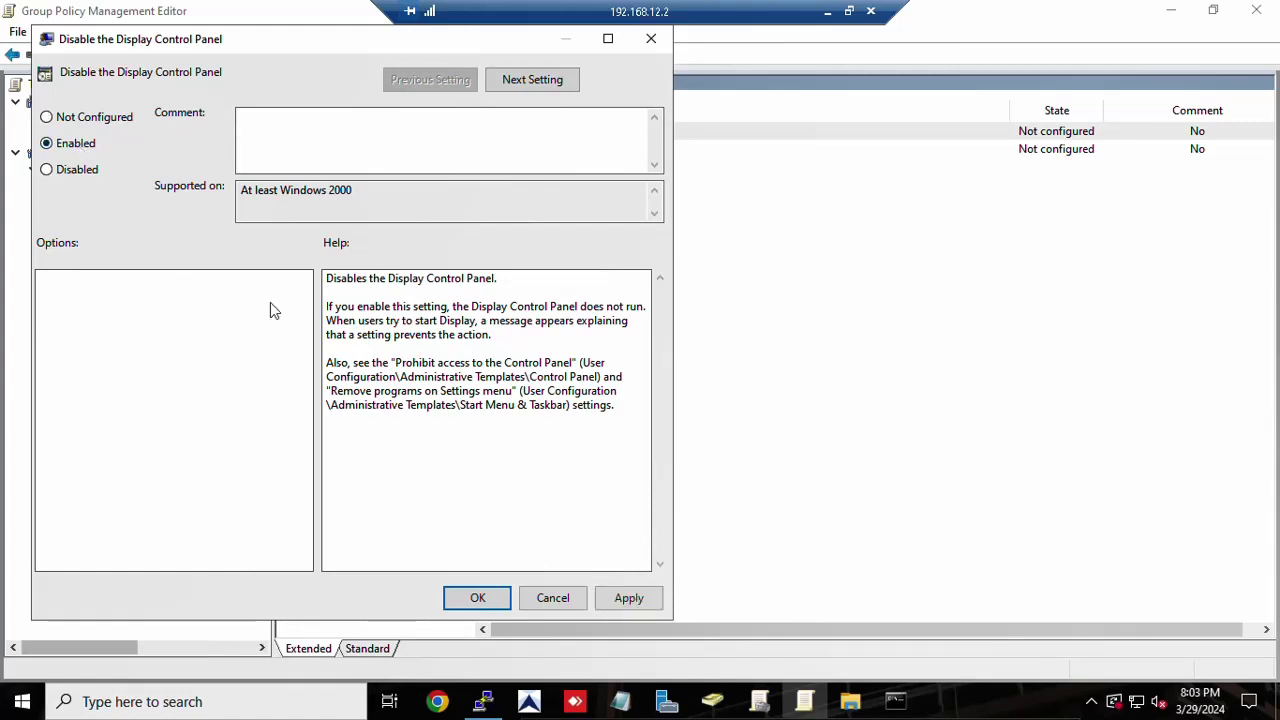
click(626, 598)
click(477, 602)
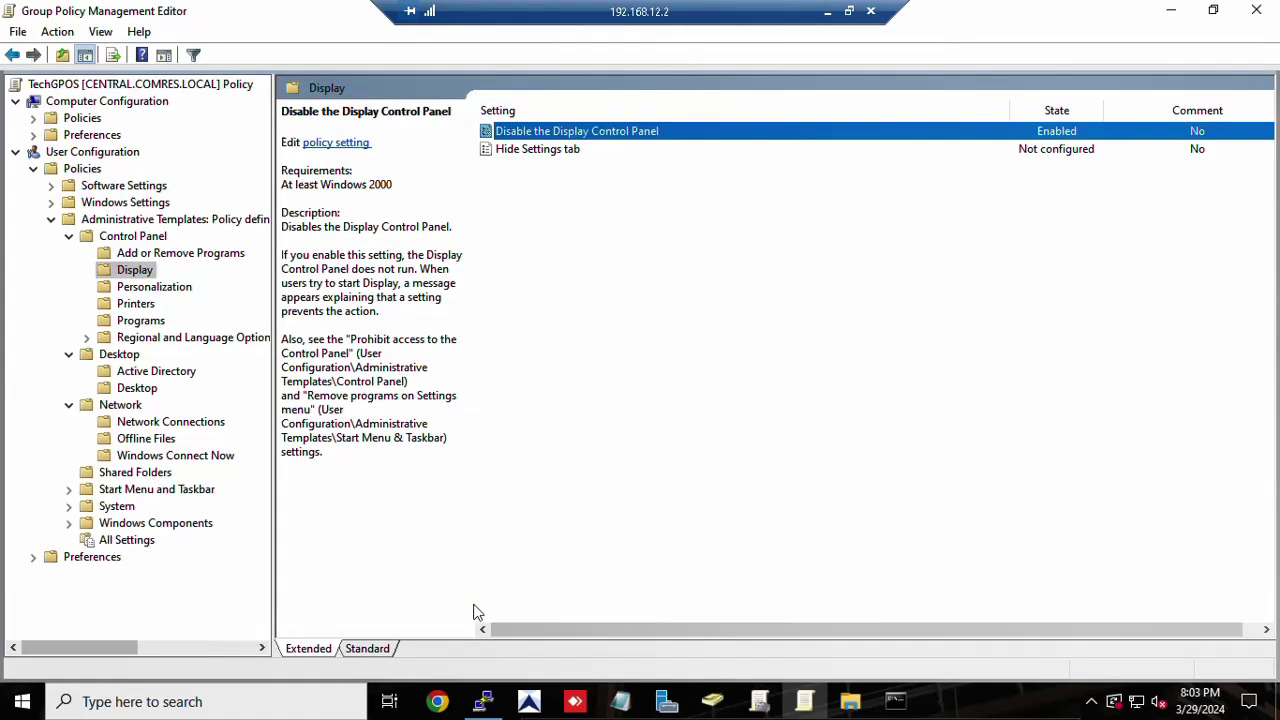
- Set the Restrict Language Pack and Language Feature Installation policy under Regional and Language Options to Enabled and apply it
click(140, 306)
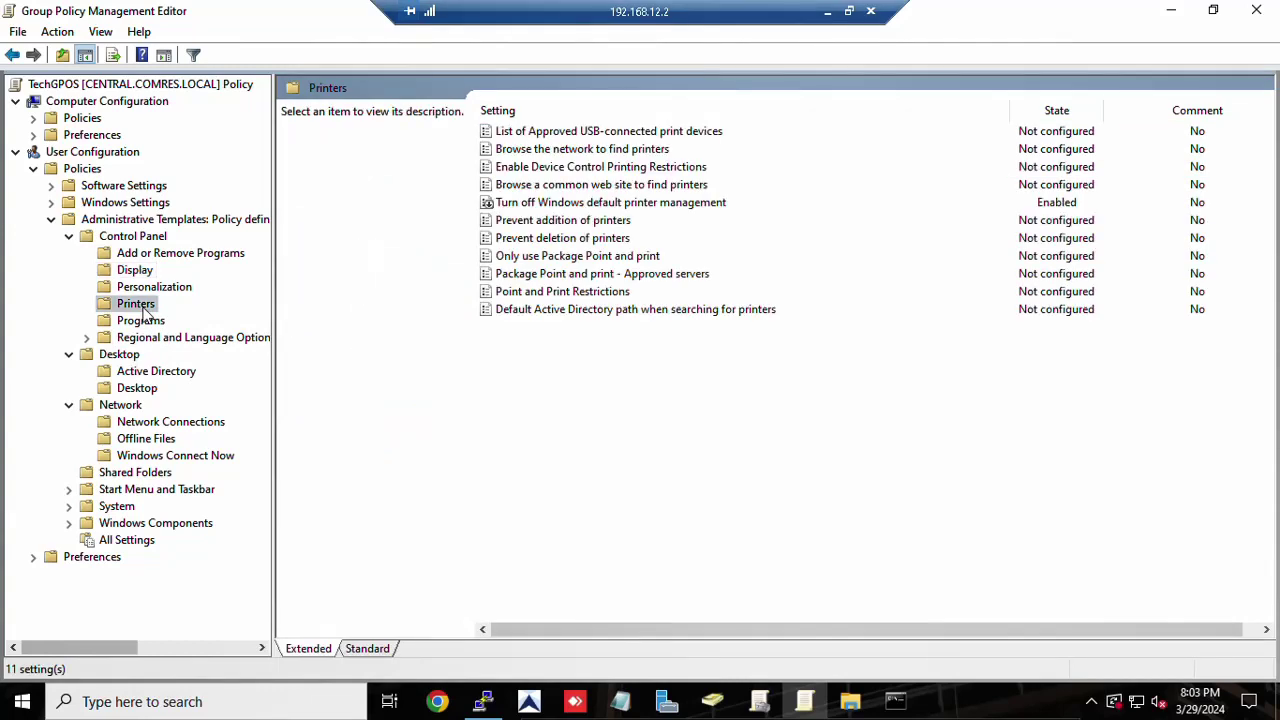
click(163, 290)
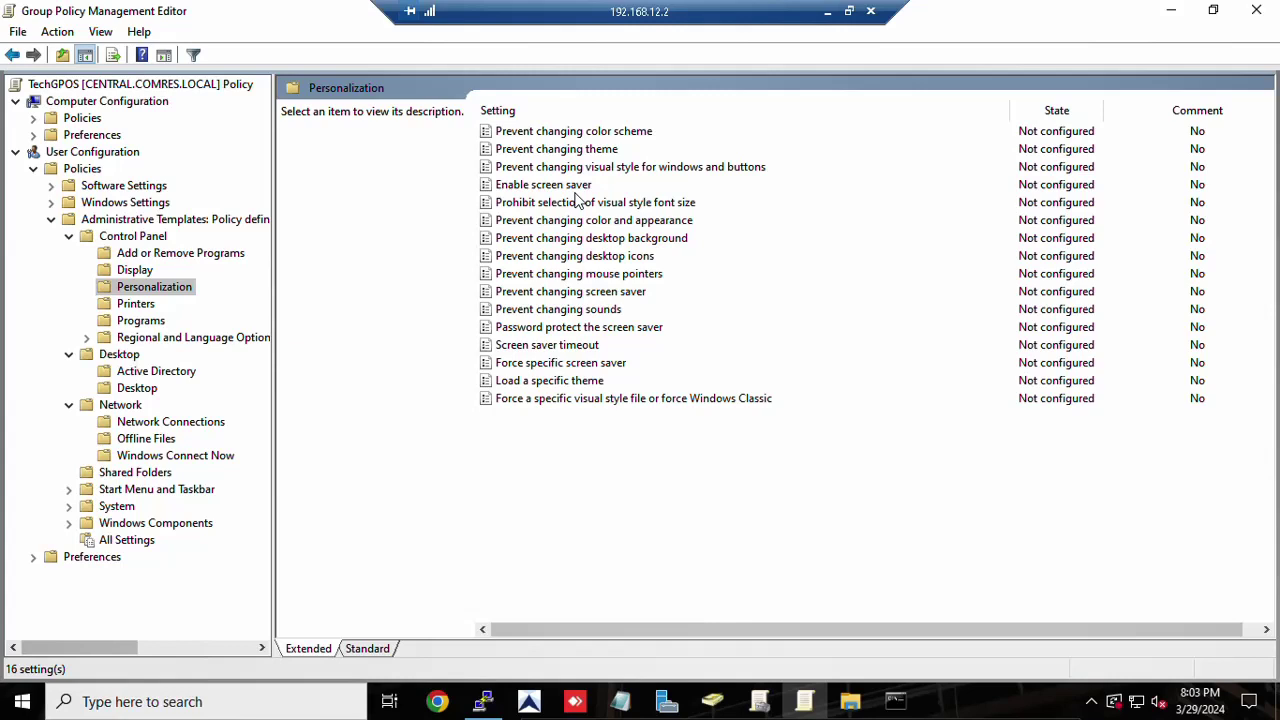
click(87, 338)
click(190, 339)
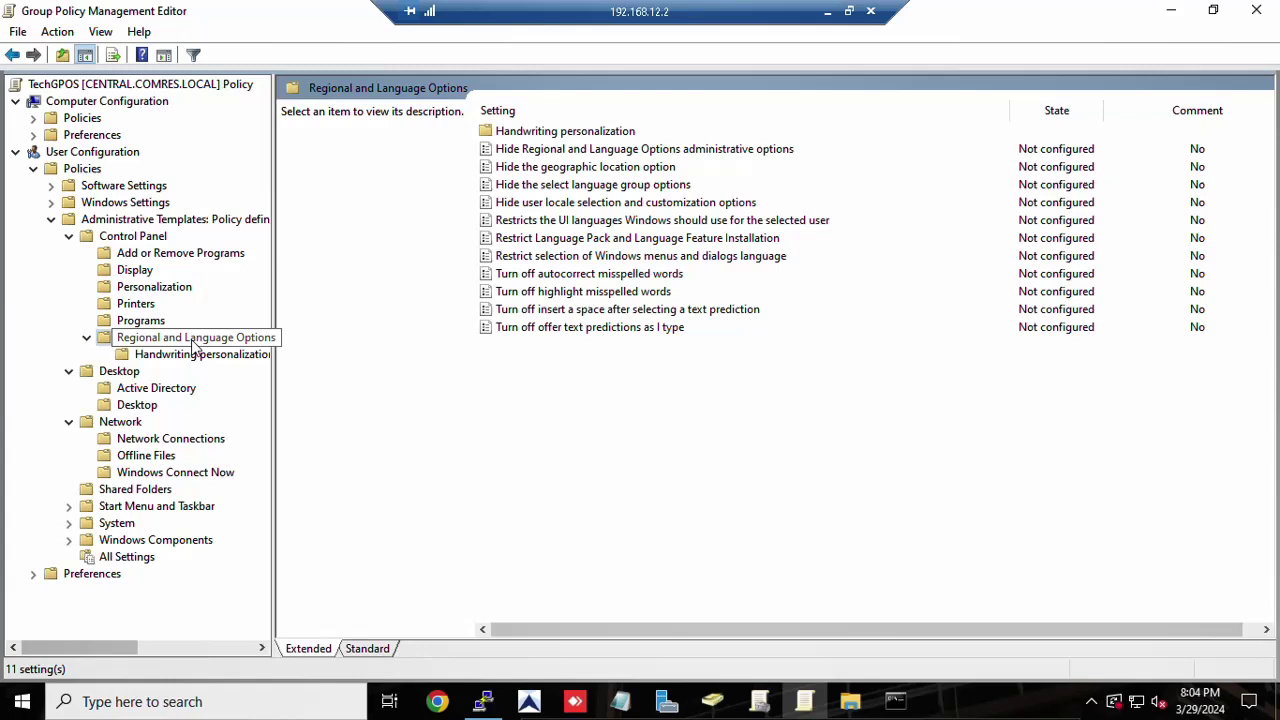
click(621, 240)
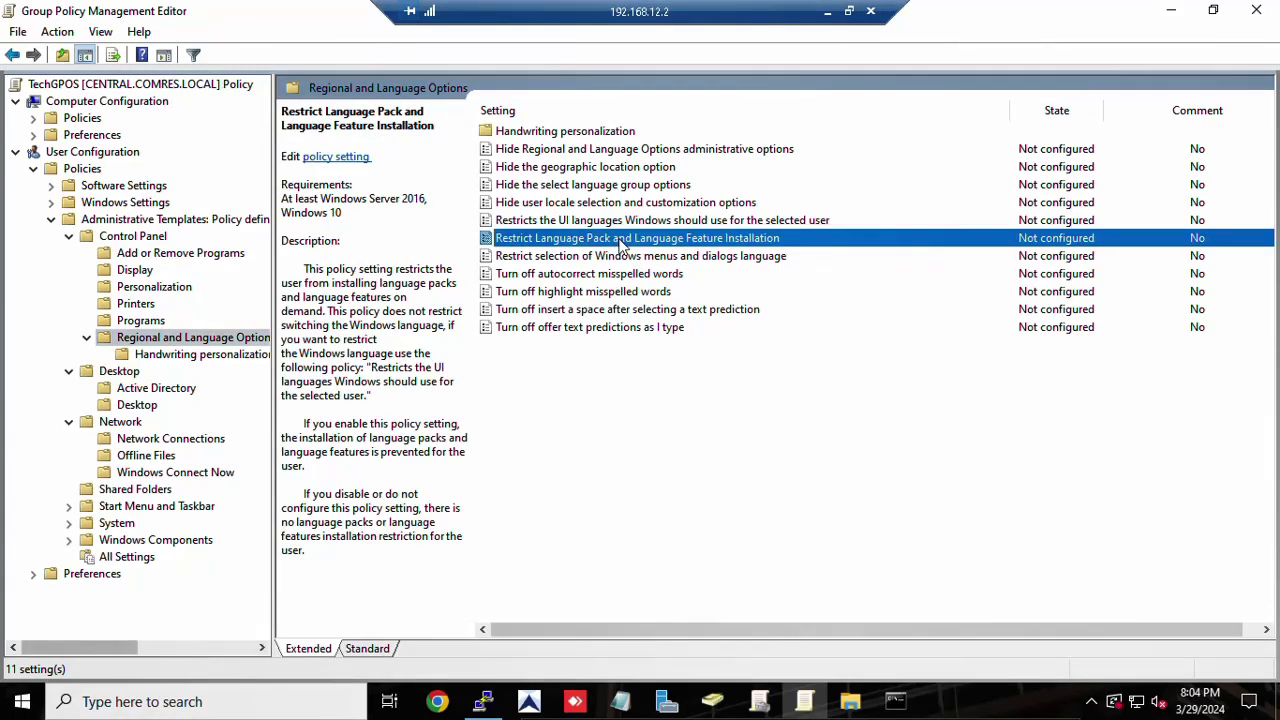
right_click(621, 245)
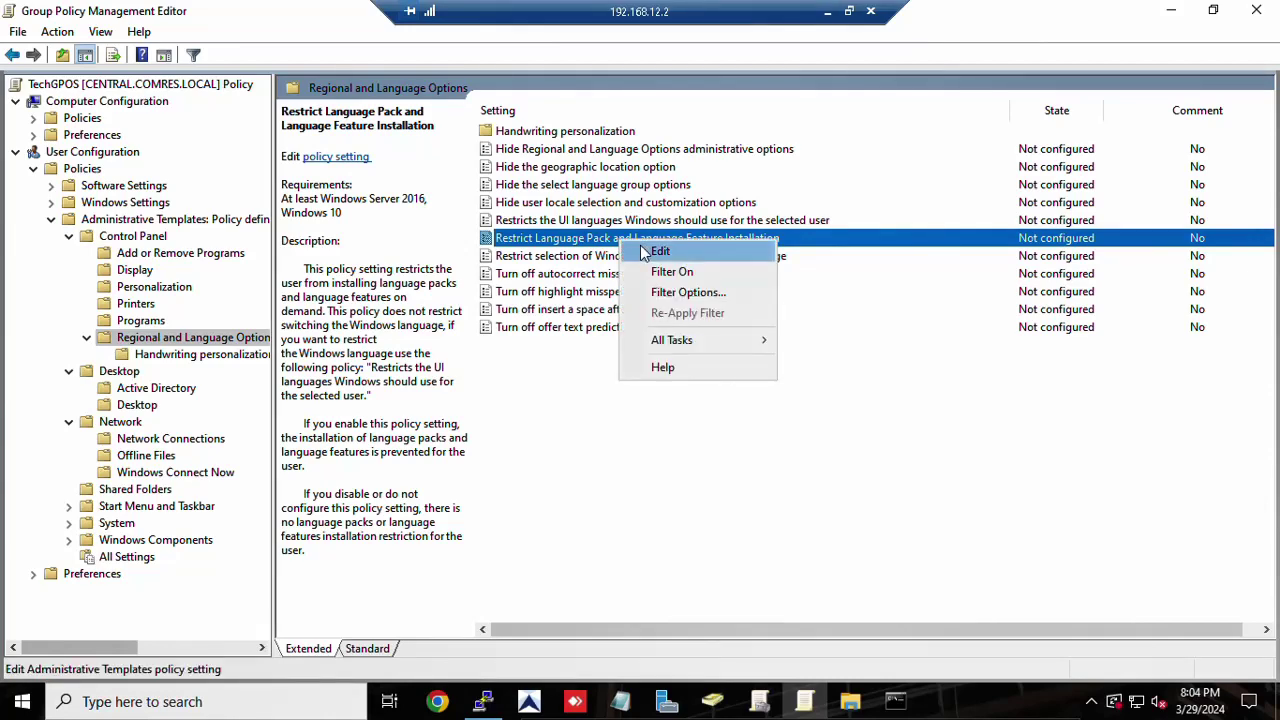
click(645, 251)
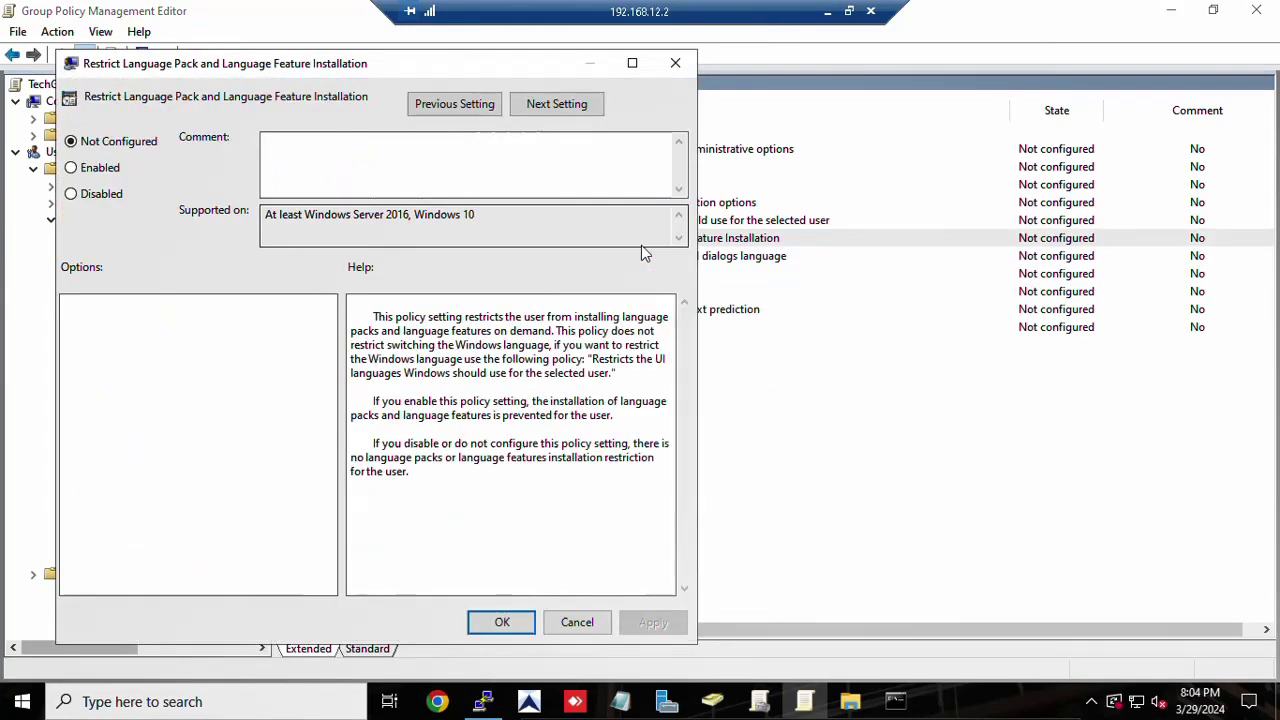
mouse_move(672, 248)
mouse_down()
mouse_move(720, 277)
mouse_move(660, 257)
mouse_up()
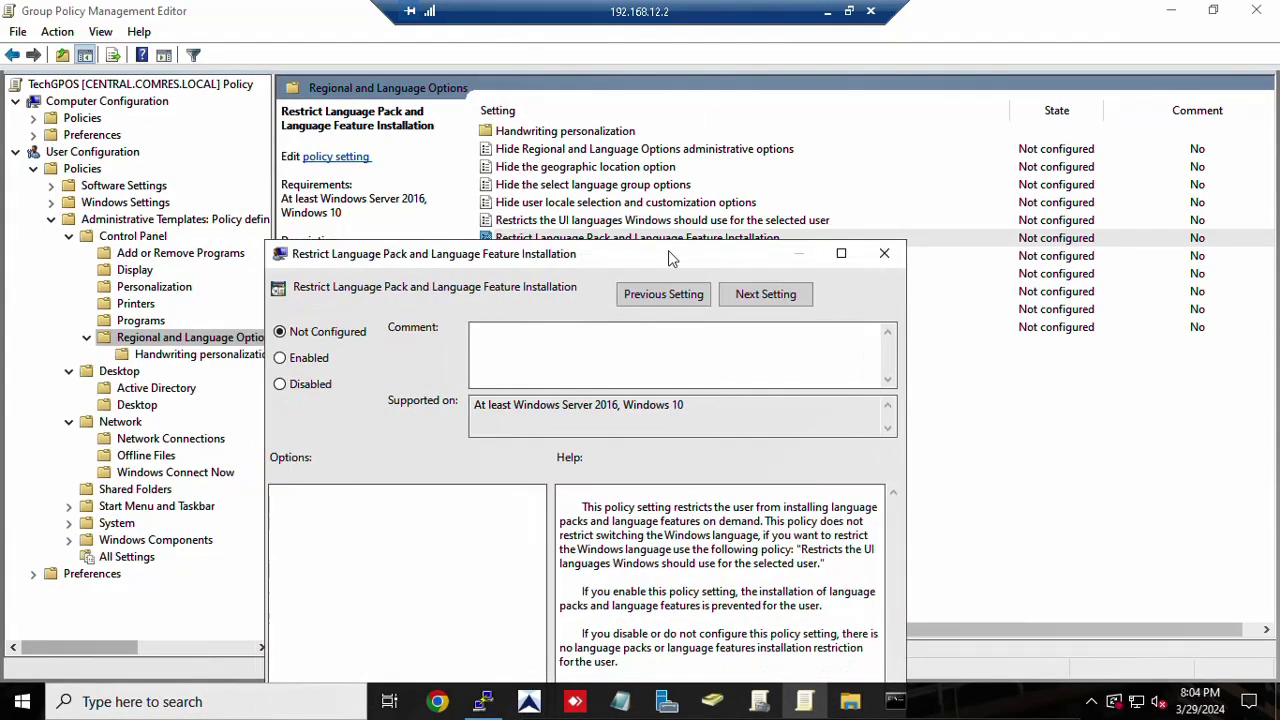
click(318, 358)
drag(540, 257, 528, 163)
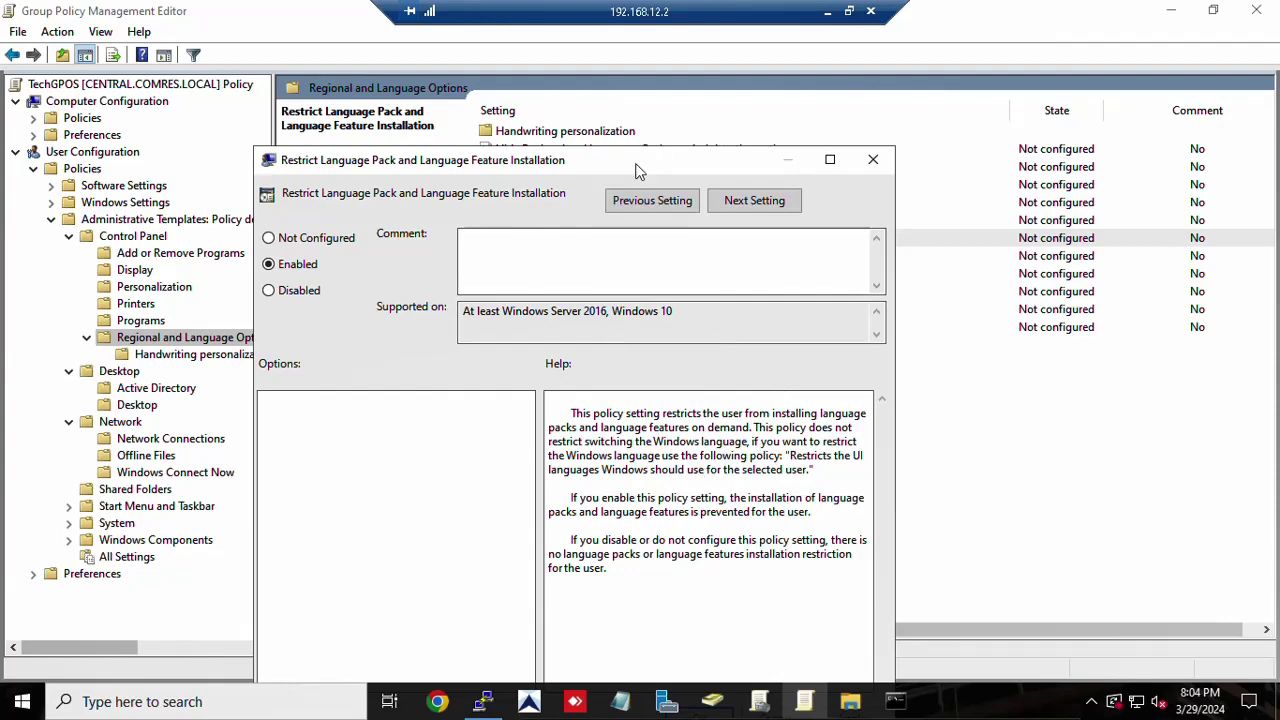
drag(635, 165, 678, 92)
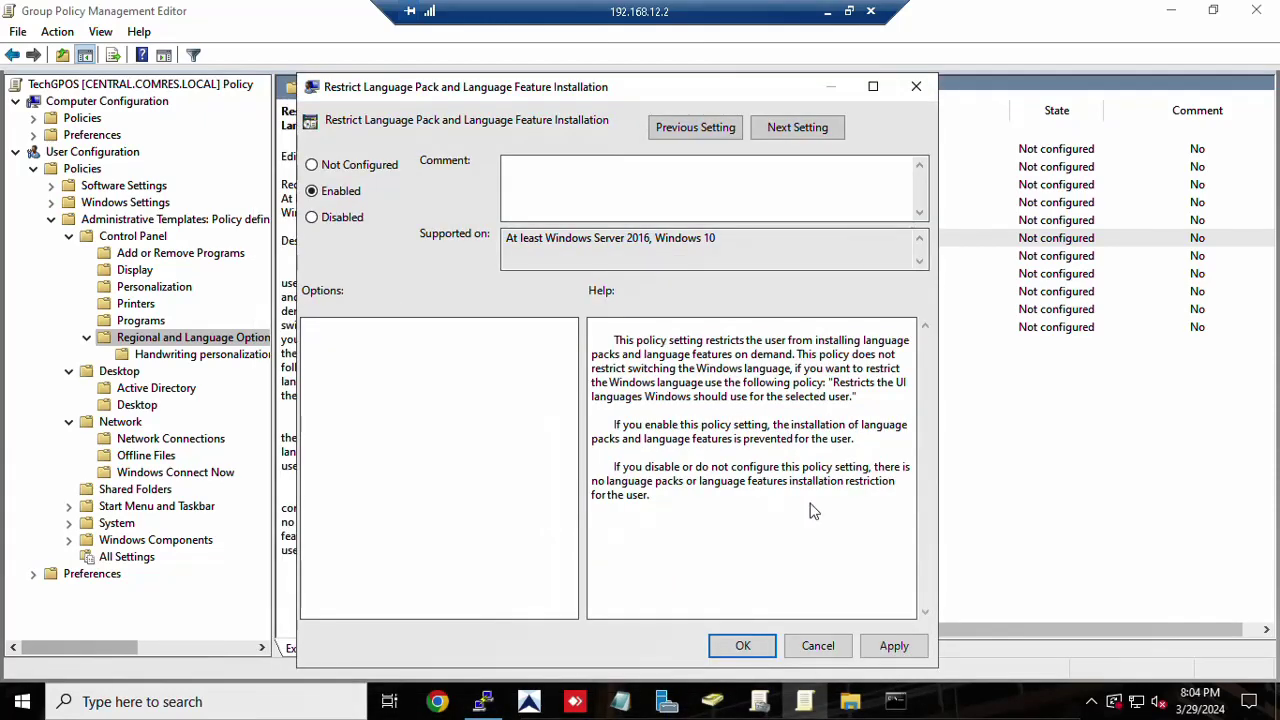
click(918, 650)
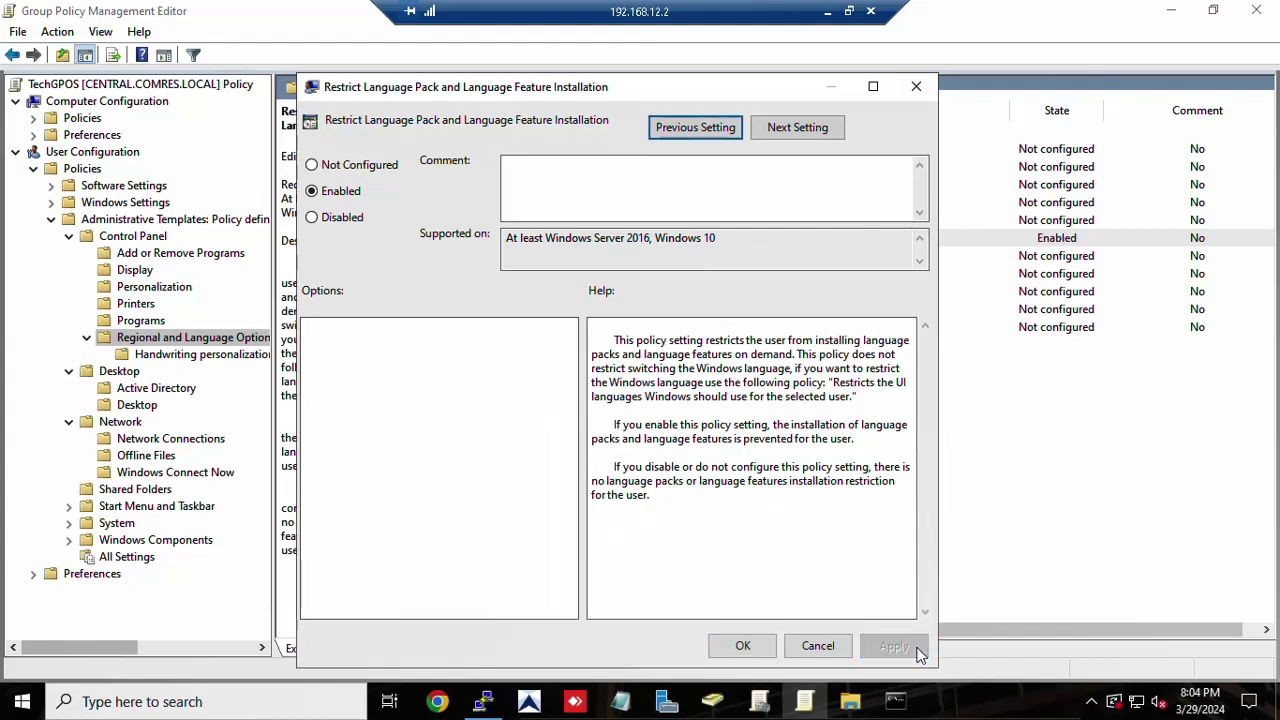
click(730, 648)
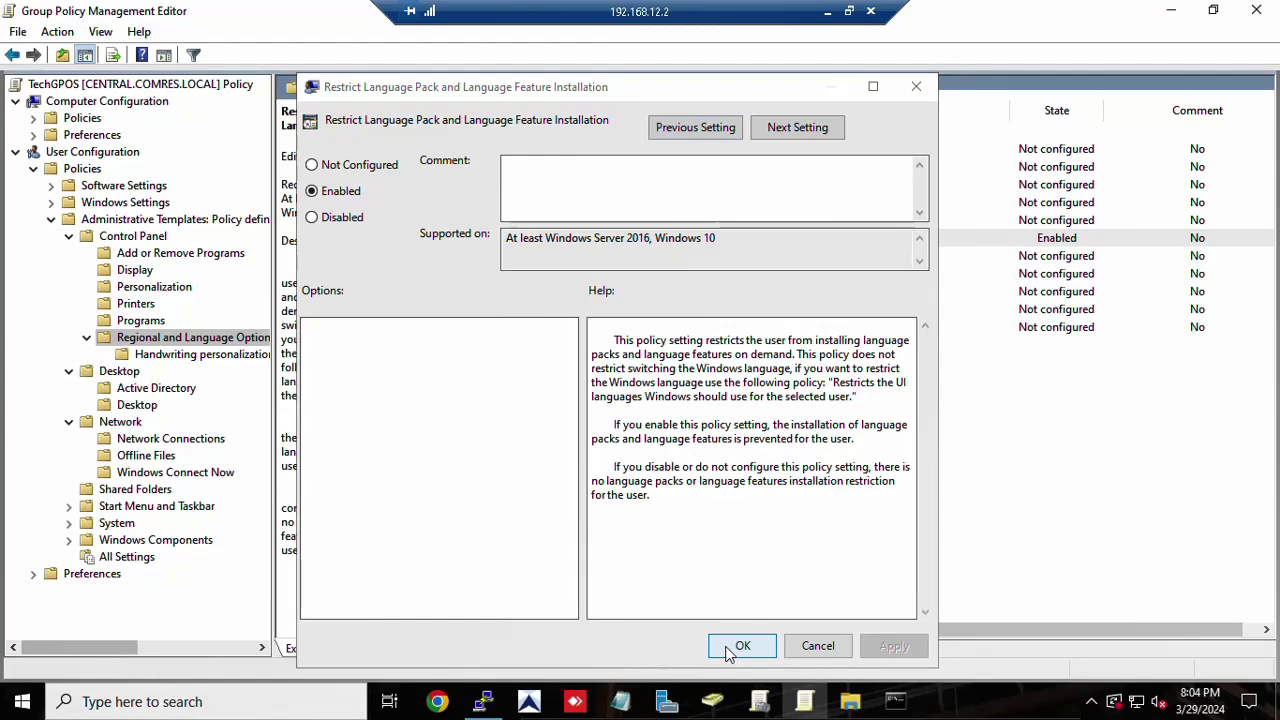
- Set the Hide "Installed Updates" page policy under Control Panel's Programs policies to Enabled and apply it
click(138, 304)
click(140, 321)
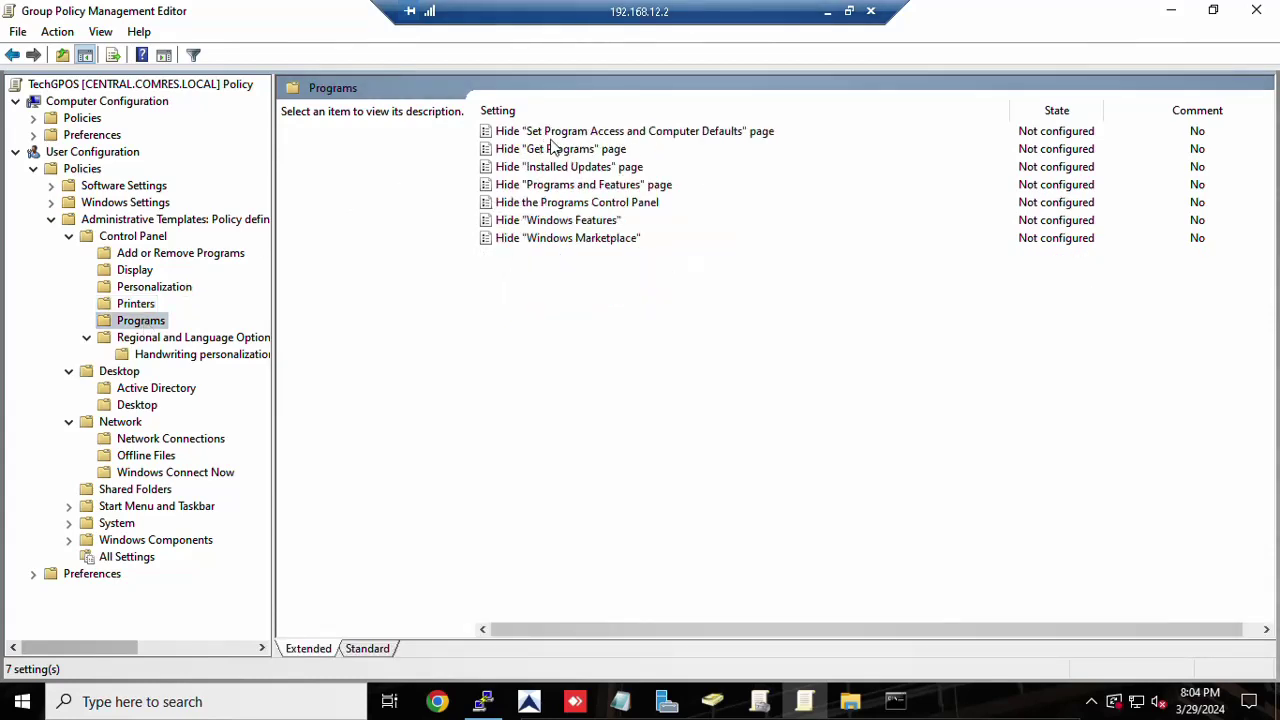
click(572, 170)
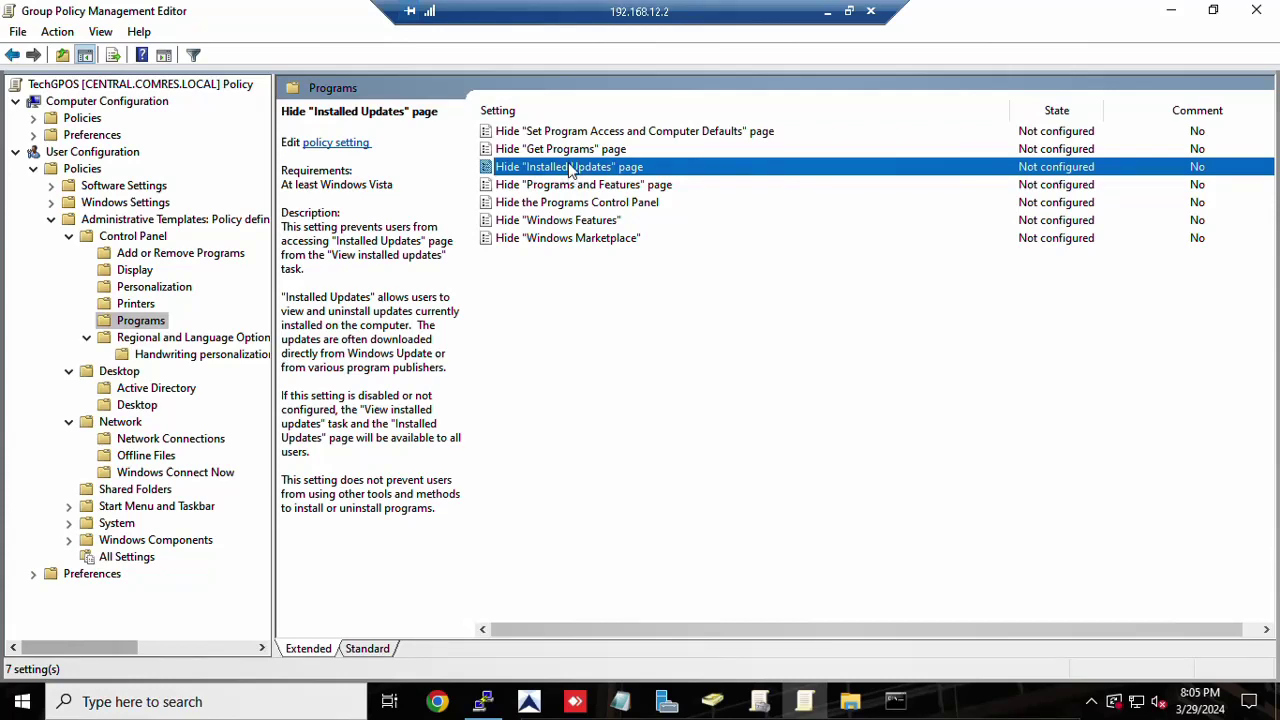
right_click(572, 170)
click(610, 174)
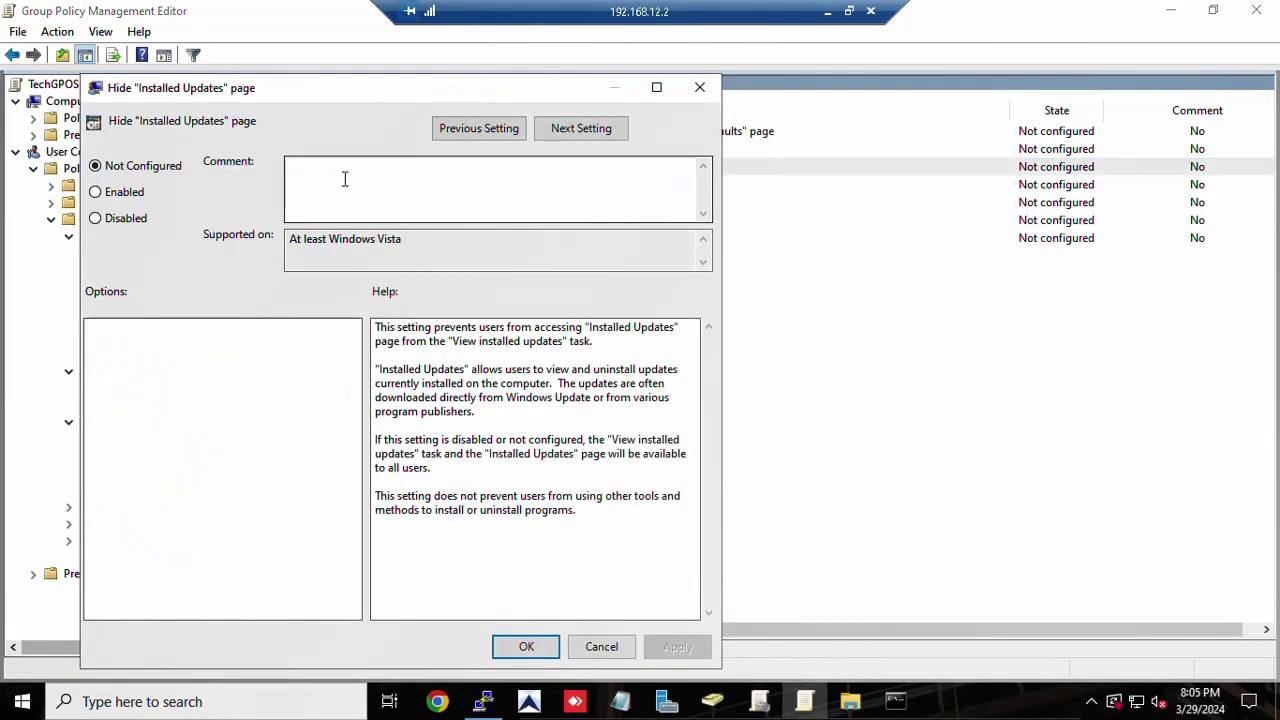
click(130, 193)
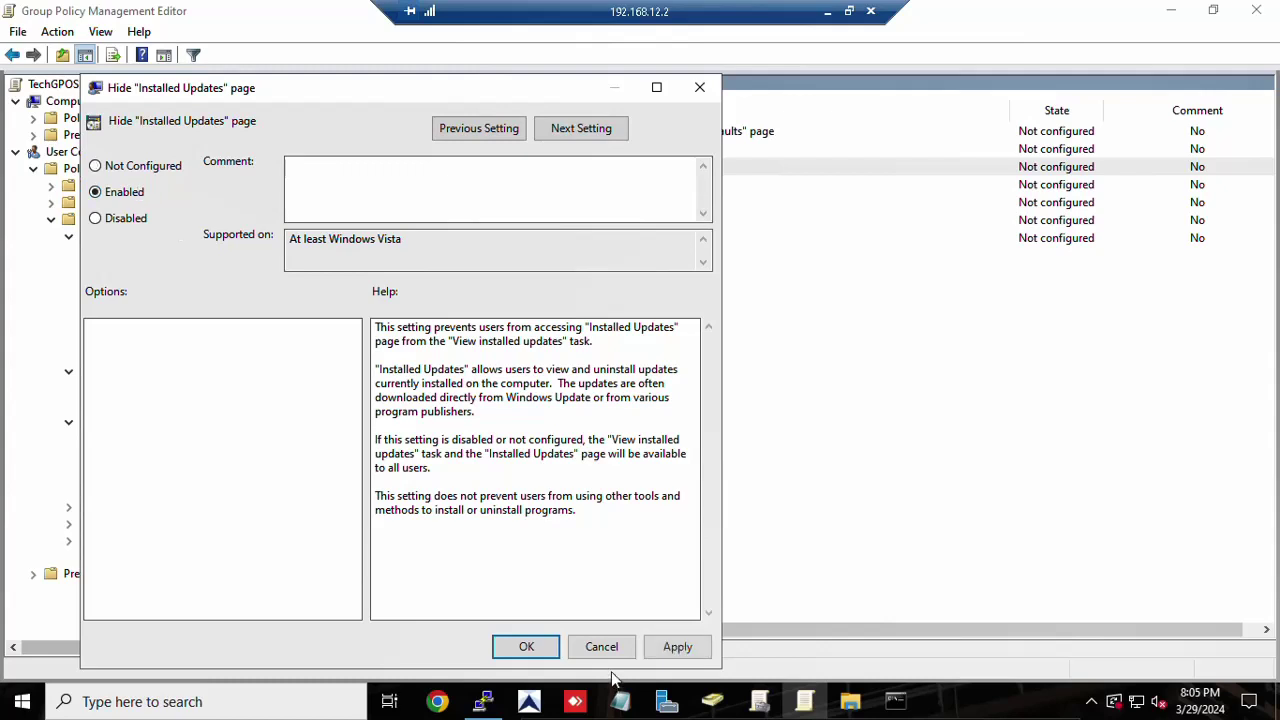
click(665, 650)
click(530, 646)
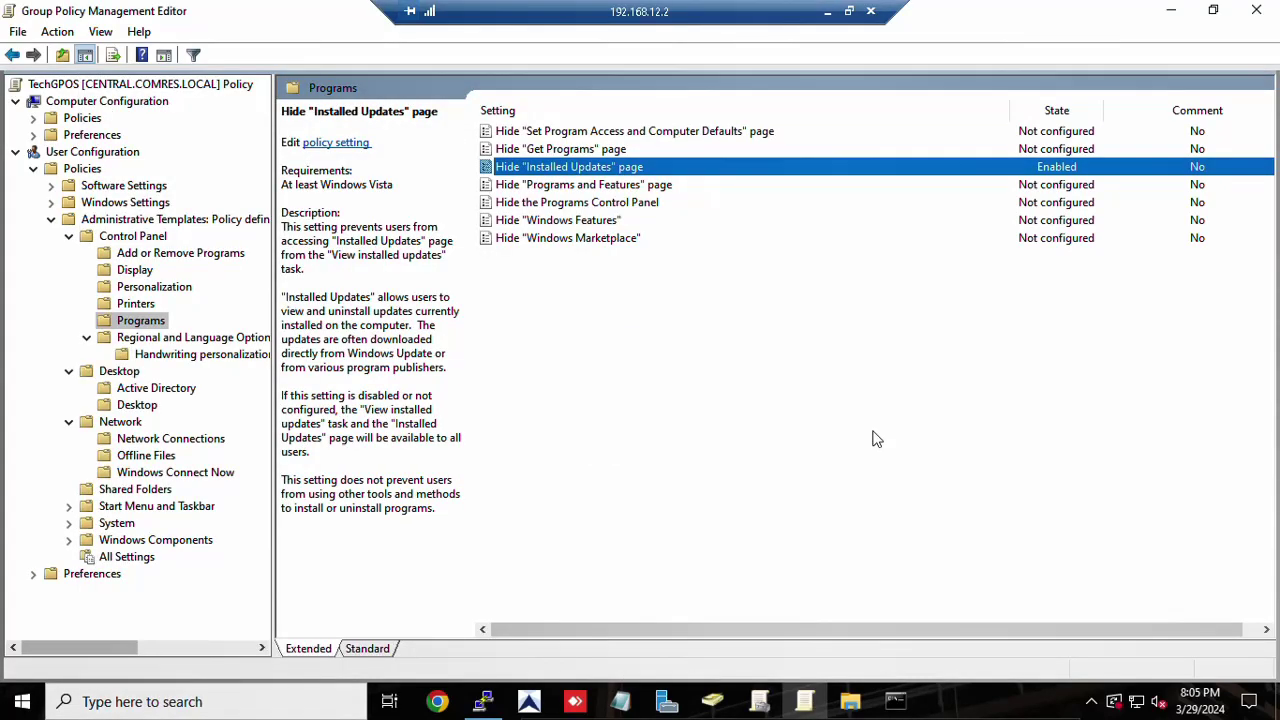
- Set the Hide the Programs Control Panel policy to Enabled and apply it
click(557, 204)
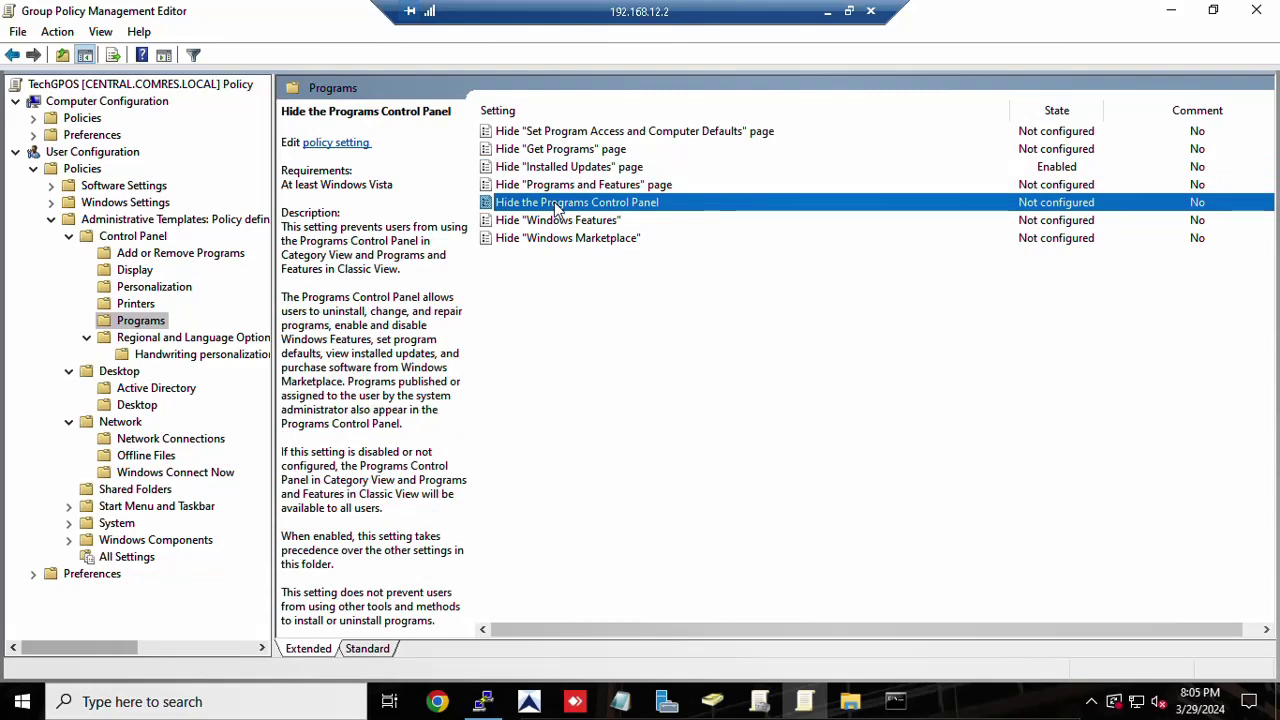
right_click(612, 207)
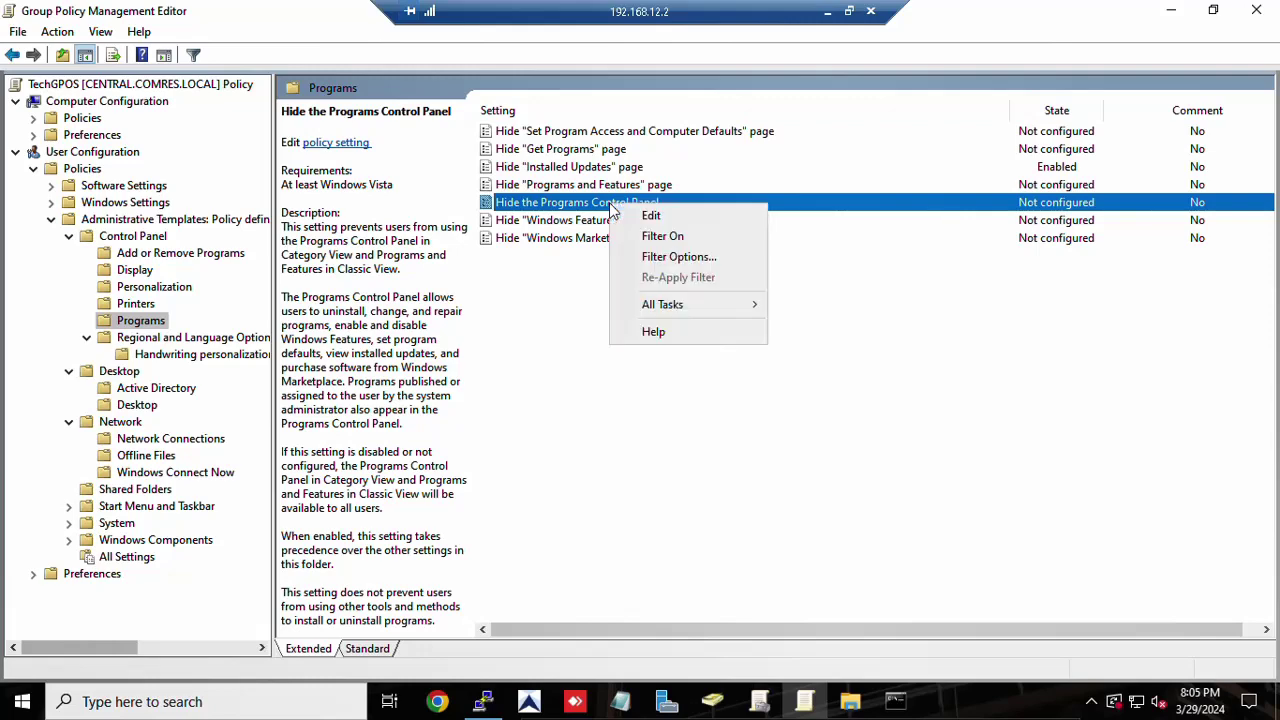
click(628, 216)
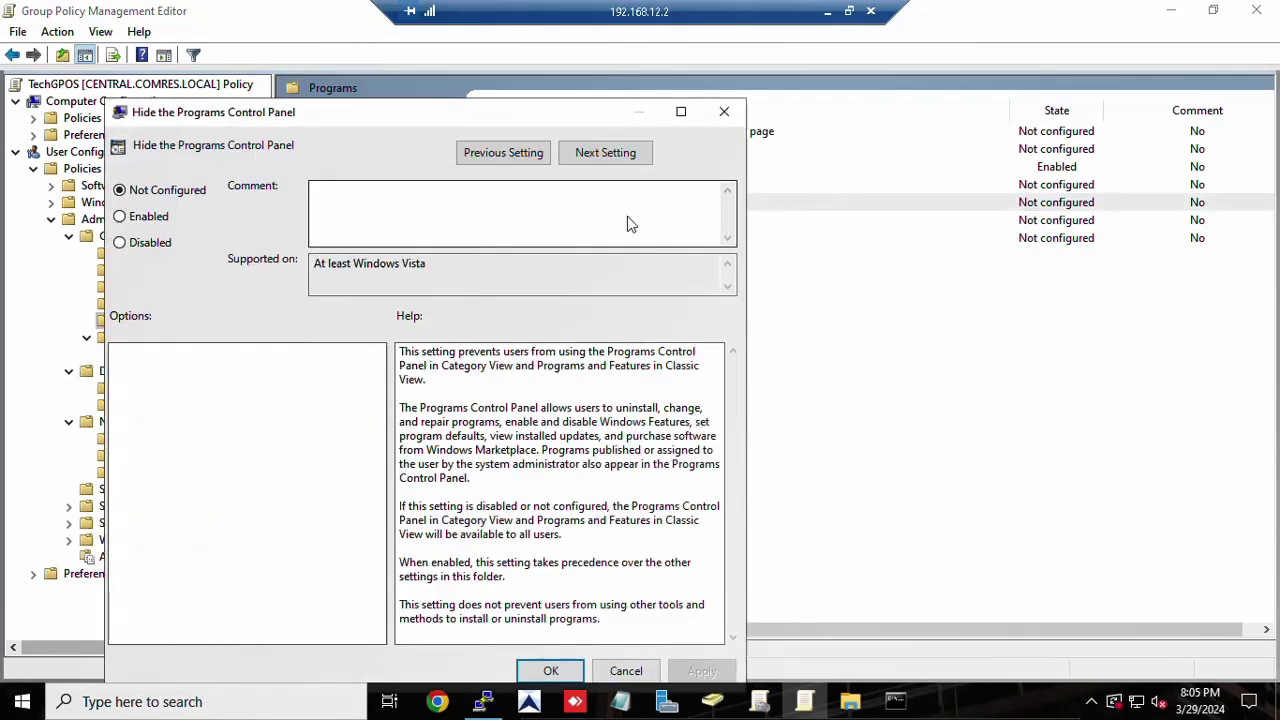
click(120, 216)
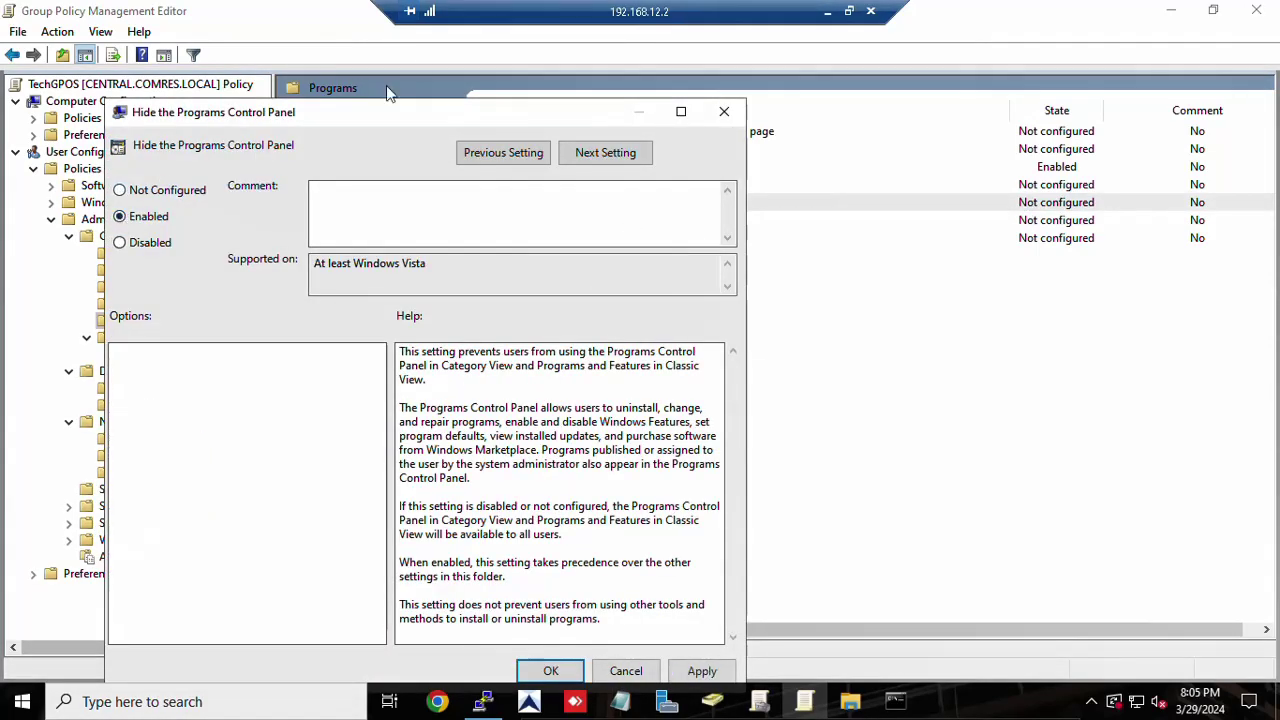
drag(430, 111, 478, 72)
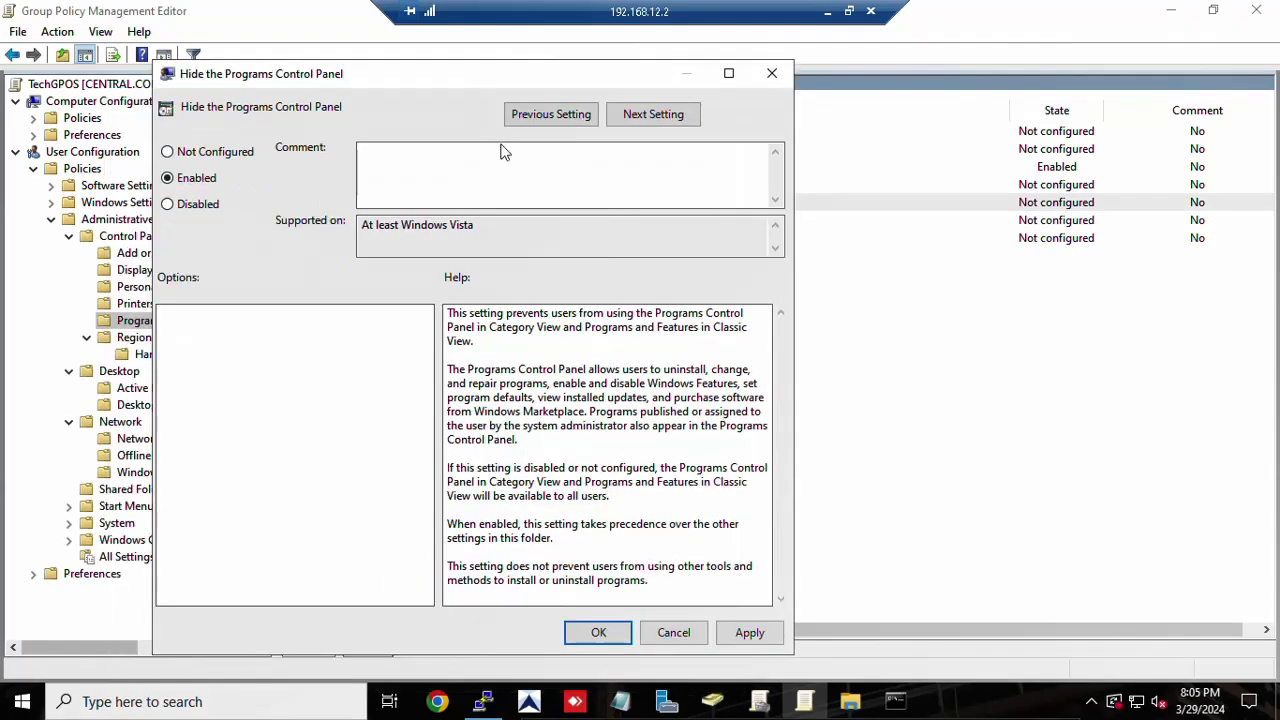
click(749, 633)
click(592, 634)
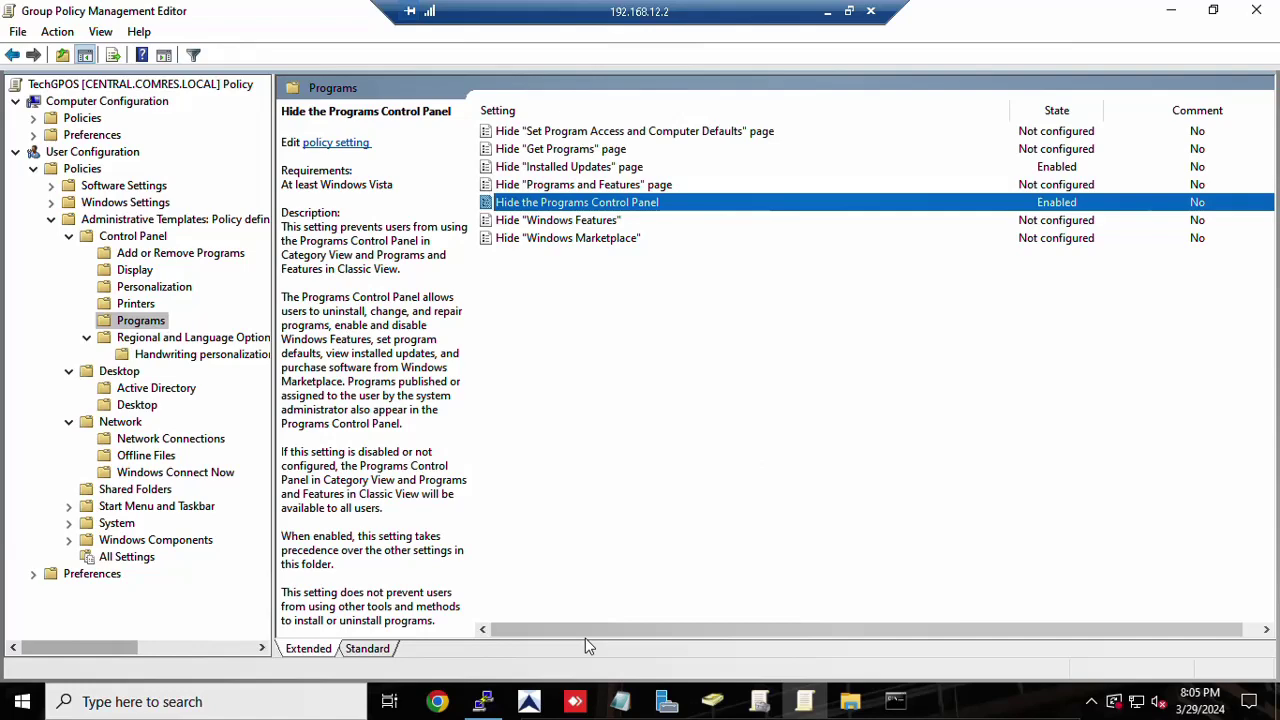
- Switch to the Command Prompt and run gpupdate /force to refresh the group policies
click(896, 702)
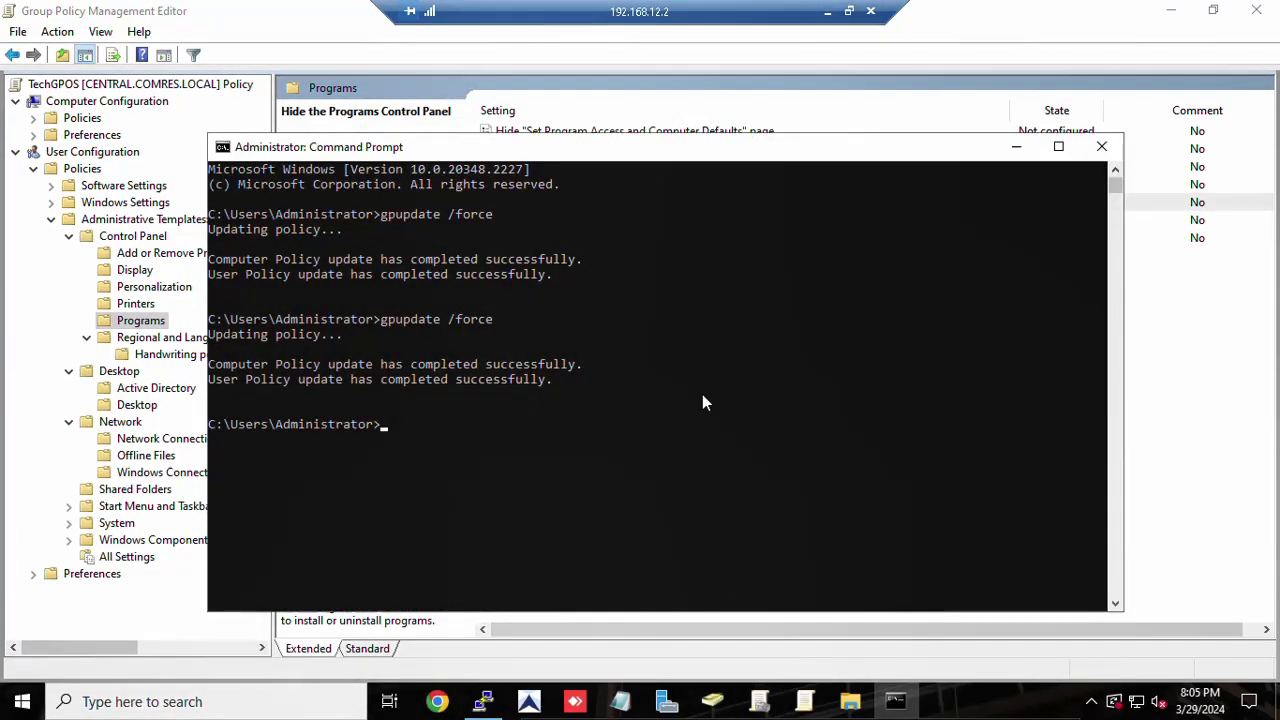
text(gpupdate /force)
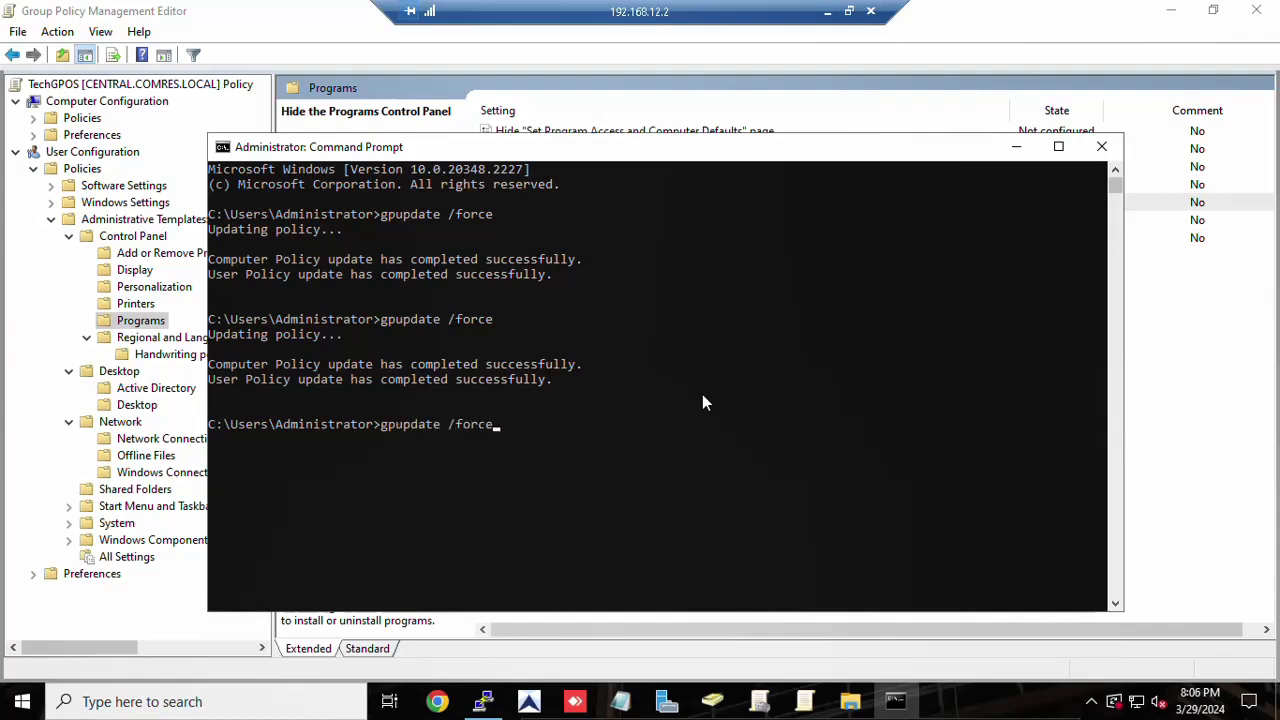
key(Return)
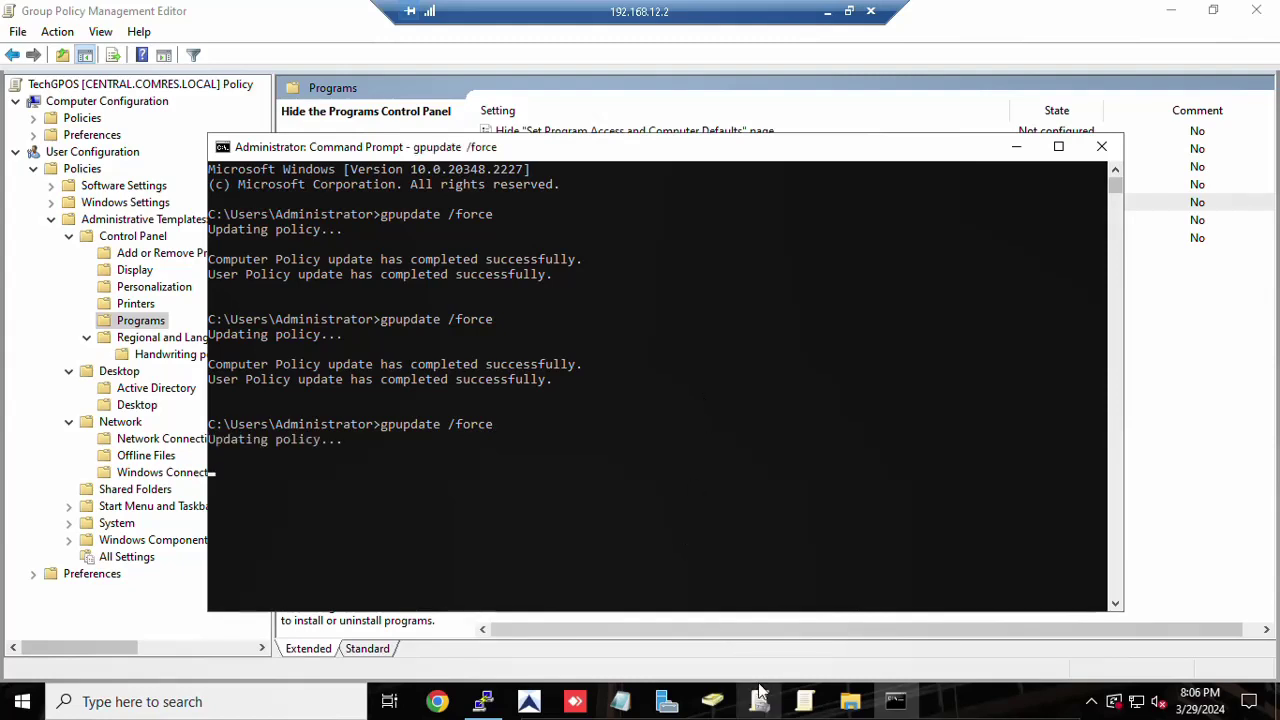
- Switch to Active Directory Users and Computers and look at the TechGS security group in the Tech organizational unit
click(713, 702)
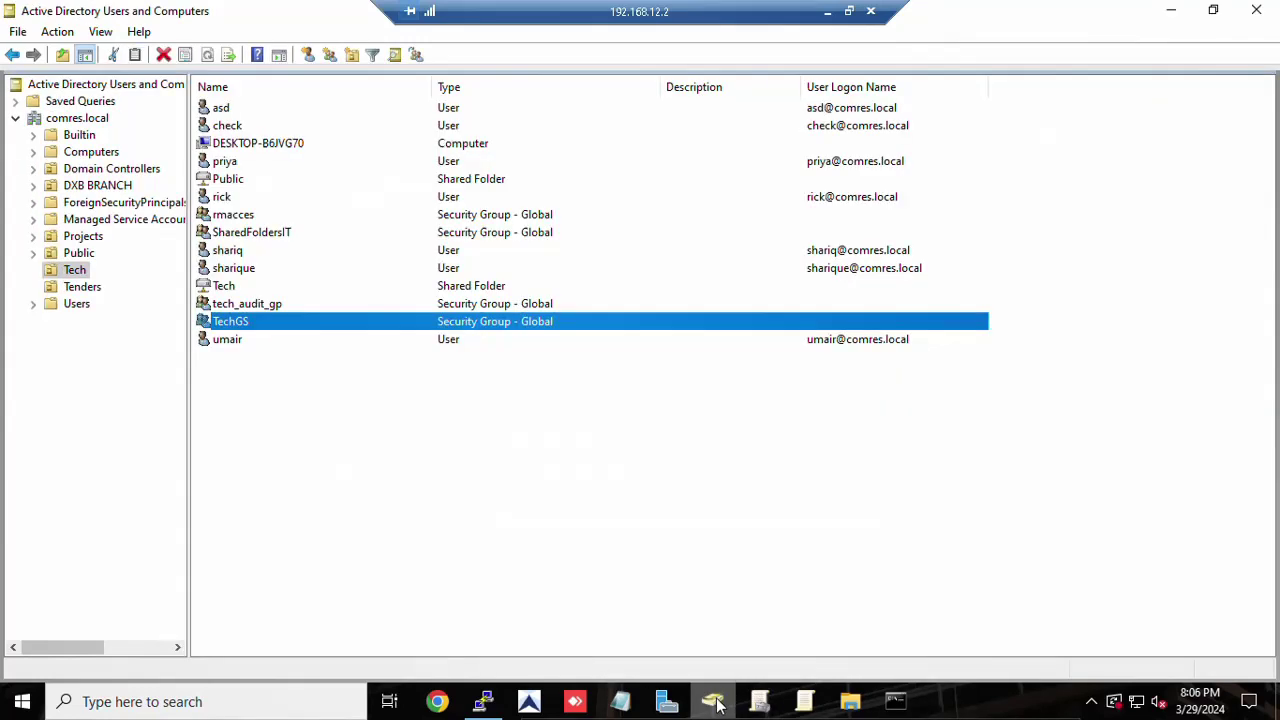
right_click(297, 329)
click(260, 392)
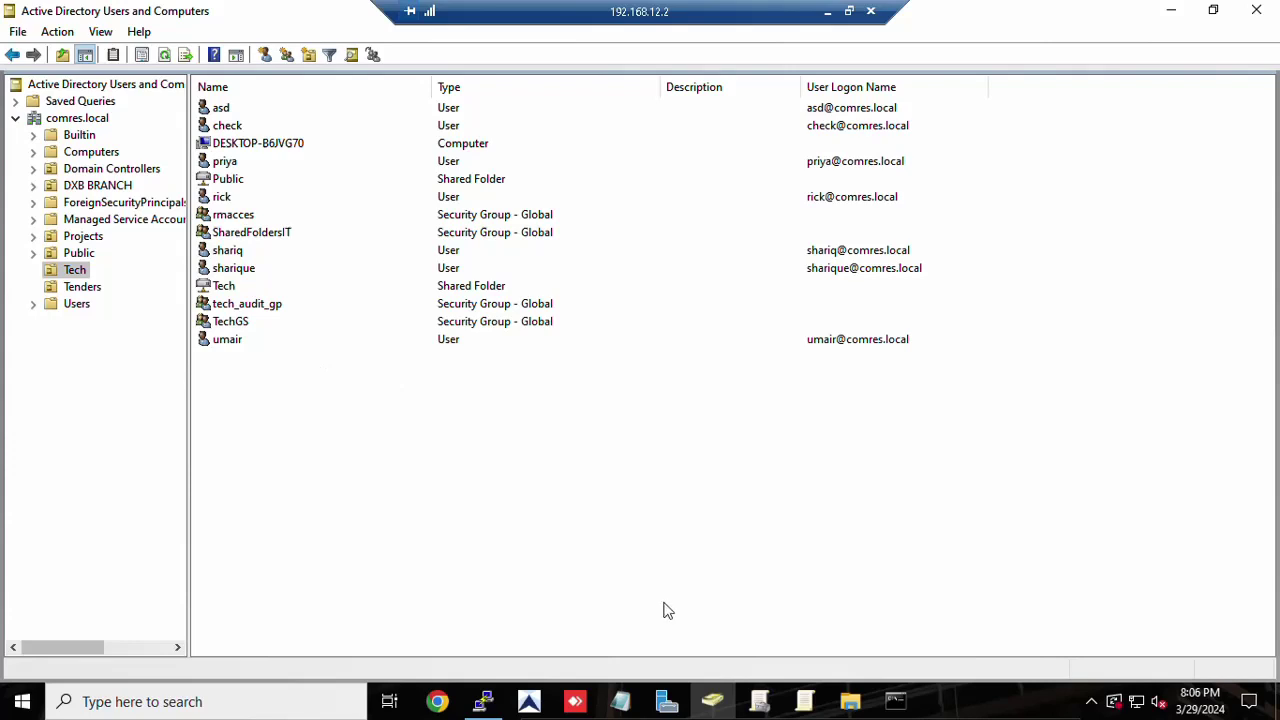
- Return to the Group Policy Management Editor and open Drive Maps within the Windows Settings preferences of User Configuration
click(806, 703)
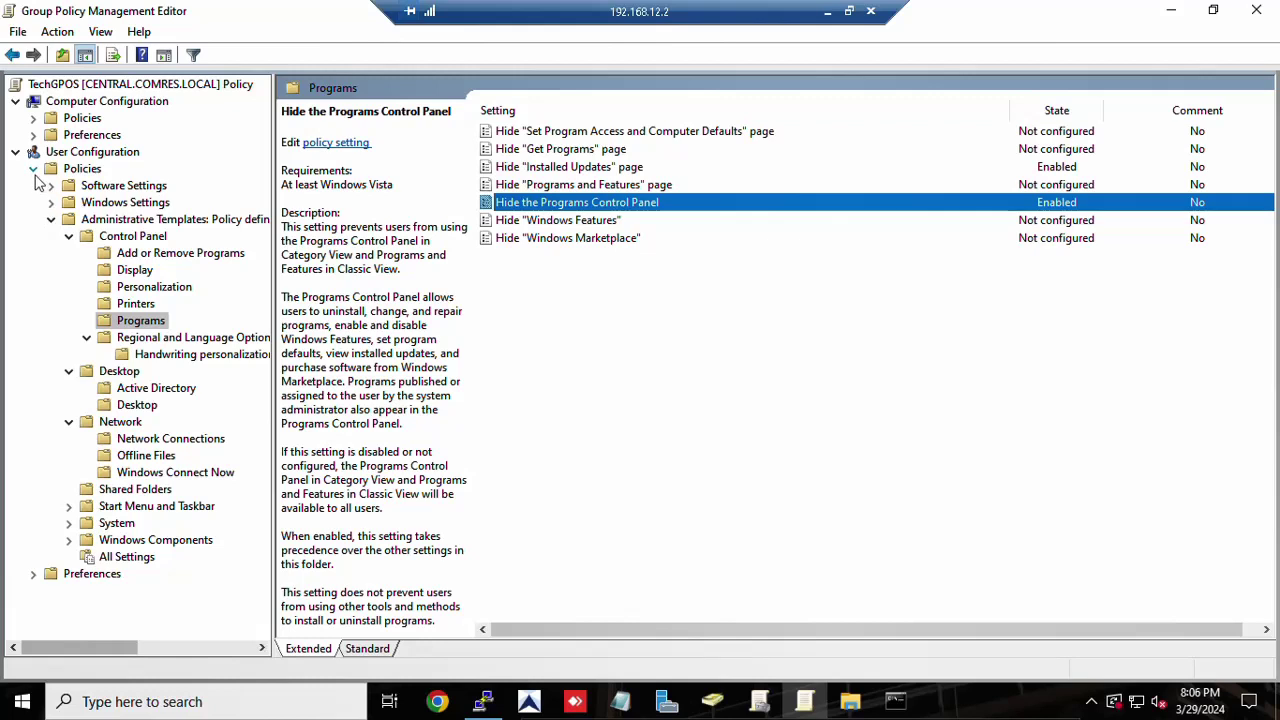
click(33, 169)
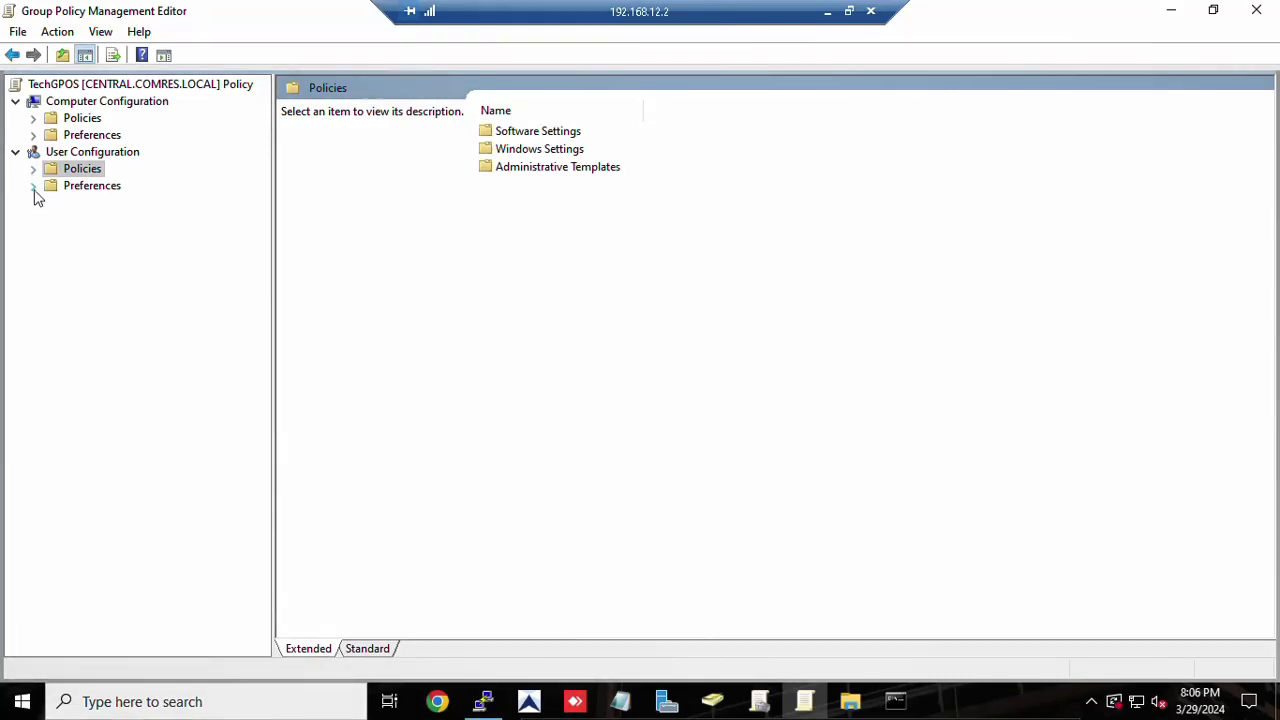
click(34, 187)
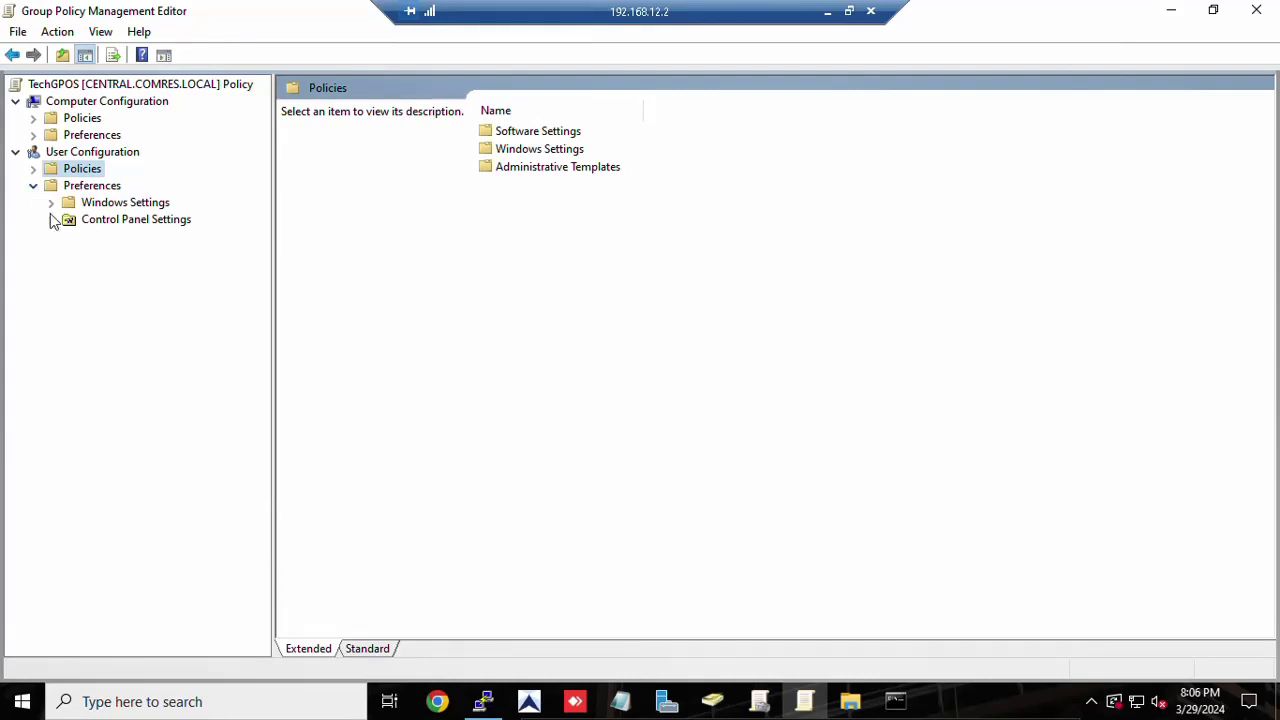
click(51, 203)
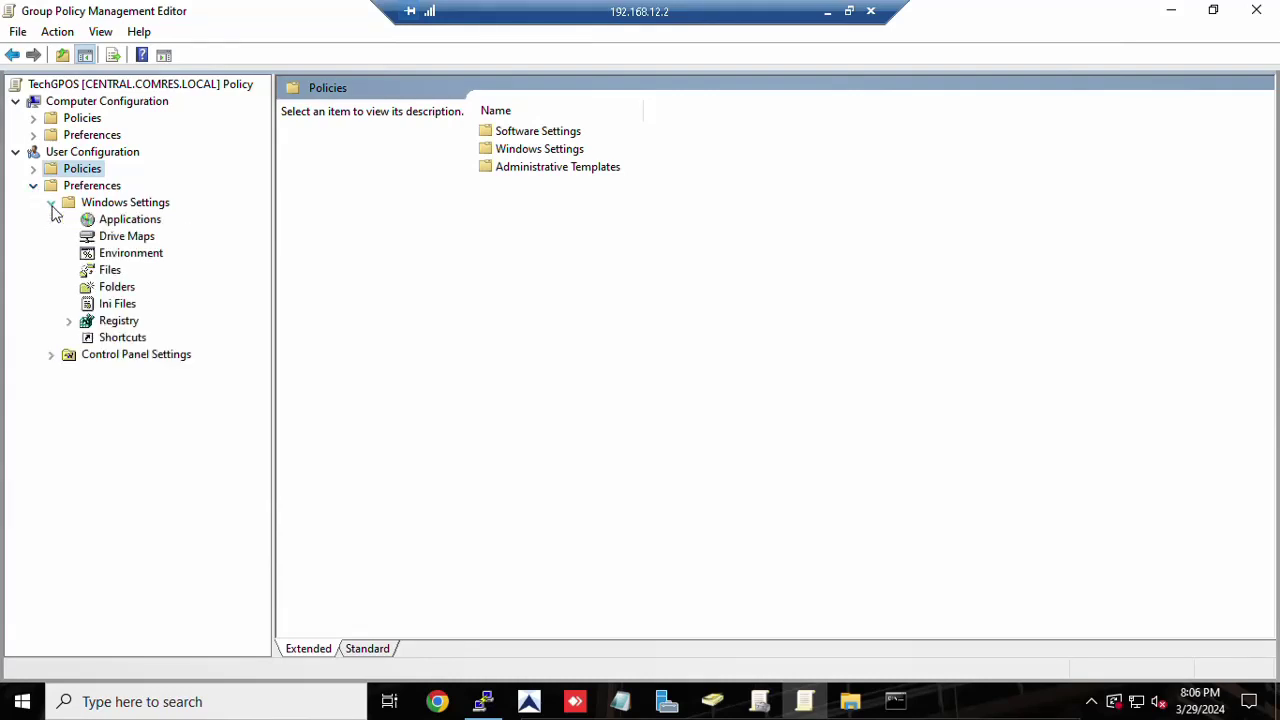
click(110, 237)
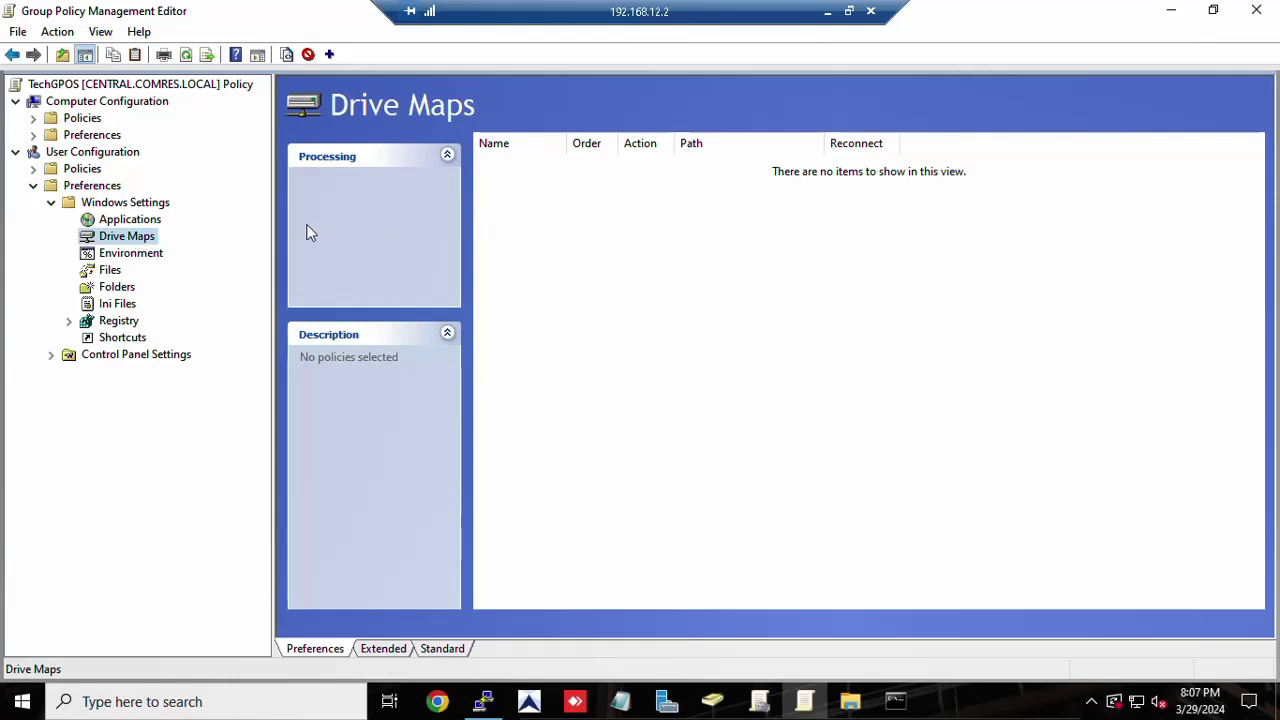
- Start a new mapped drive in Drive Maps and set its action to Create
right_click(155, 237)
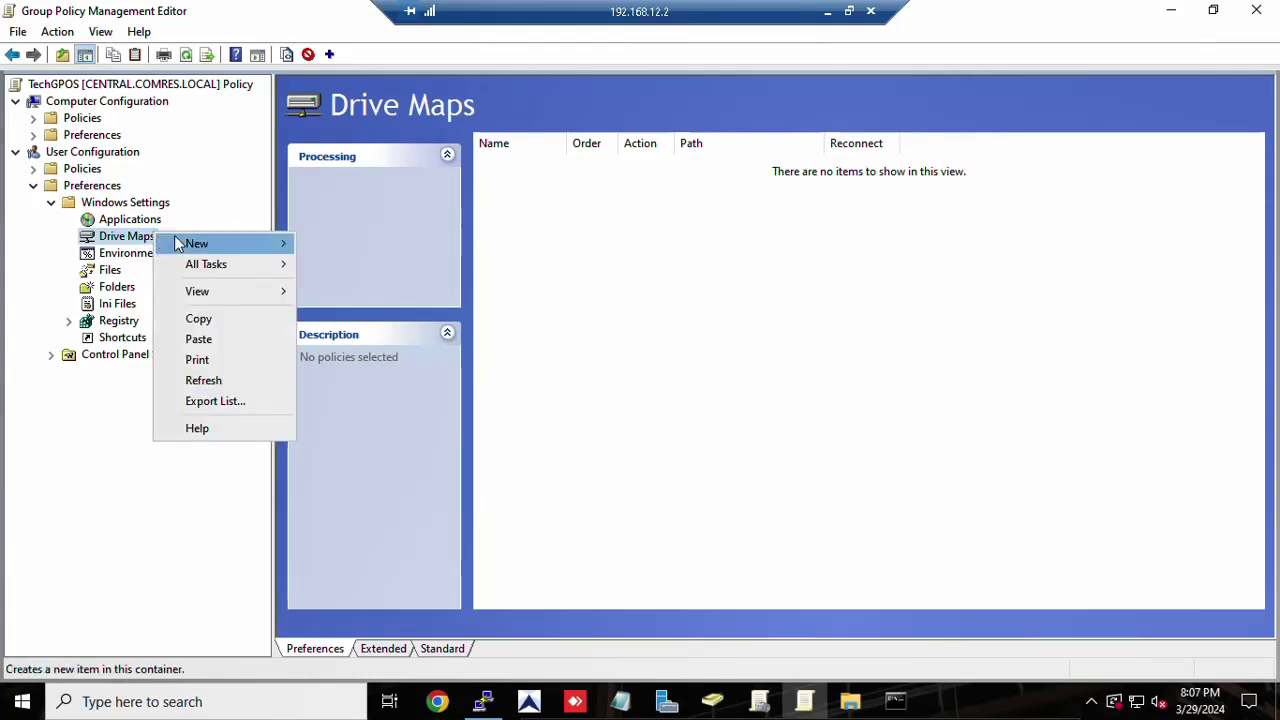
mouse_move(219, 250)
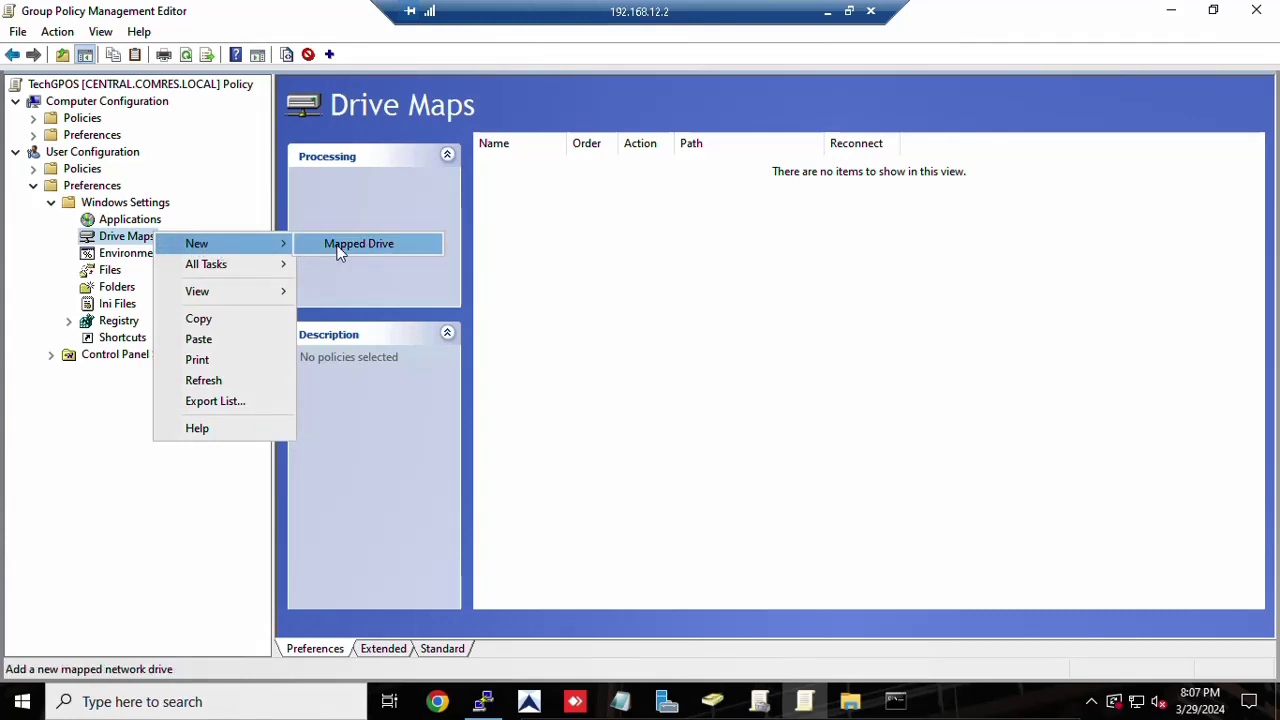
click(340, 251)
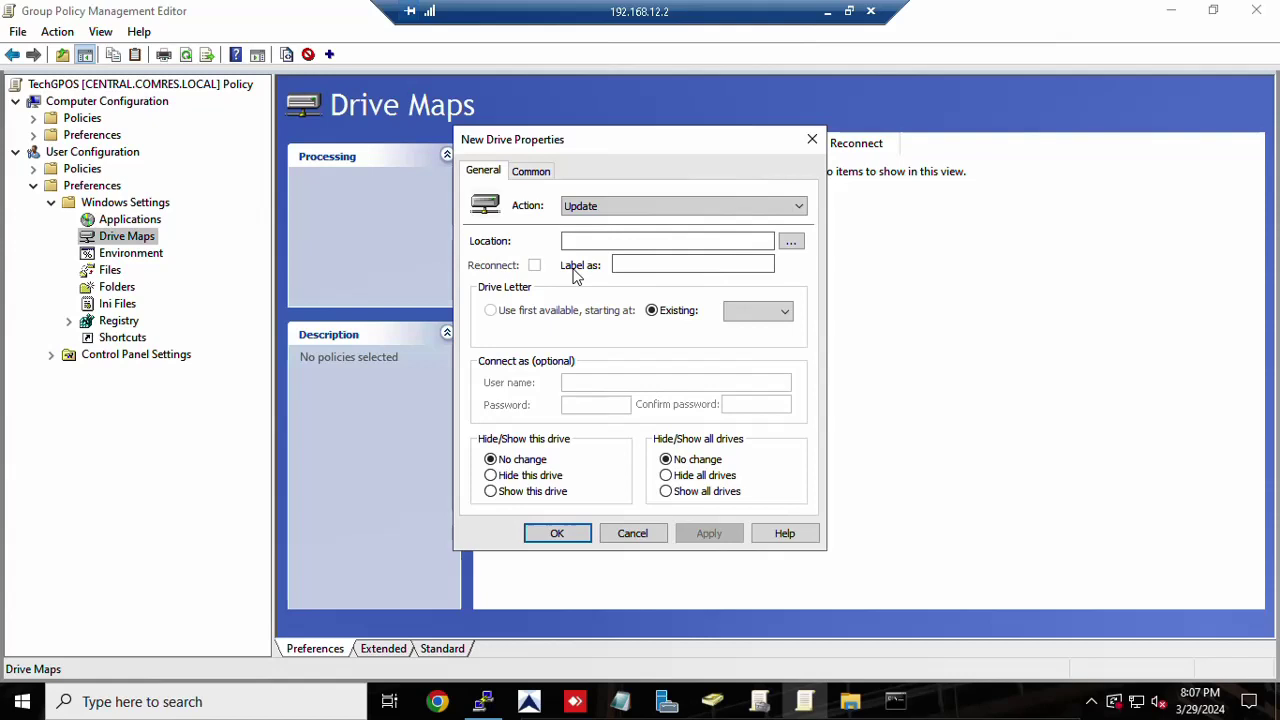
click(629, 206)
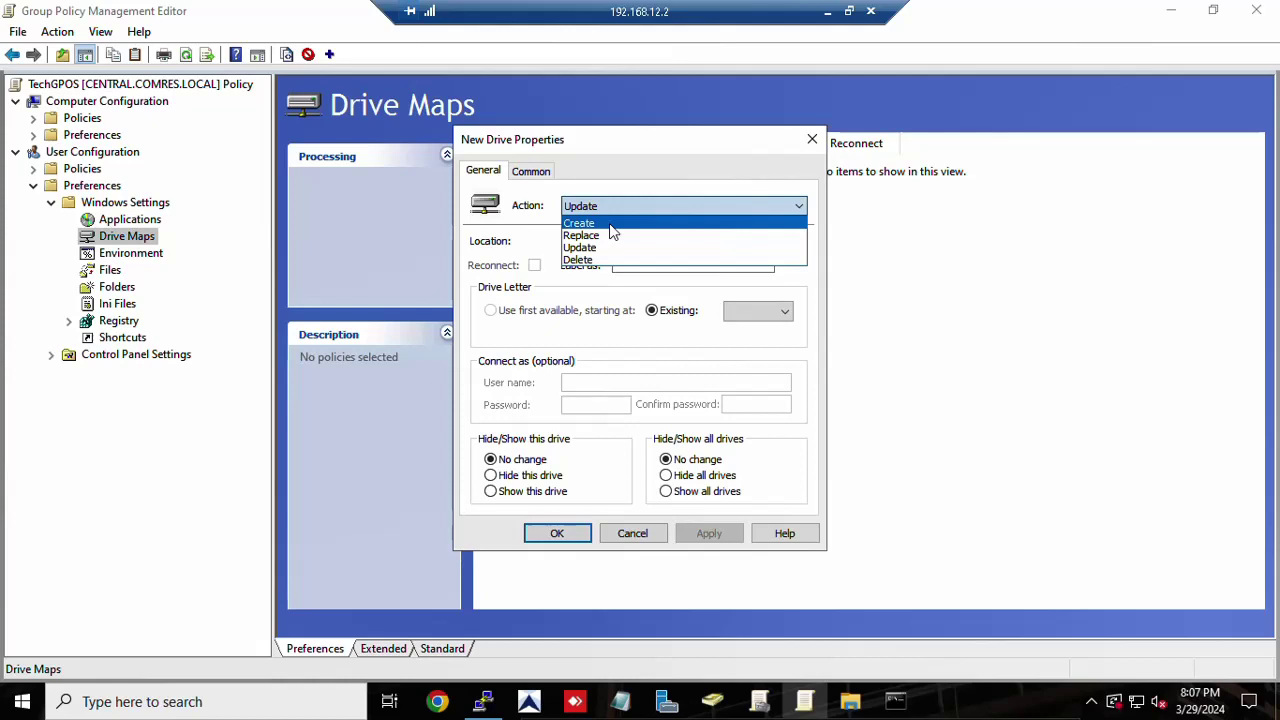
click(610, 224)
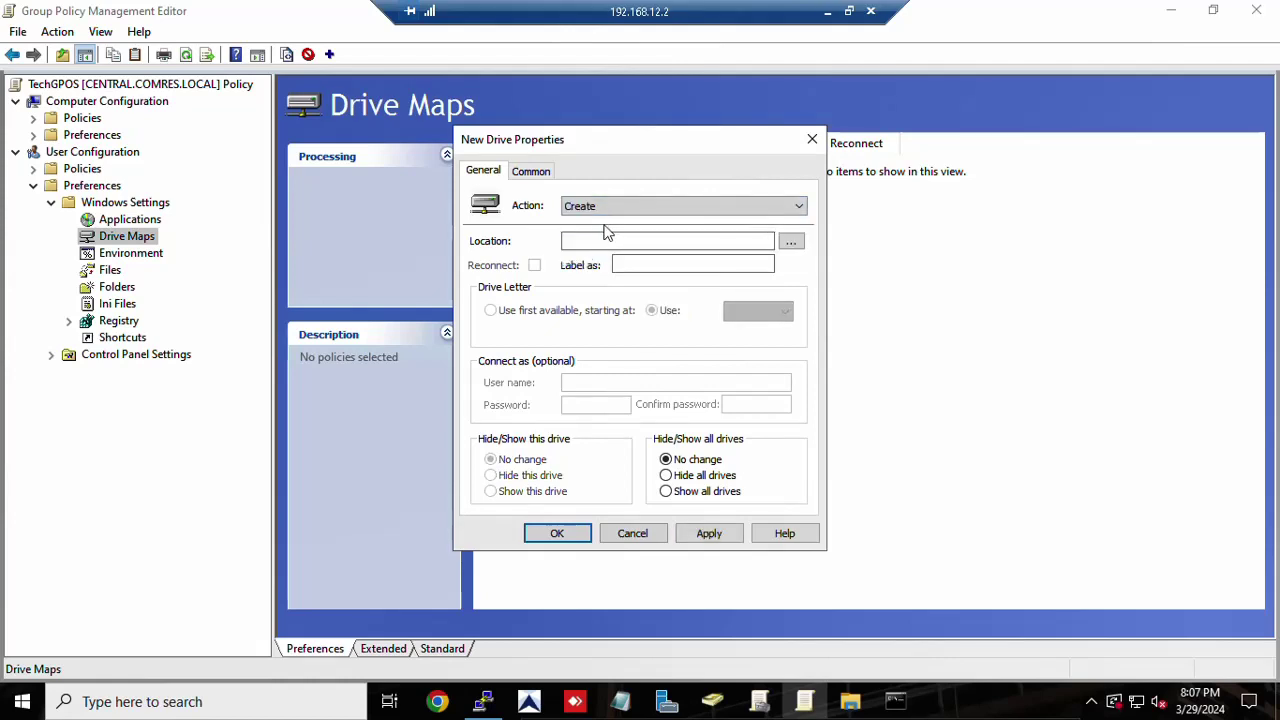
click(605, 238)
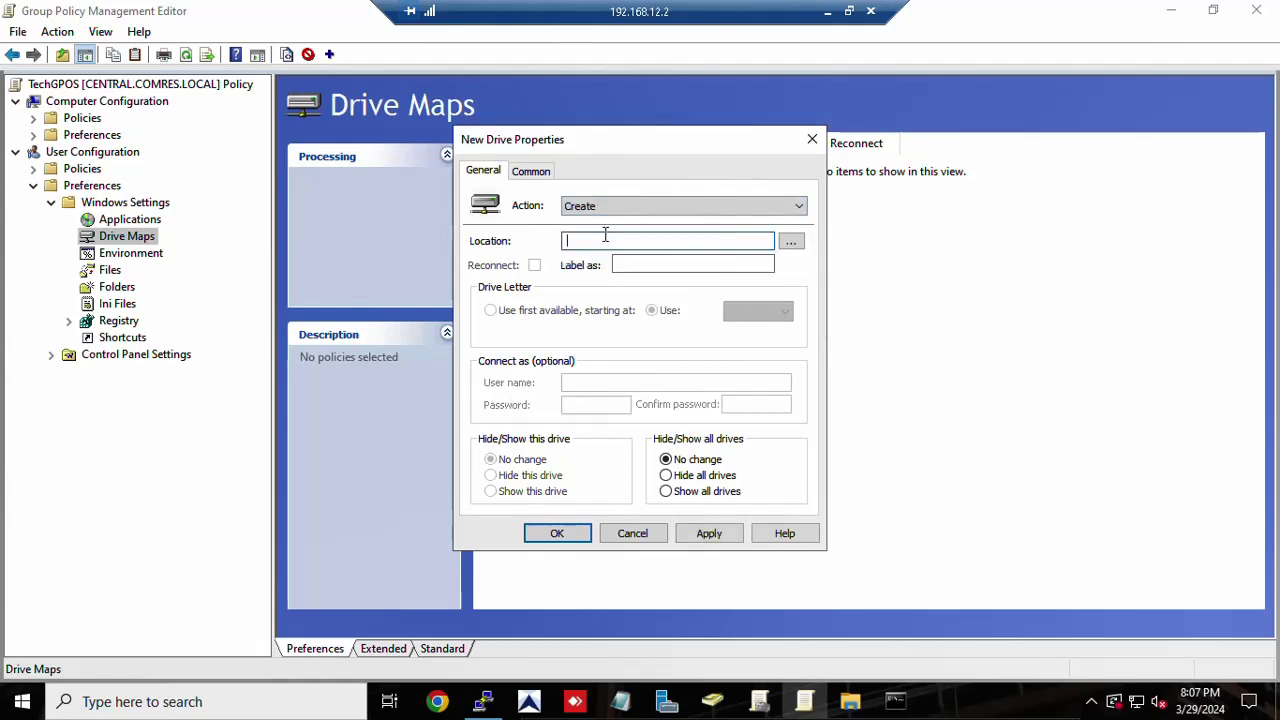
click(790, 241)
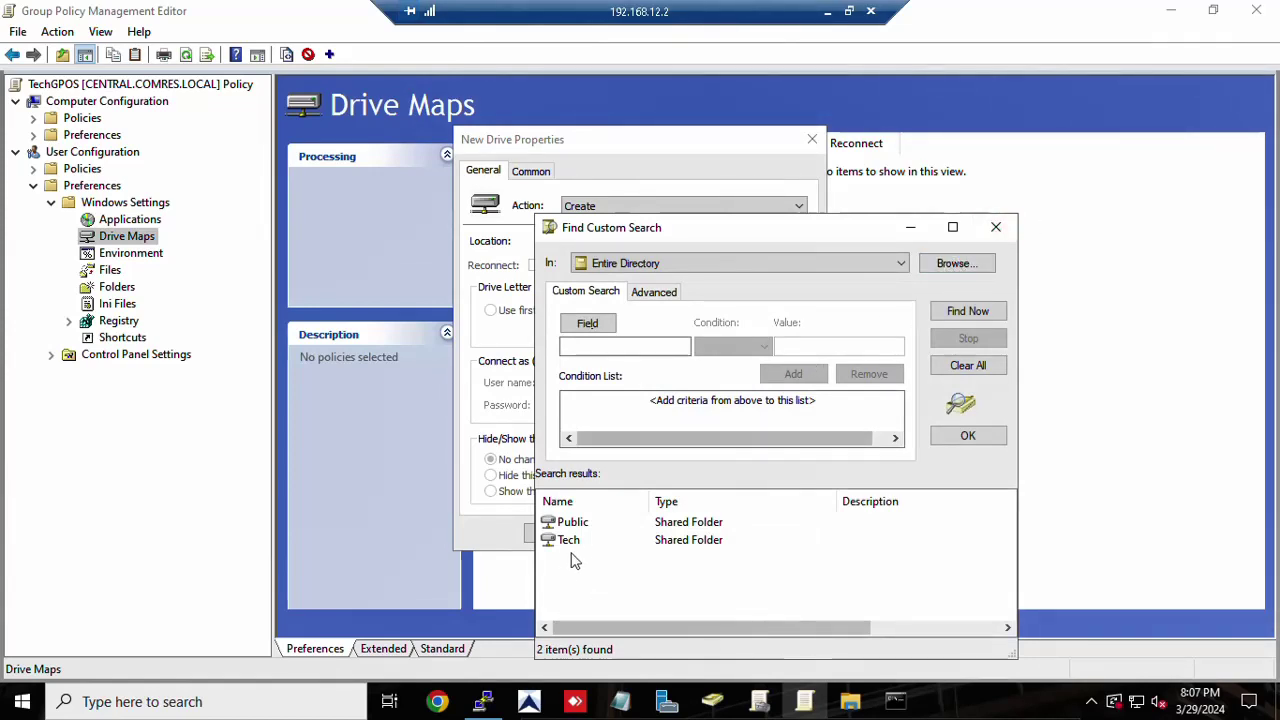
click(995, 227)
- Set the new mapped drive's location to \\central\public
click(627, 243)
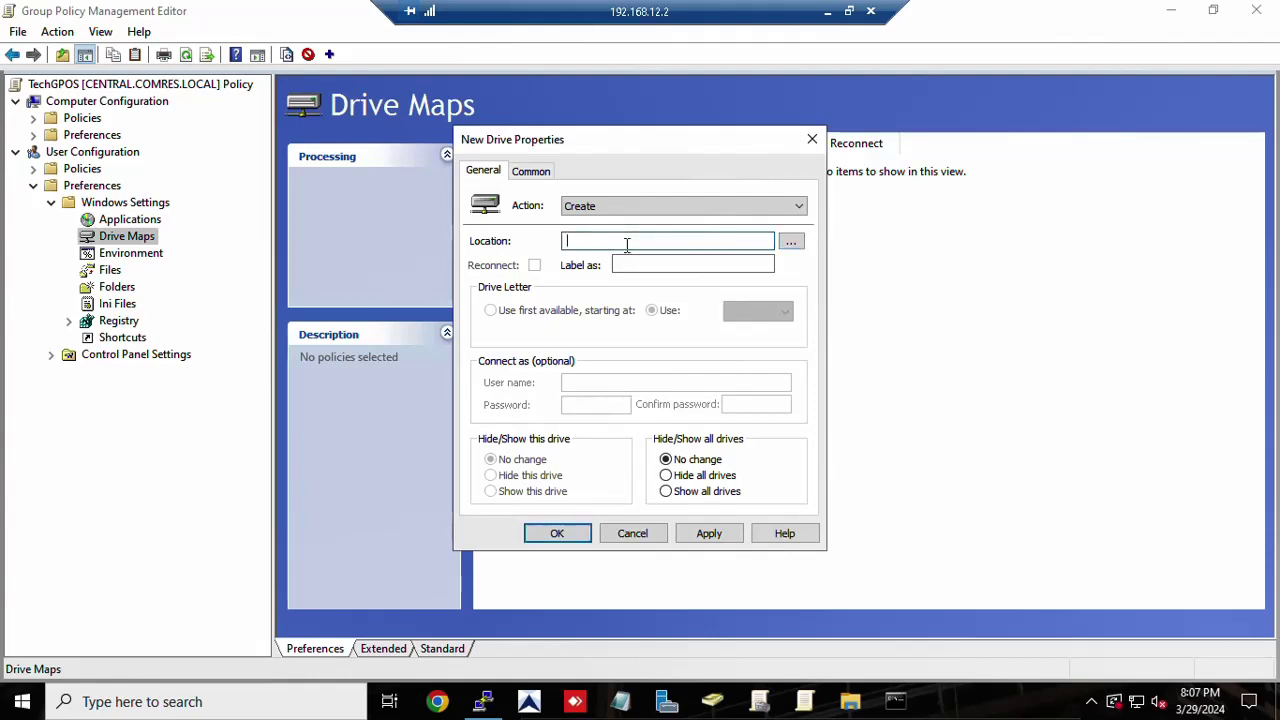
text(p)
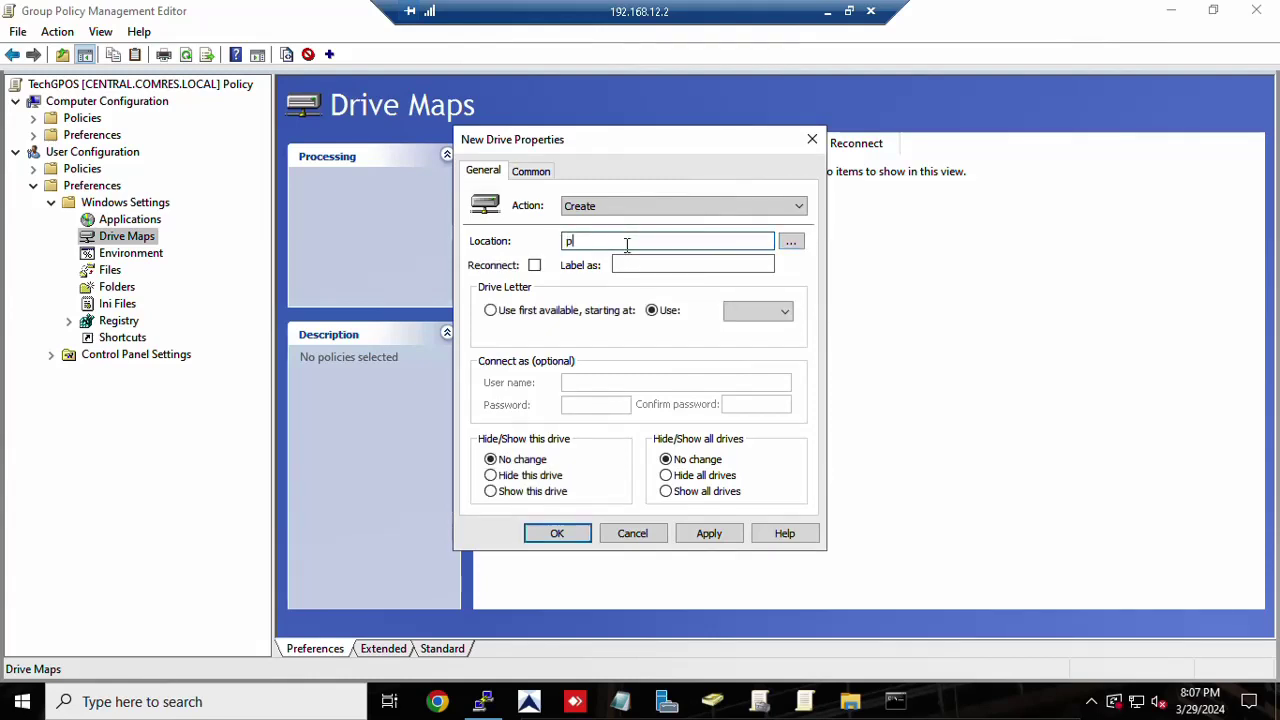
text(dd)
key(BackSpace)
key(BackSpace)
key(BackSpace)
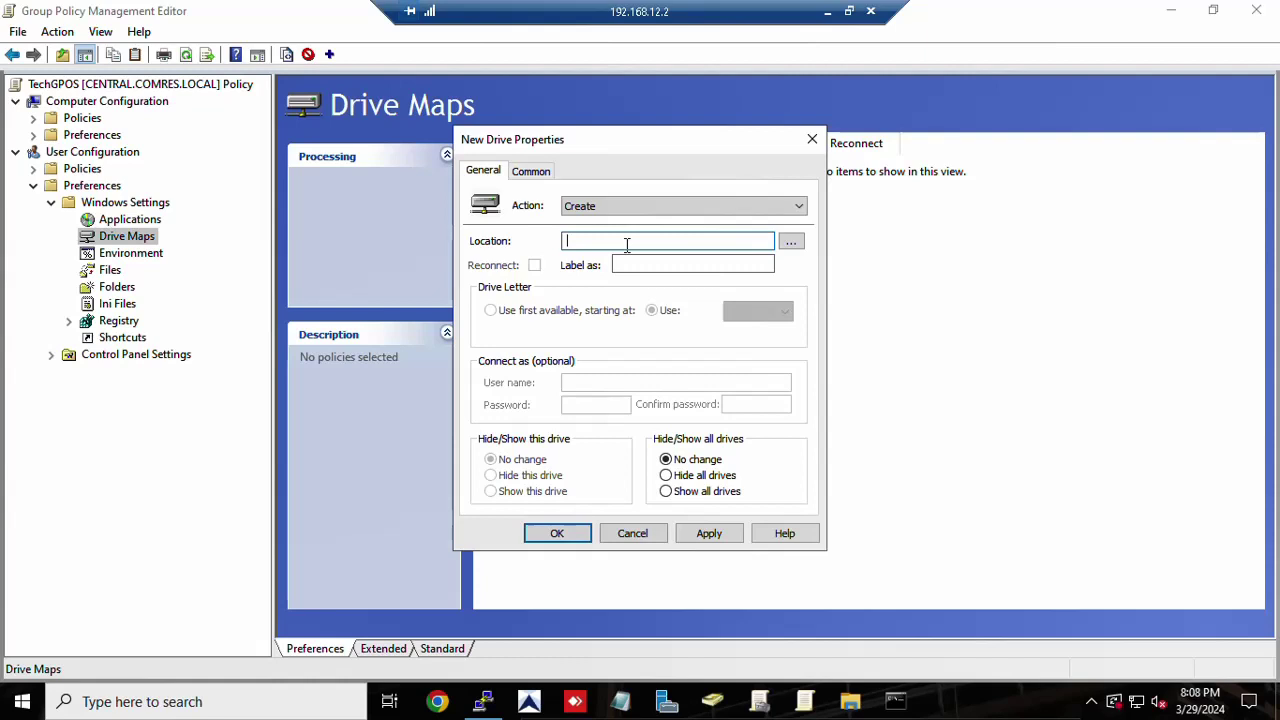
text(\)
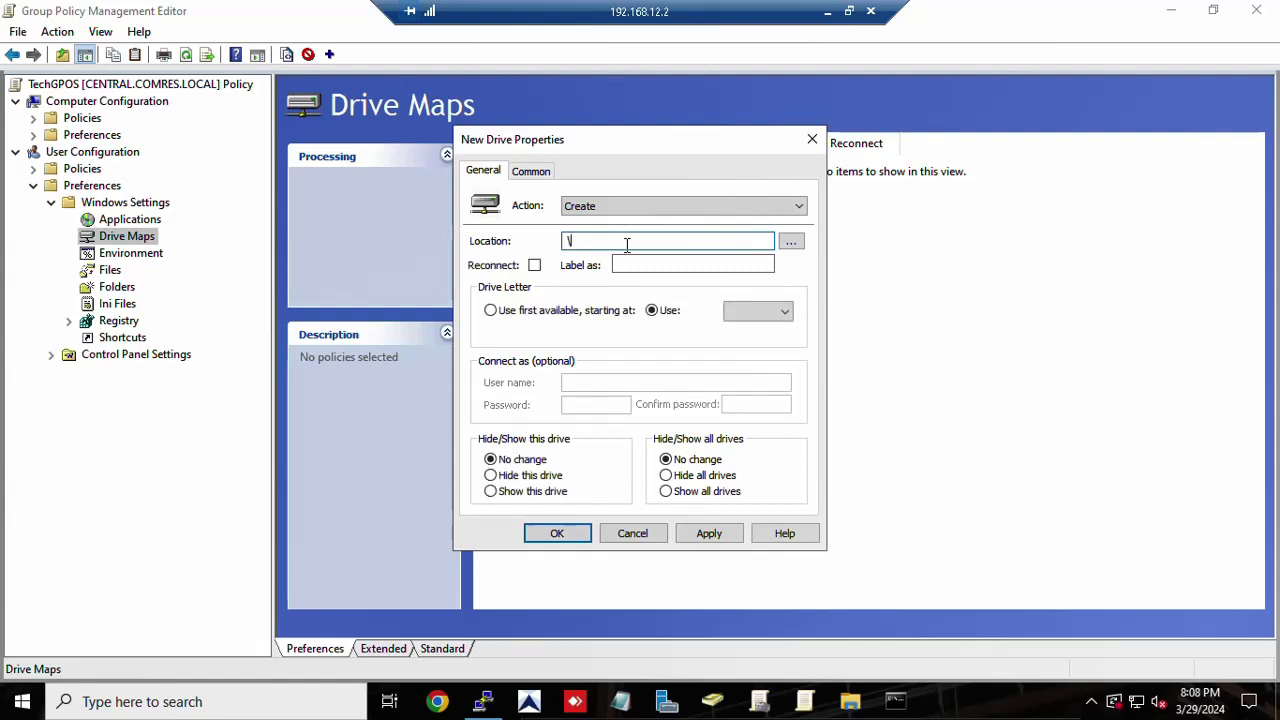
text(\central\public)
- Enable Reconnect for the new mapped drive and label it TechPublic
click(674, 264)
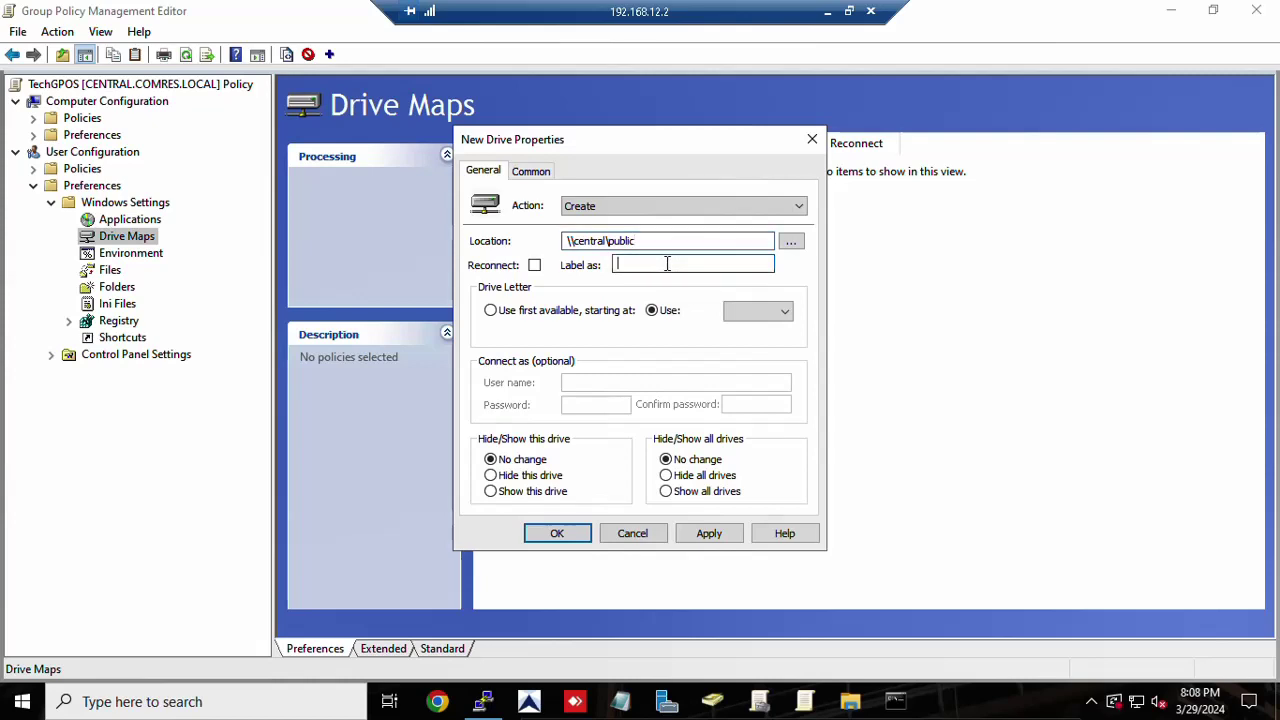
click(534, 265)
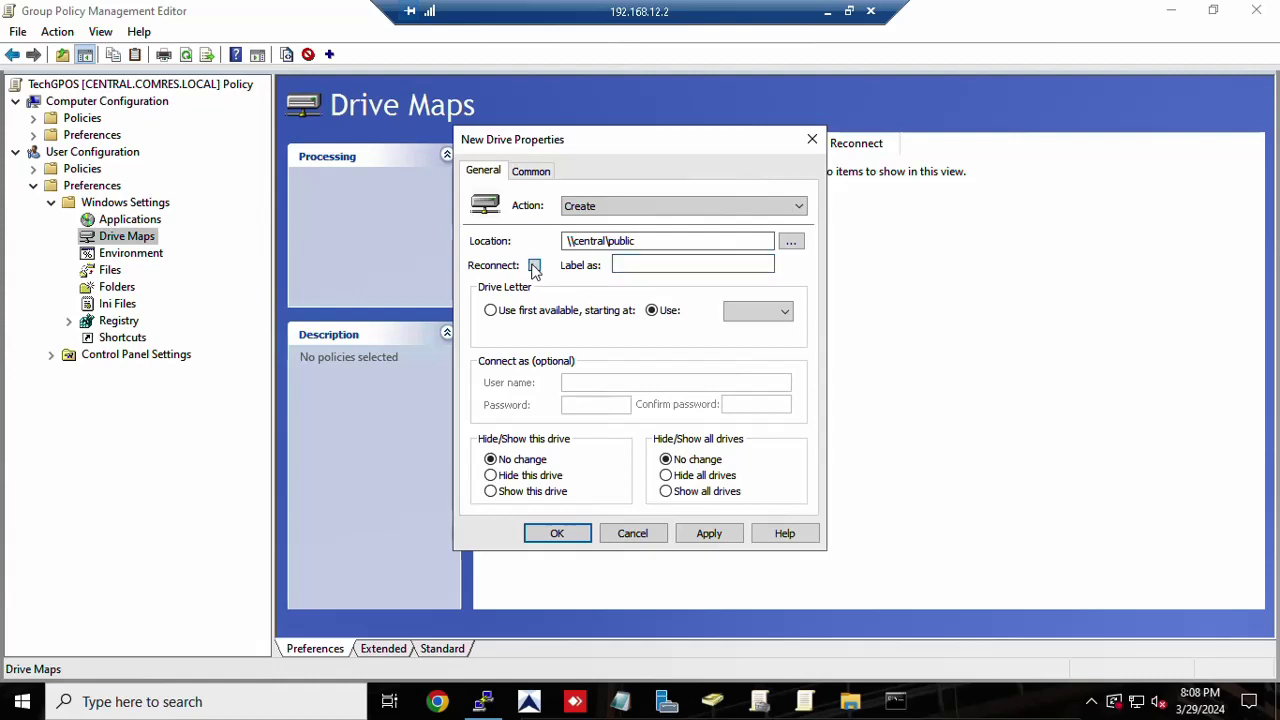
click(654, 264)
text(T)
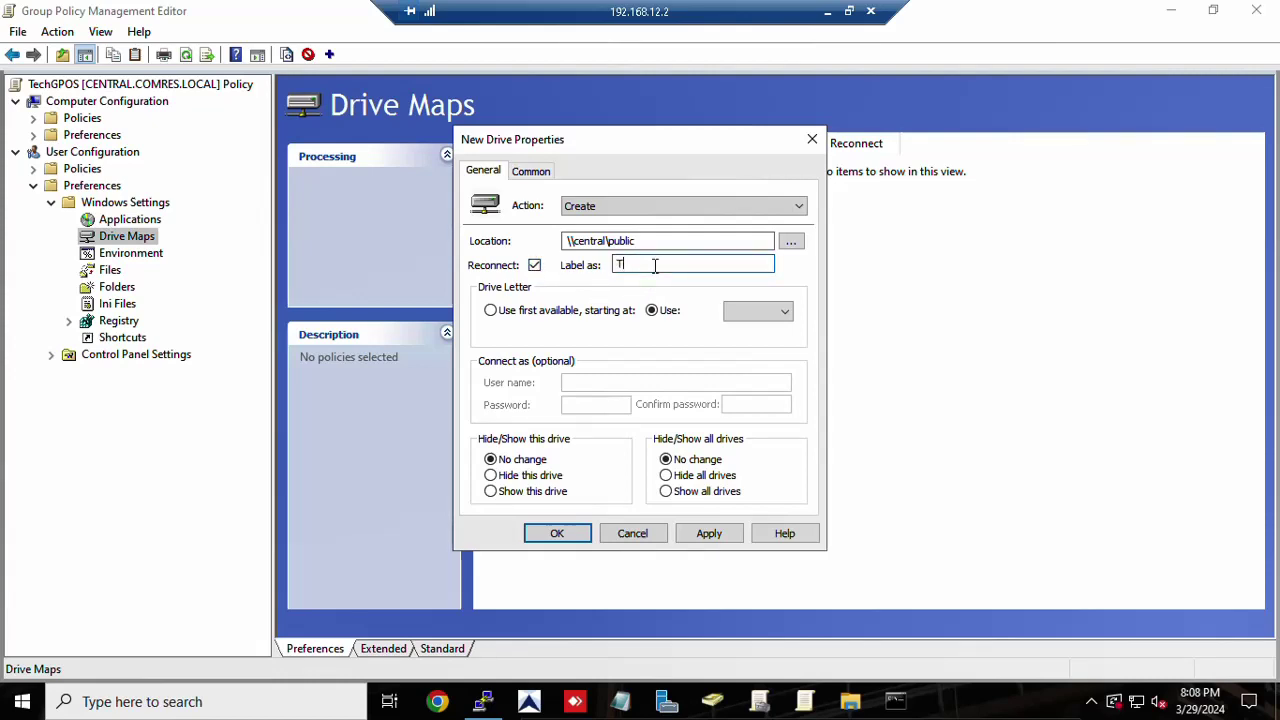
text(echPublic)
- Assign drive letter P to the TechPublic mapped drive
click(785, 314)
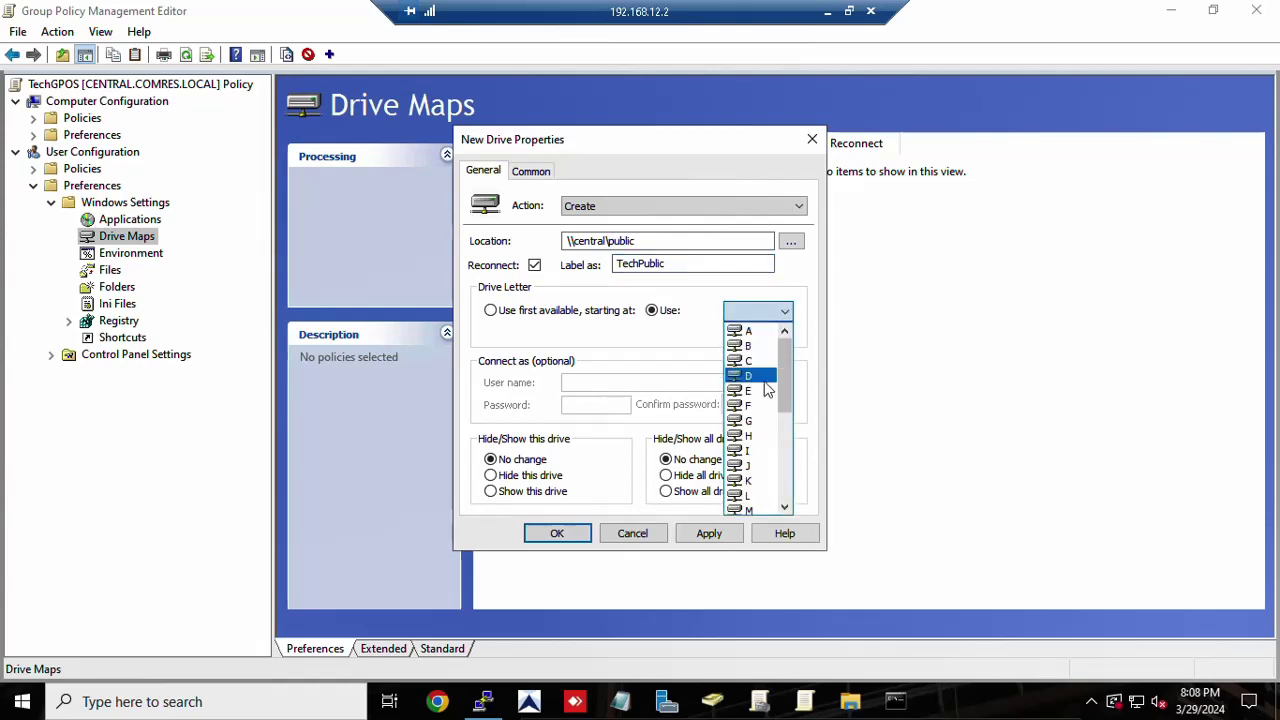
click(747, 485)
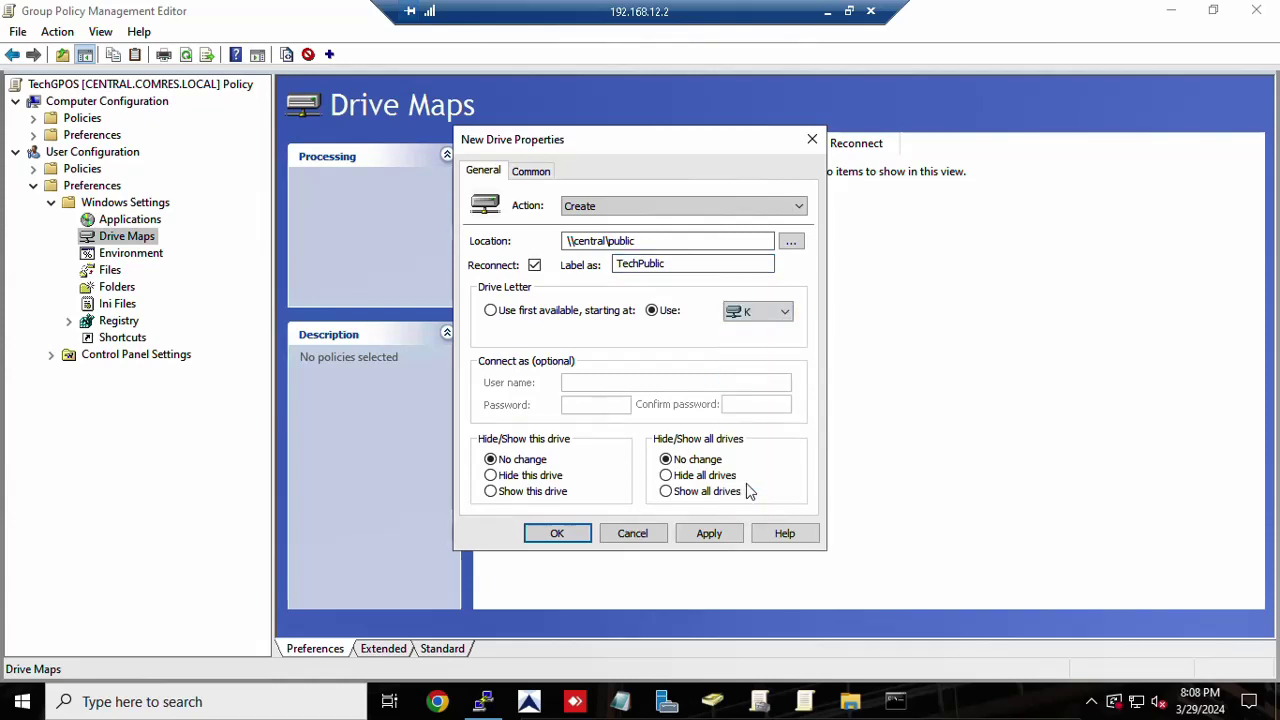
click(779, 318)
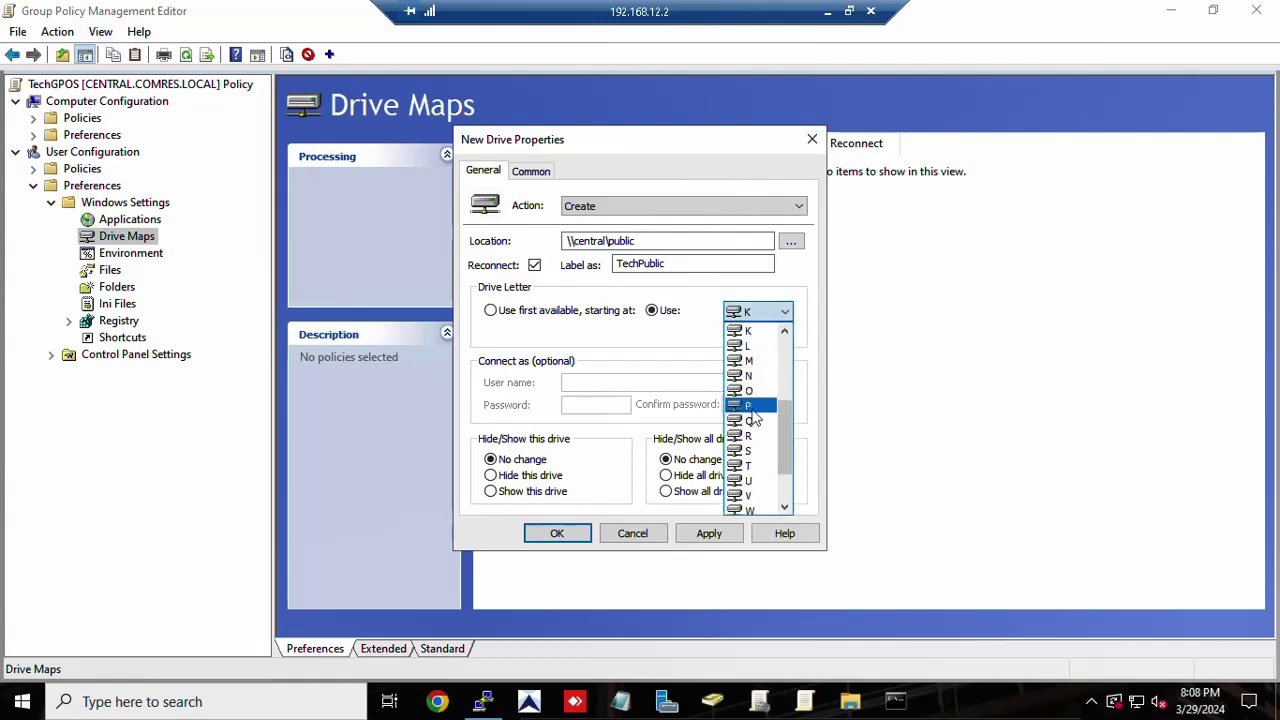
click(755, 418)
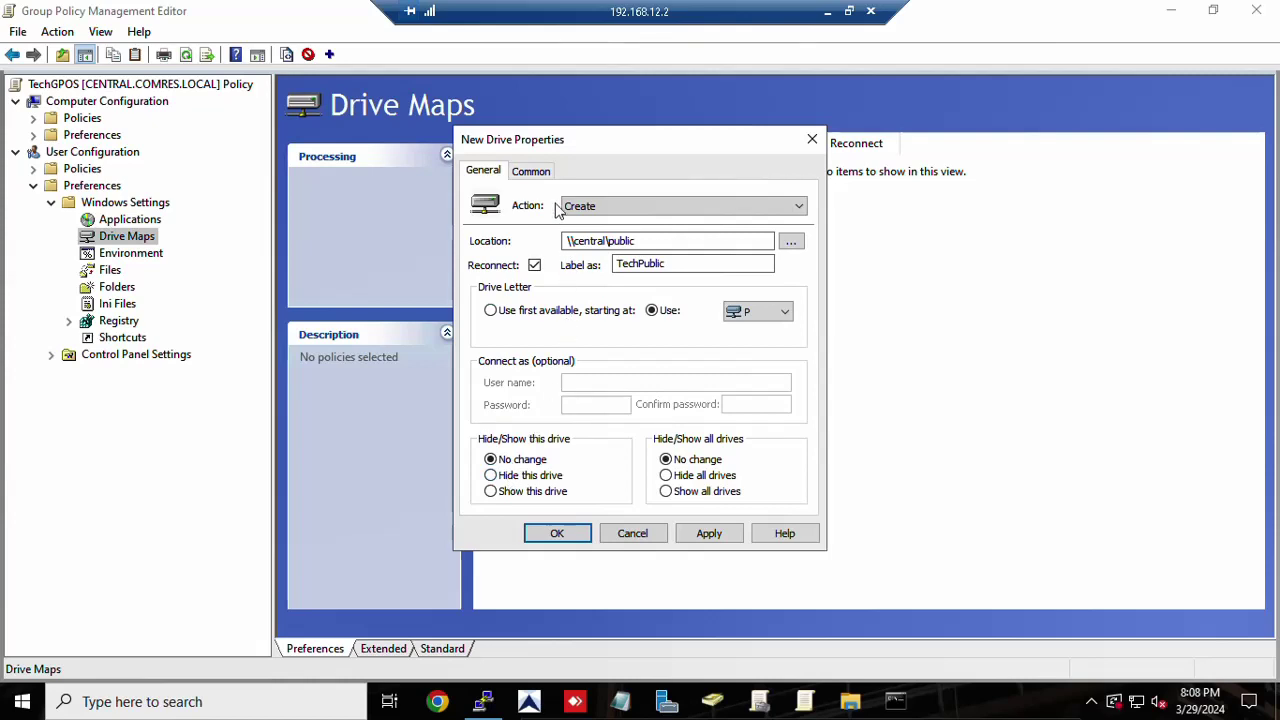
- Select the TechGS group in Active Directory Users and Computers to check it, and return to the Group Policy Management Editor
click(714, 702)
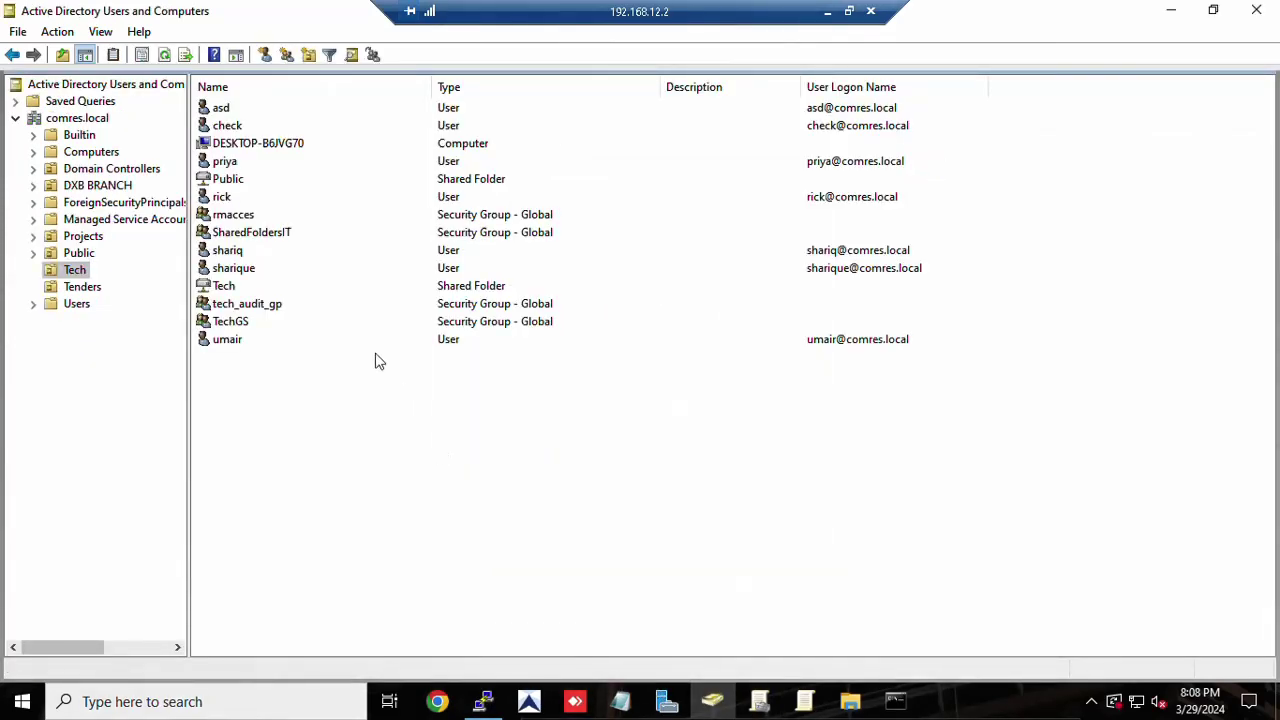
click(246, 330)
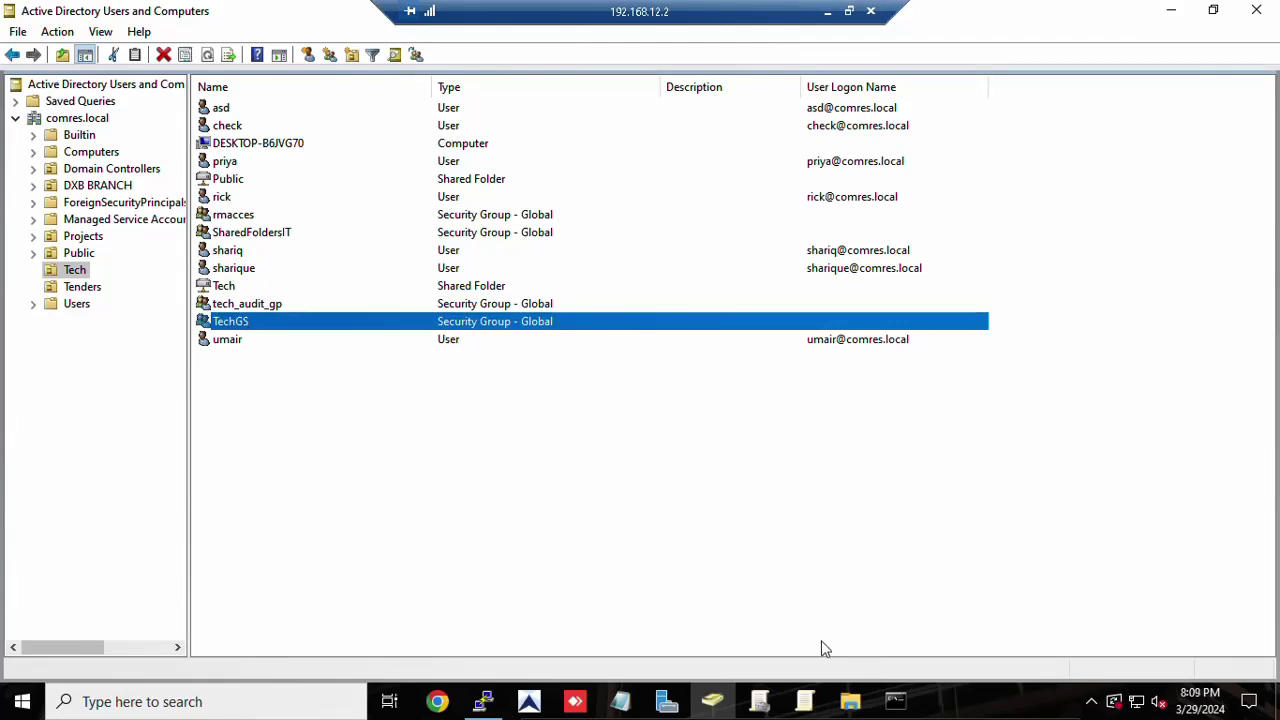
click(805, 700)
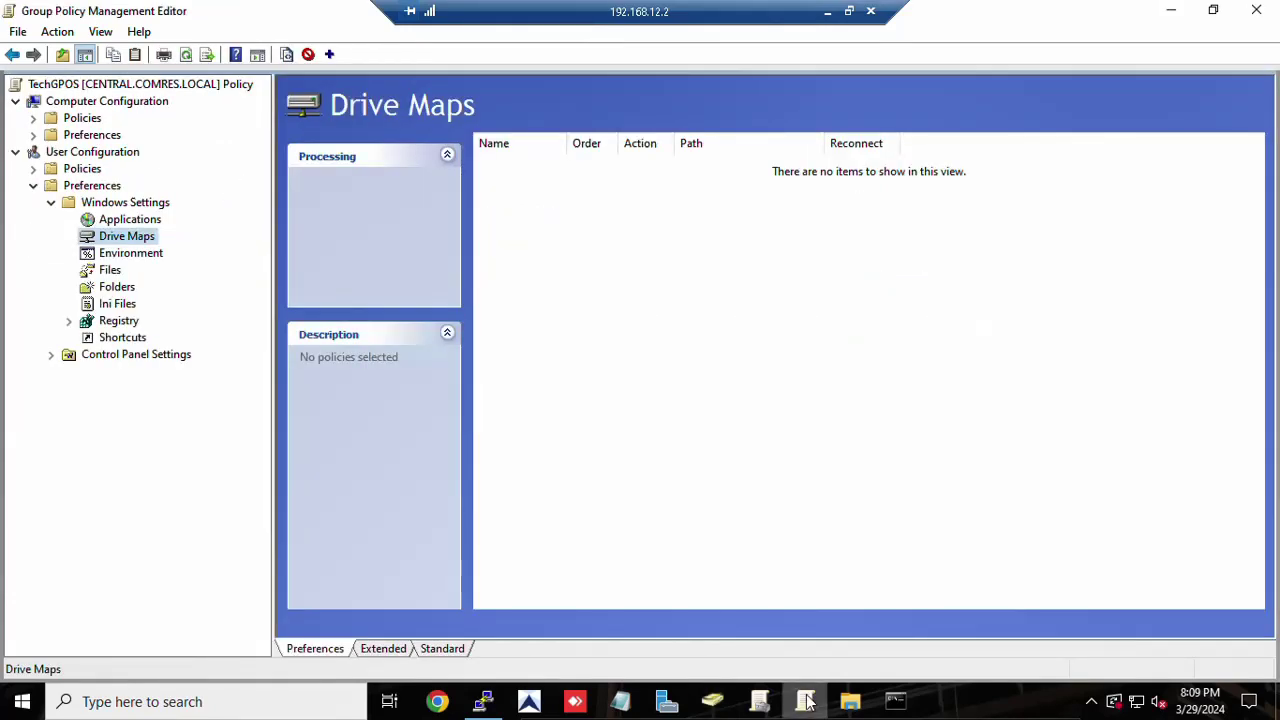
mouse_move(805, 698)
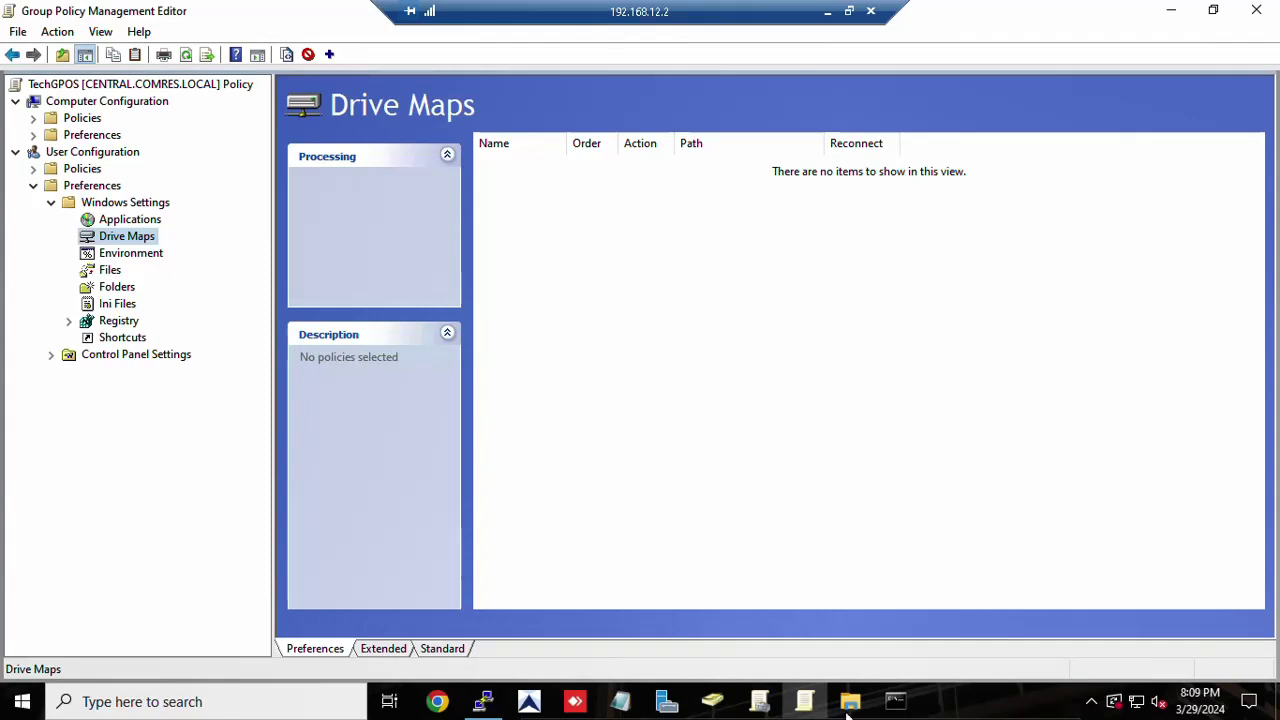
mouse_move(804, 701)
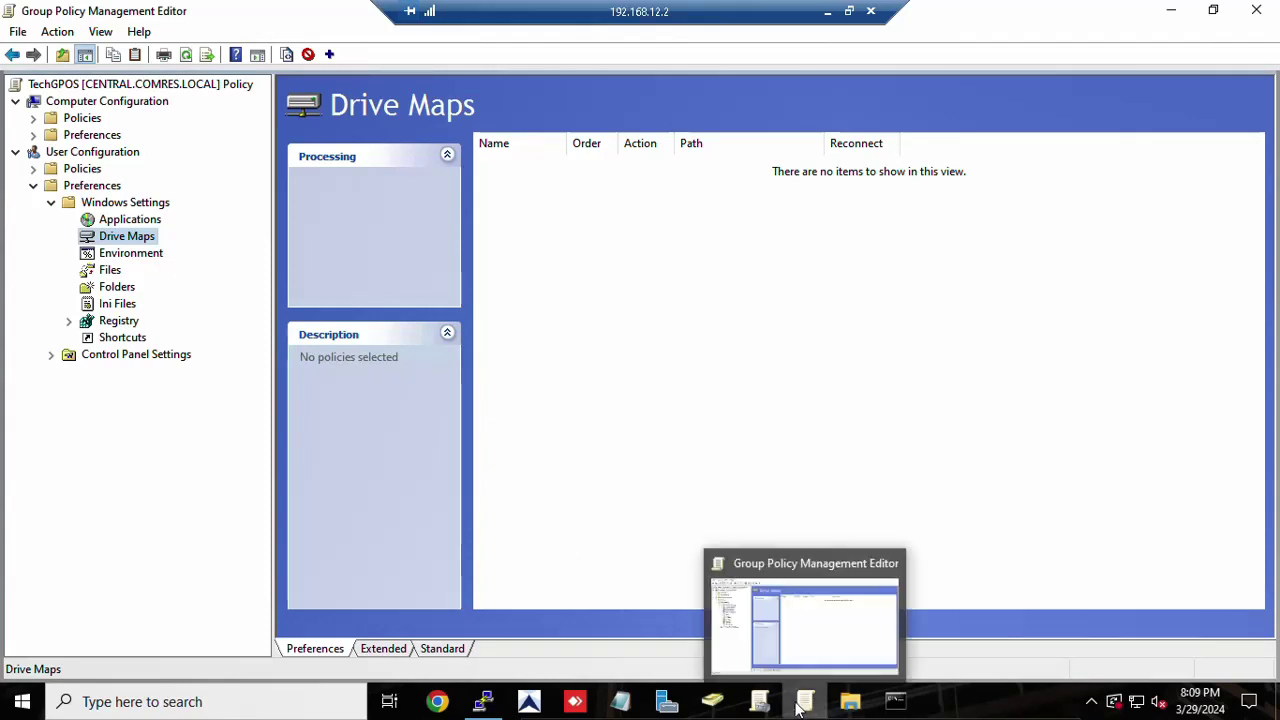
- Bring the properties of the pending TechPublic mapped drive back up from Drive Maps
right_click(142, 237)
mouse_move(203, 245)
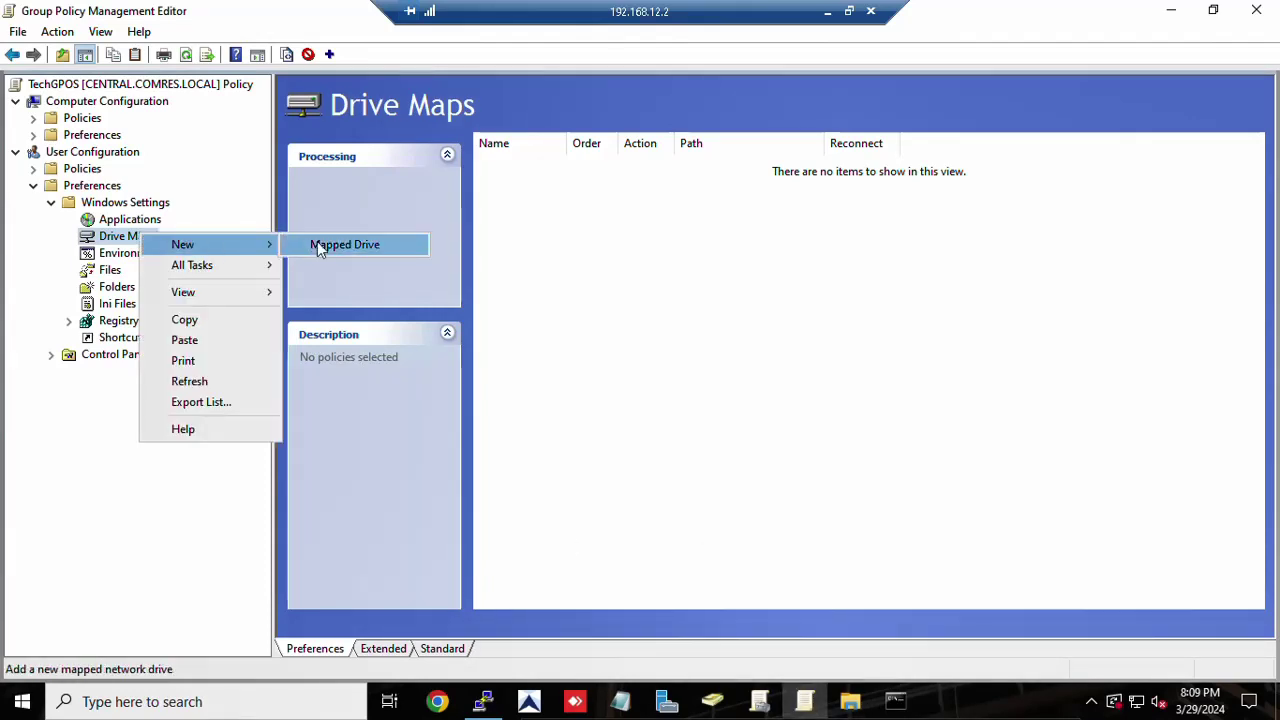
click(331, 248)
click(695, 384)
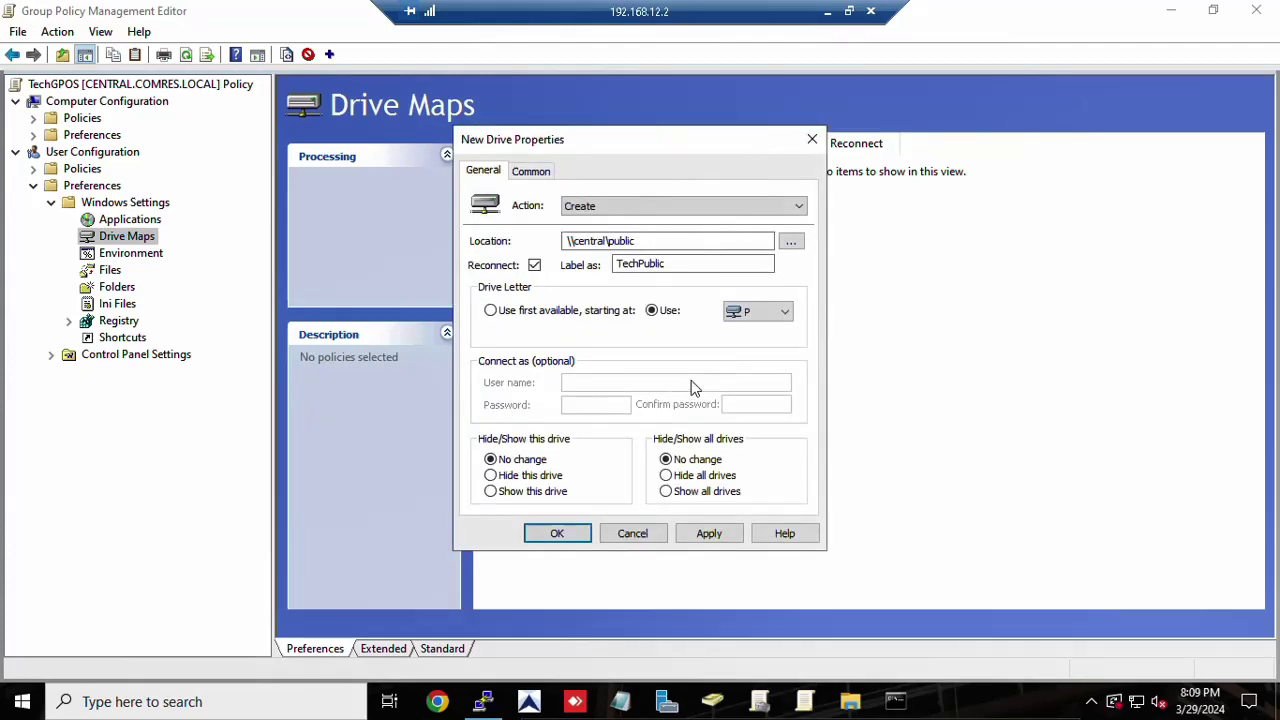
- Enable running in the logged-on user's security context and item-level targeting for the TechPublic mapped drive
click(531, 172)
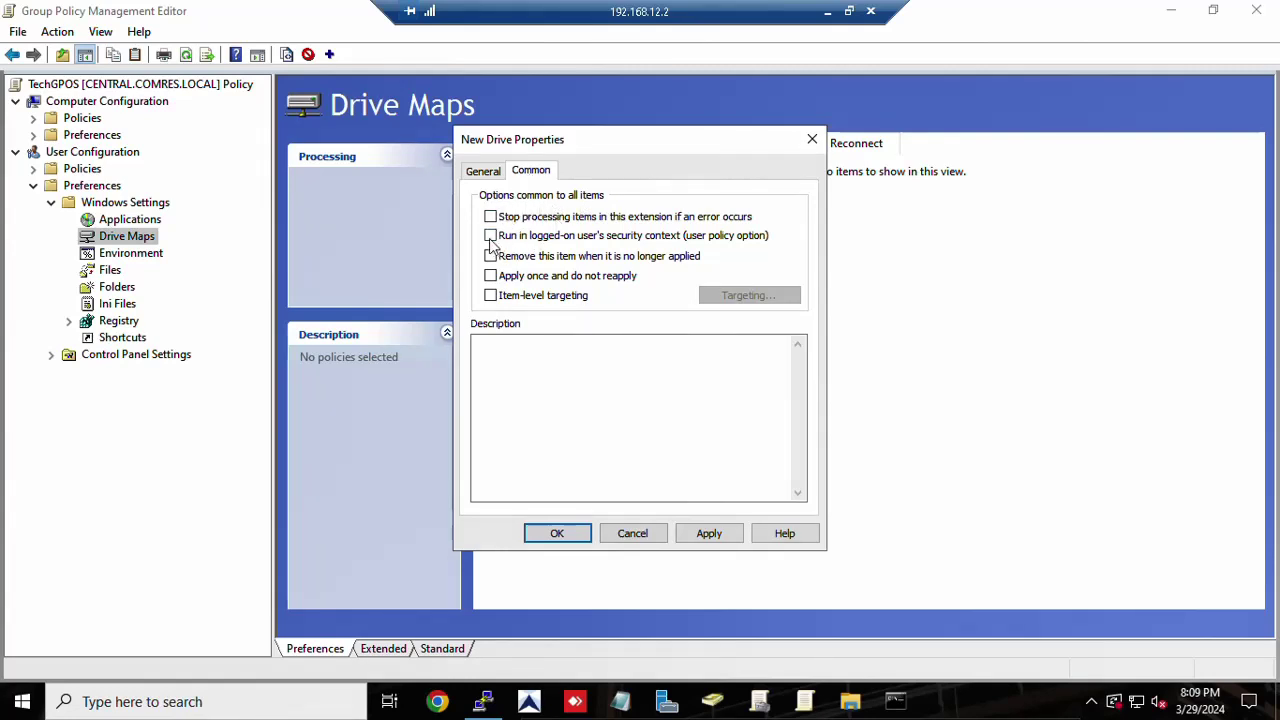
click(590, 245)
click(490, 296)
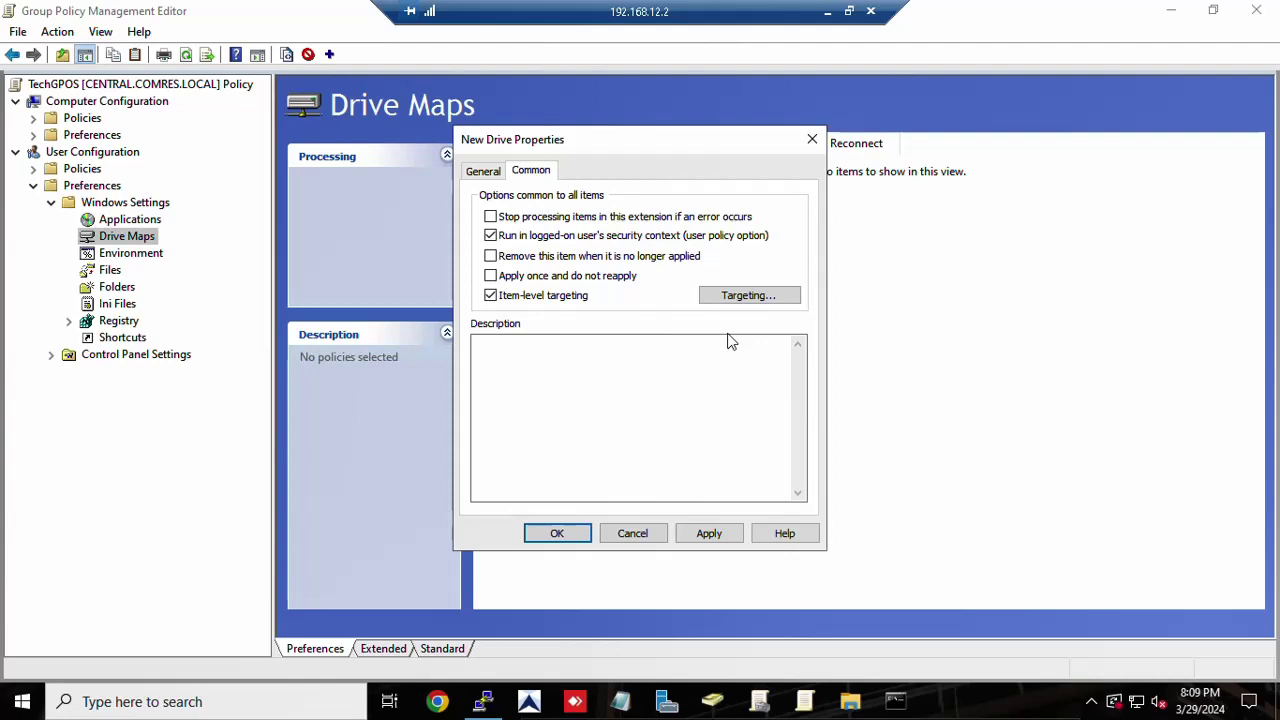
- Add a Security Group targeting item to the mapped drive's item-level targeting
click(729, 304)
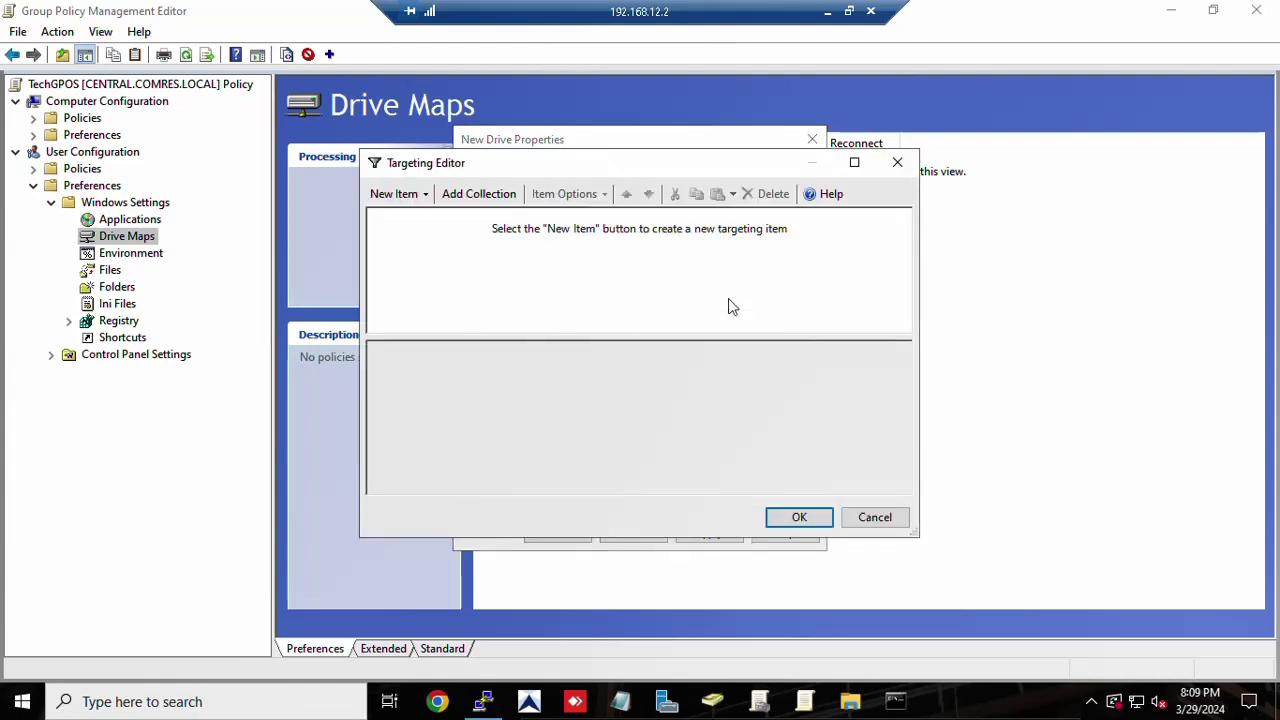
click(424, 196)
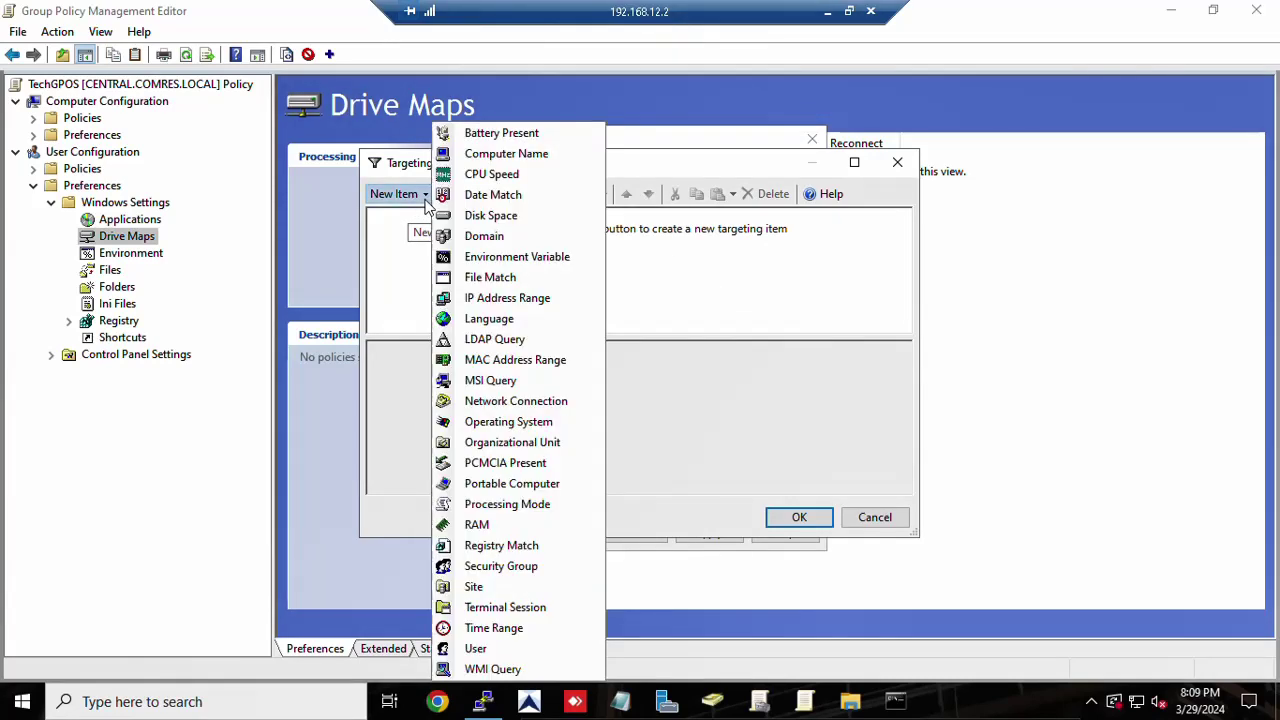
click(527, 568)
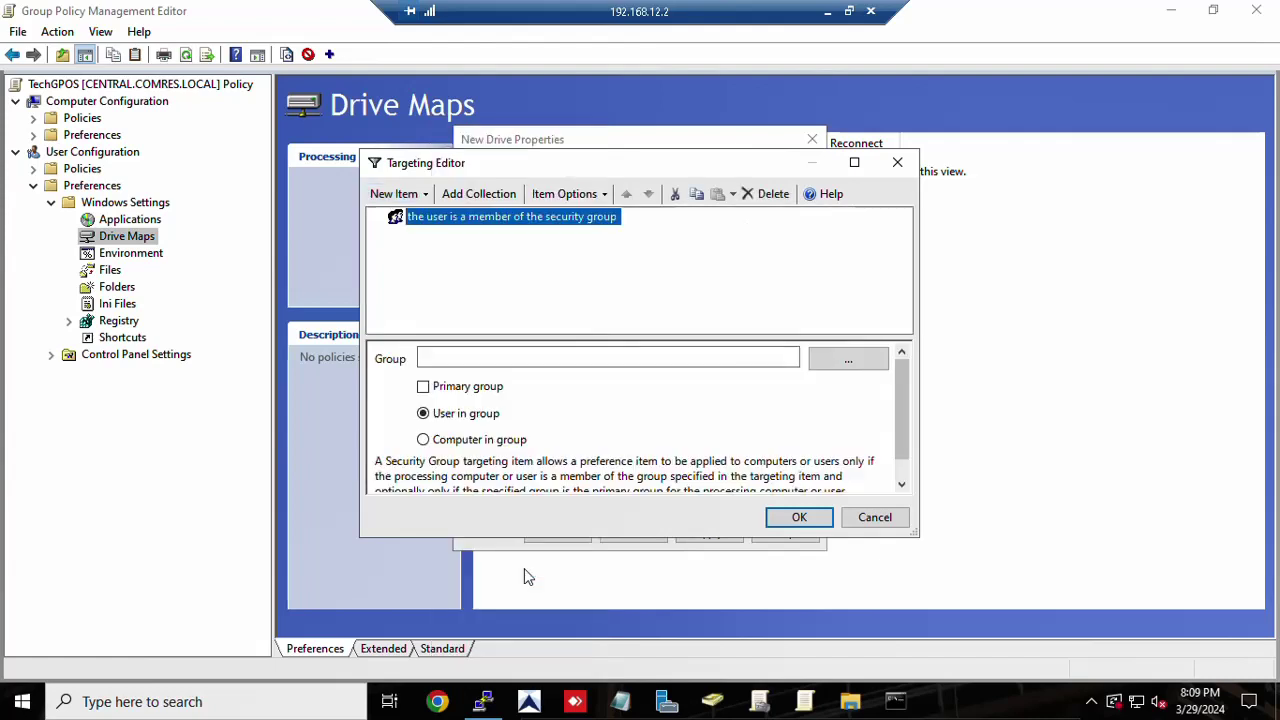
- Find the TechGS group in the comres.local directory and set it as the group of the targeting item
click(840, 360)
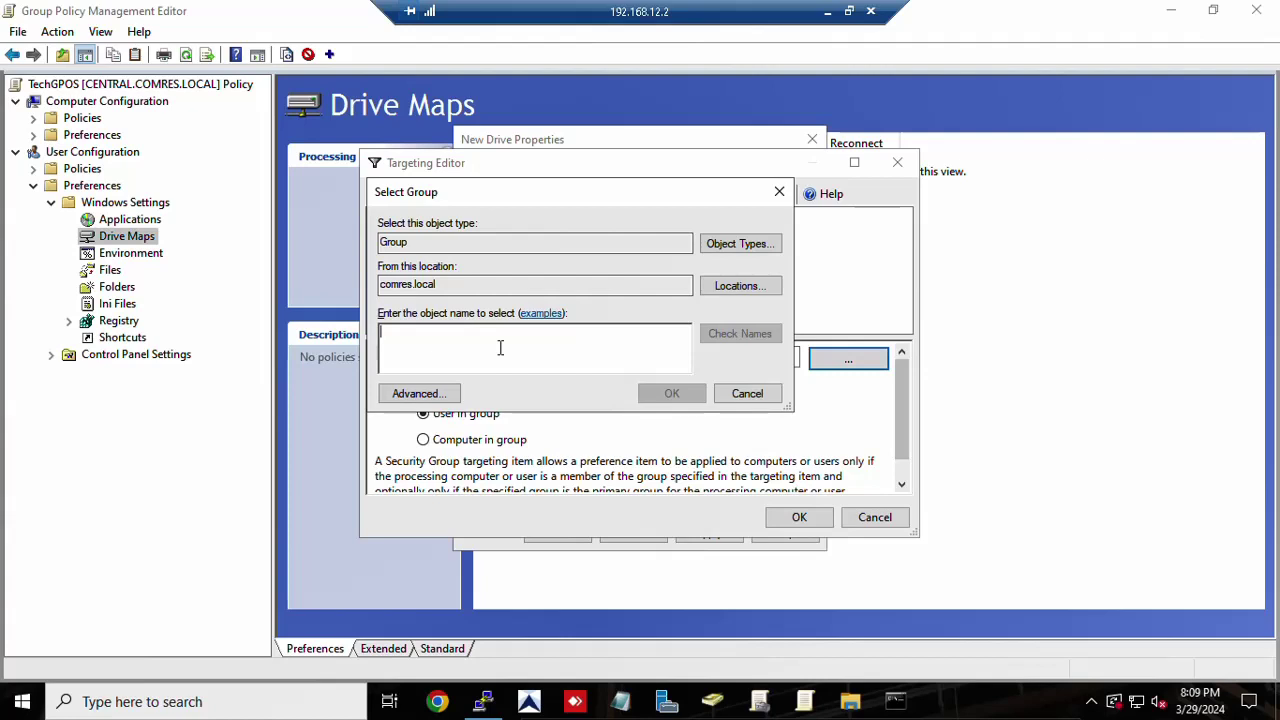
click(414, 393)
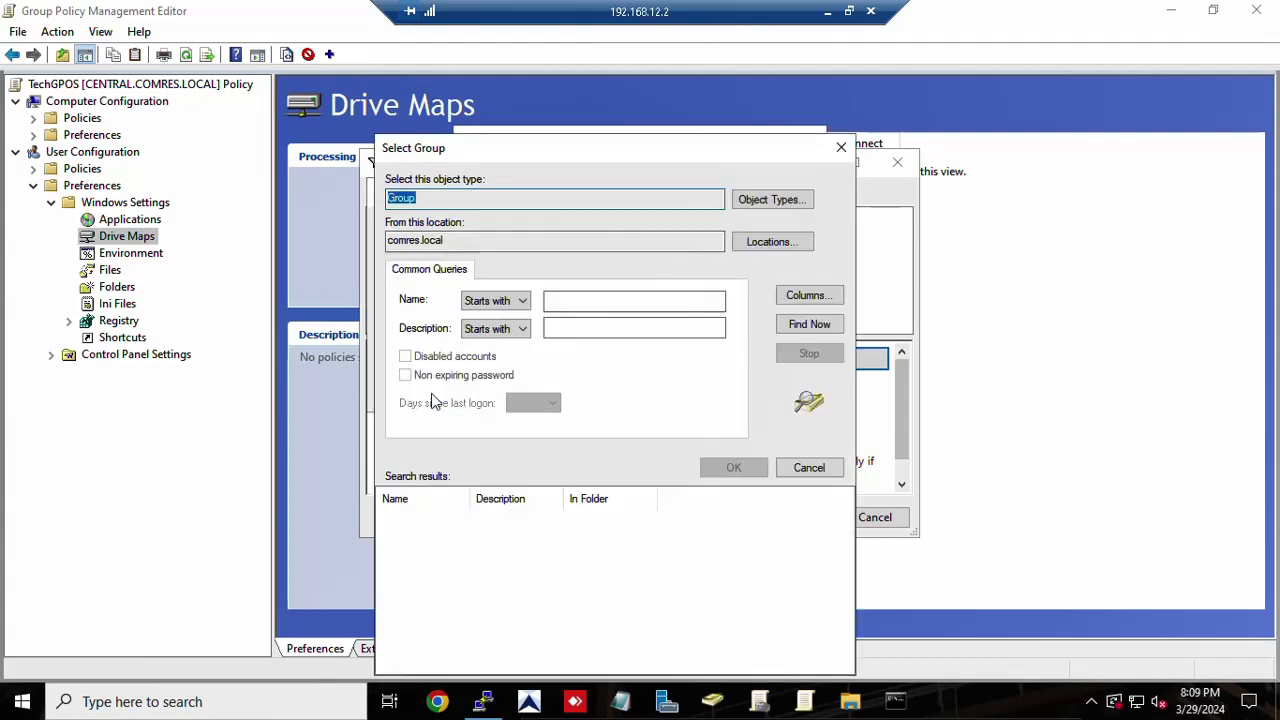
click(809, 324)
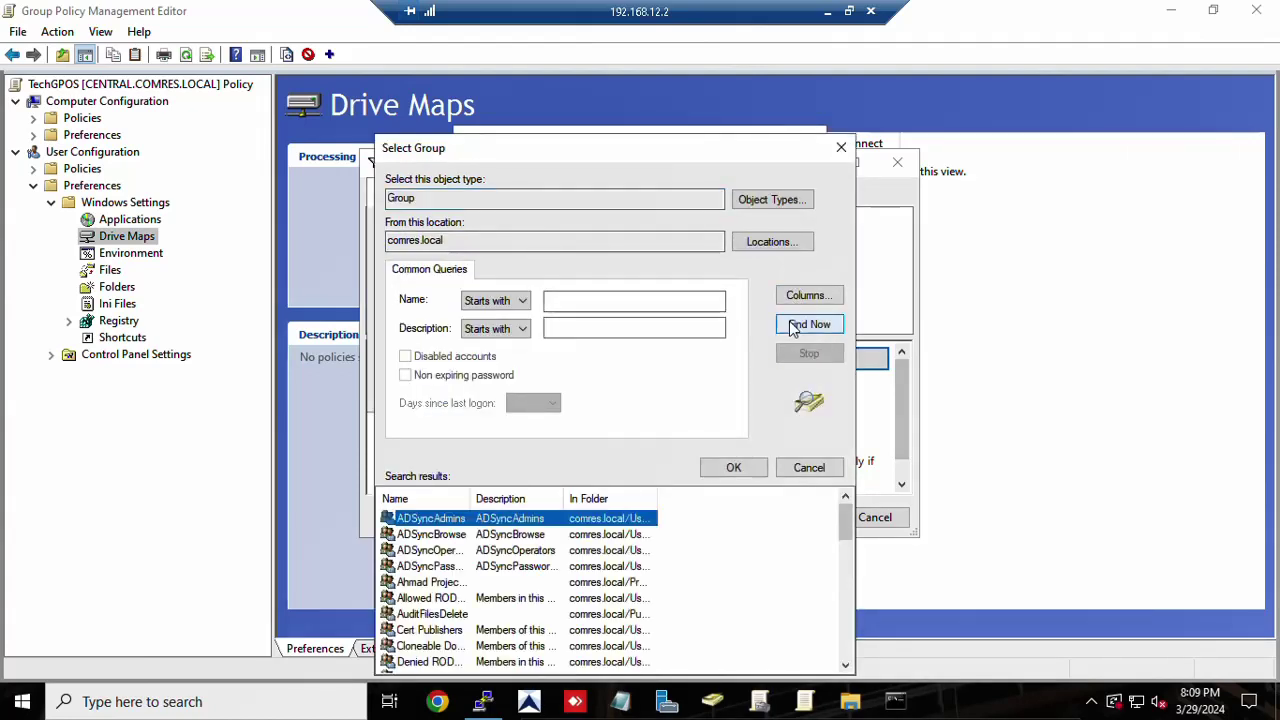
drag(473, 498, 582, 498)
drag(845, 522, 835, 648)
click(428, 648)
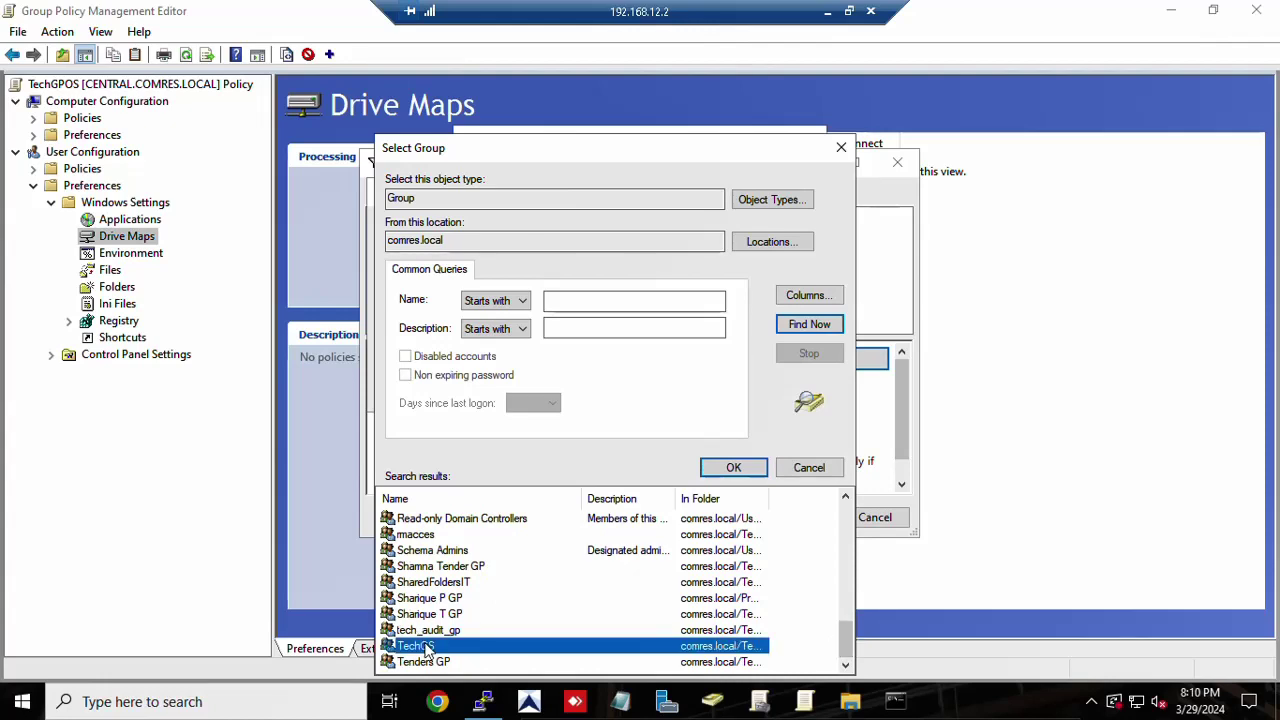
click(713, 702)
click(713, 702)
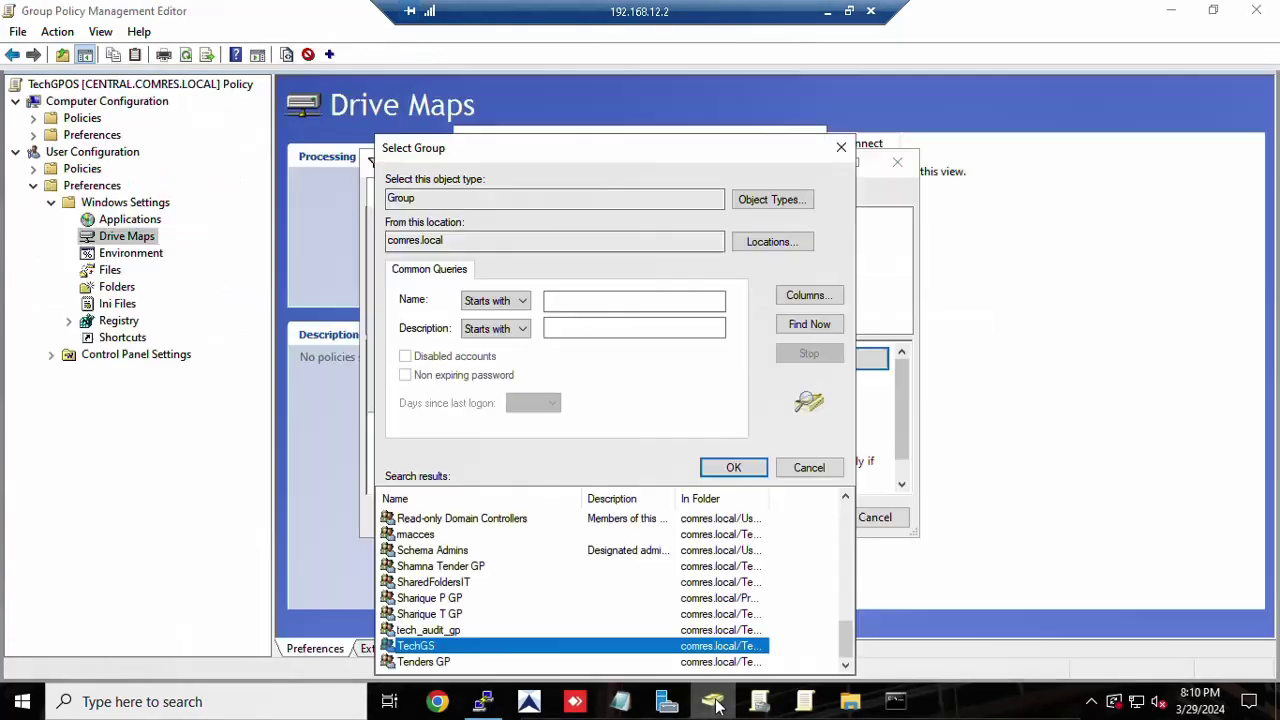
click(734, 469)
click(668, 394)
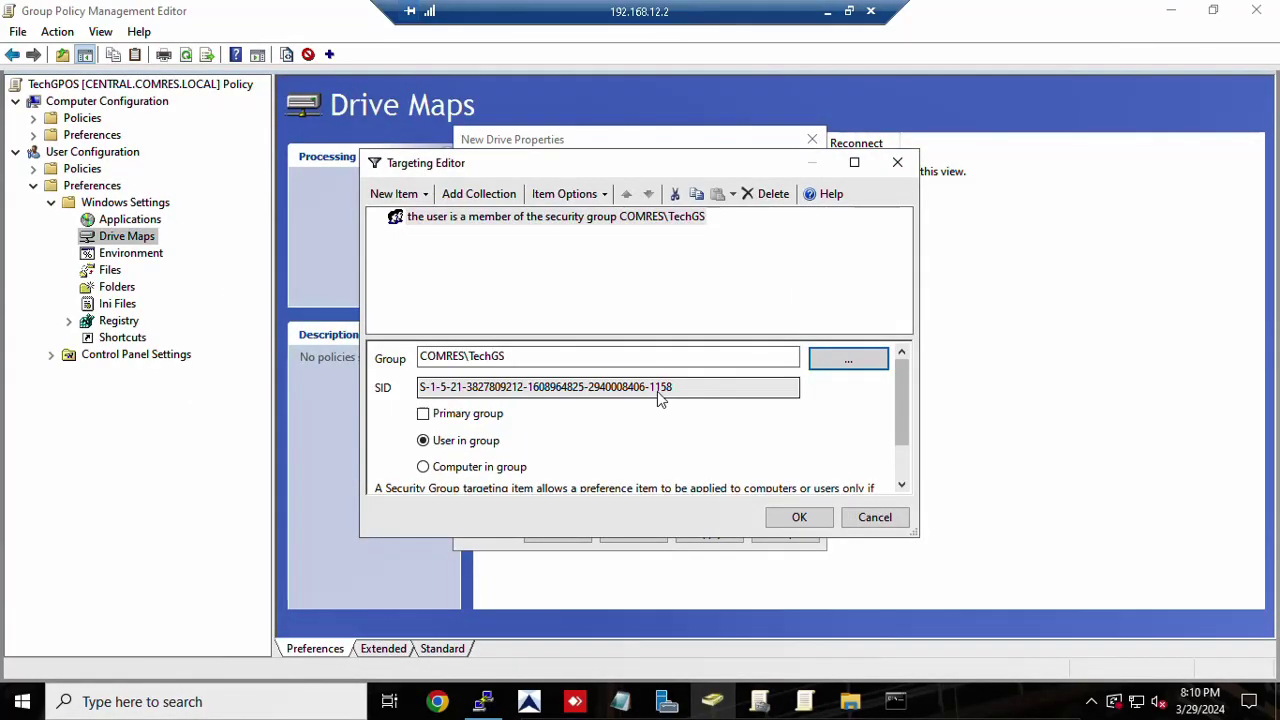
- Confirm the targeting, then apply and close the properties of the TechPublic mapped drive
click(795, 518)
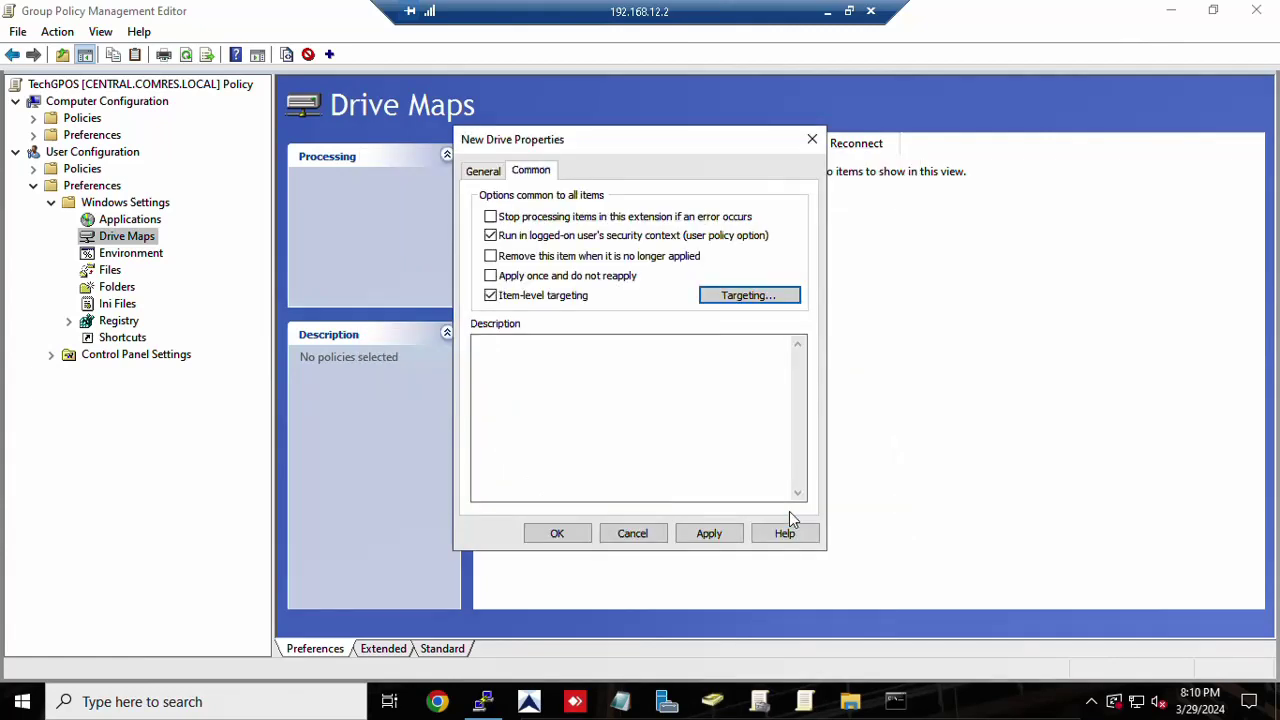
click(708, 533)
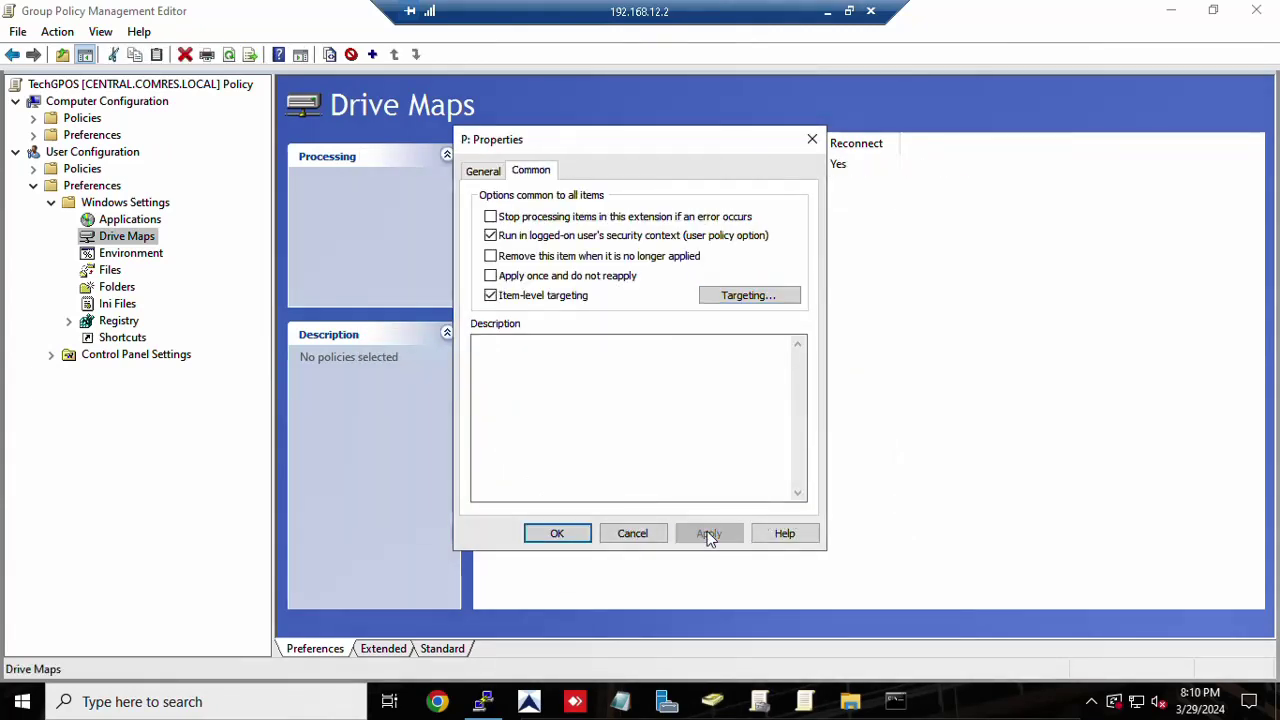
click(566, 533)
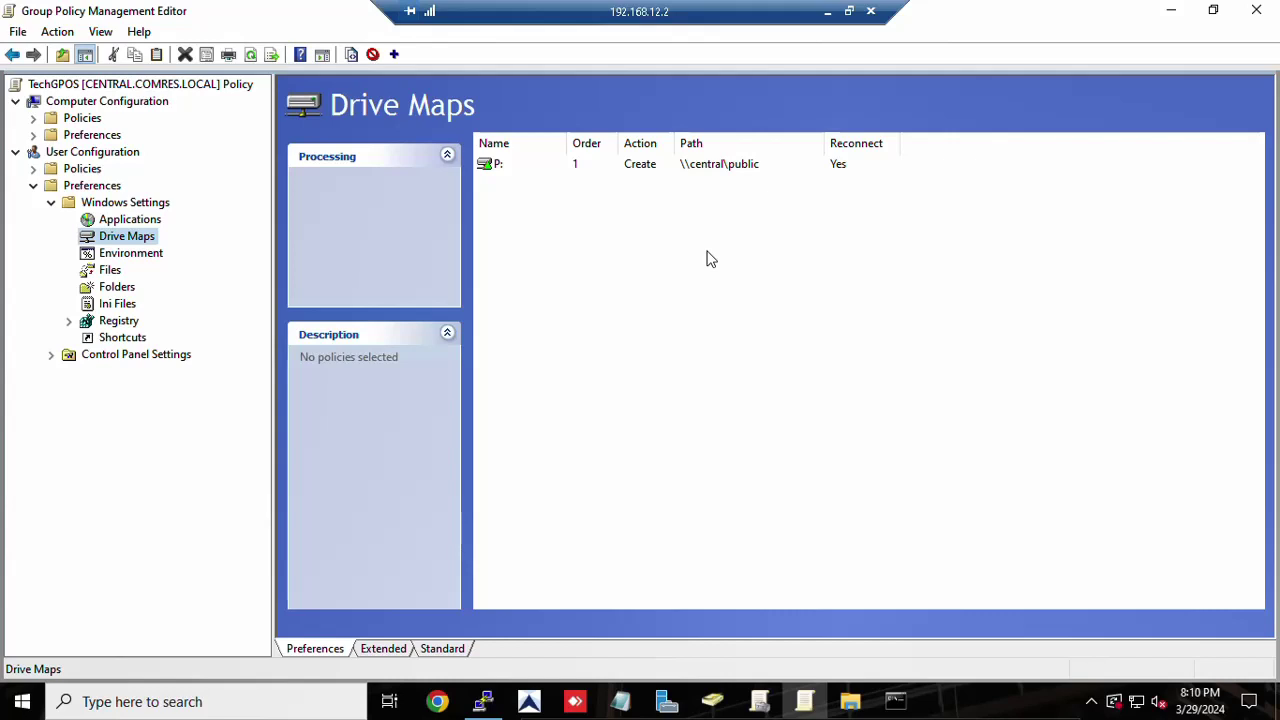
- Switch to the Command Prompt and run gpupdate /force
click(896, 704)
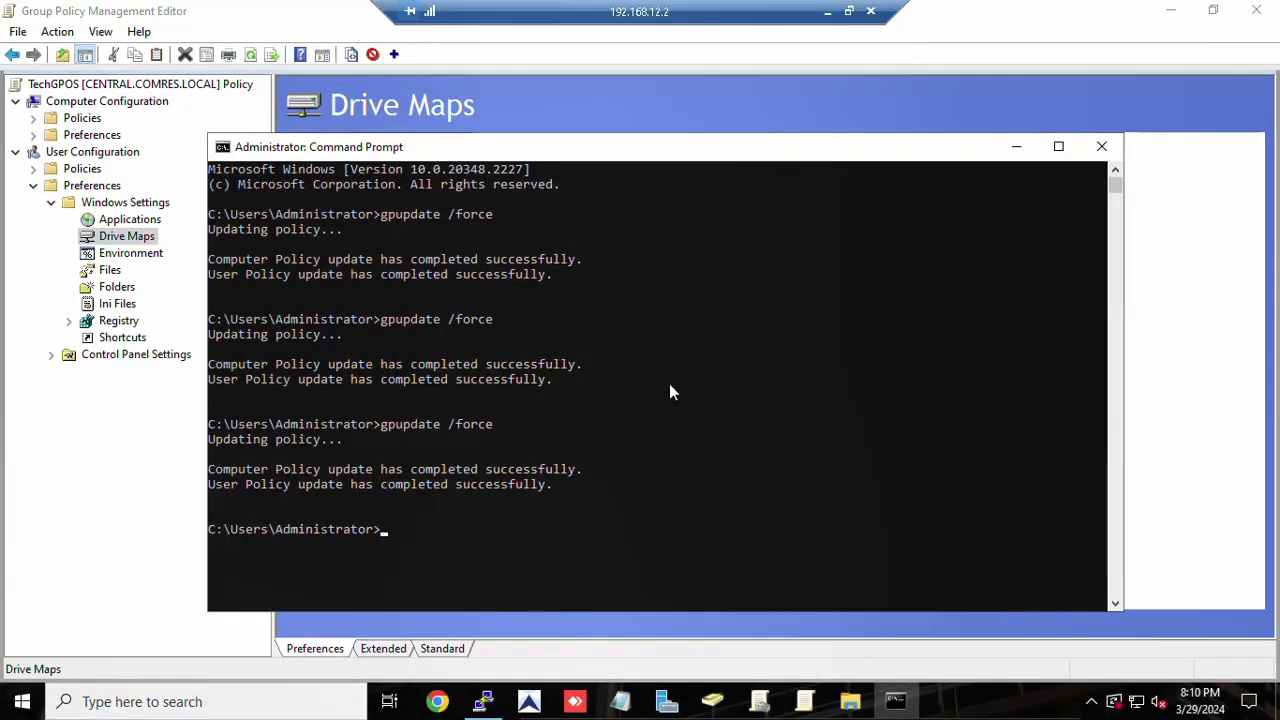
text(gpupdate )
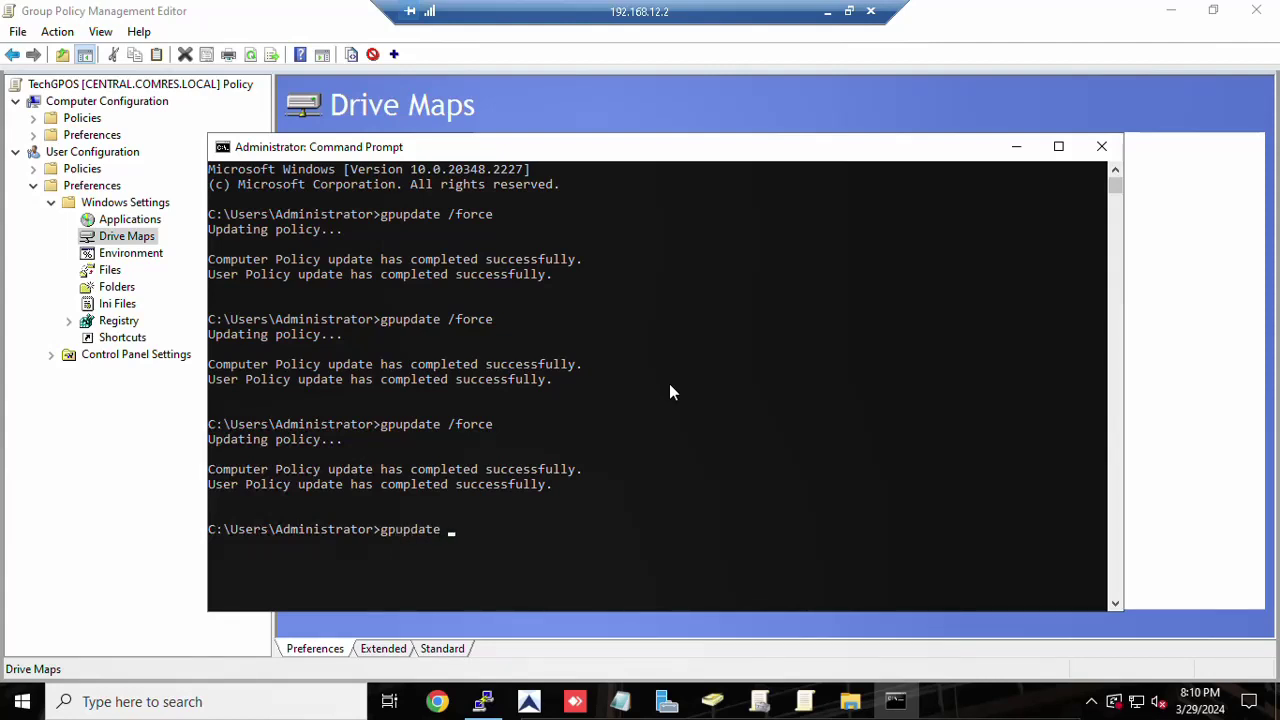
text(/force)
key(Return)
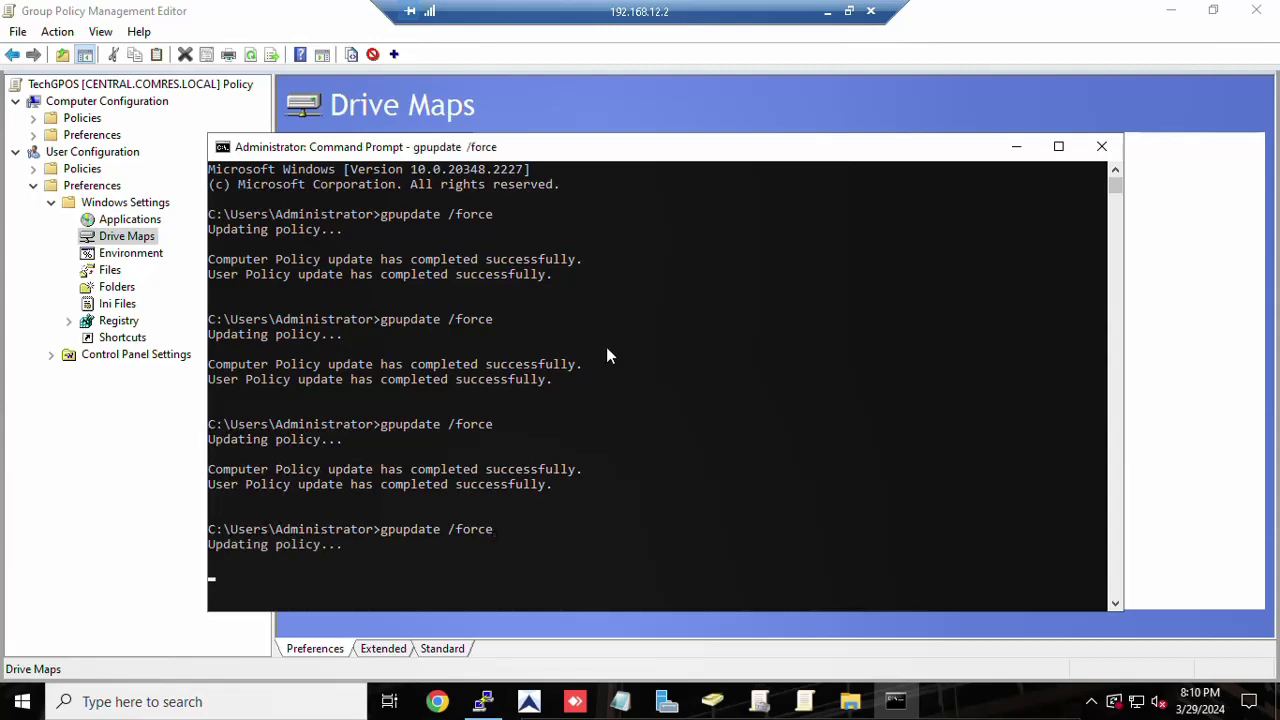
- Switch to Active Directory Users and Computers and show the members of the TechGS group
click(715, 703)
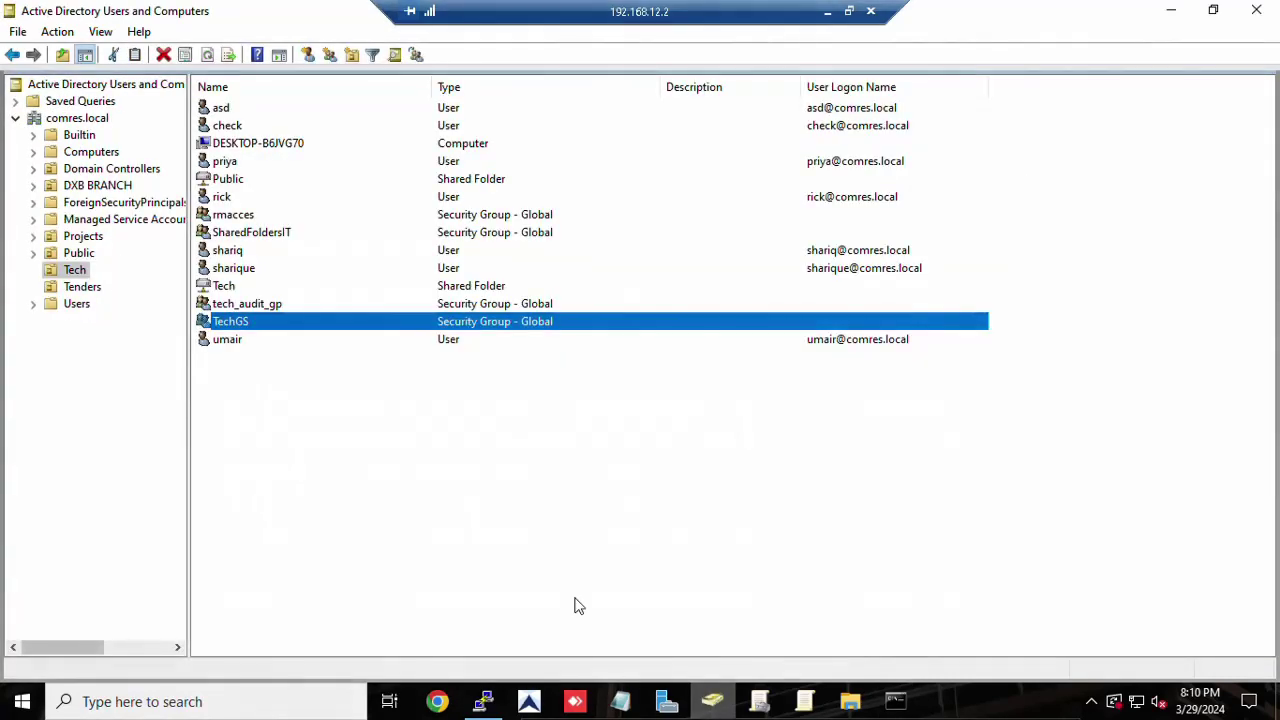
right_click(245, 320)
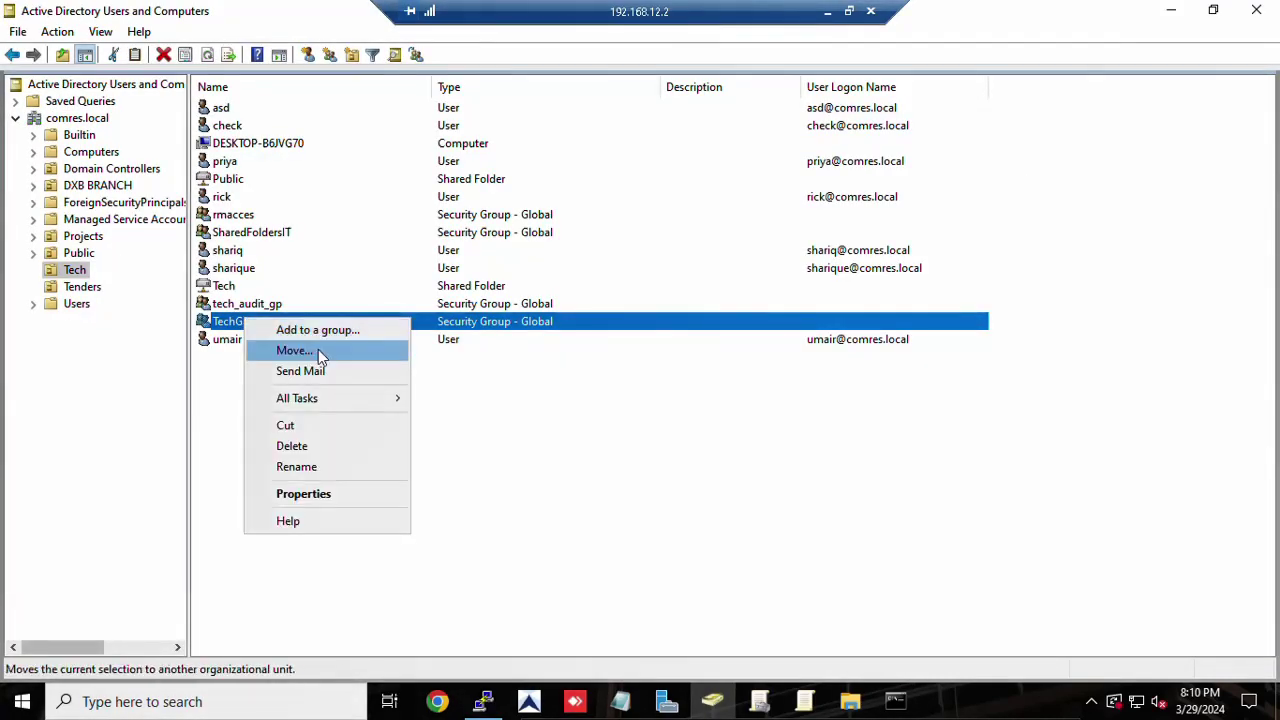
click(304, 498)
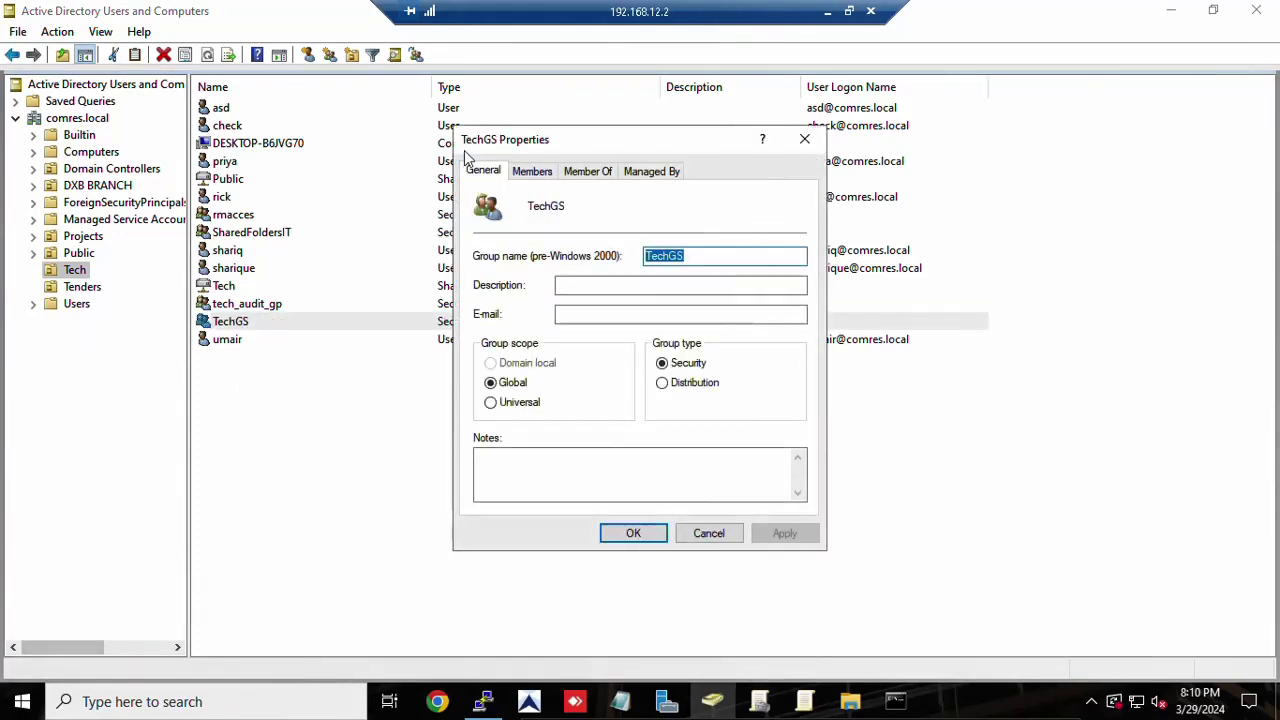
click(535, 175)
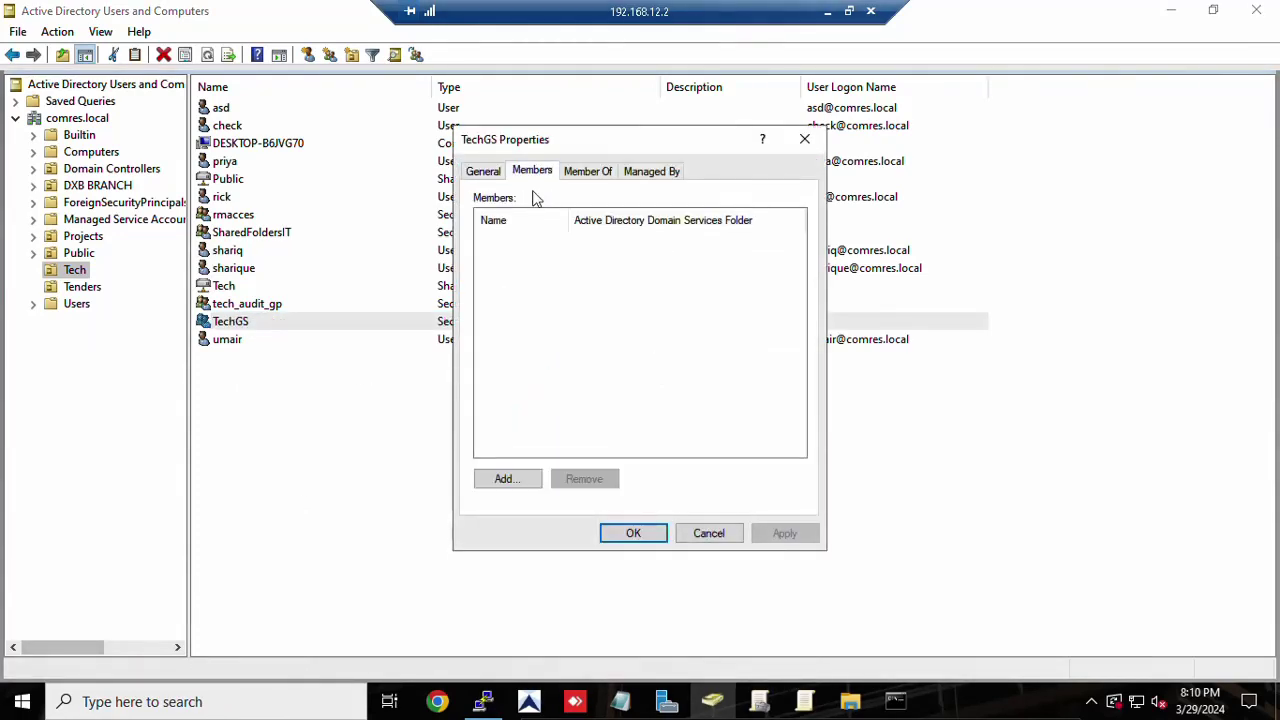
- Add the user asd to the TechGS group's members, checking the name against the directory
click(507, 478)
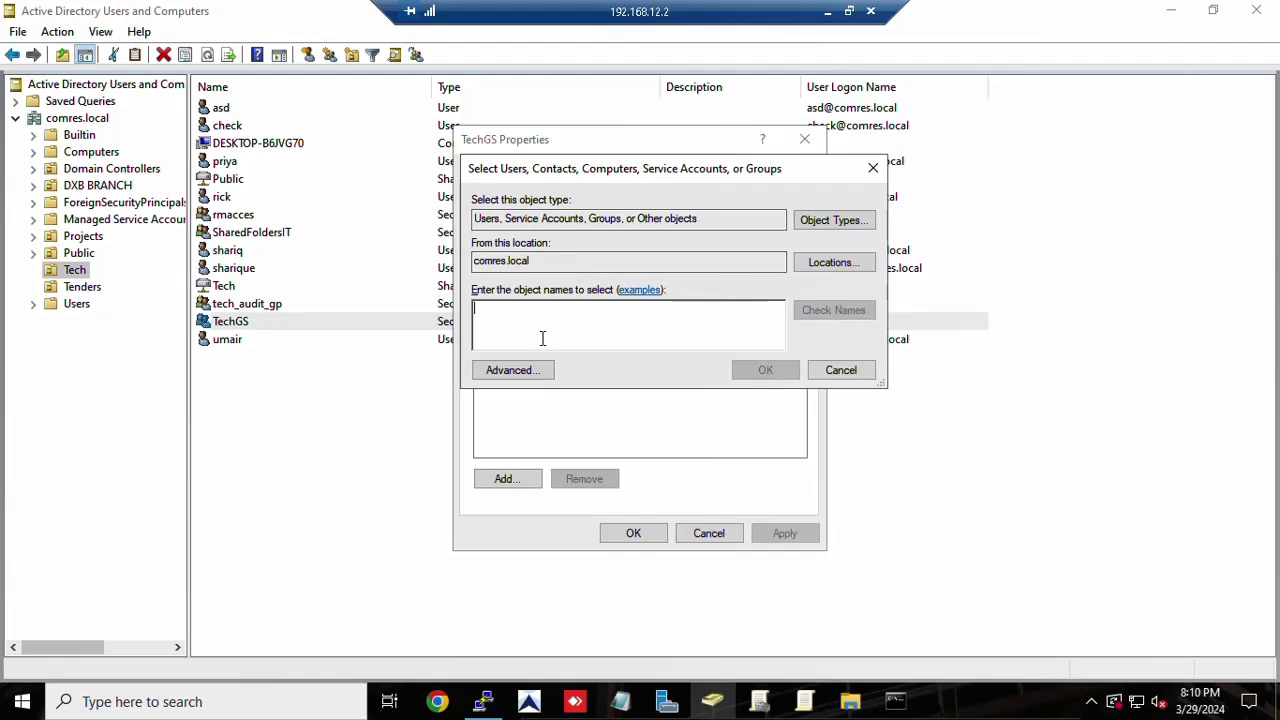
text(asd)
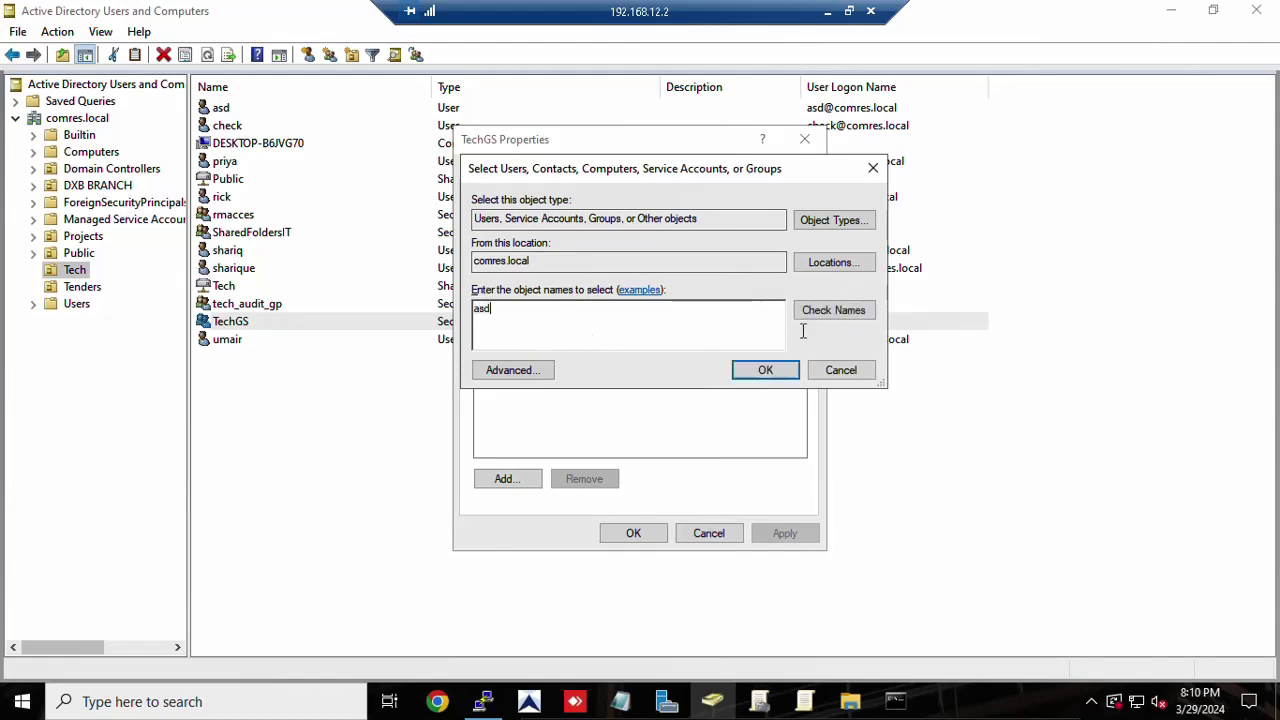
click(811, 311)
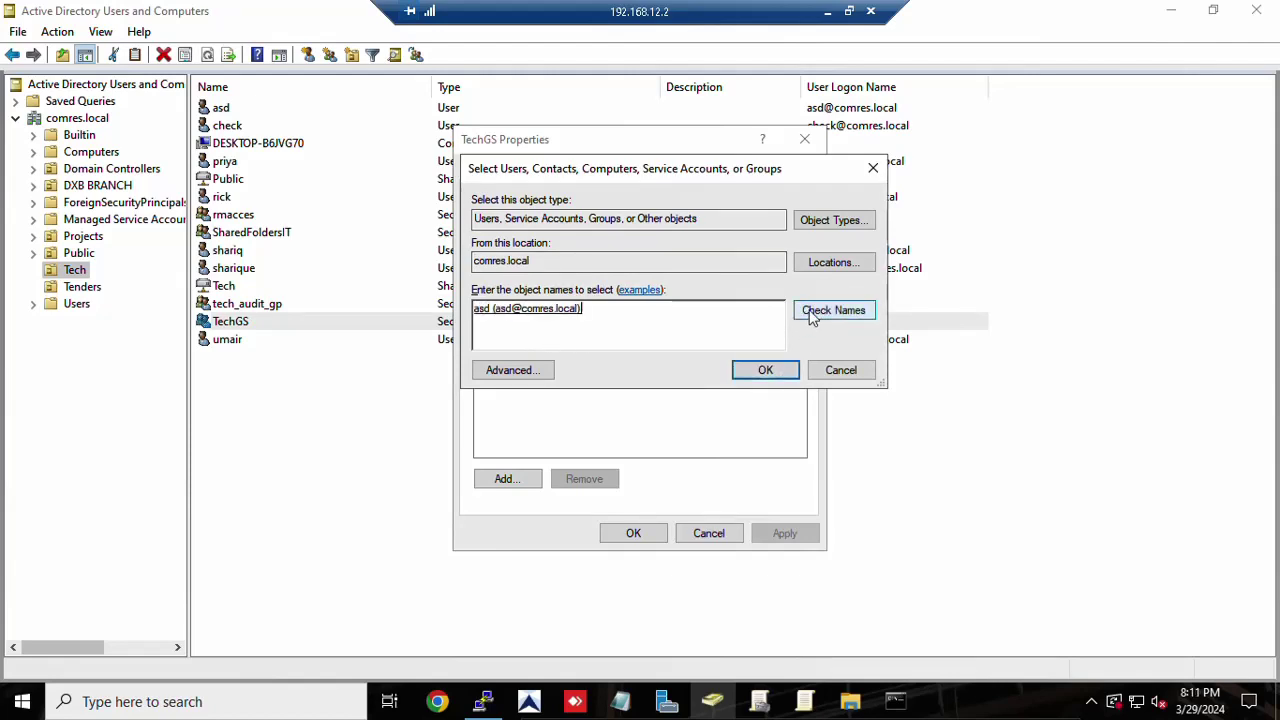
click(760, 371)
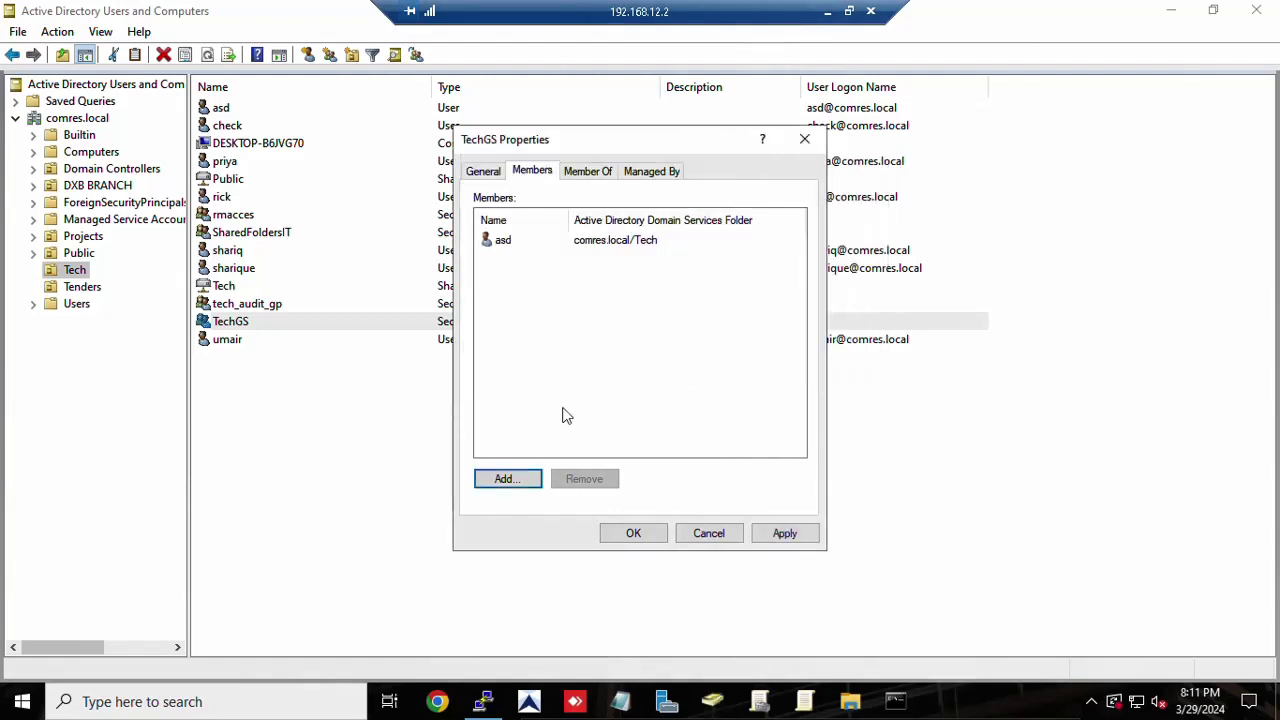
- Start adding more members to TechGS and resolve the user check in the object names
click(507, 480)
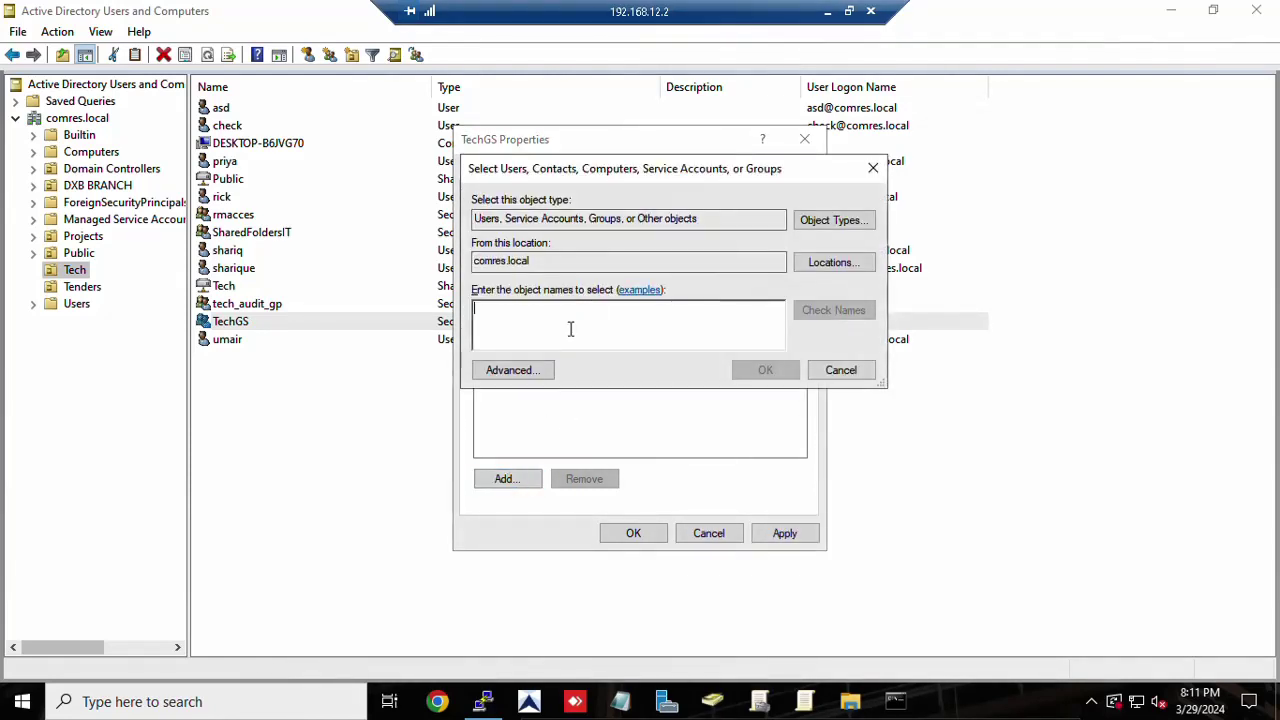
text(chec)
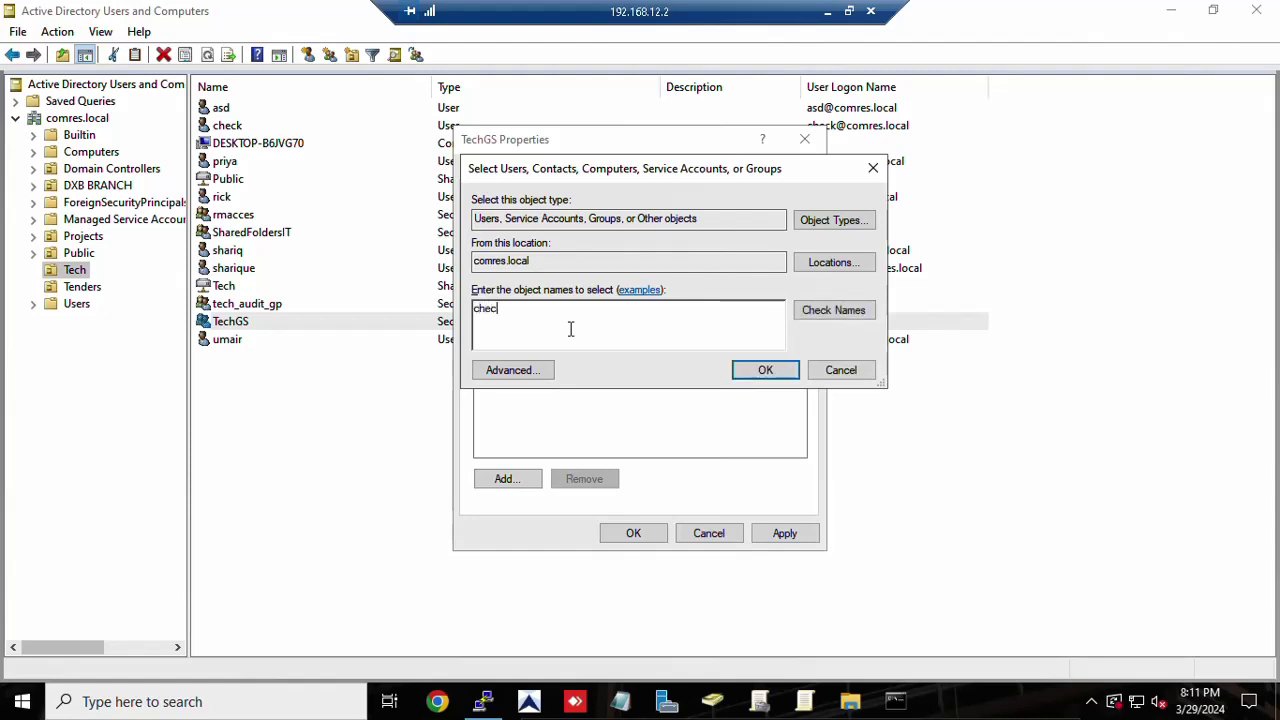
text(k)
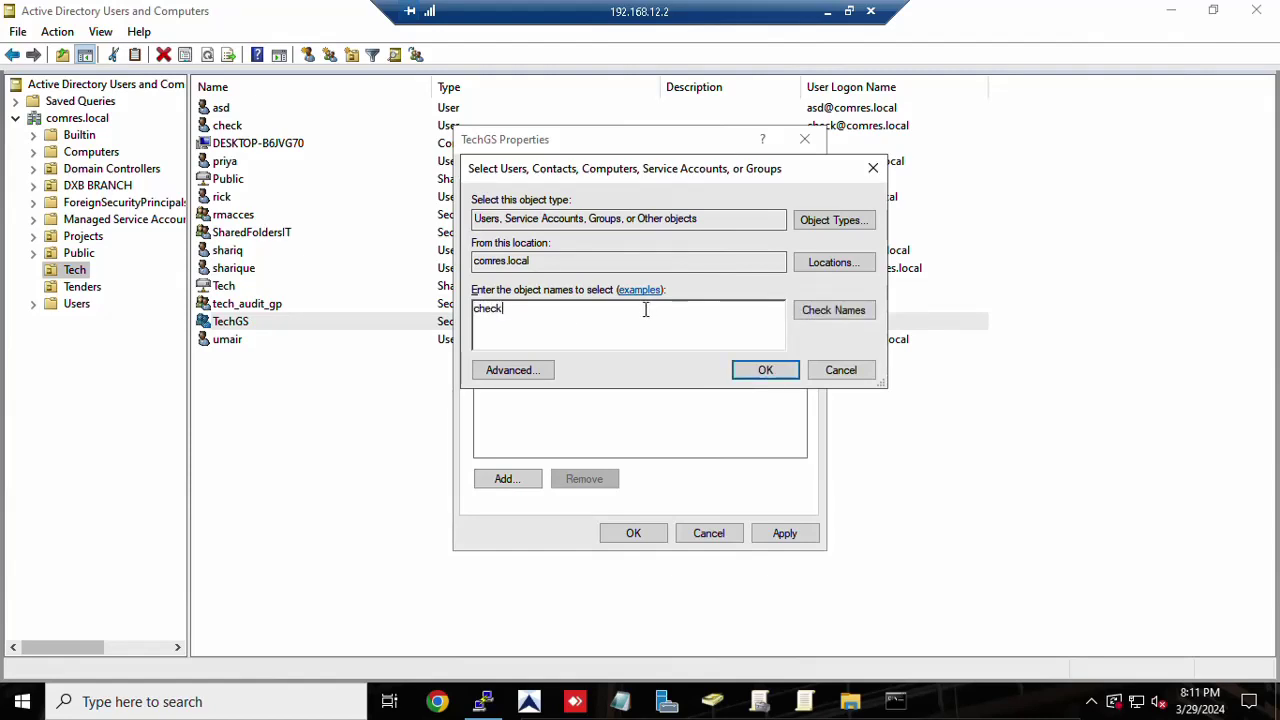
click(814, 314)
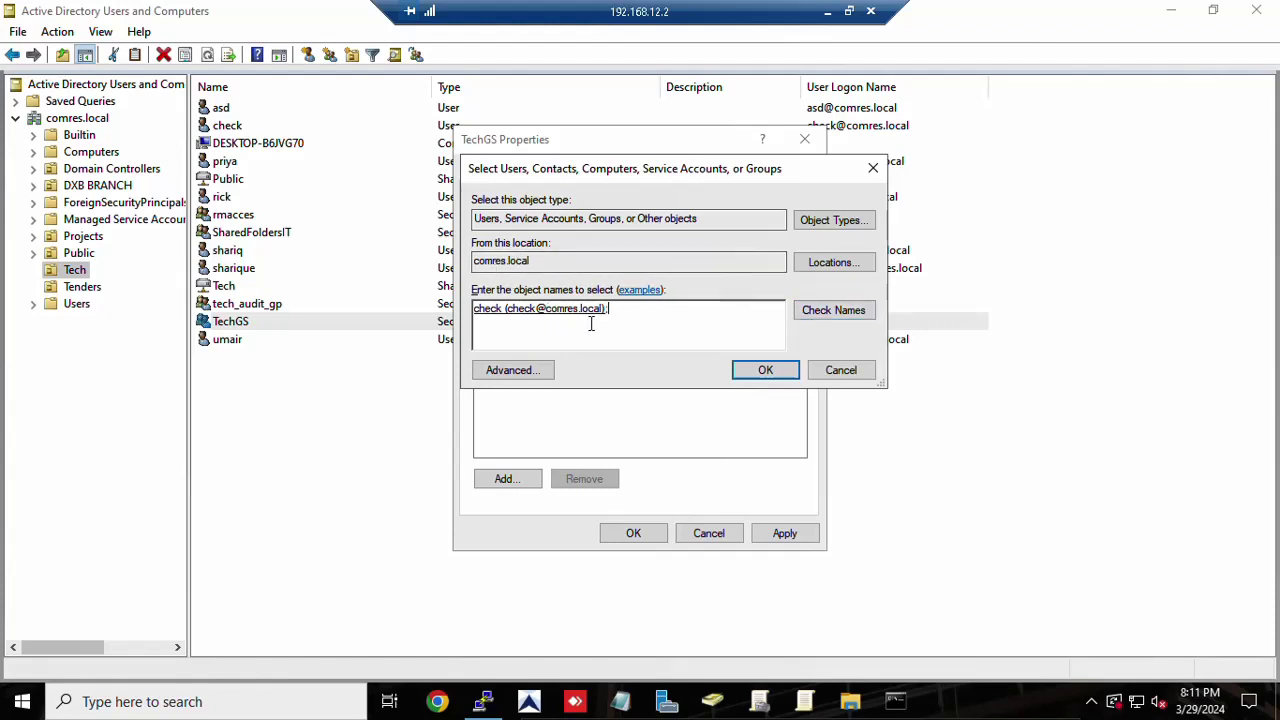
- Append the next two user accounts of the Tech unit to the object names and resolve them
text(;p)
key(BackSpace)
text(iya)
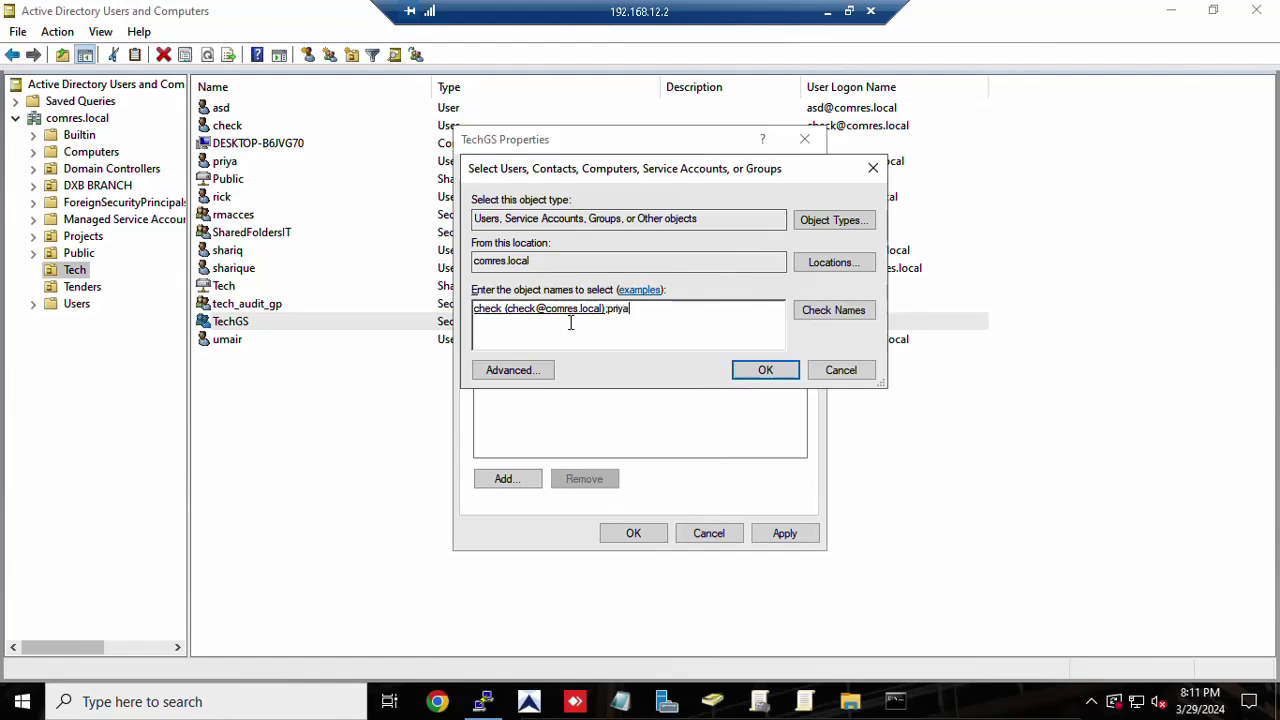
click(814, 314)
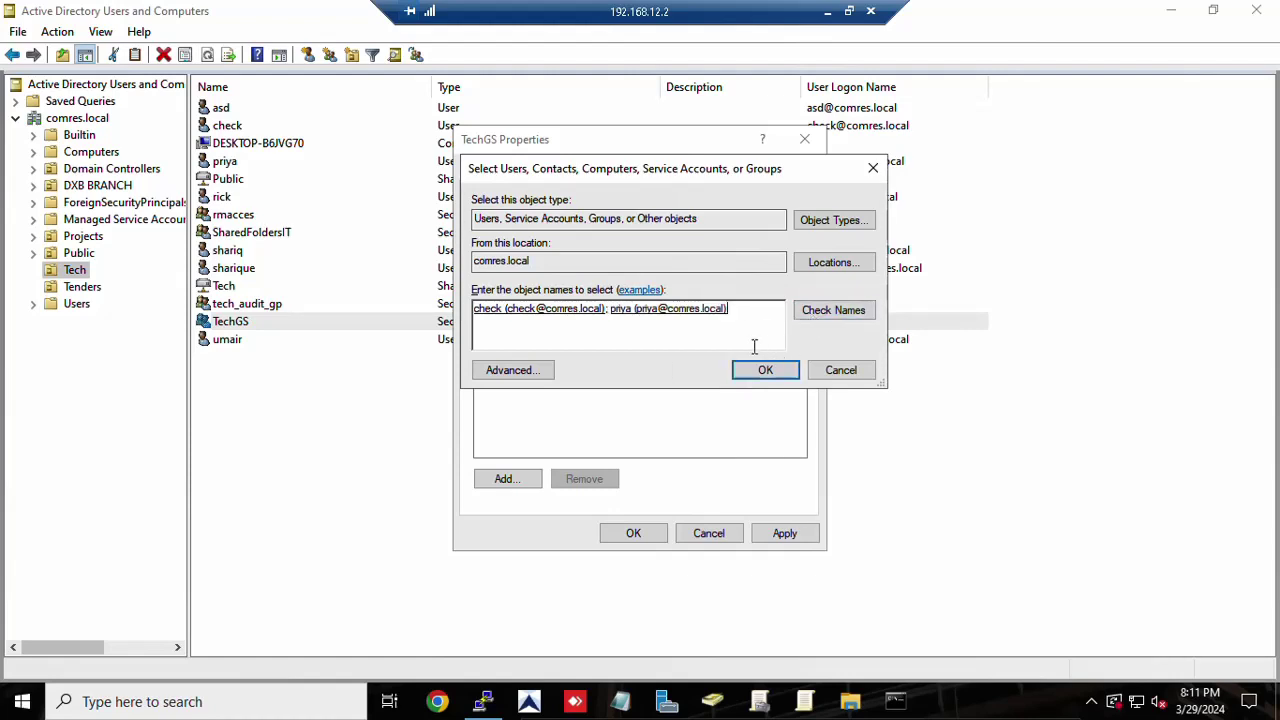
text(; rick)
click(828, 314)
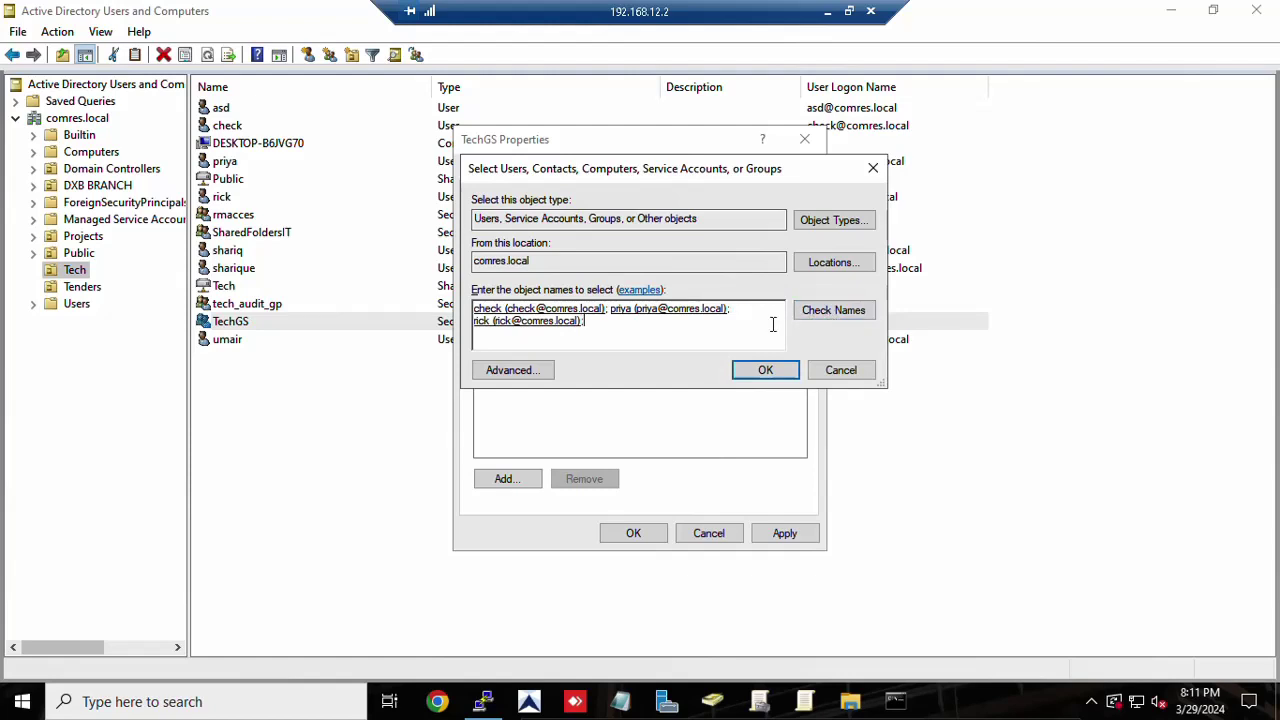
- Append the next Tech user name to the object names and resolve it to both matching user accounts in comres.local/Tech
text(shariq)
click(822, 317)
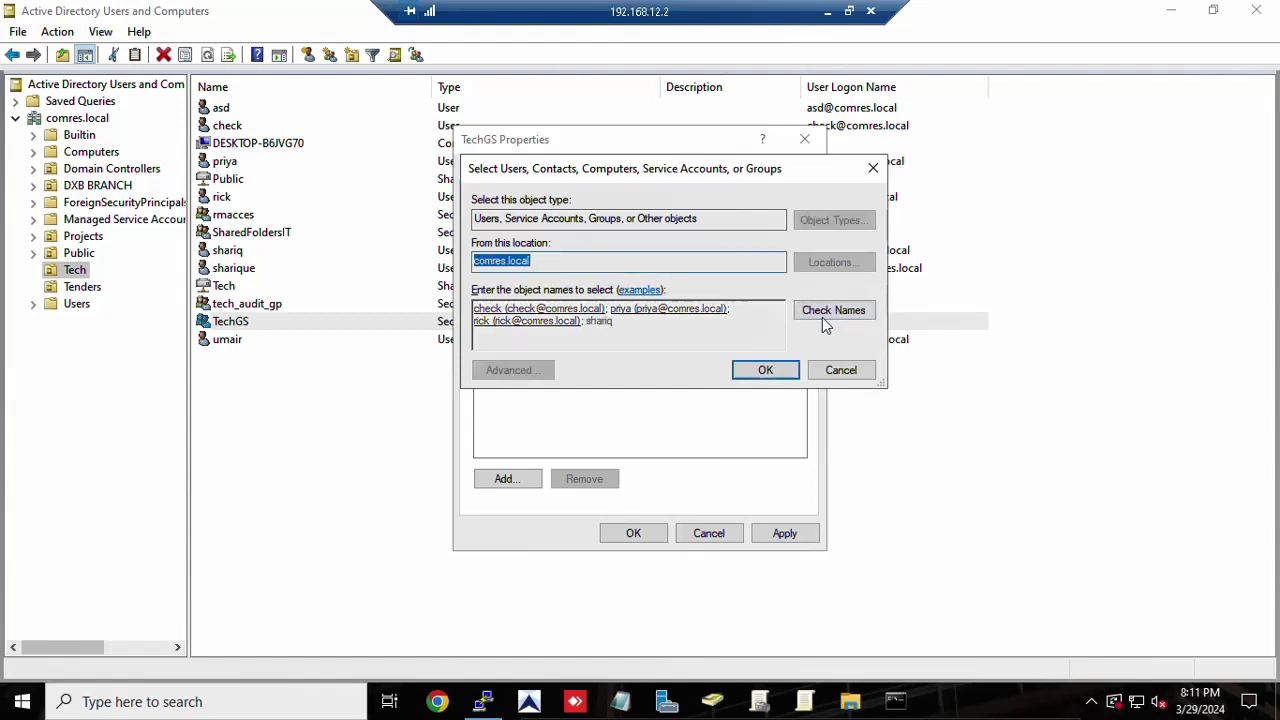
click(602, 337)
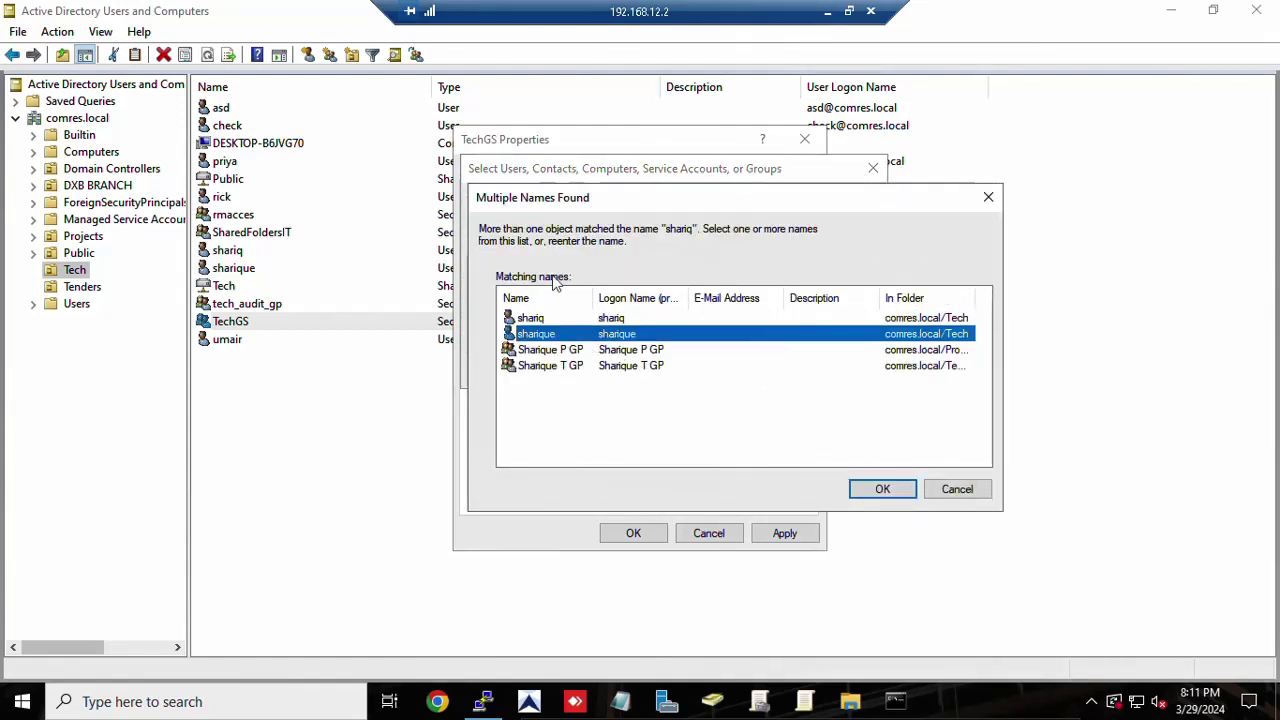
ctrl+click(560, 317)
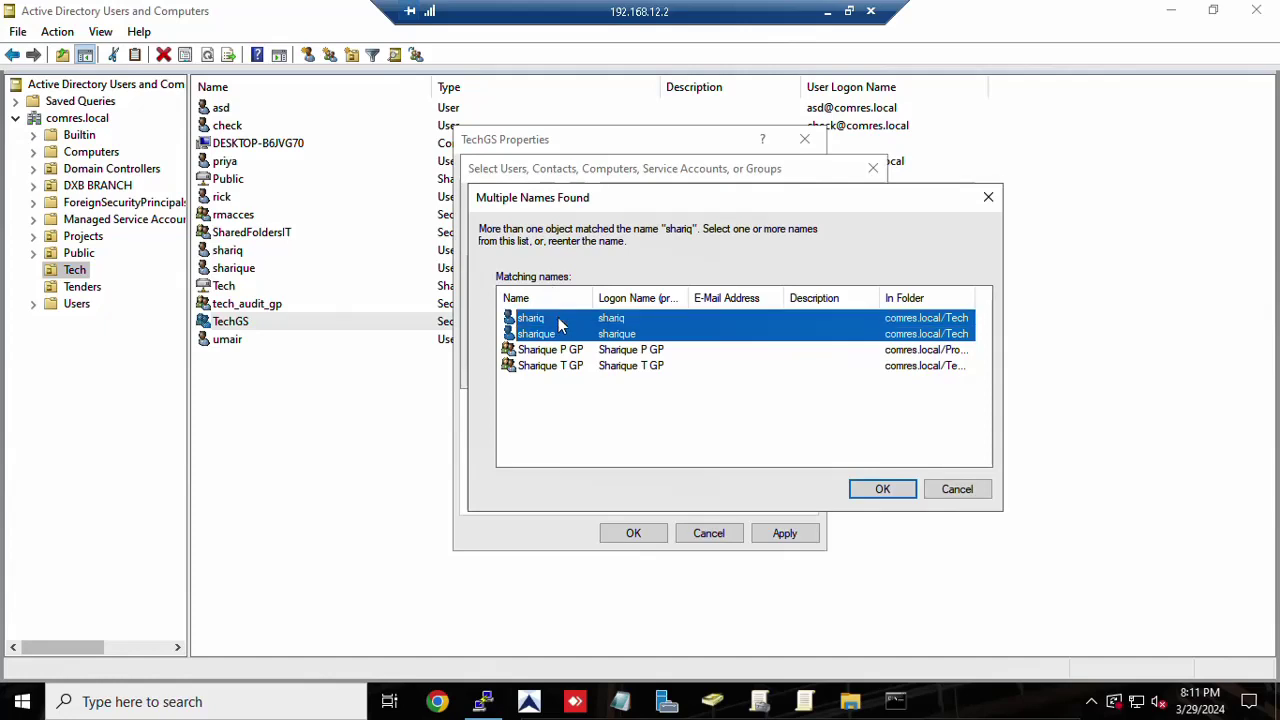
click(882, 489)
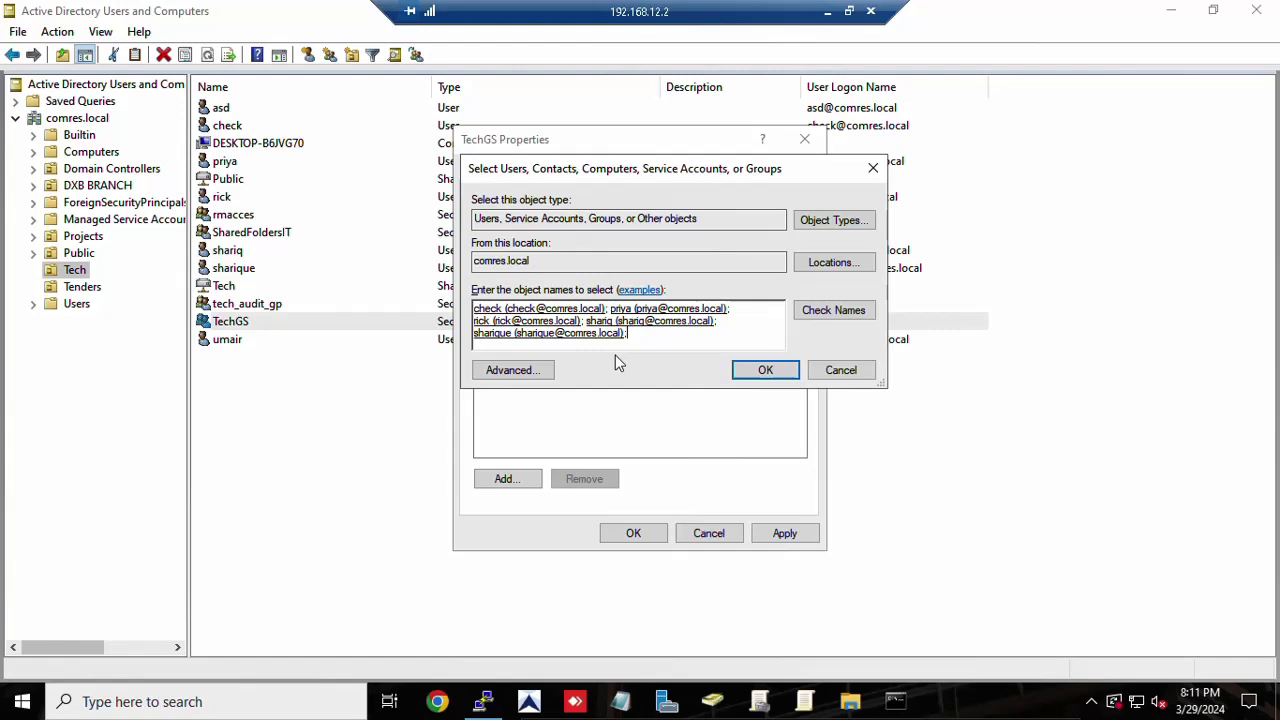
- Append and resolve the last user account of the Tech unit, and save the new members in the TechGS properties
text(umair)
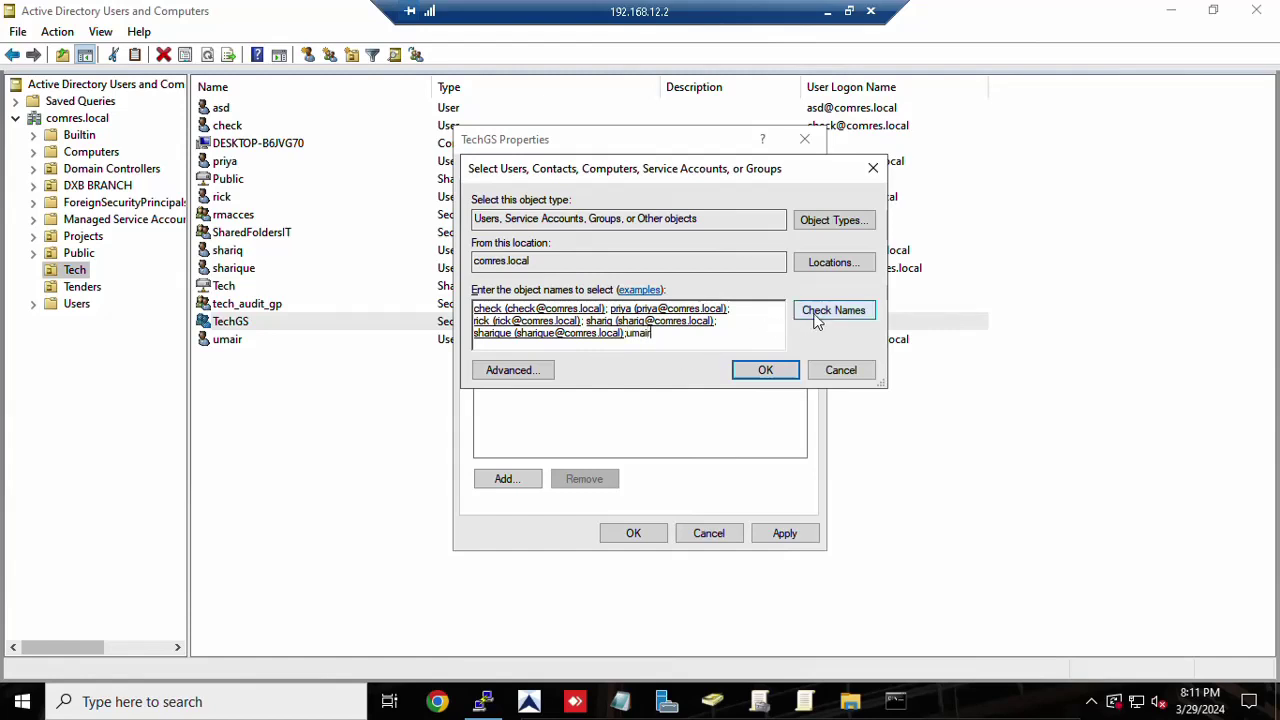
click(816, 318)
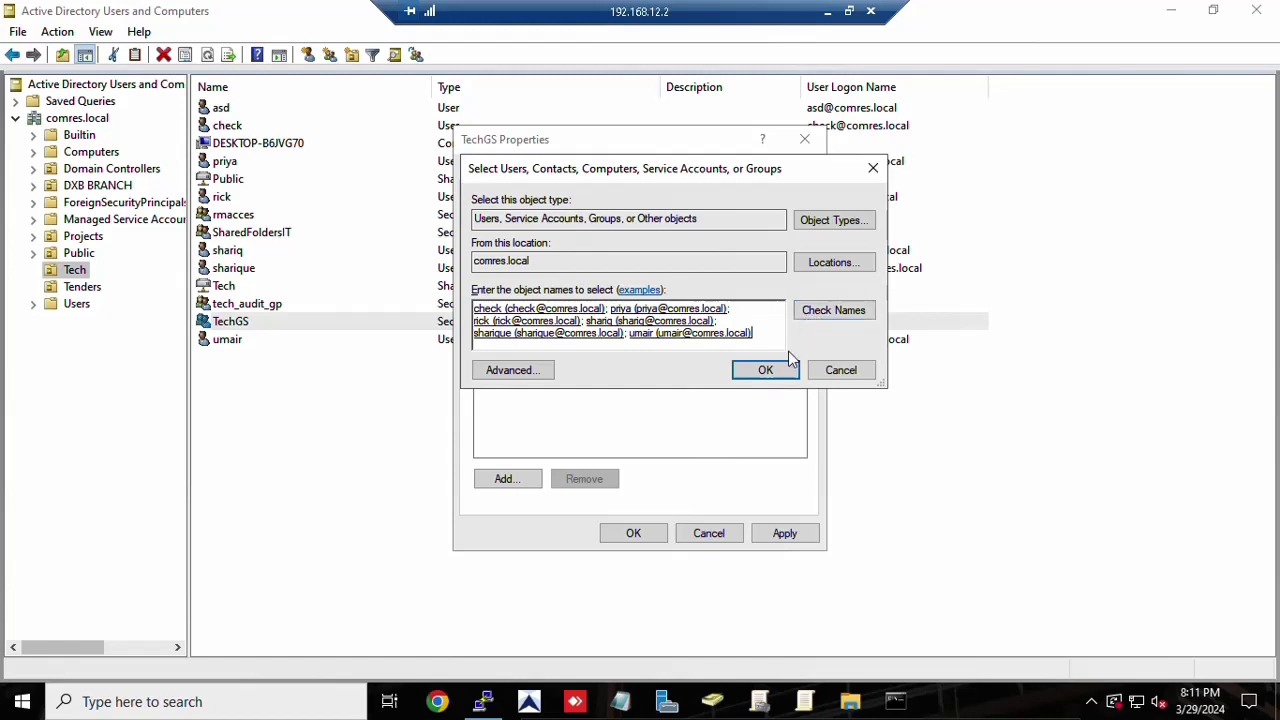
click(773, 378)
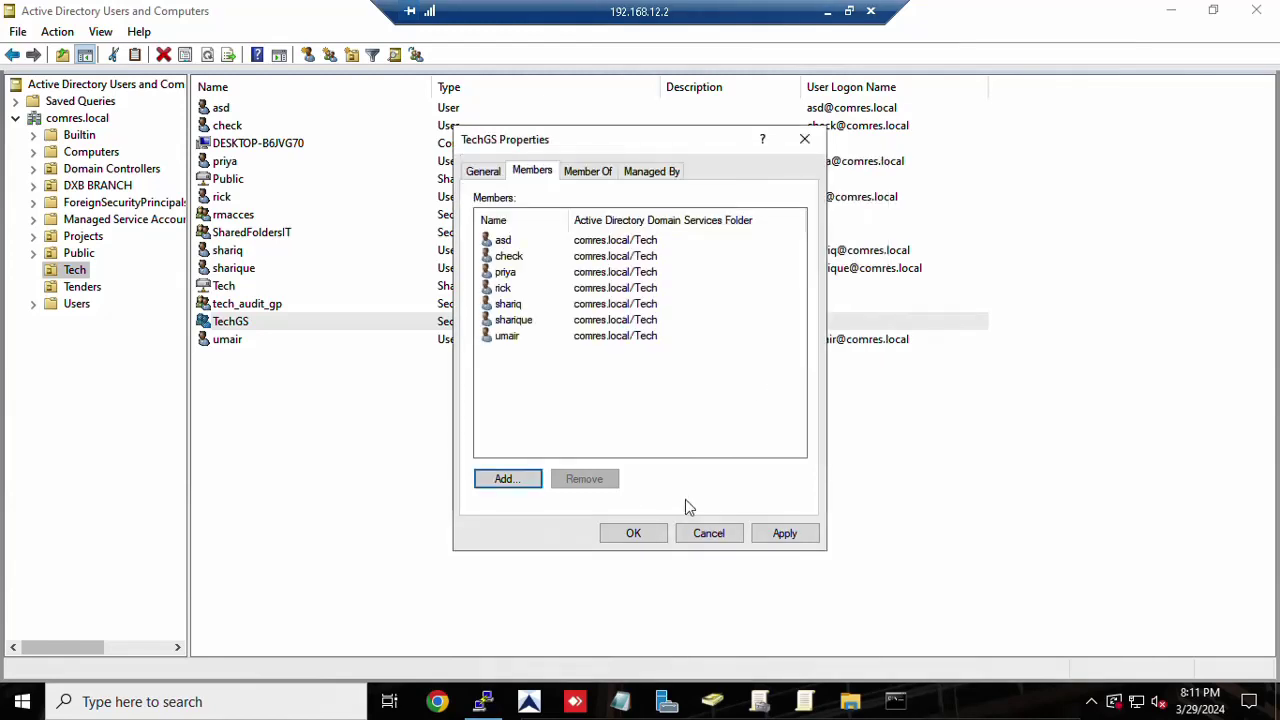
click(784, 533)
click(633, 533)
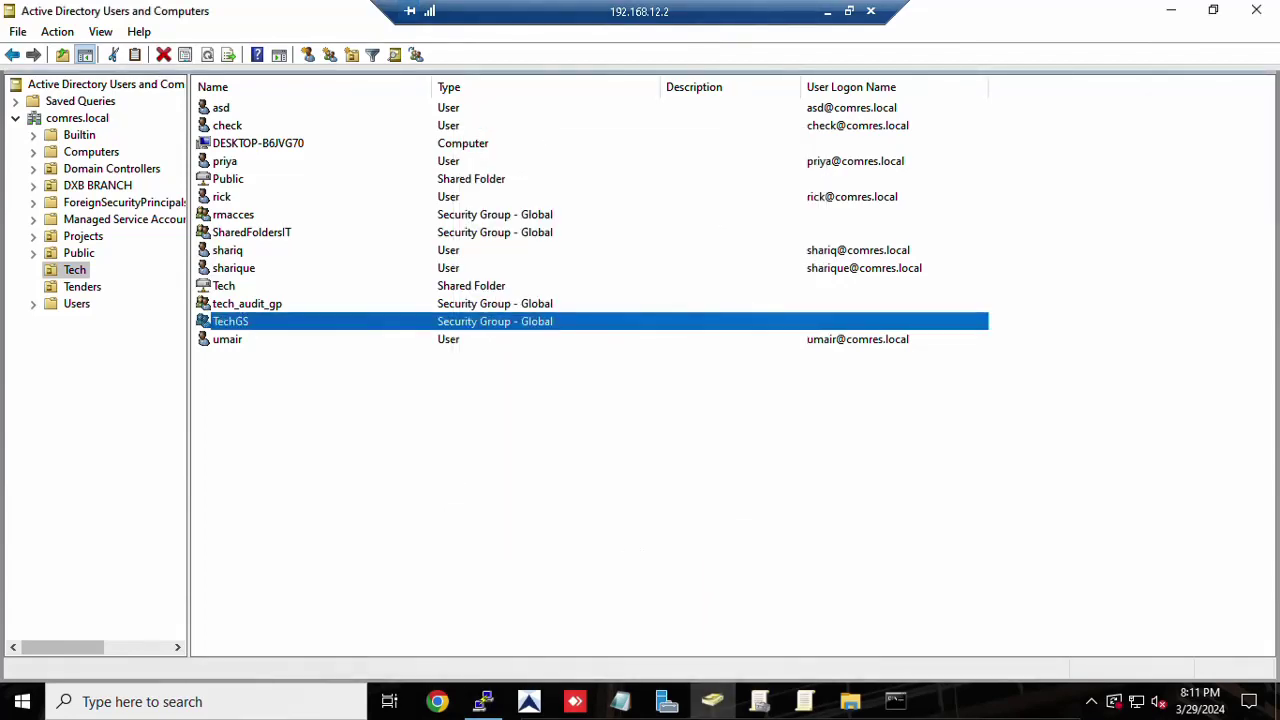
- Force a group policy update in Command Prompt with gpupdate /force
click(888, 668)
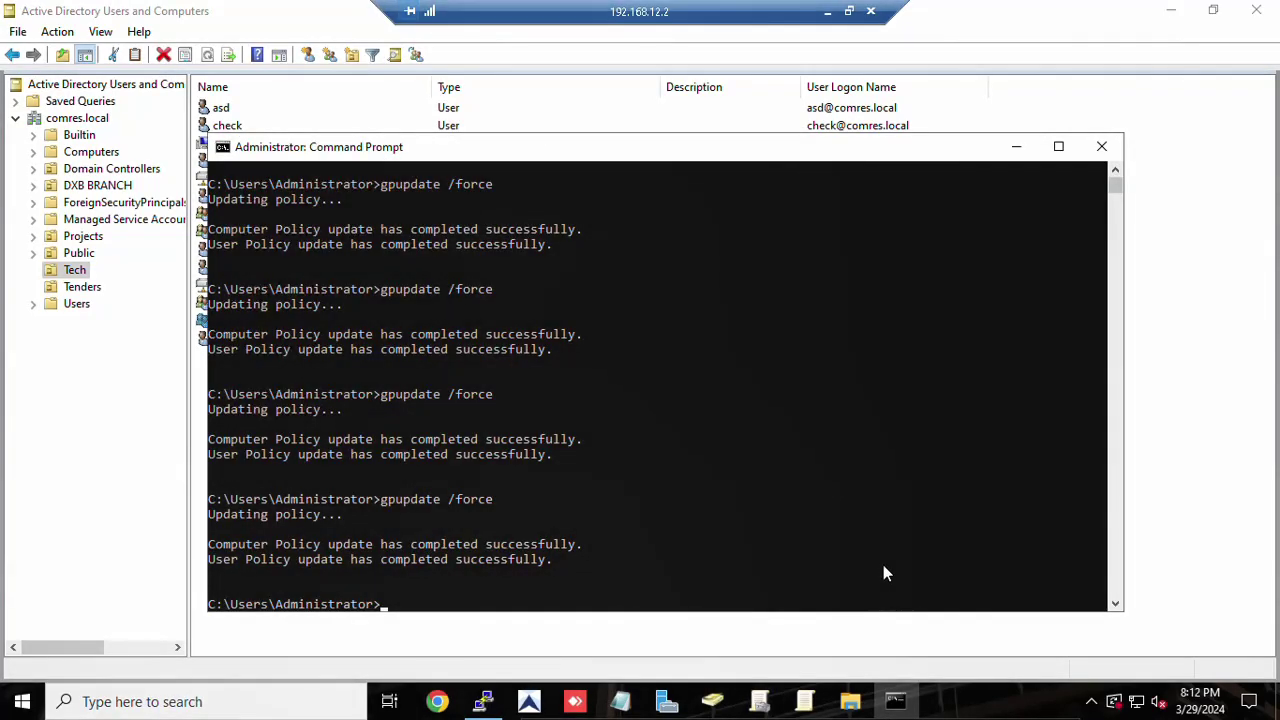
key(Up)
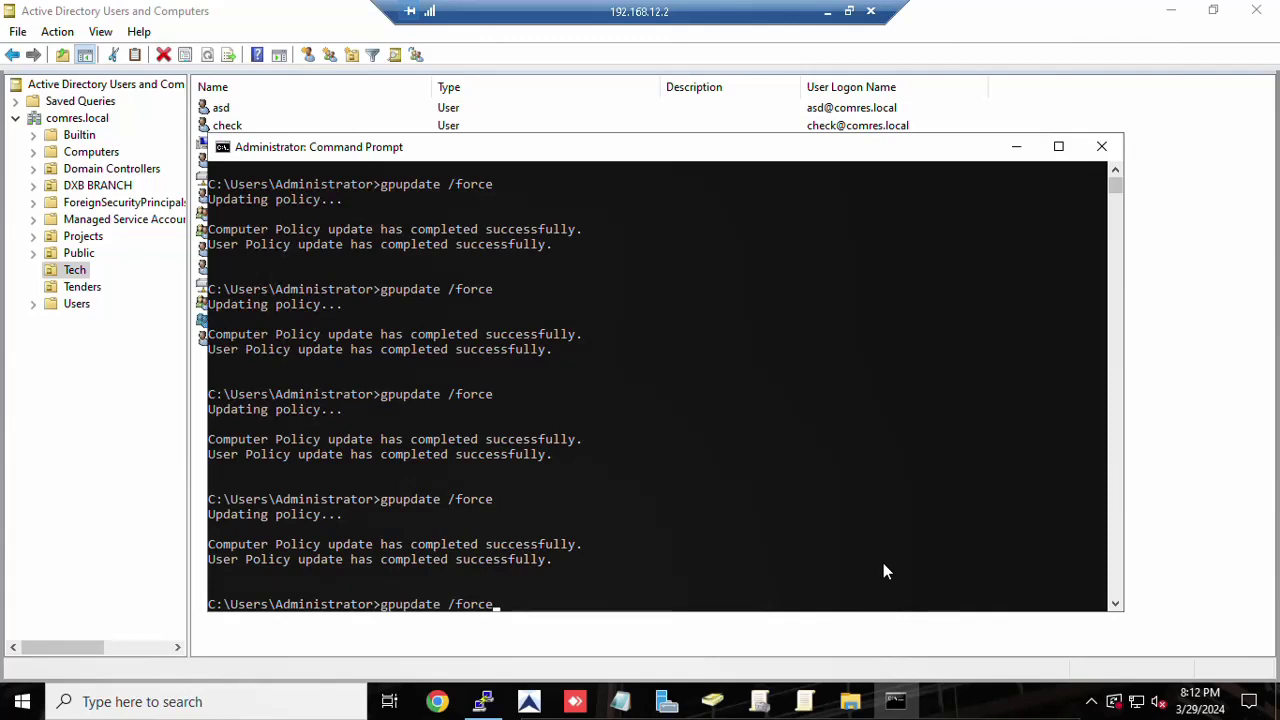
key(Return)
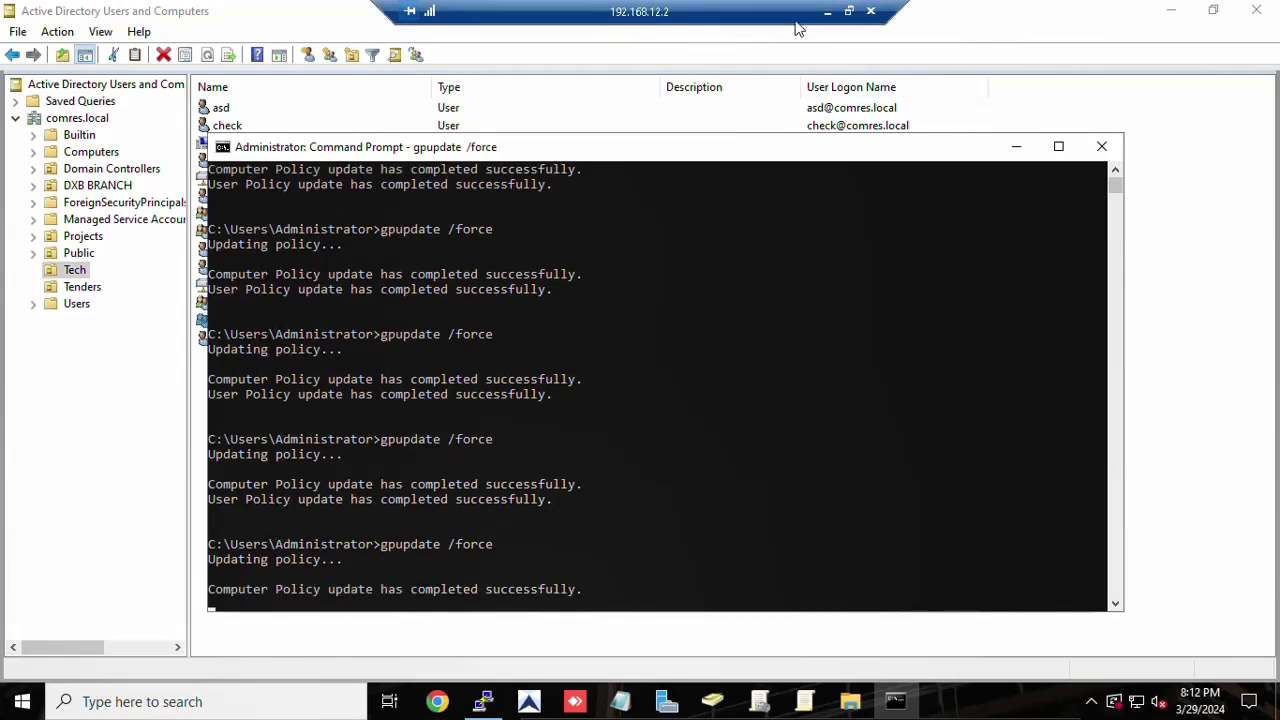
- Switch to the VMware ESXi page in the local Chrome browser, reload it and log in as root with the account password
click(827, 12)
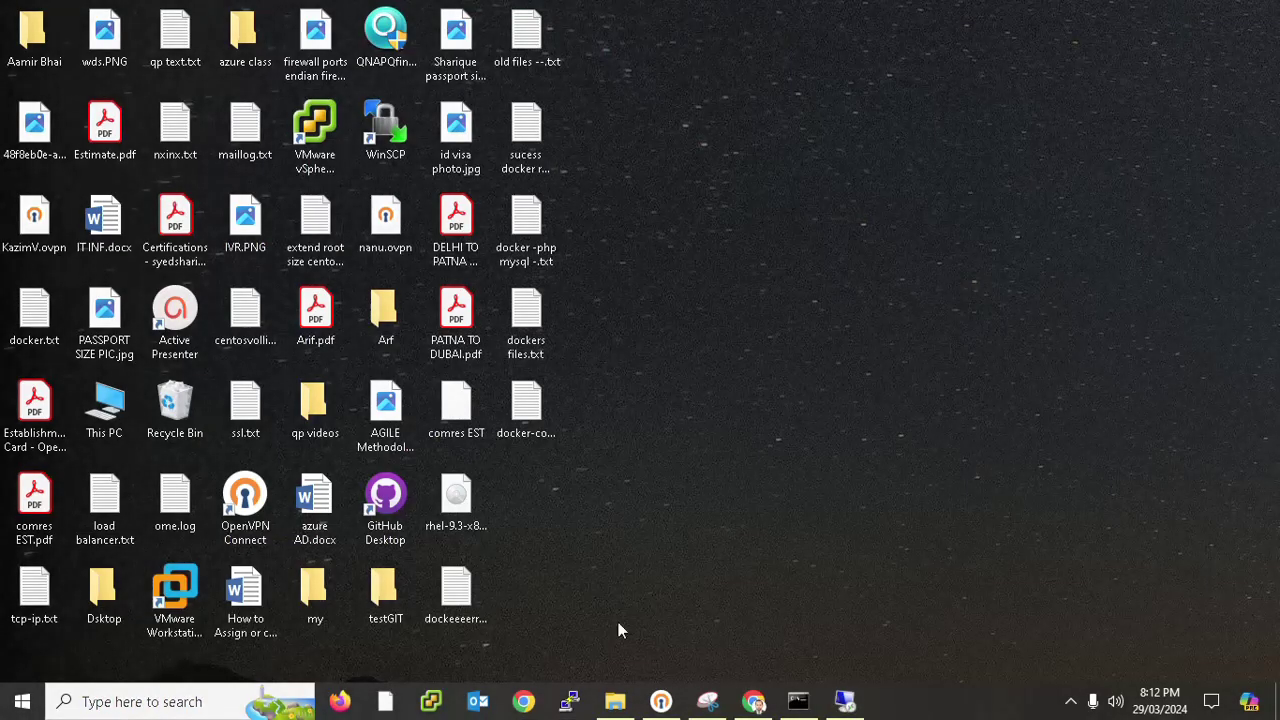
click(754, 701)
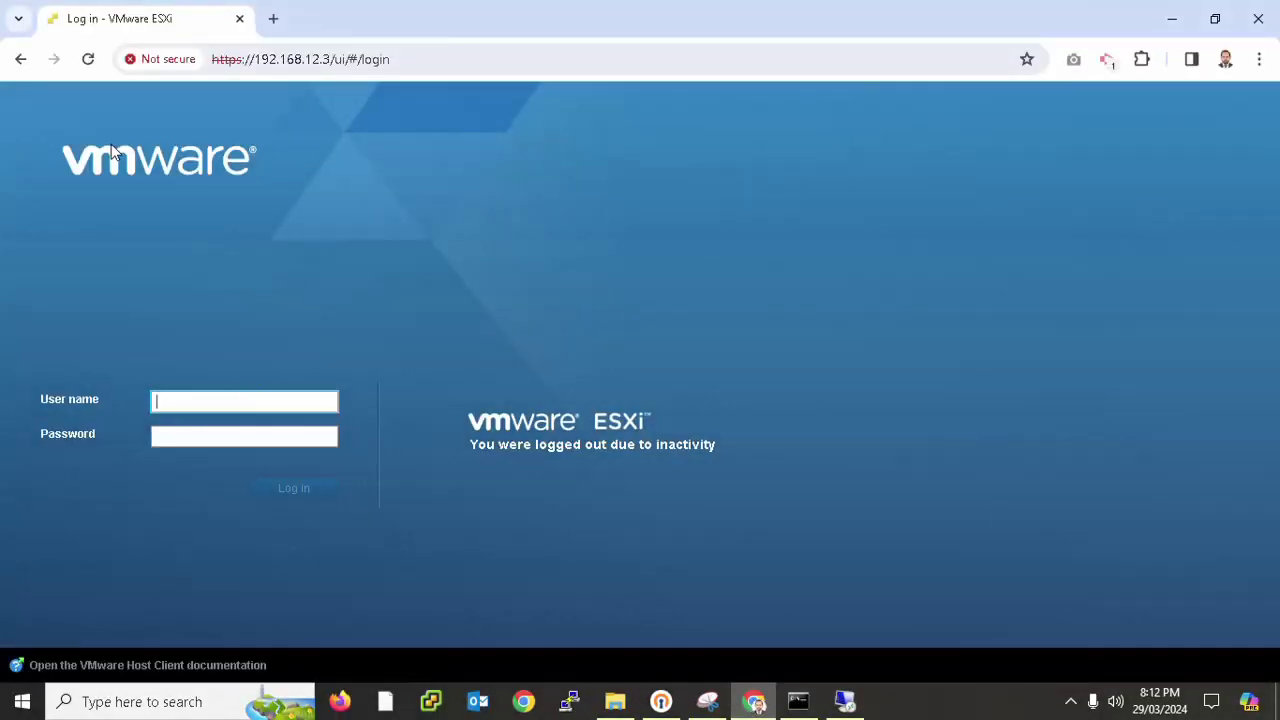
click(88, 59)
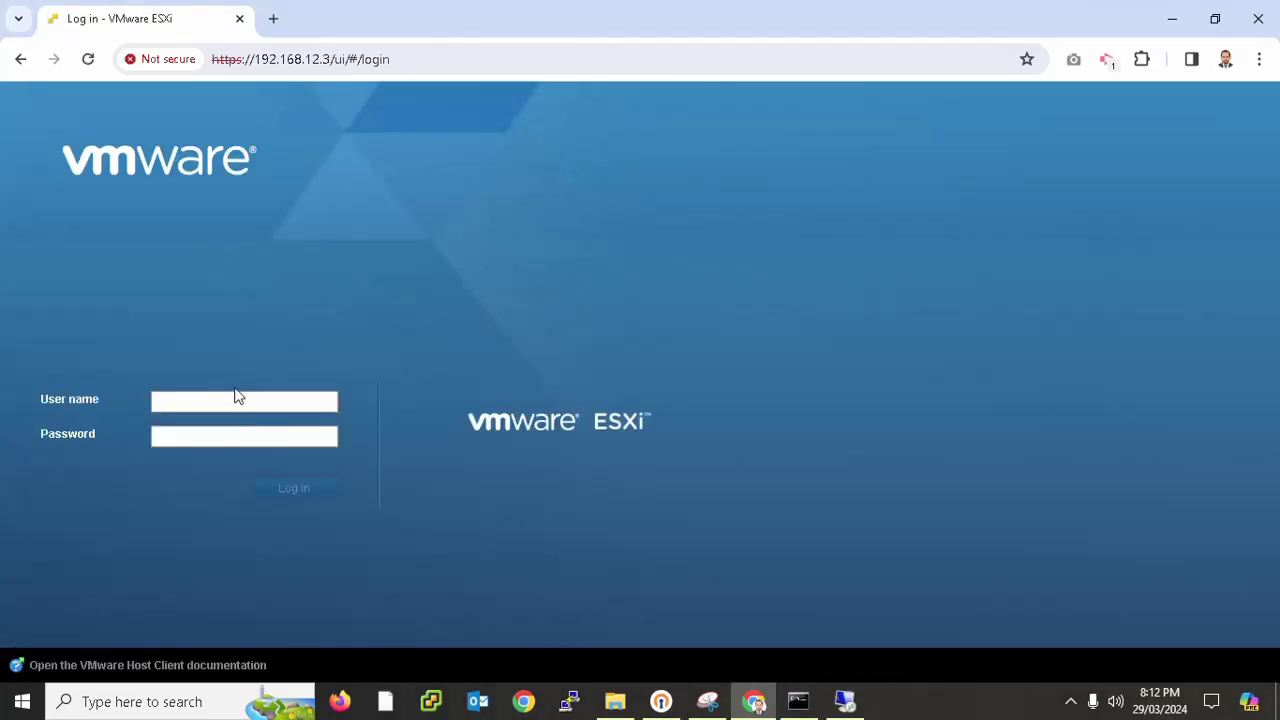
click(226, 403)
text(root)
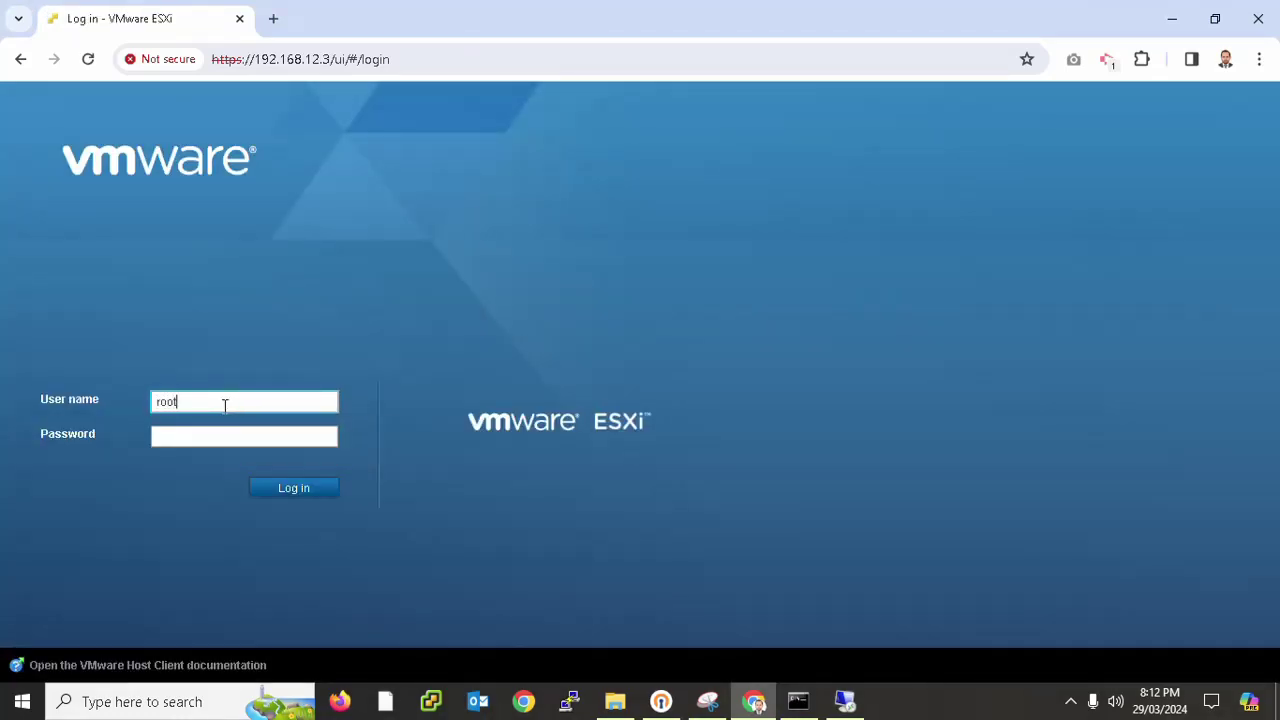
key(Tab)
text(*)
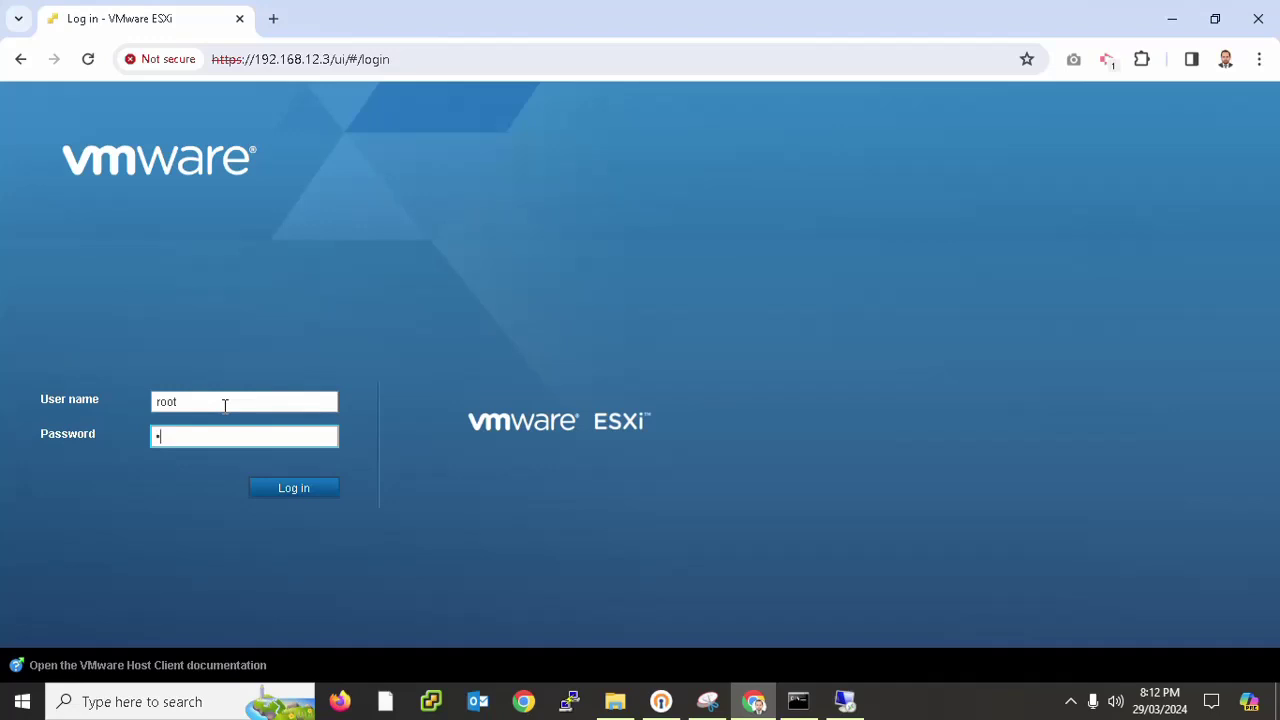
text(*****)
key(Return)
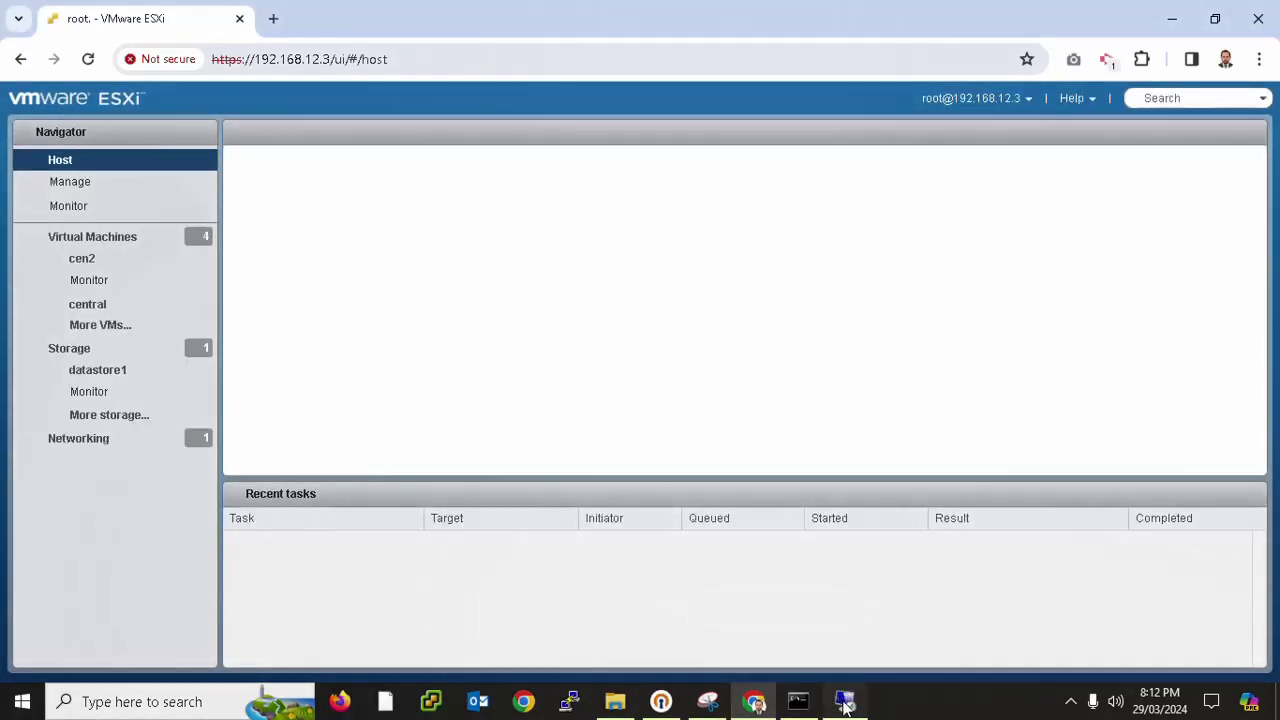
- Check the policy update's progress in Command Prompt in the 192.168.12.2 remote session, and return to the ESXi page
click(845, 703)
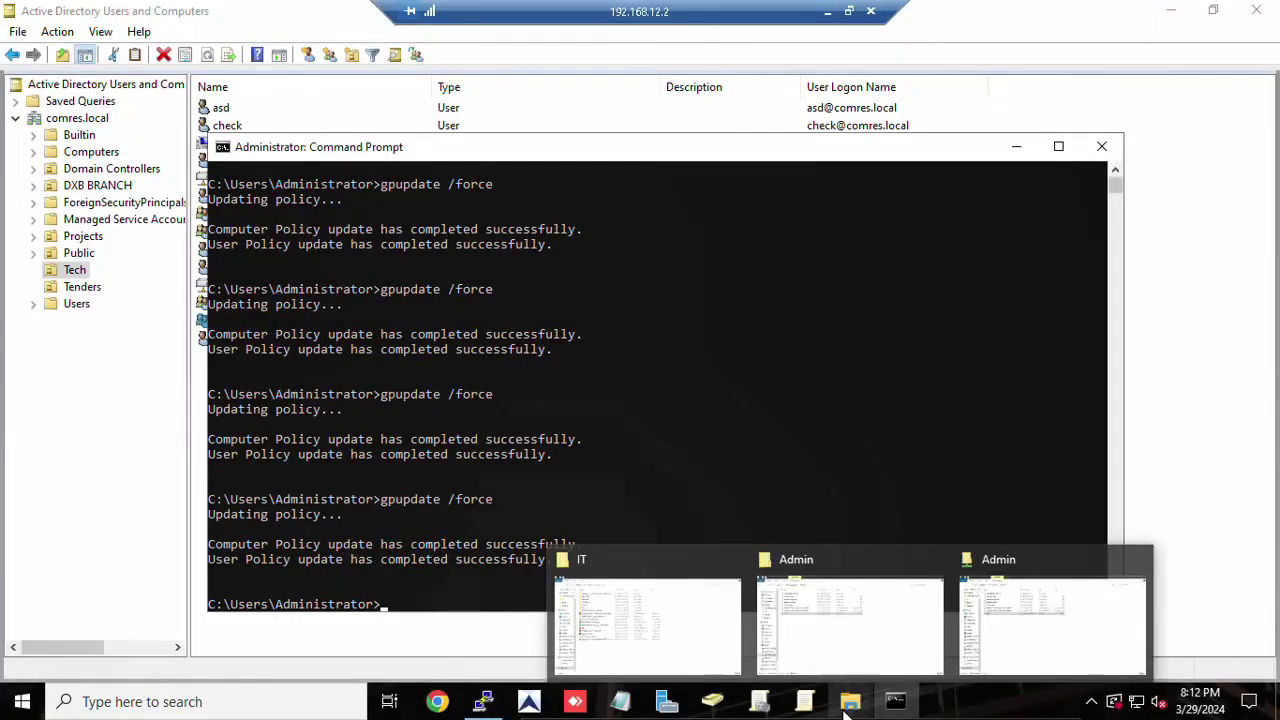
drag(415, 155, 639, 160)
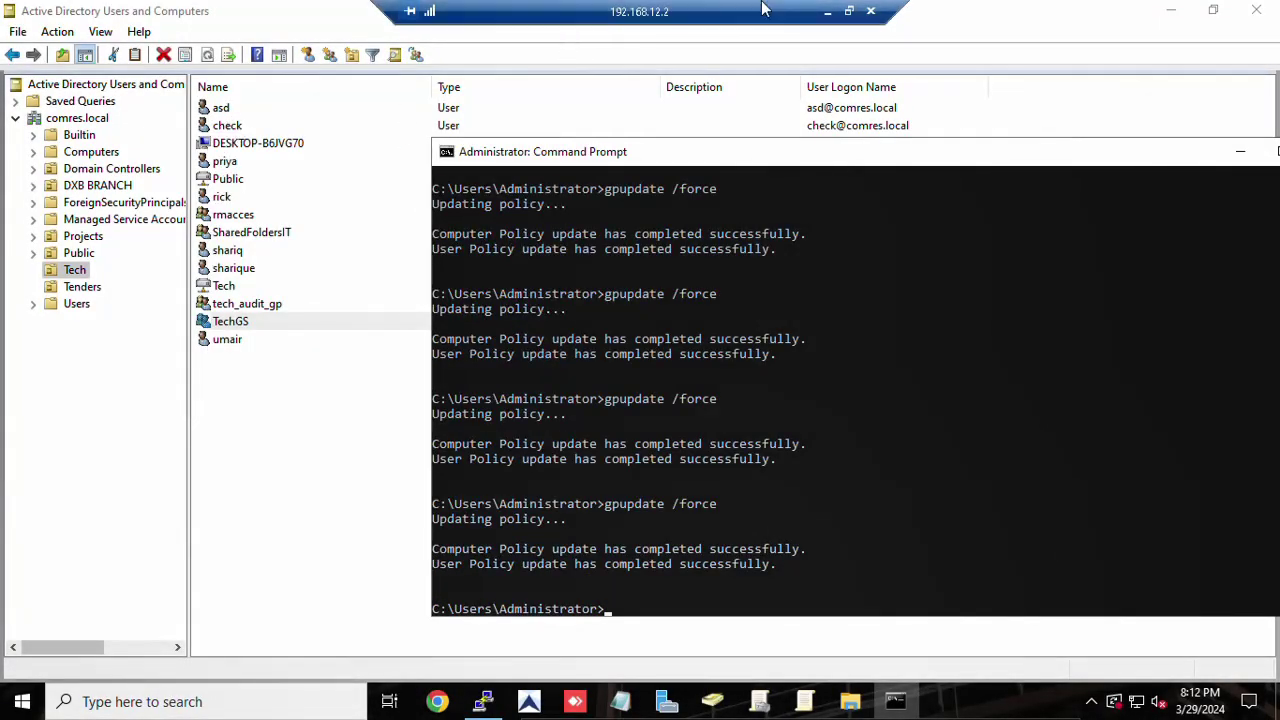
click(827, 12)
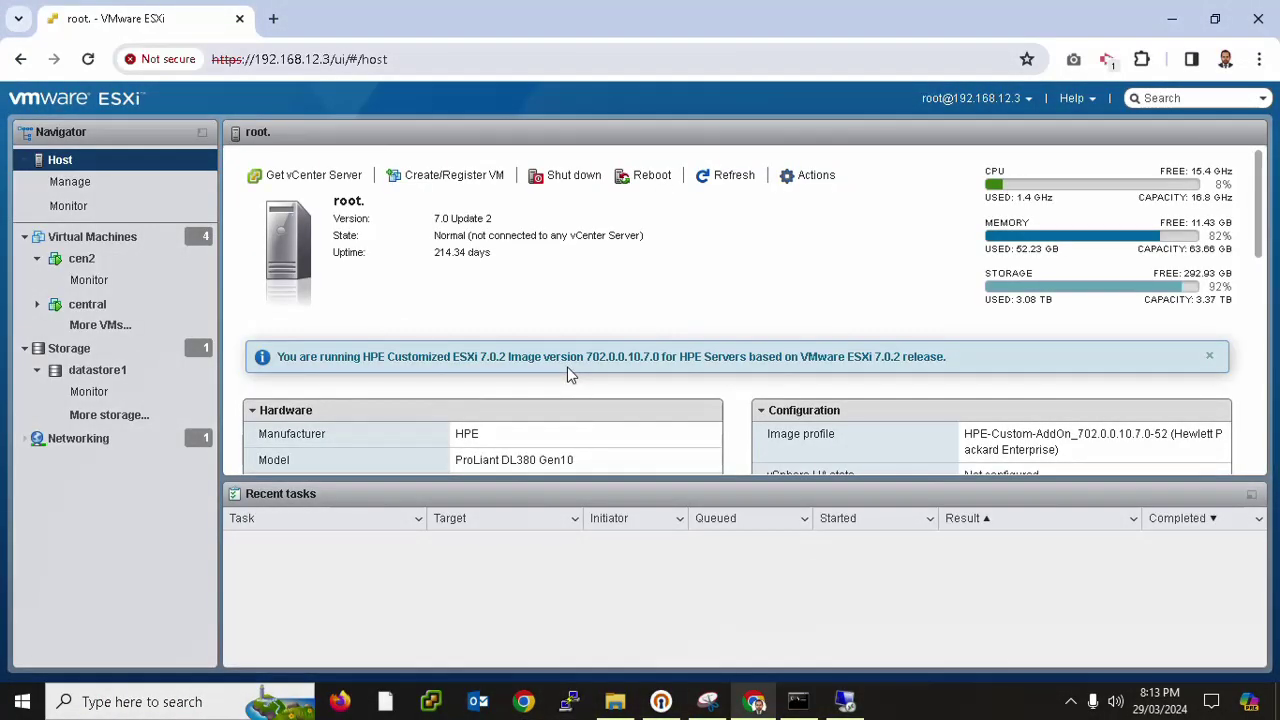
- Open the console of the cen2 virtual machine and send Ctrl-Alt-Delete to the guest
click(88, 259)
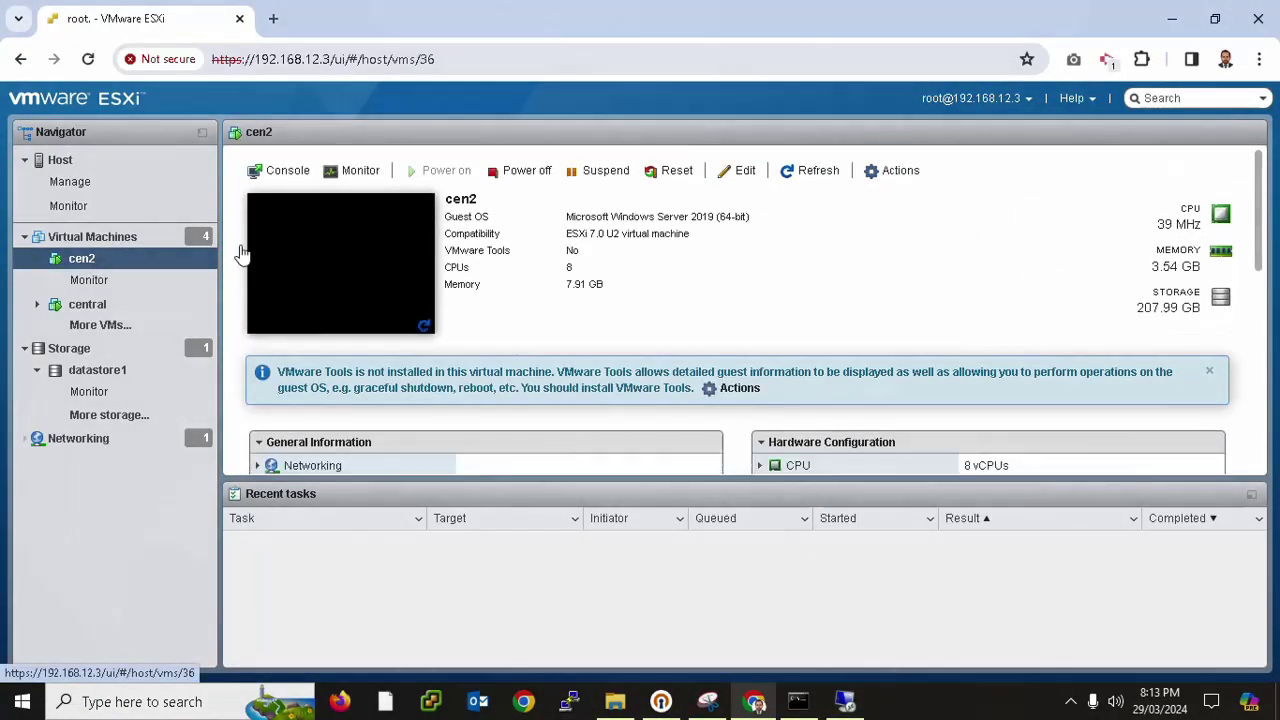
click(355, 249)
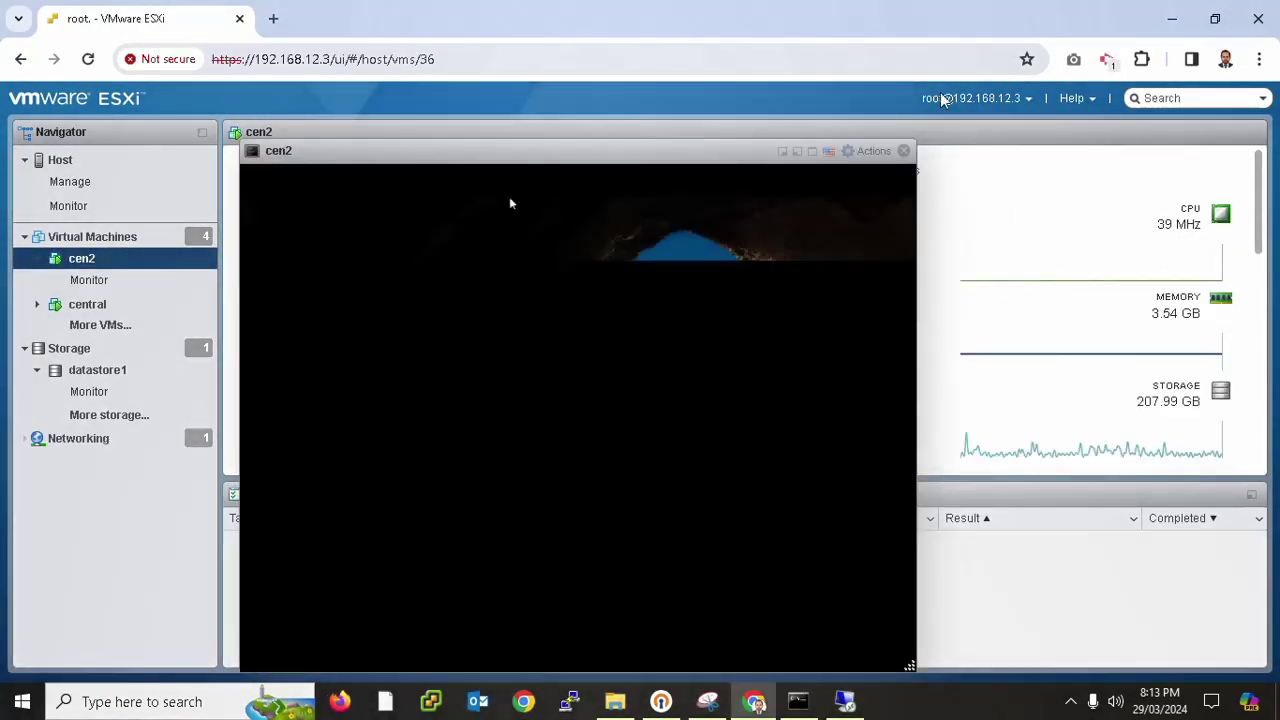
click(860, 152)
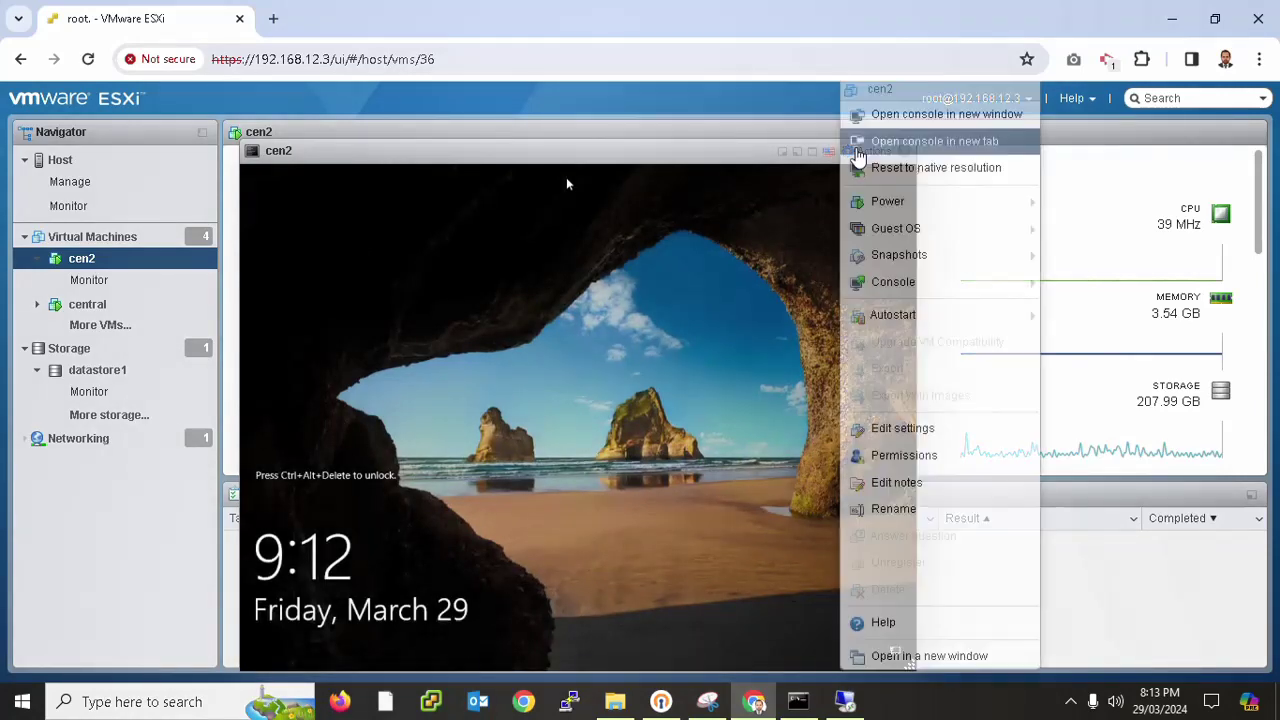
mouse_move(906, 229)
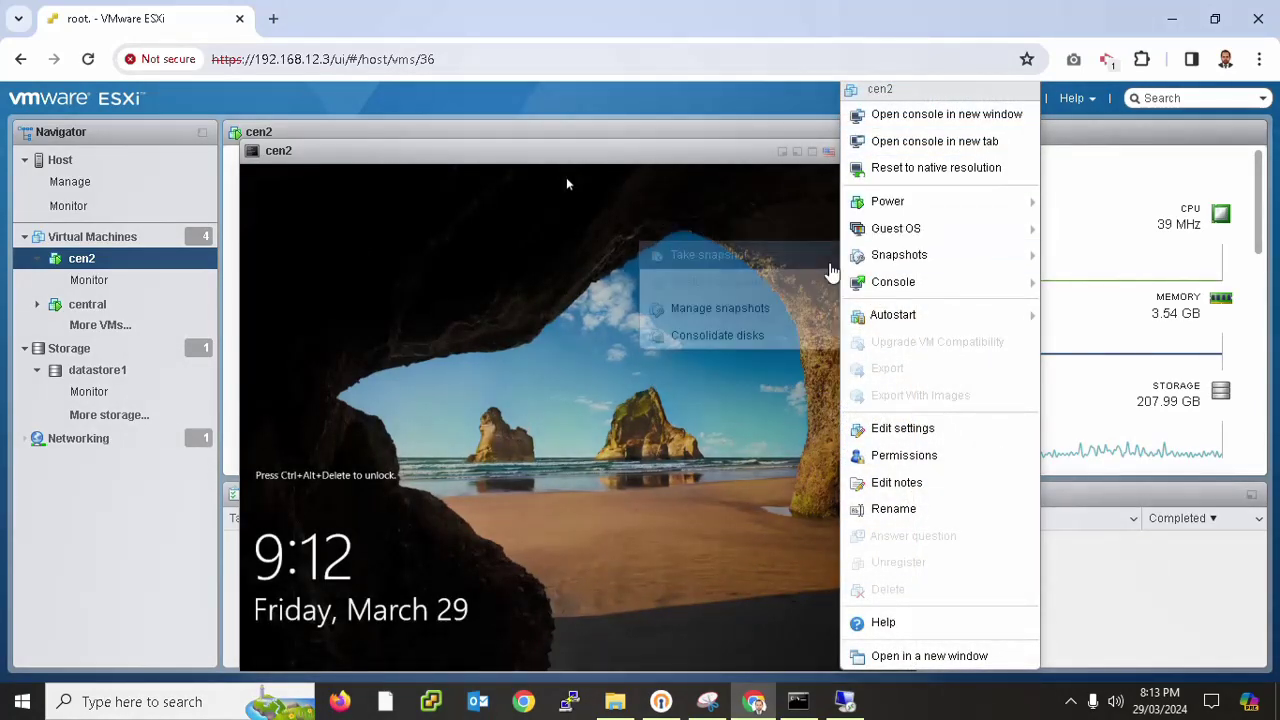
mouse_move(777, 290)
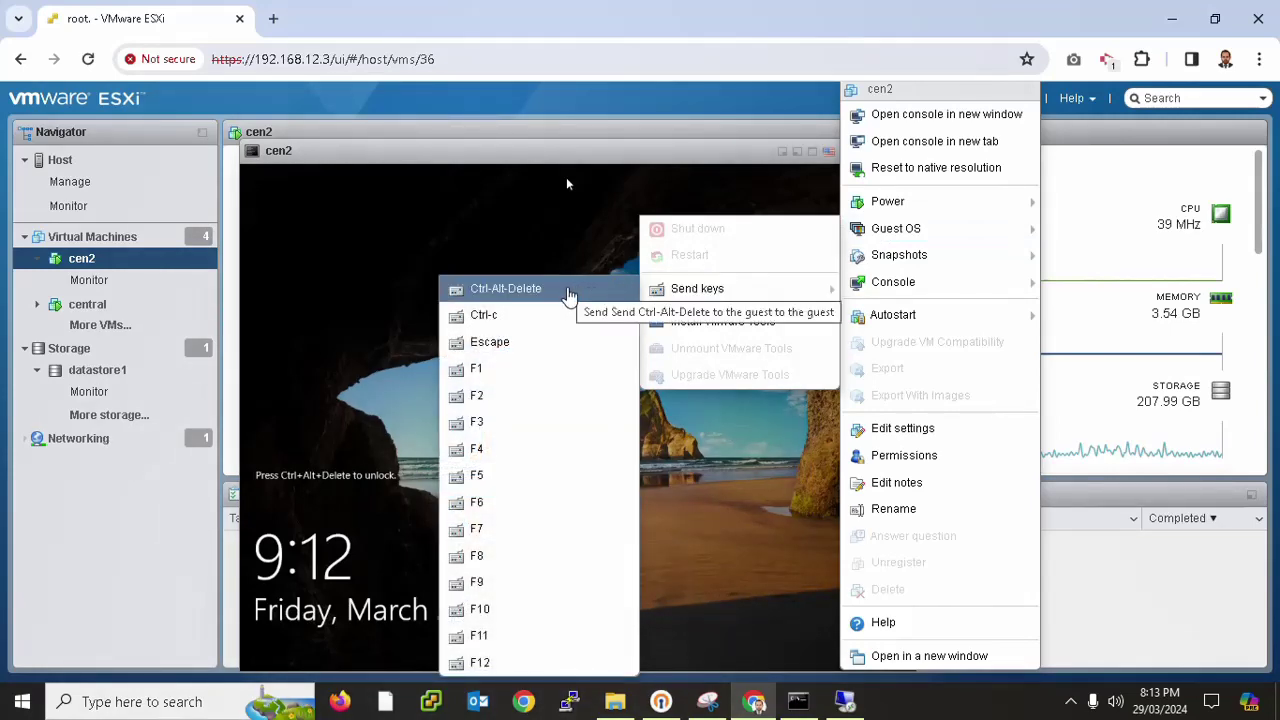
click(569, 290)
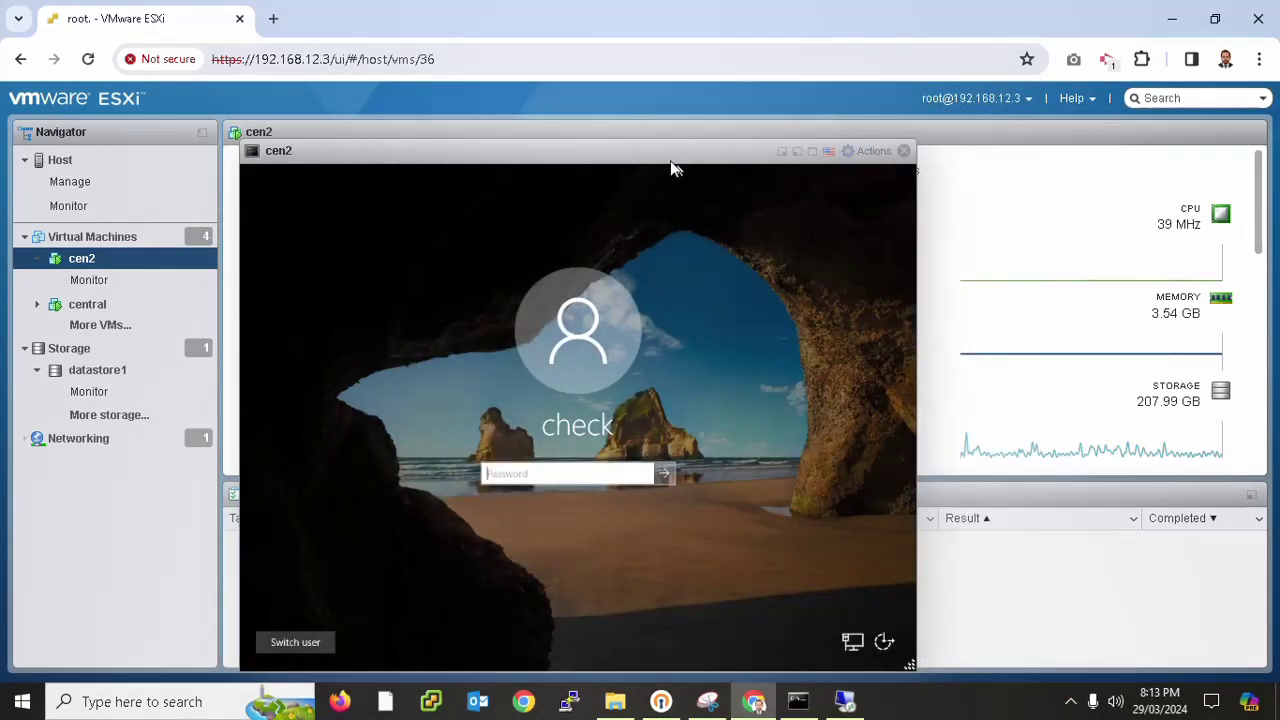
- Try to sign in to cen2 as the user check by entering the account password
drag(670, 158, 684, 135)
click(549, 455)
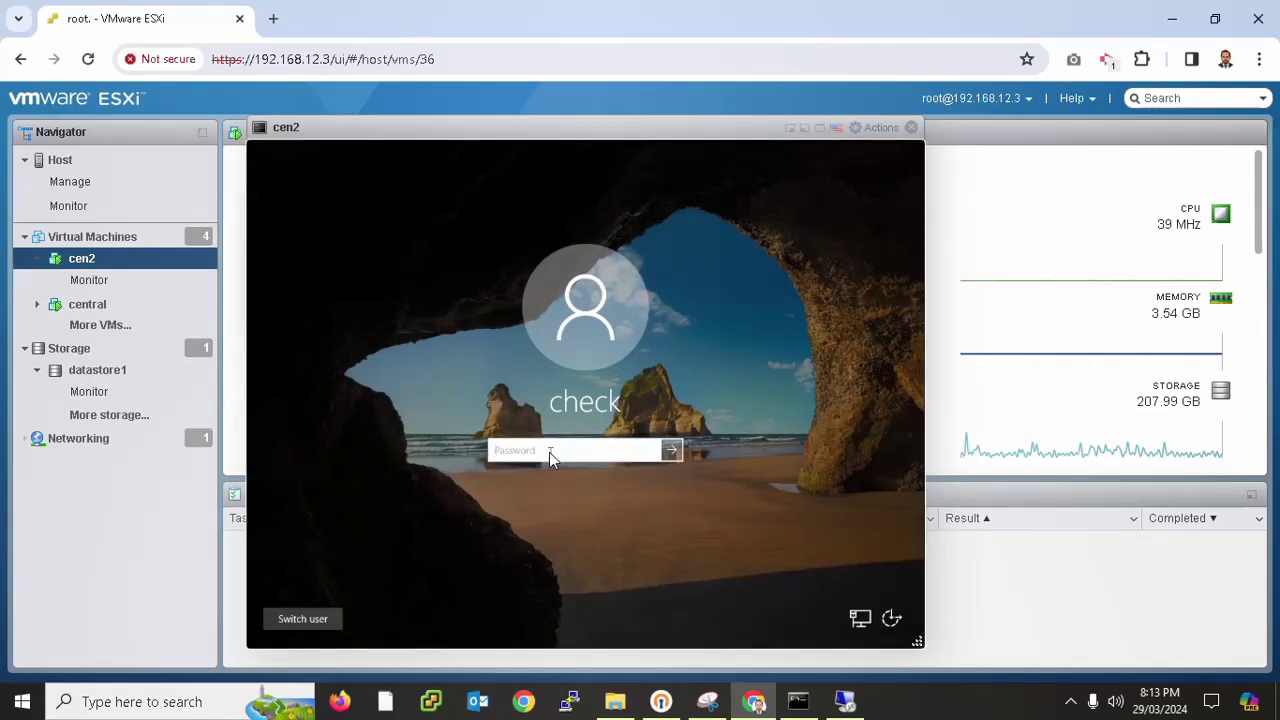
text(••••••••)
key(Return)
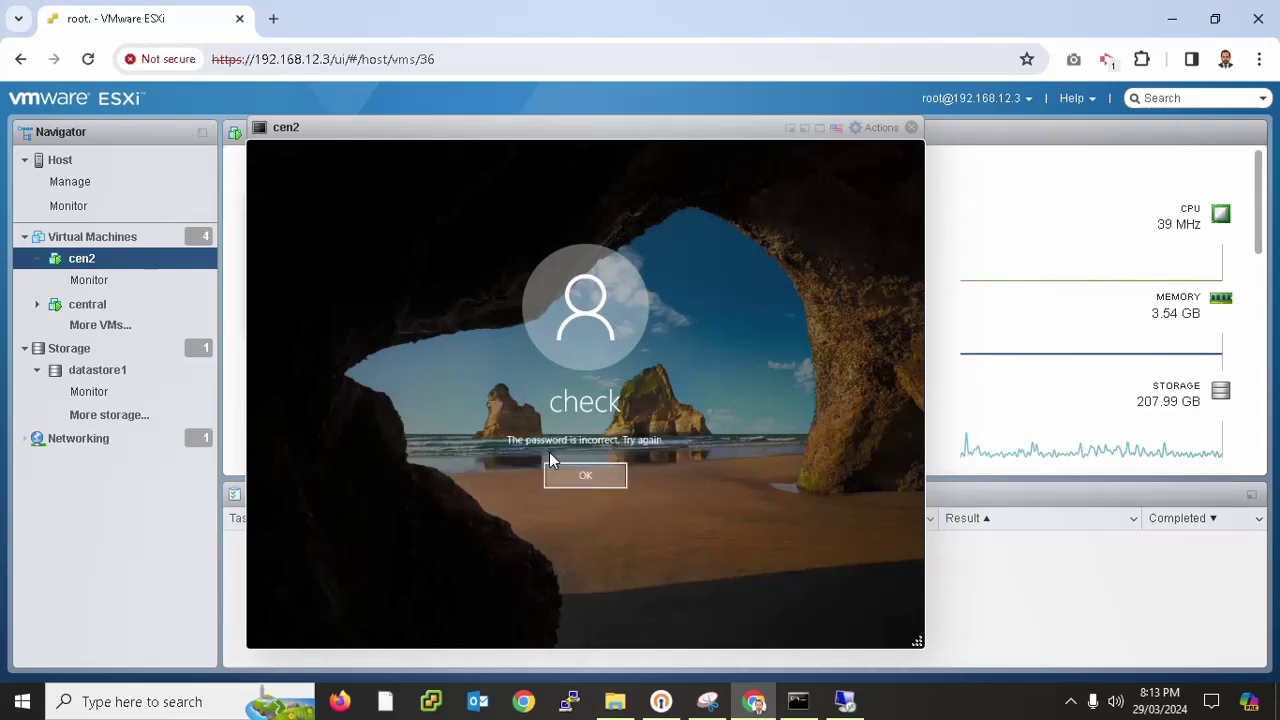
key(Return)
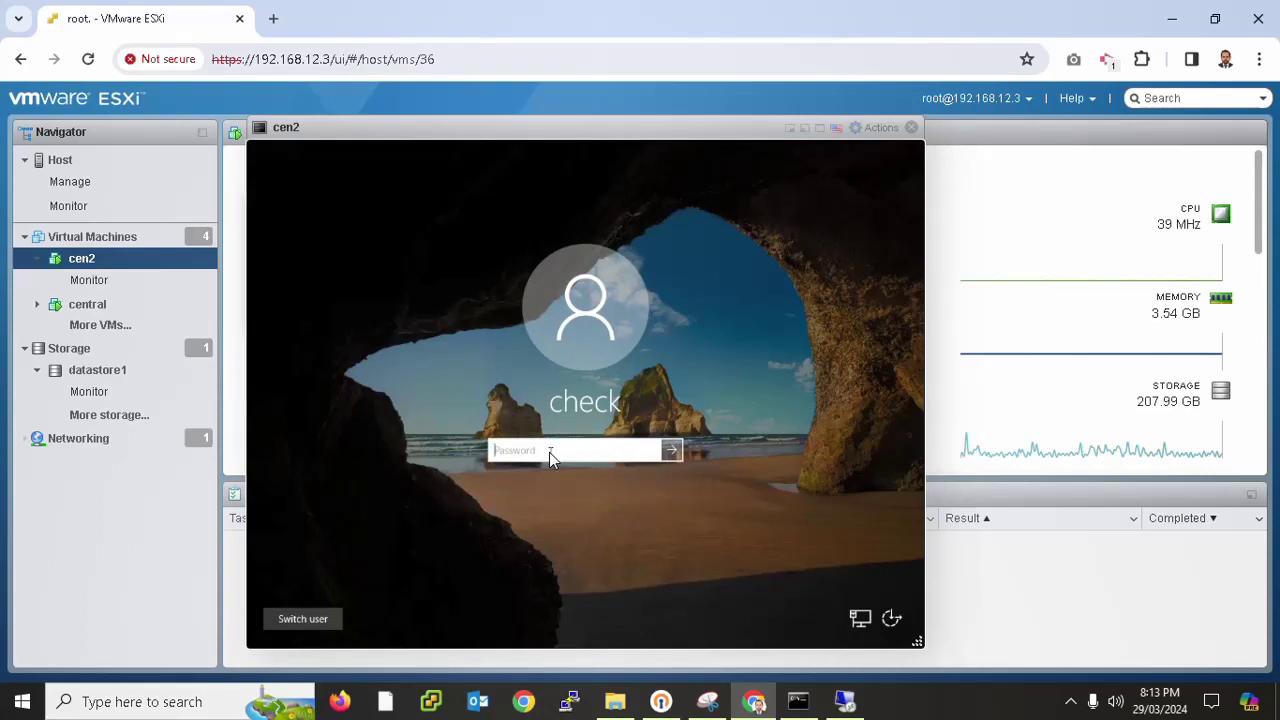
text(•••••••••••)
key(Return)
key(Return)
text(••)
key(Return)
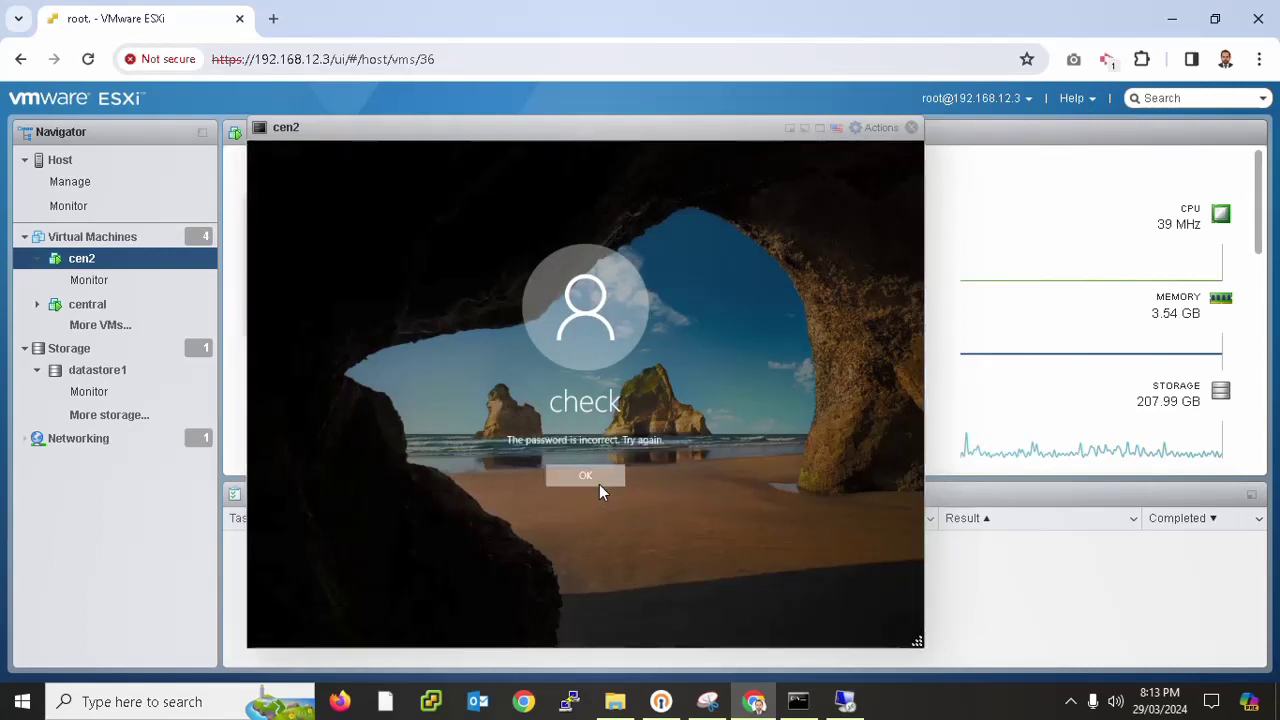
click(586, 476)
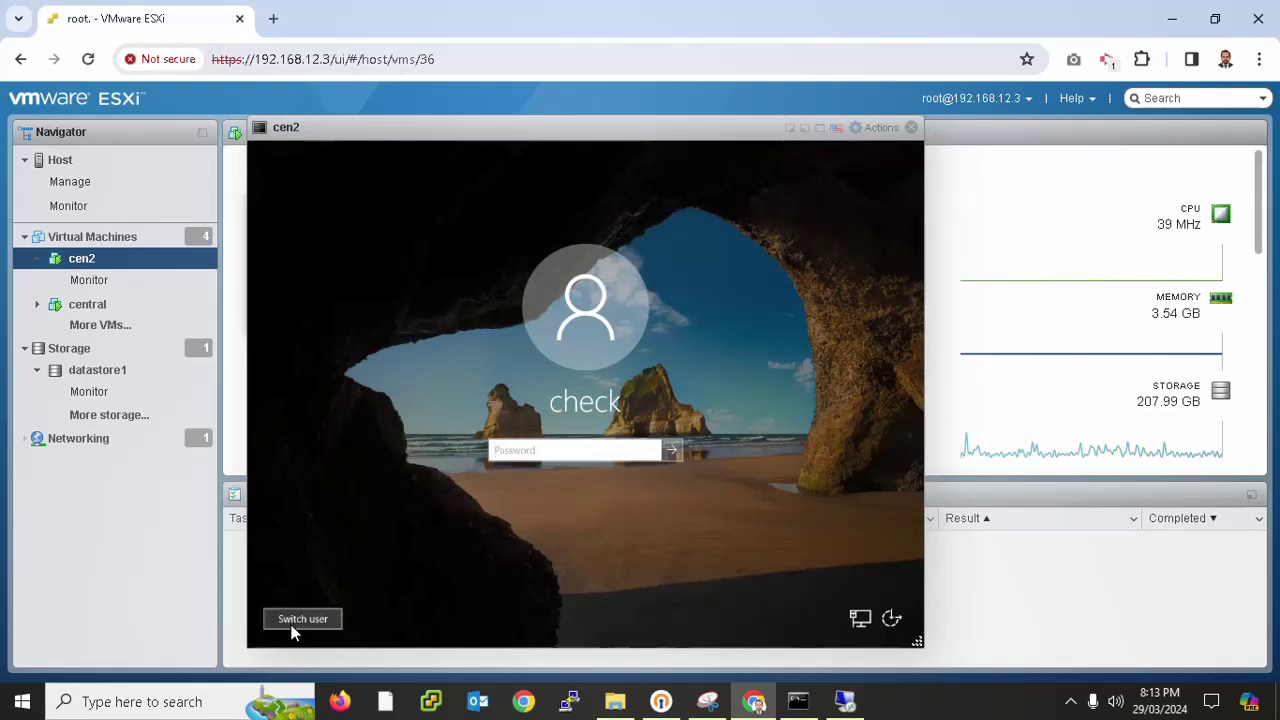
- In the 192.168.12.2 remote session, reset the password of the user check in the Tech OU, entering and confirming the new password
click(843, 702)
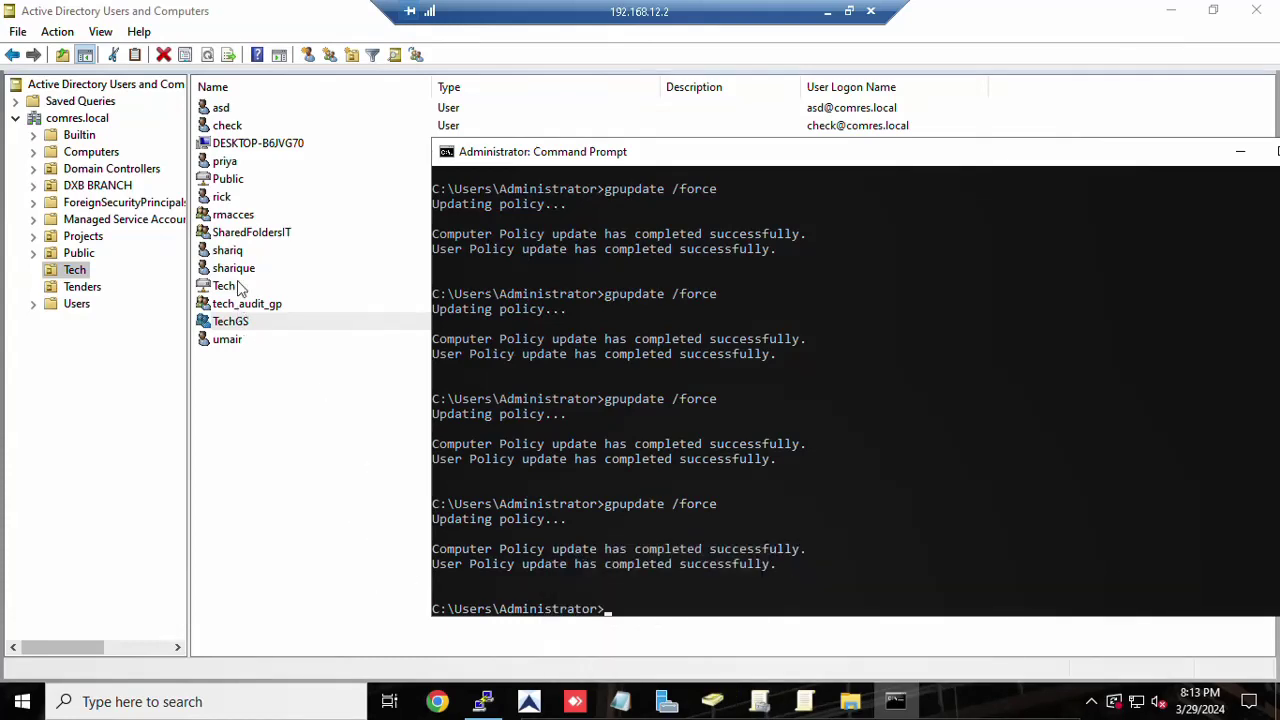
click(220, 126)
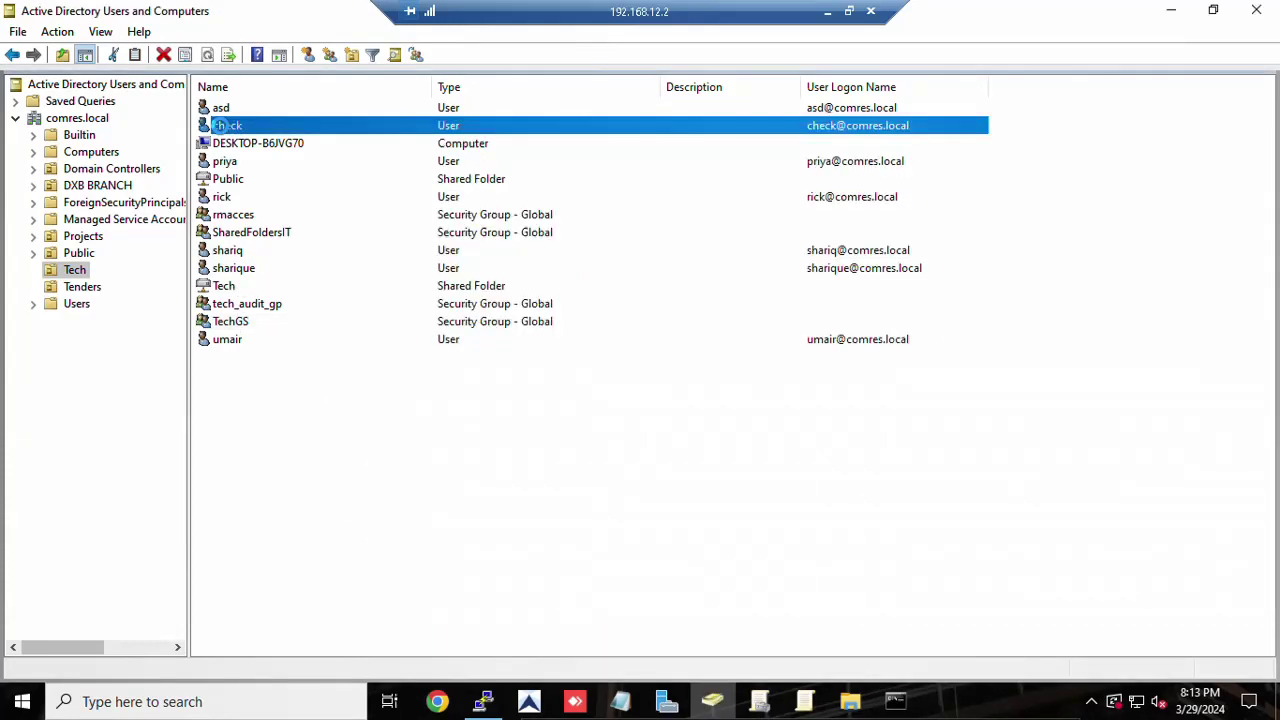
right_click(220, 126)
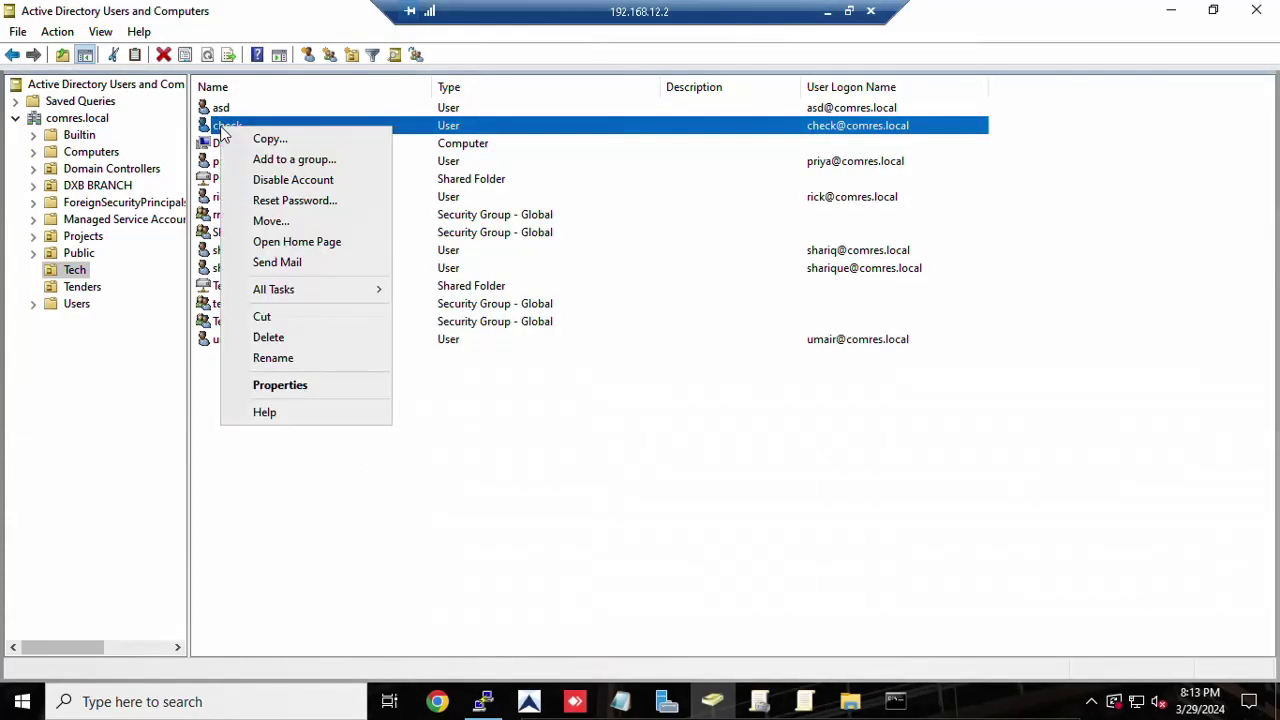
click(301, 201)
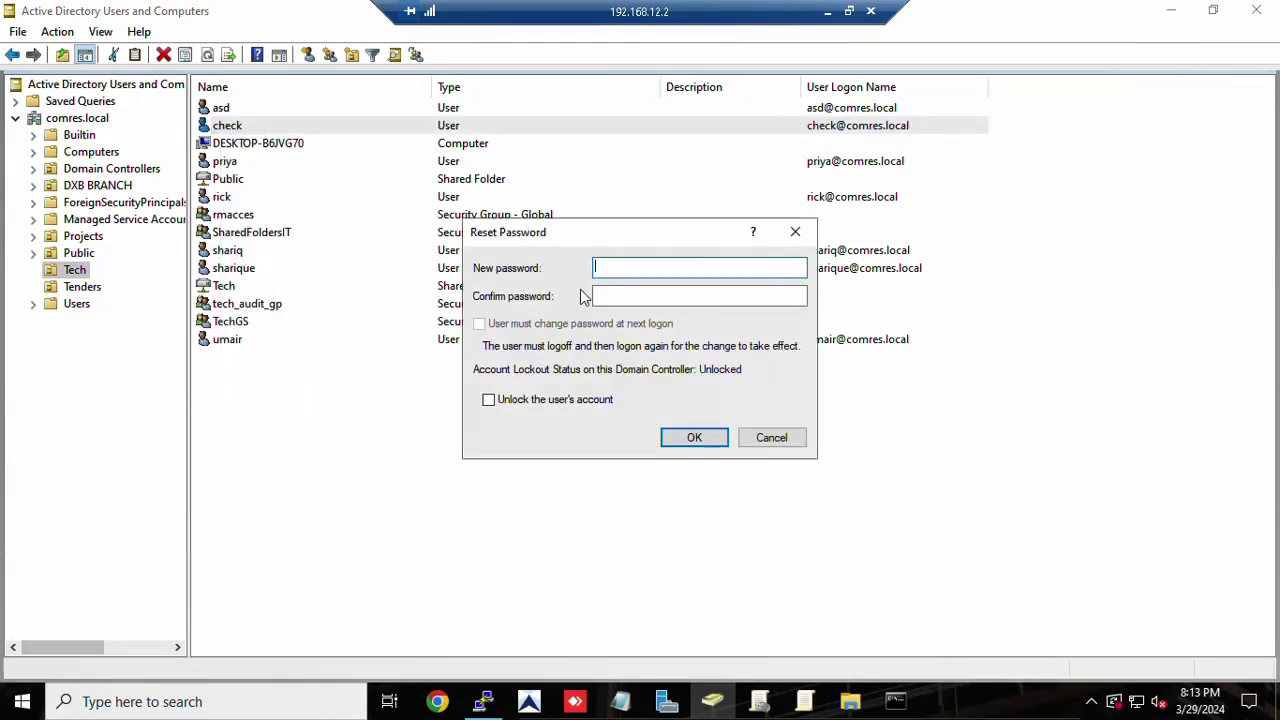
text(*********)
key(Tab)
text(*********)
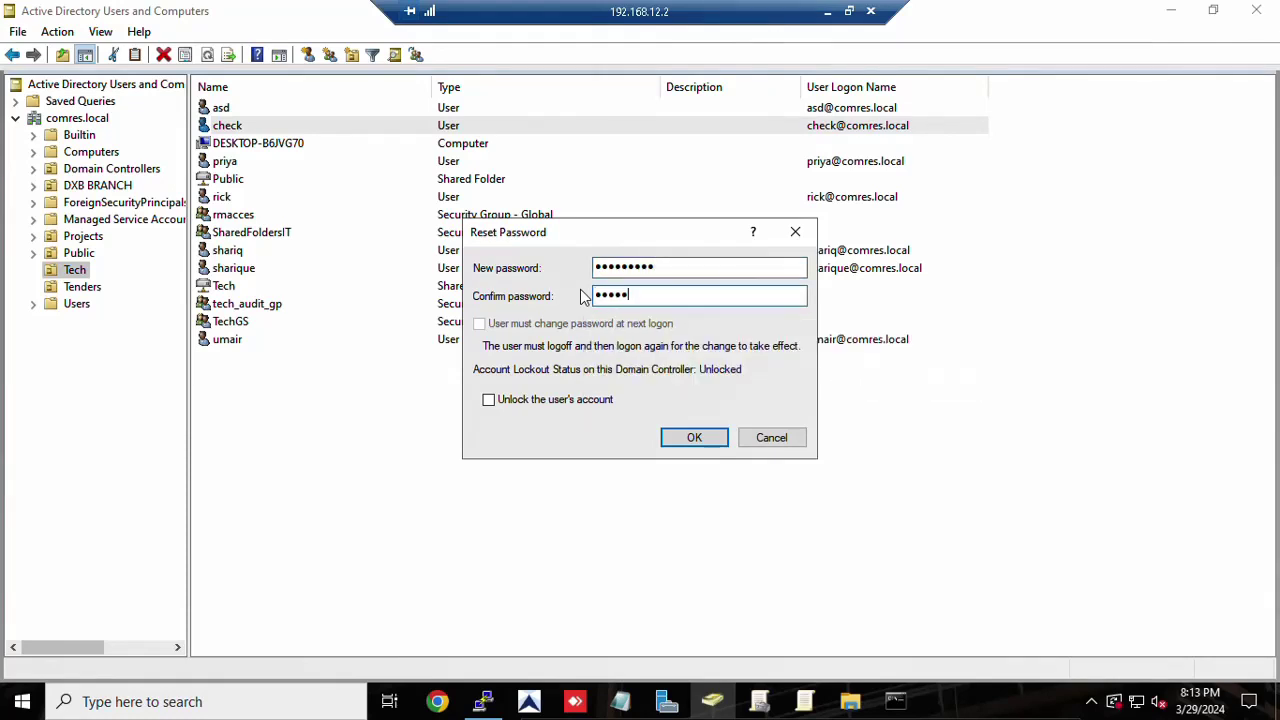
click(707, 442)
click(740, 418)
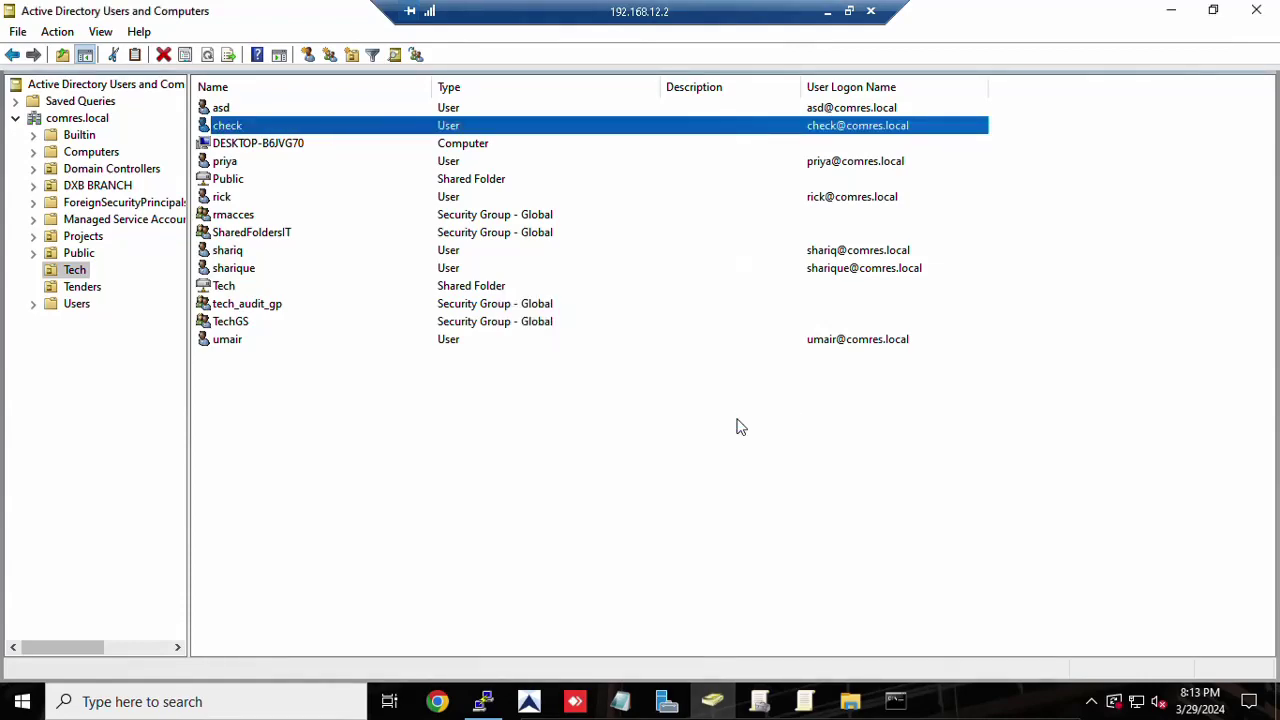
- Return to the cen2 console, sign in as the user check with the account password, and show the console full screen
click(828, 17)
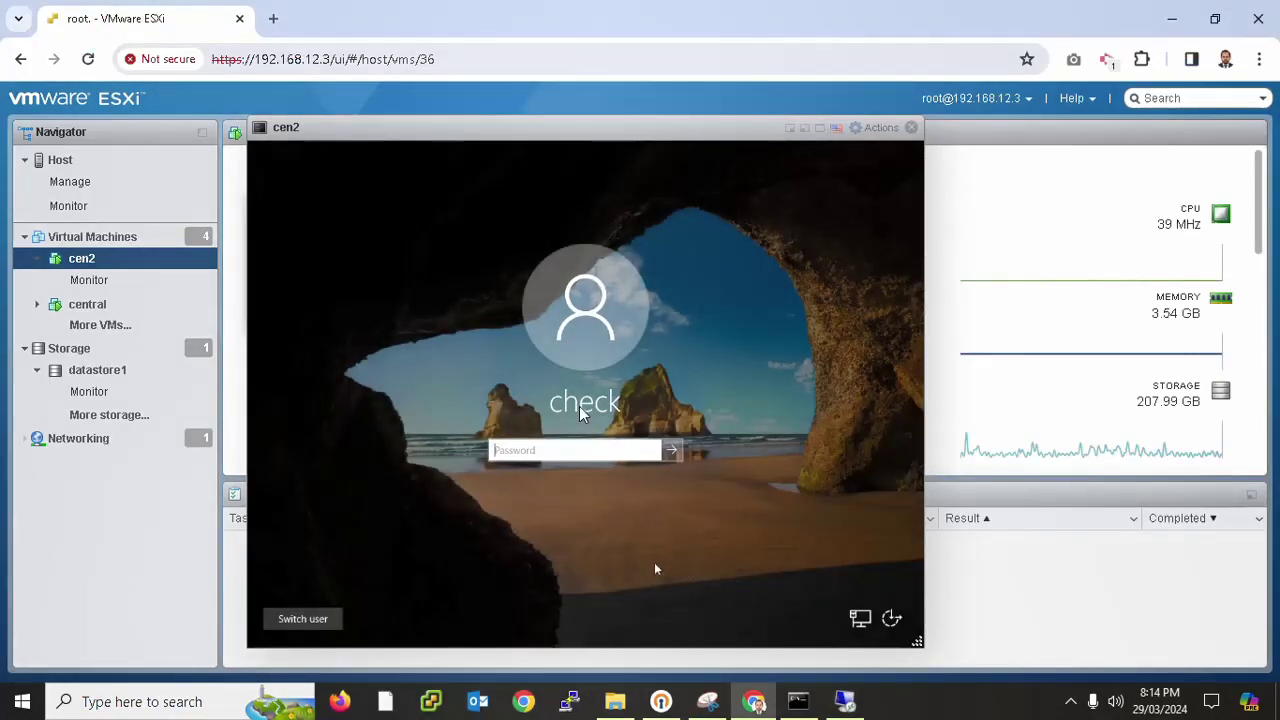
click(534, 447)
text(*****)
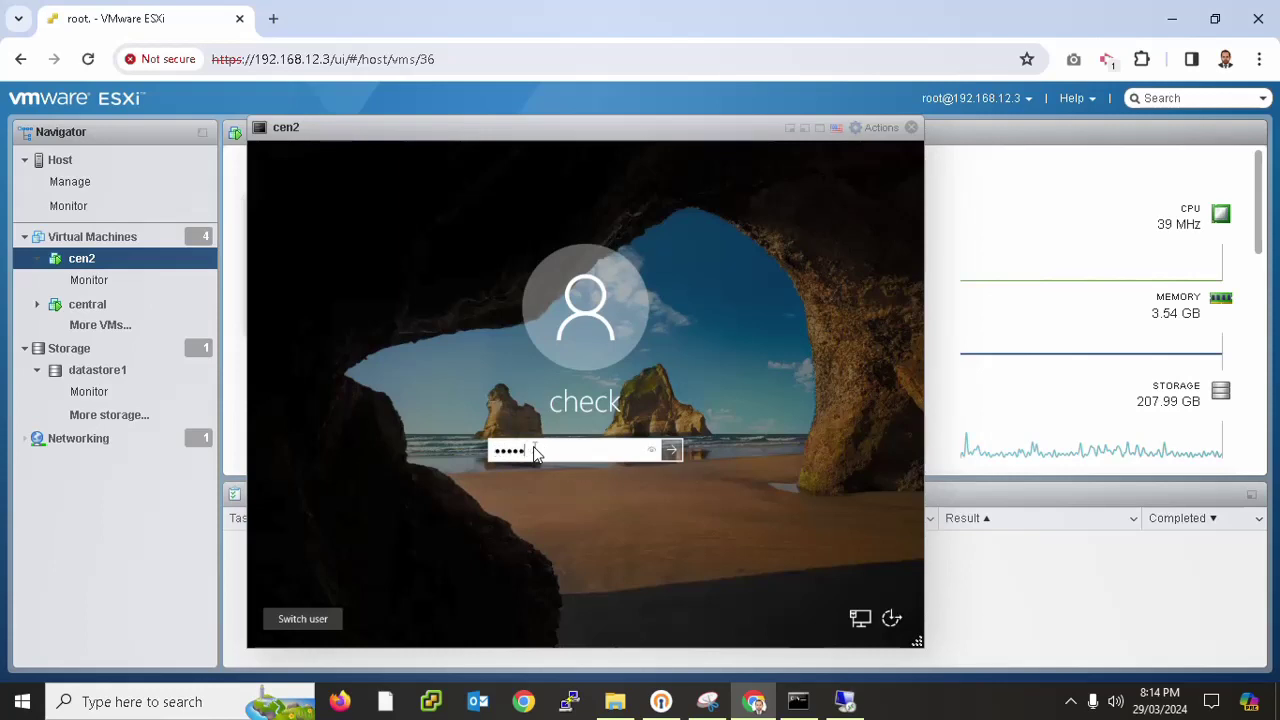
text(*)
key(Return)
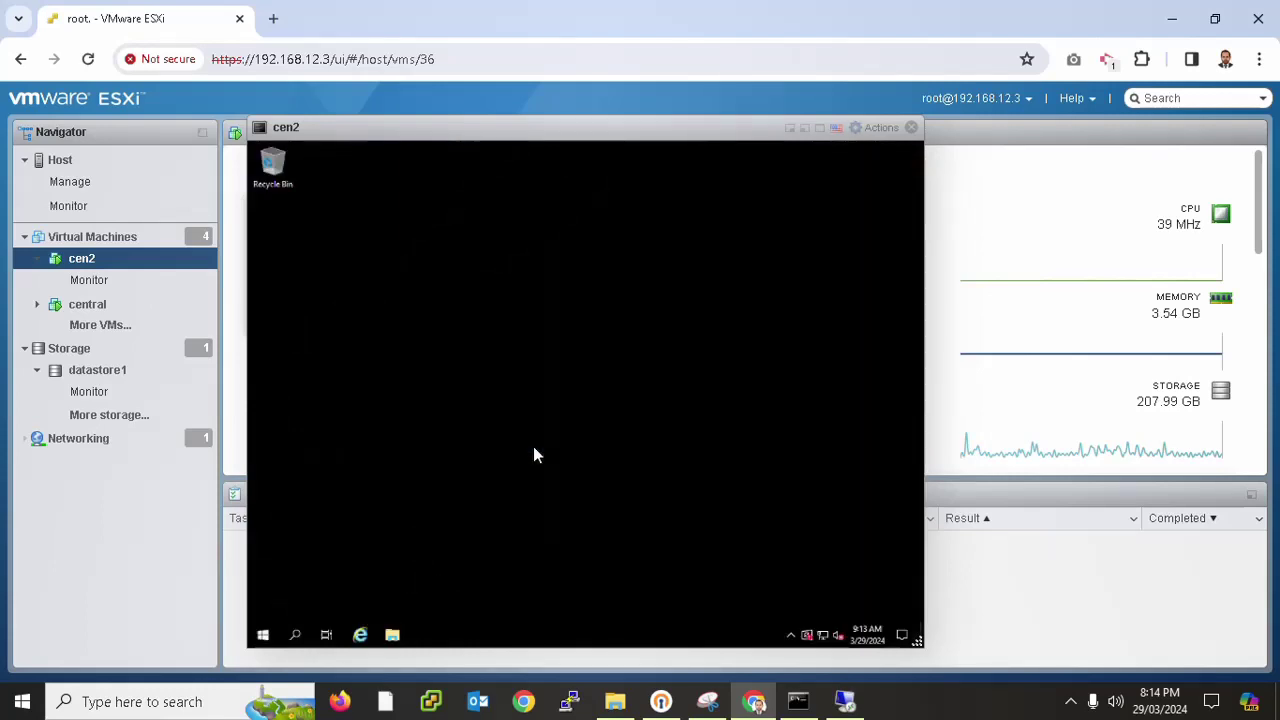
click(820, 132)
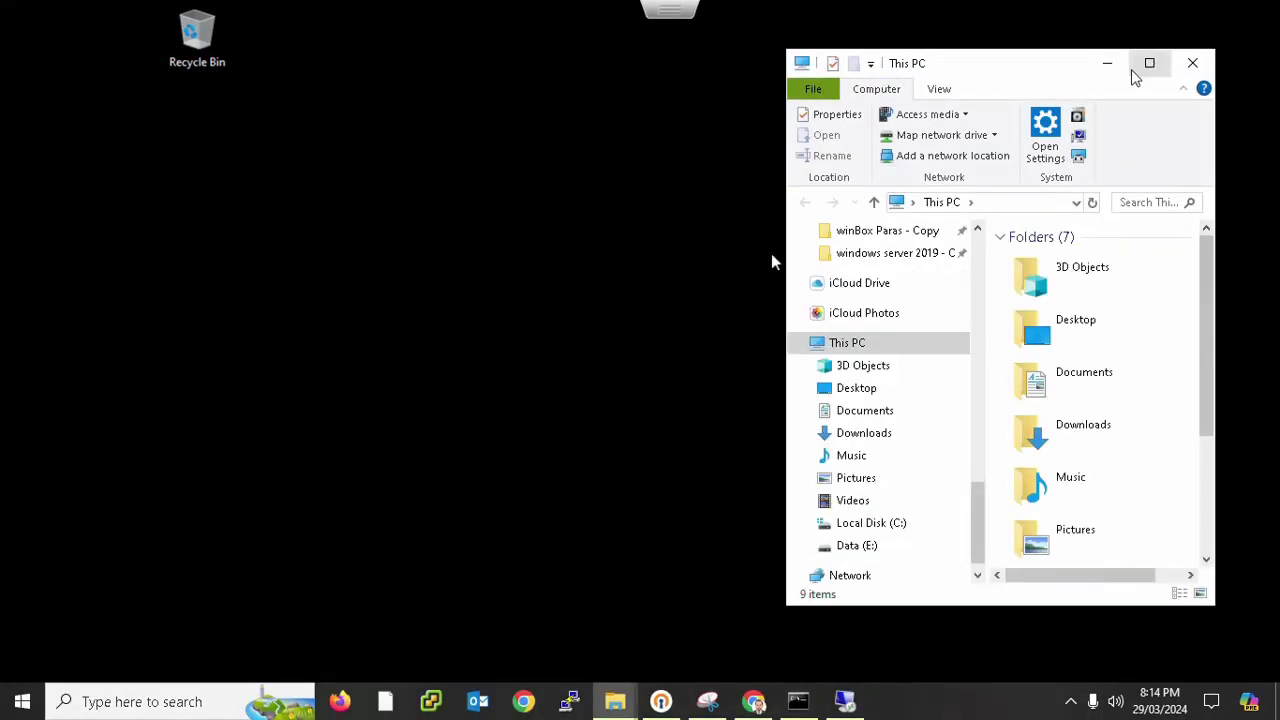
click(1146, 66)
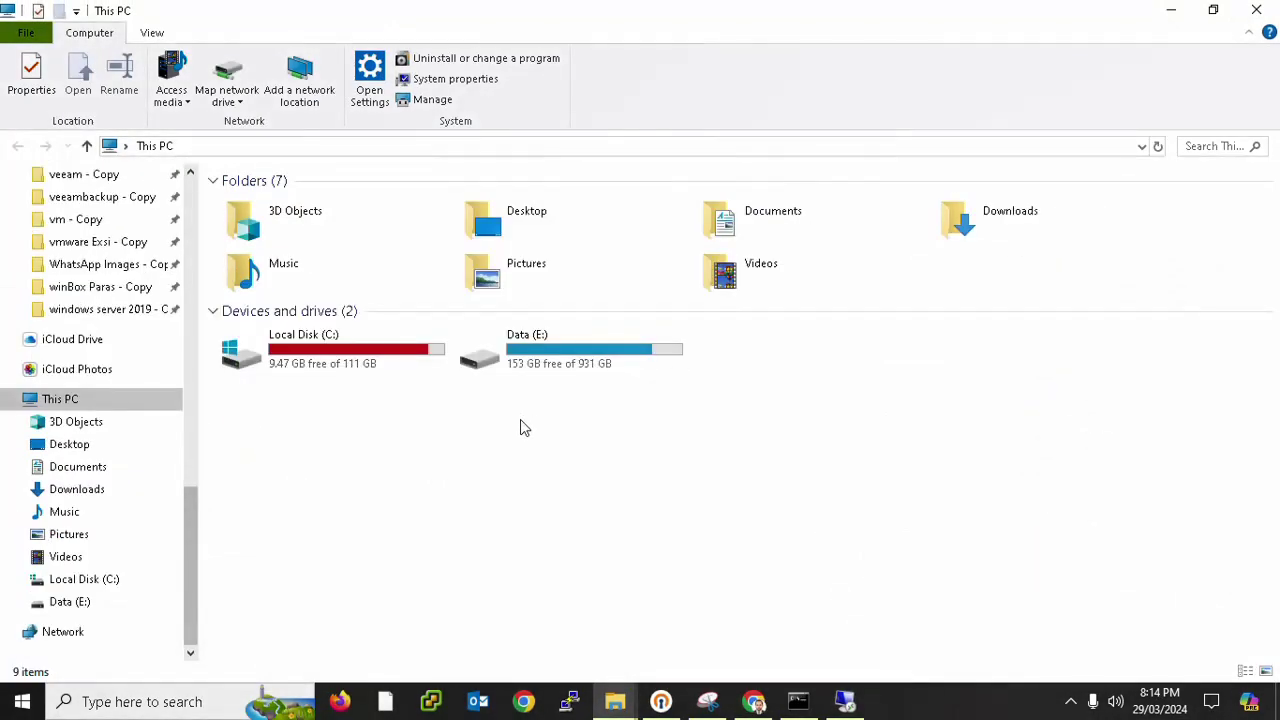
click(845, 701)
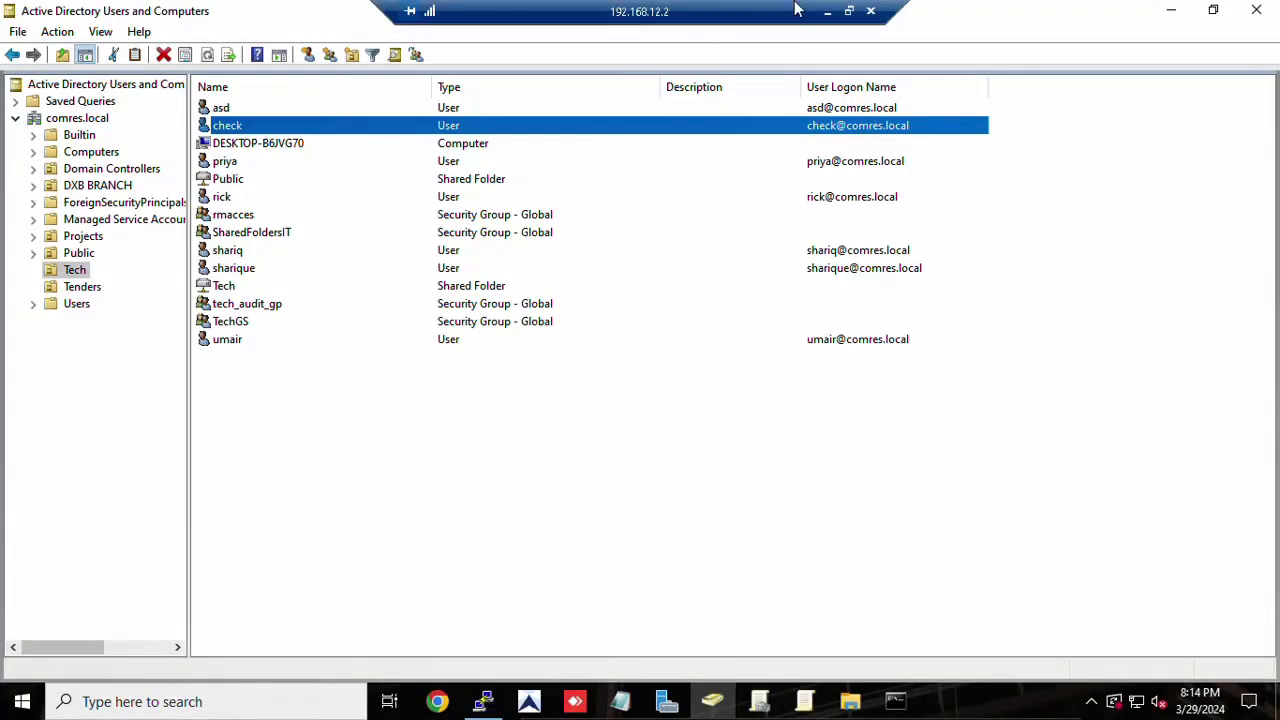
click(827, 11)
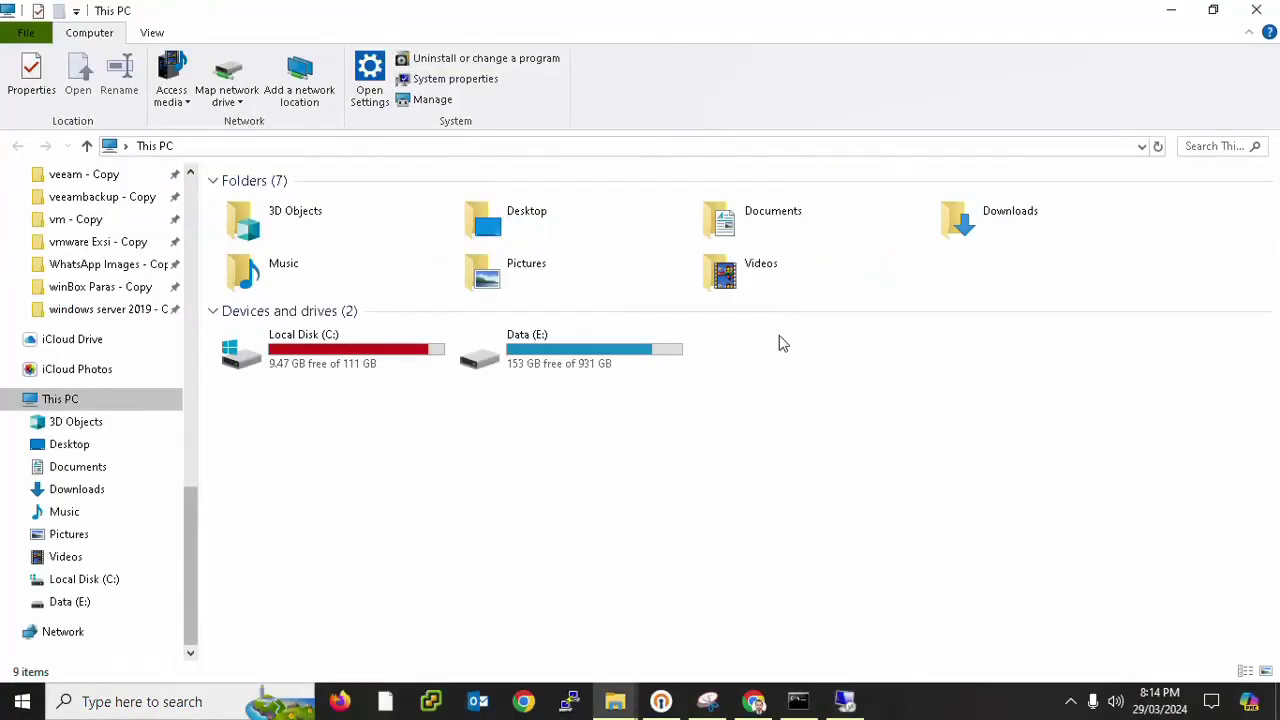
click(756, 701)
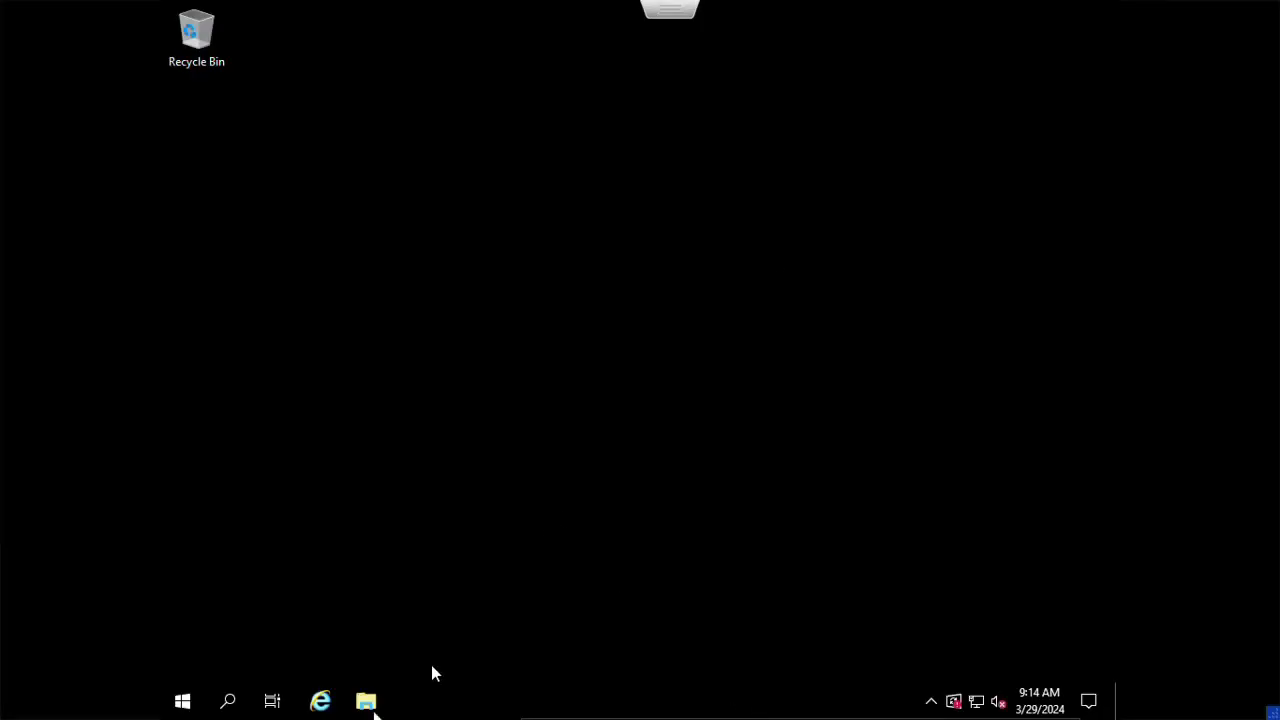
- Open This PC on the cen2 guest, examine its network locations for the mapped drive, and minimize the window
click(366, 701)
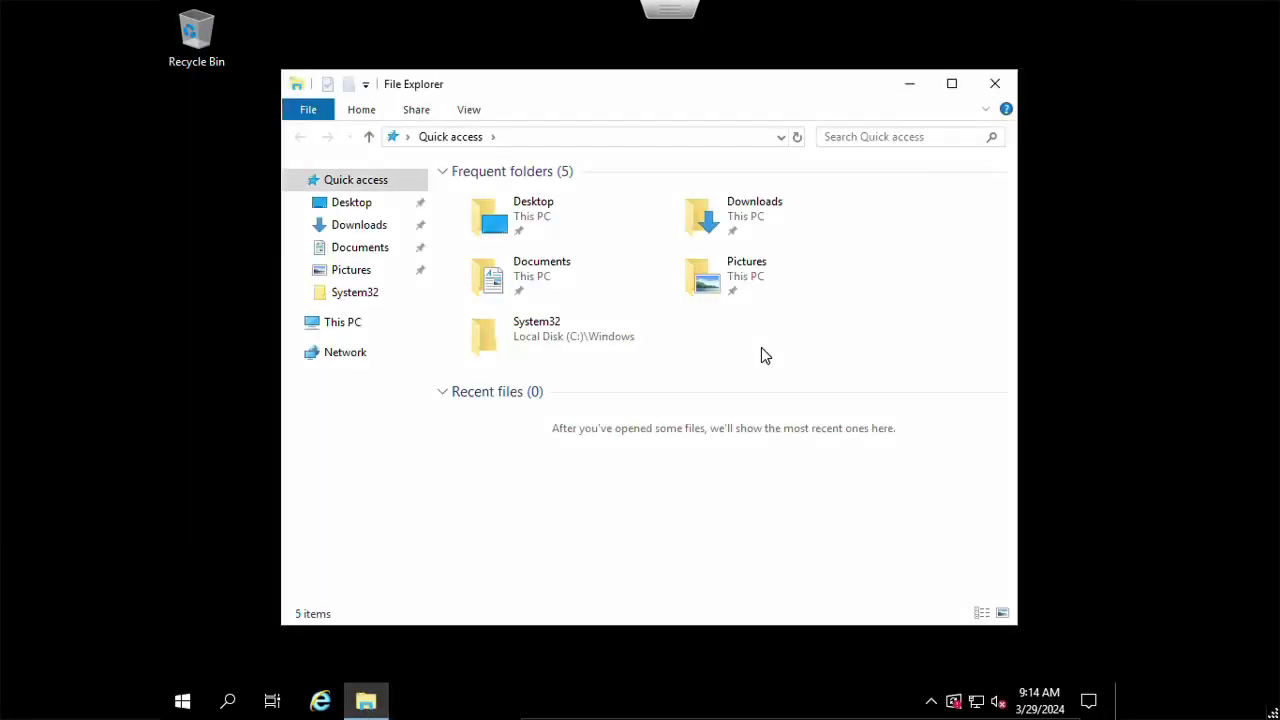
click(335, 330)
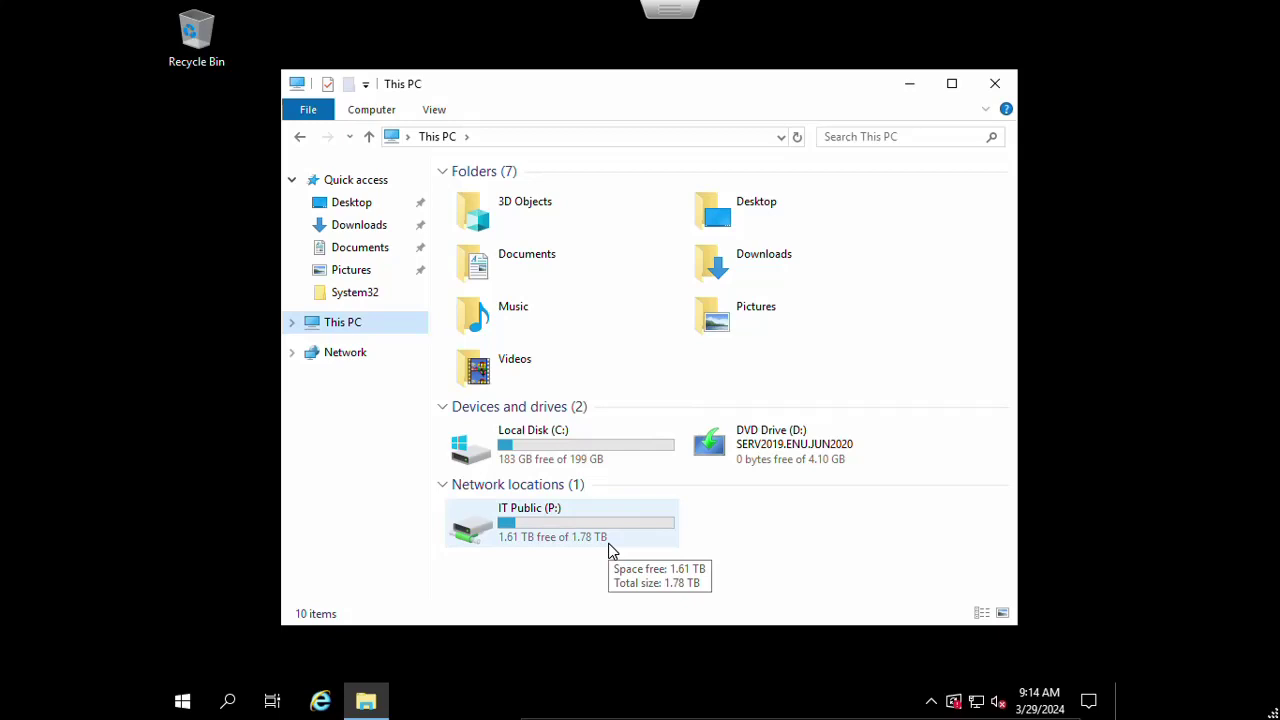
click(910, 85)
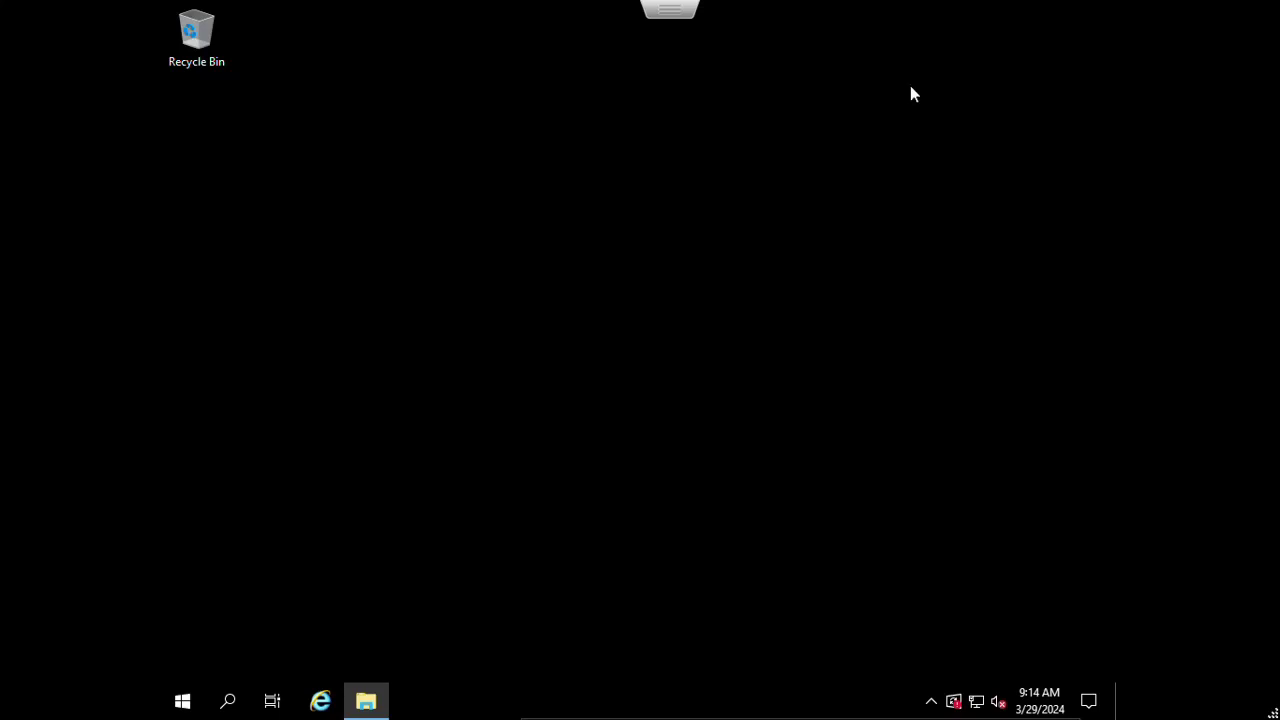
- Try to open Control Panel on cen2 to test the policy restriction, and dismiss the resulting dialog
click(227, 703)
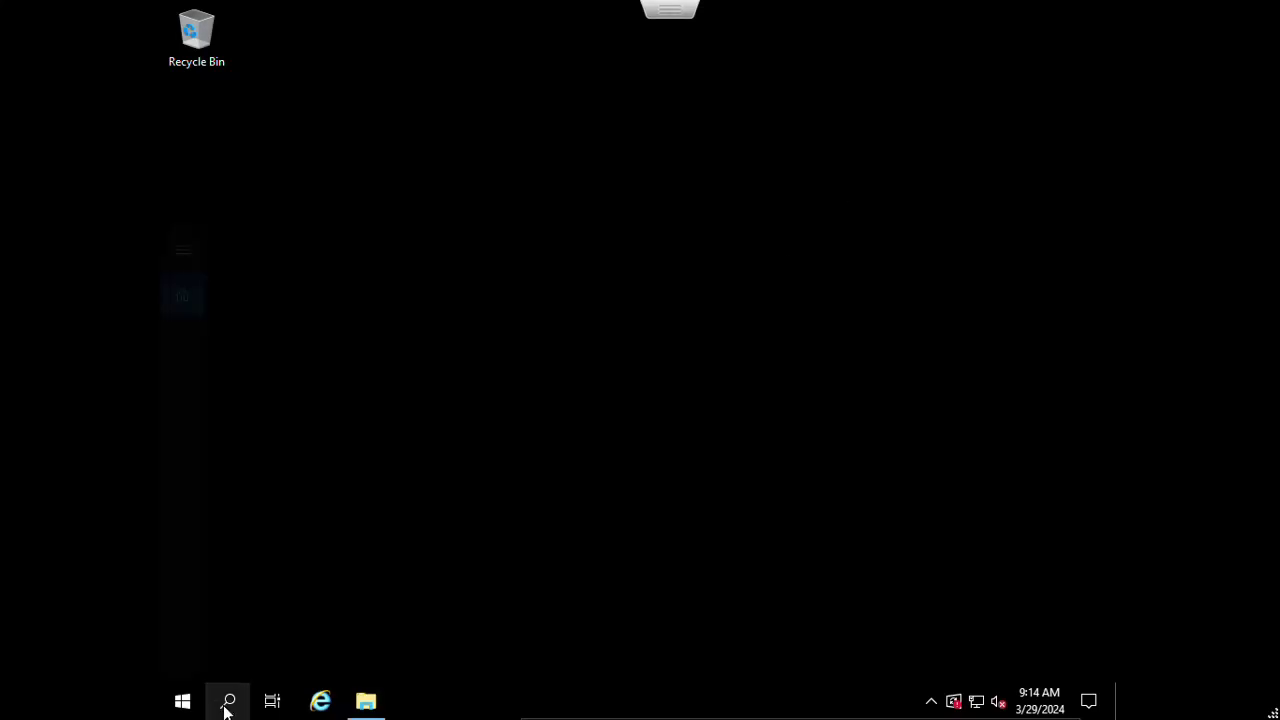
text(con)
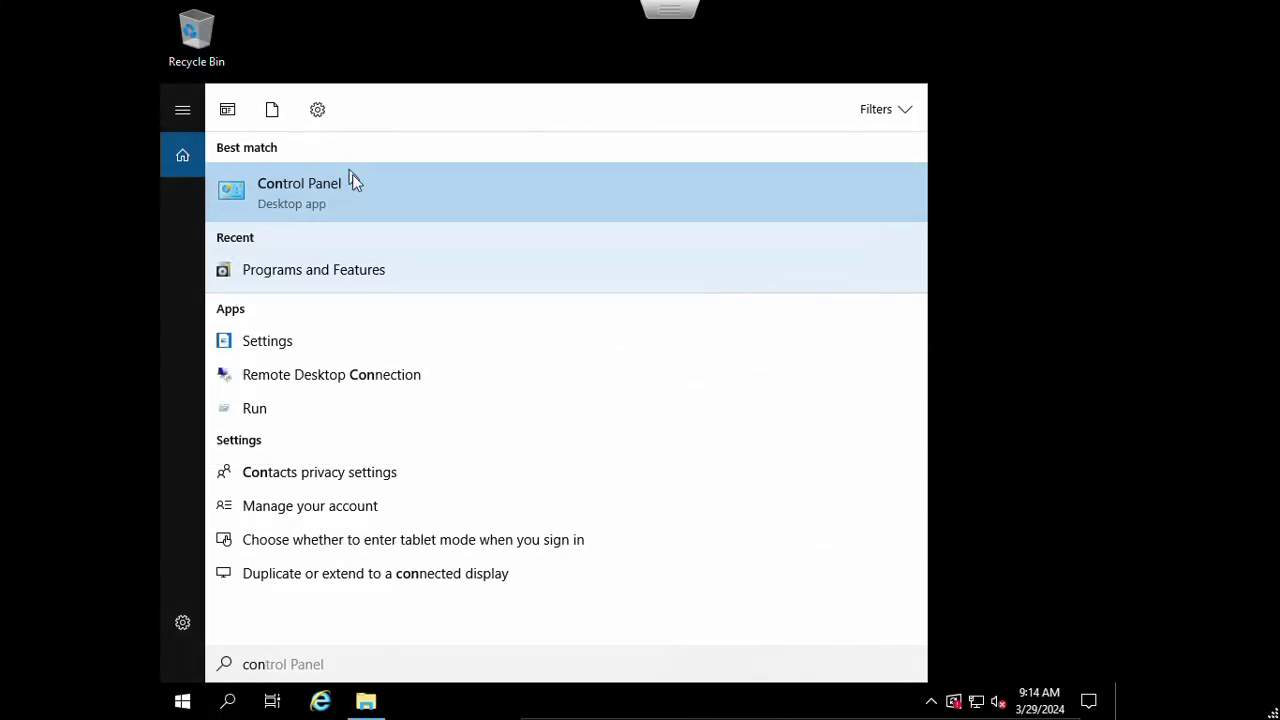
click(357, 200)
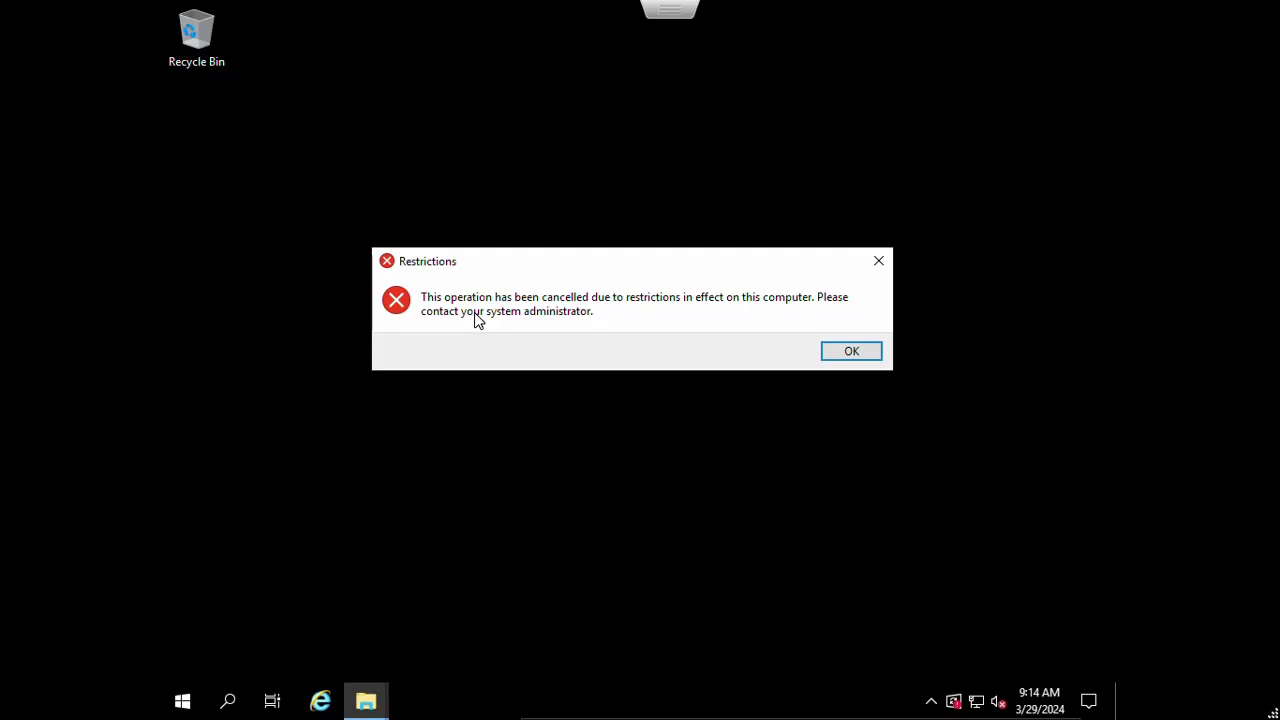
click(866, 354)
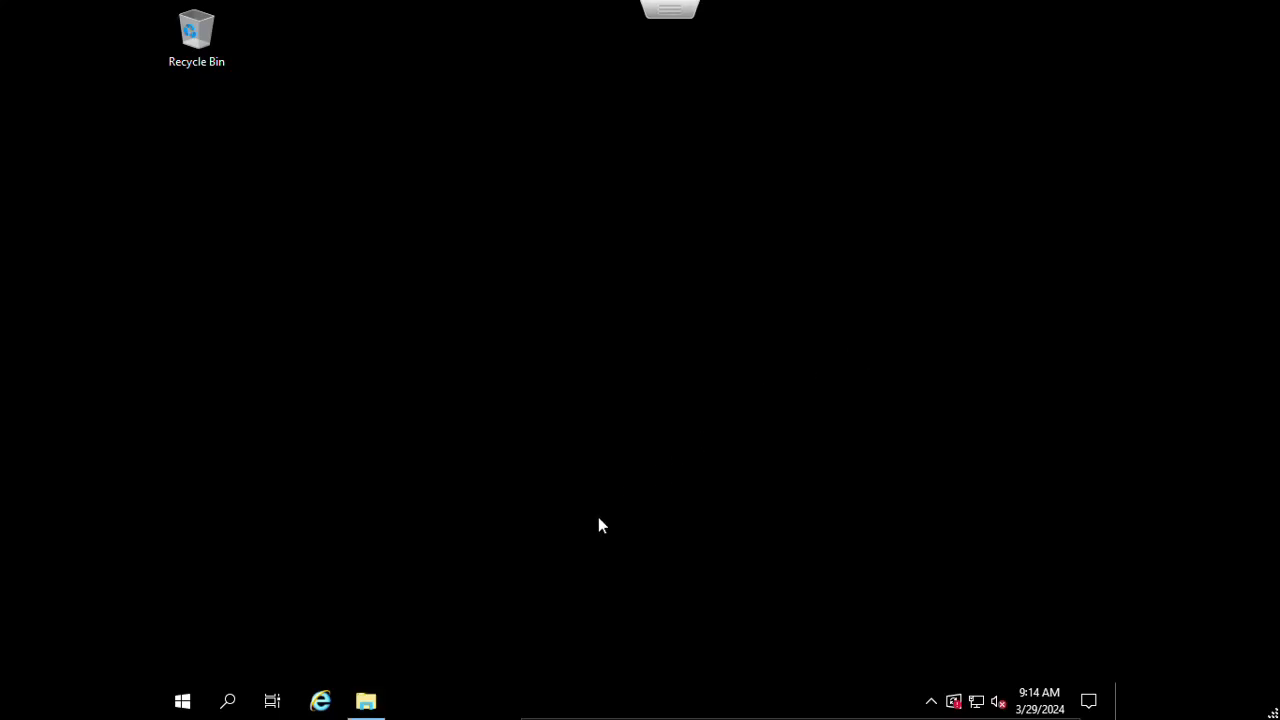
key(super)
click(906, 418)
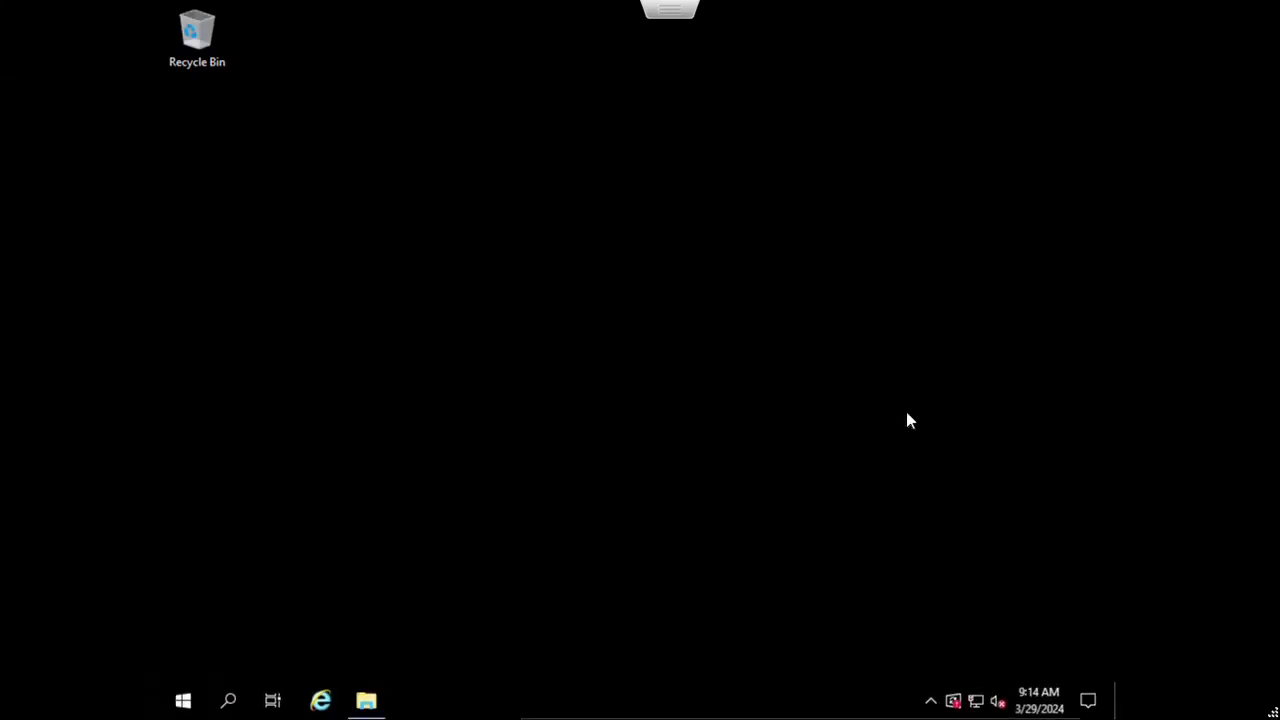
- Try to open ncpa.cpl on cen2 to test access to network connections, dismiss the dialog, and exit the full-screen console
click(228, 702)
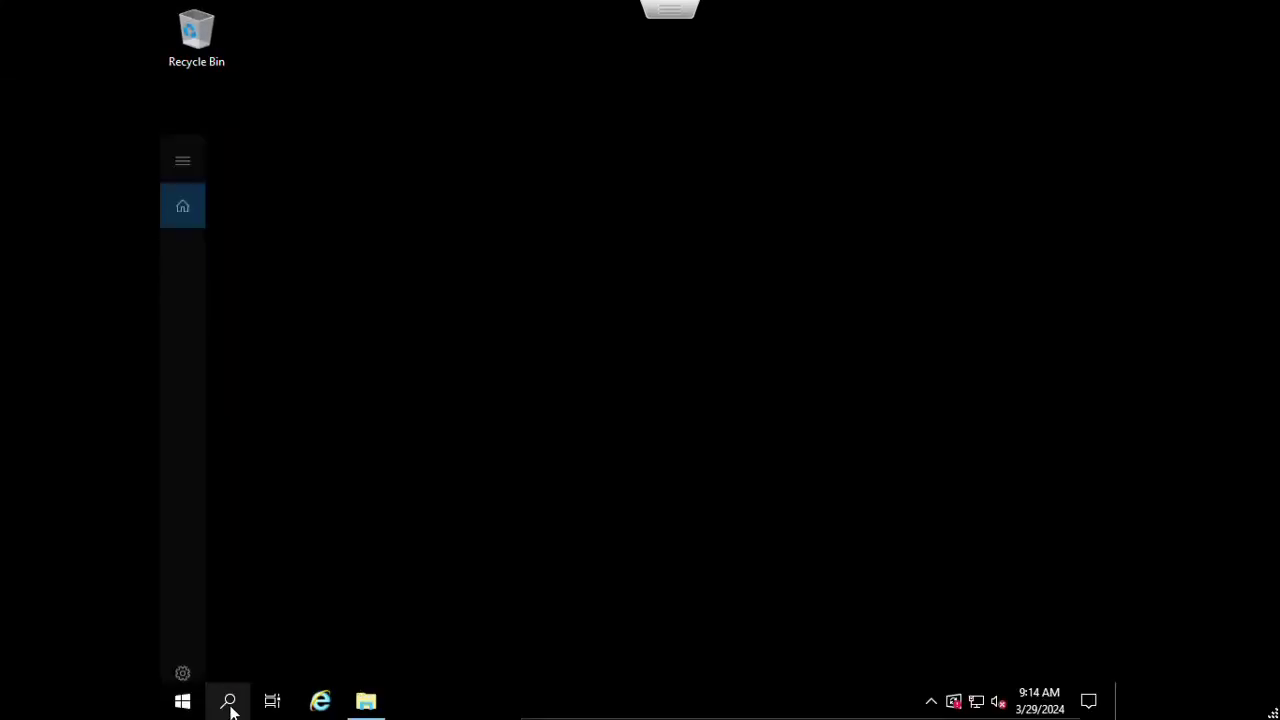
text(ncpa)
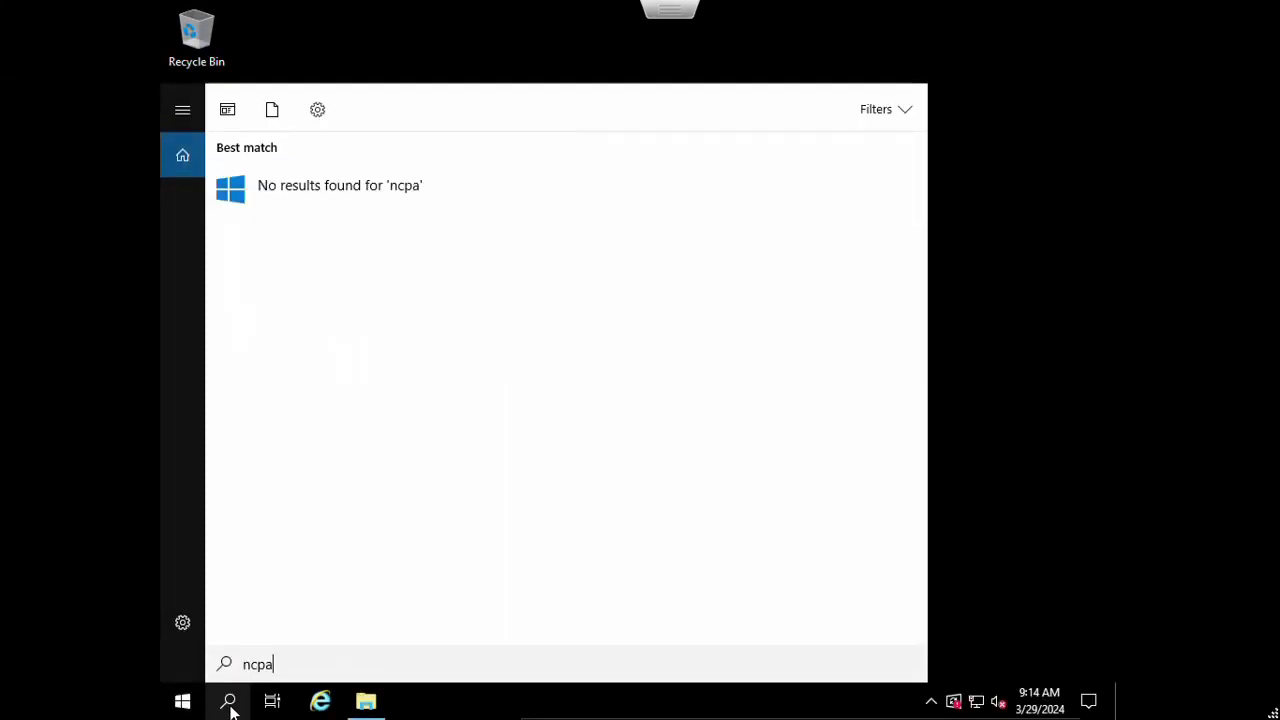
text(.cpl)
key(Return)
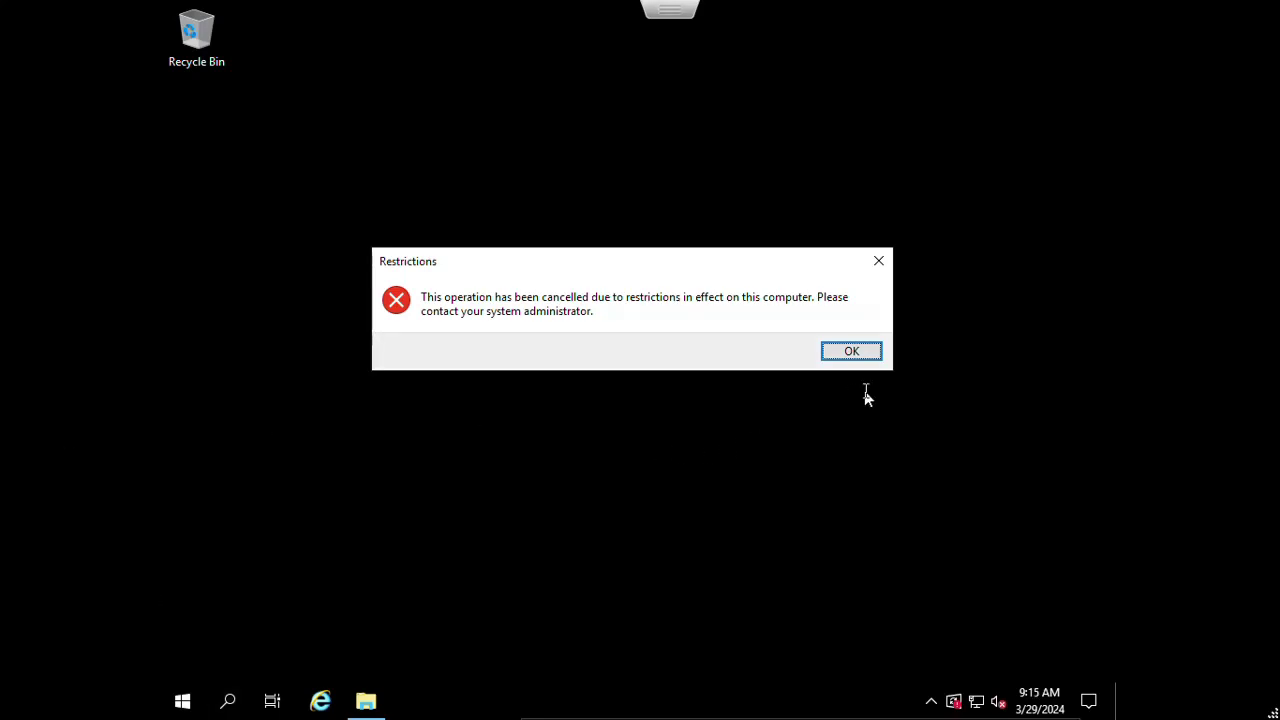
click(850, 350)
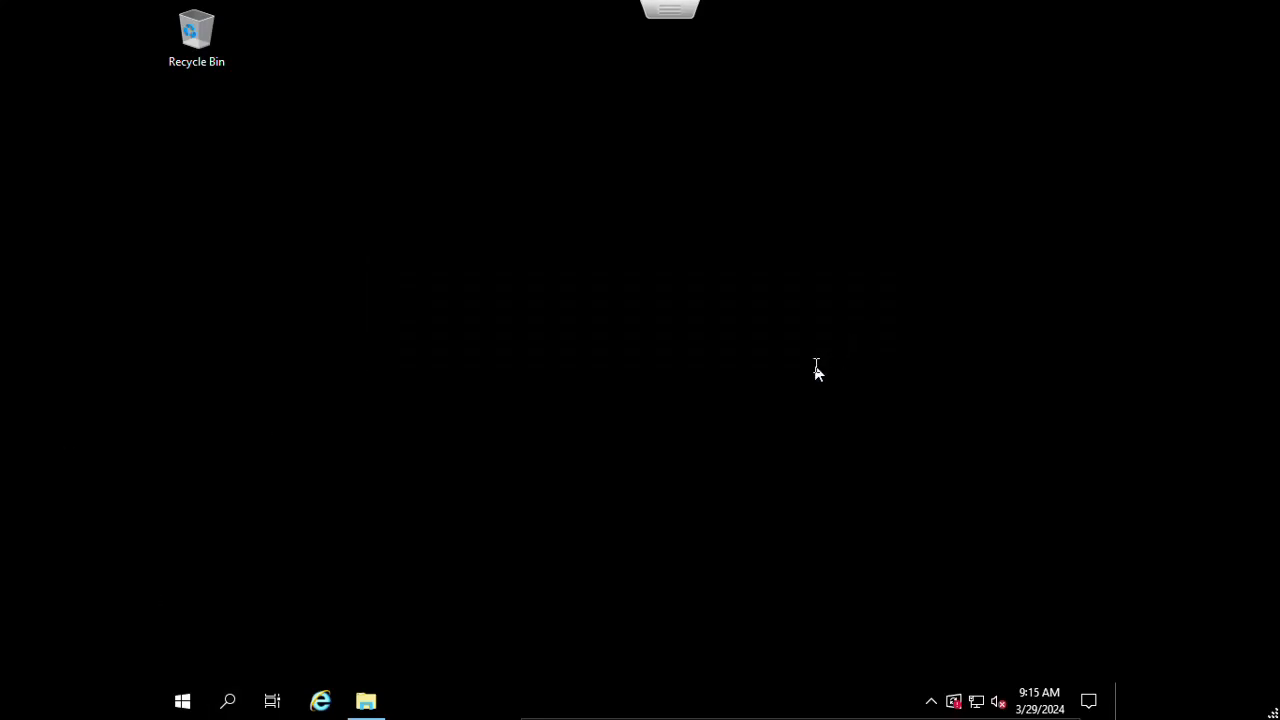
key(Escape)
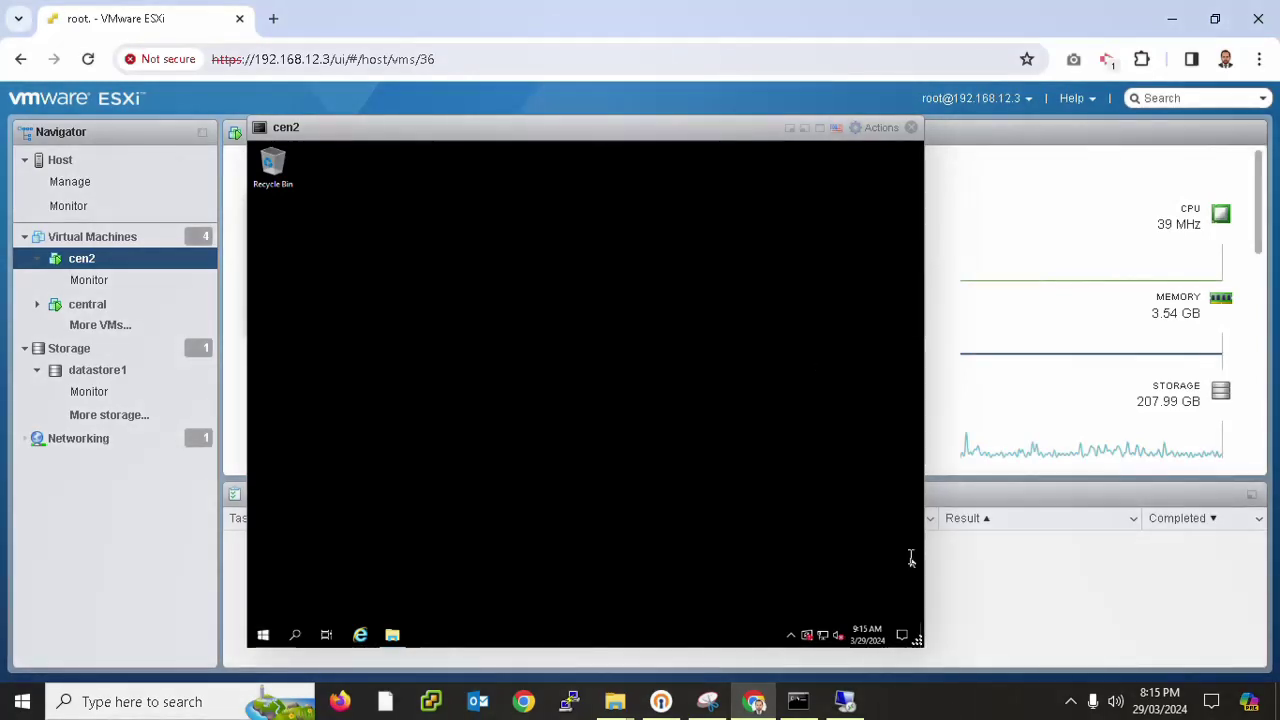
- Switch to Group Policy Management in the 192.168.12.2 remote session and block inheritance on the Tech OU
click(845, 701)
mouse_move(851, 705)
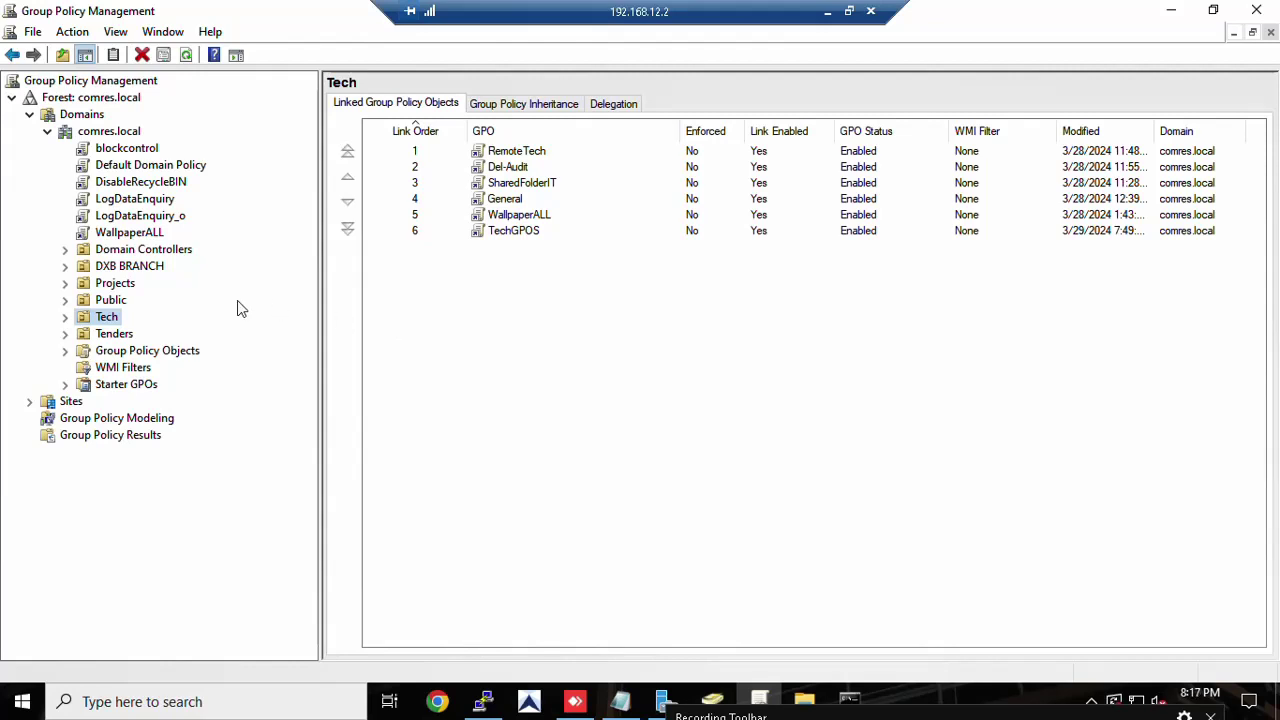
click(65, 317)
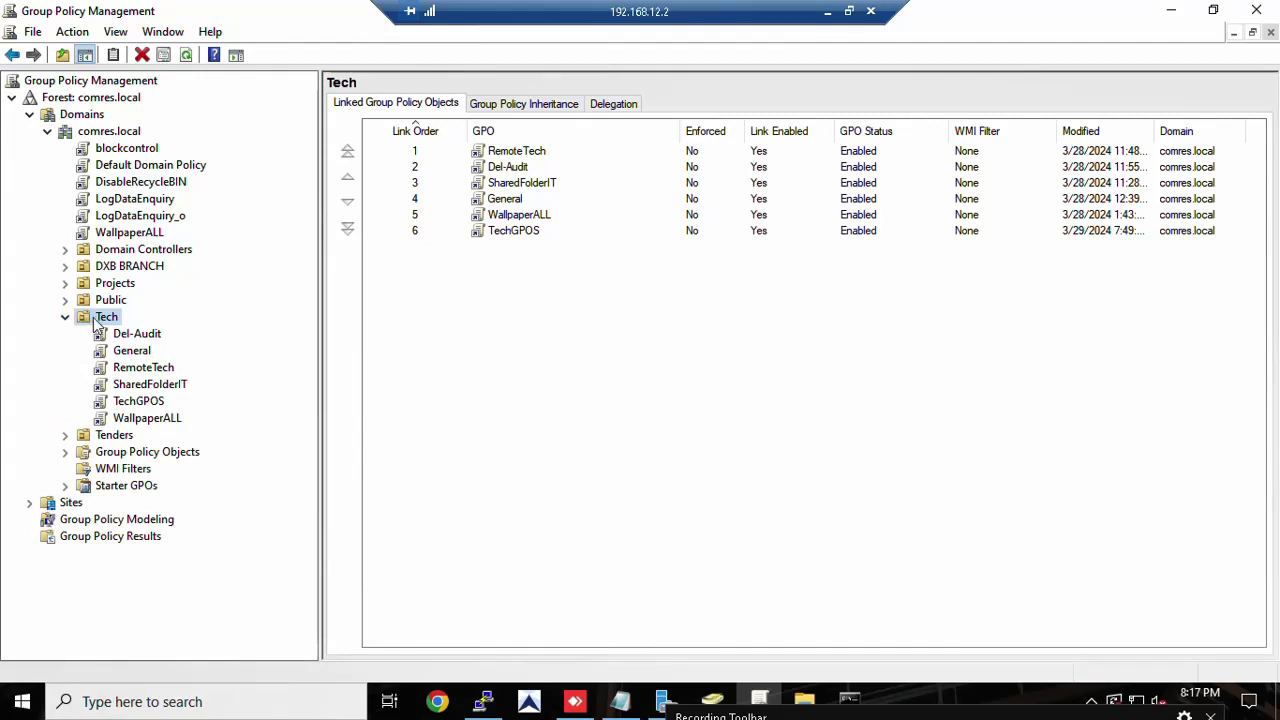
right_click(97, 322)
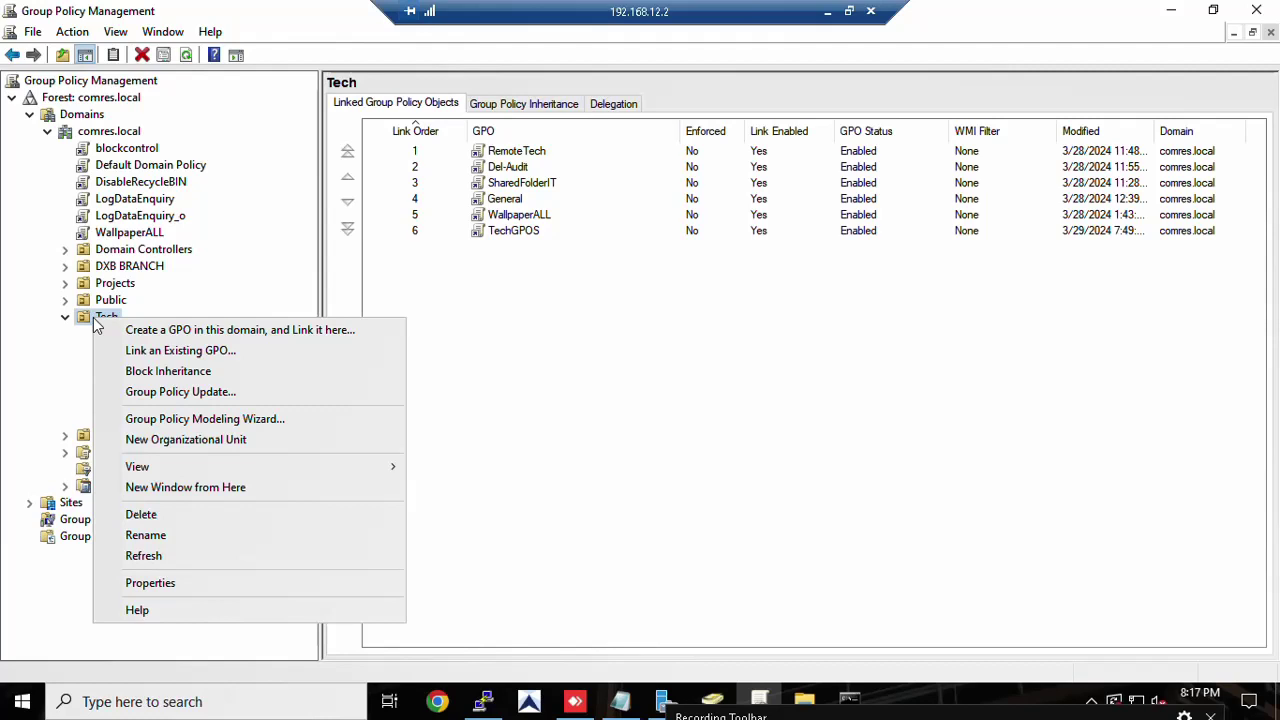
click(179, 371)
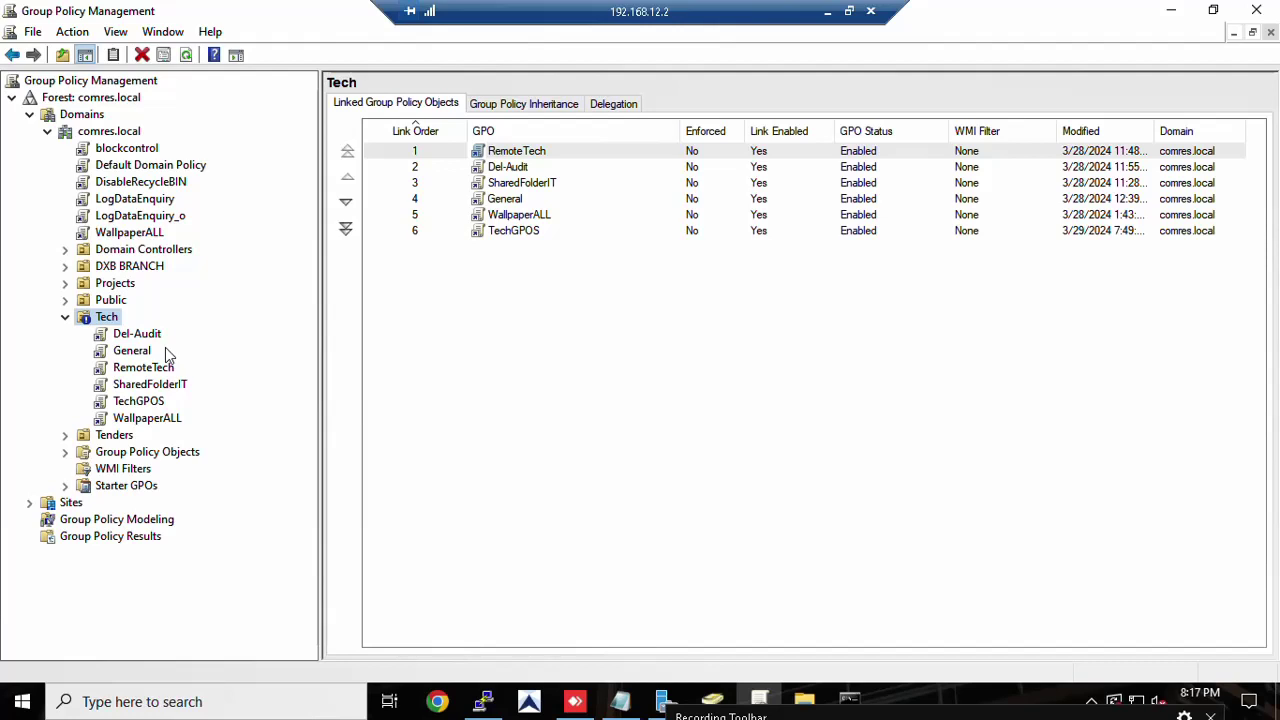
click(65, 318)
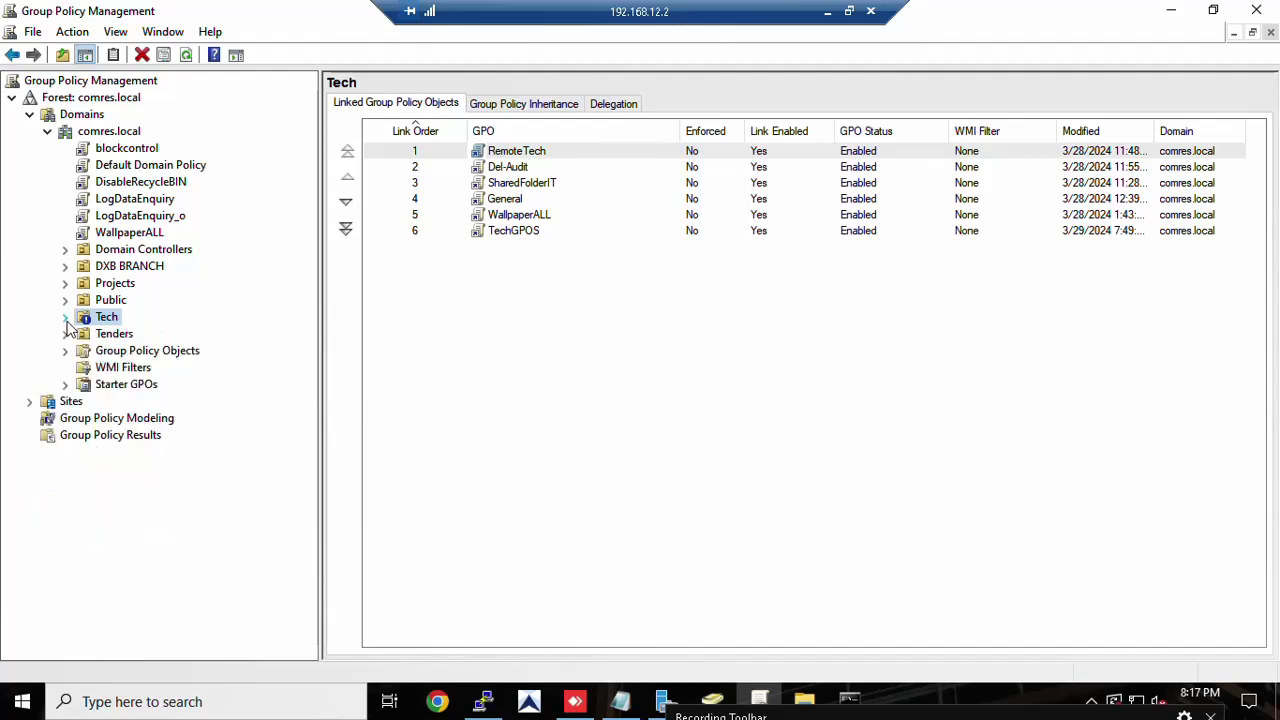
- Create a new WMI filter in comres.local named win10 with the description "windows 10 os"
click(120, 370)
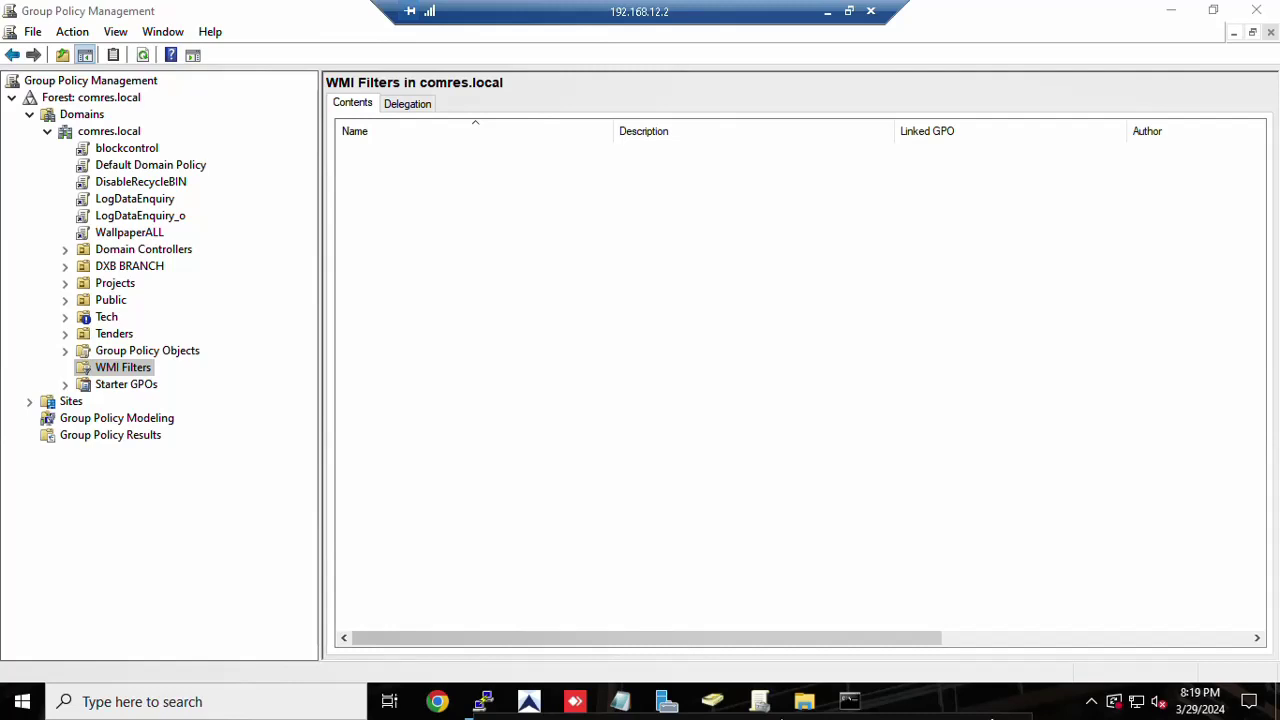
right_click(139, 371)
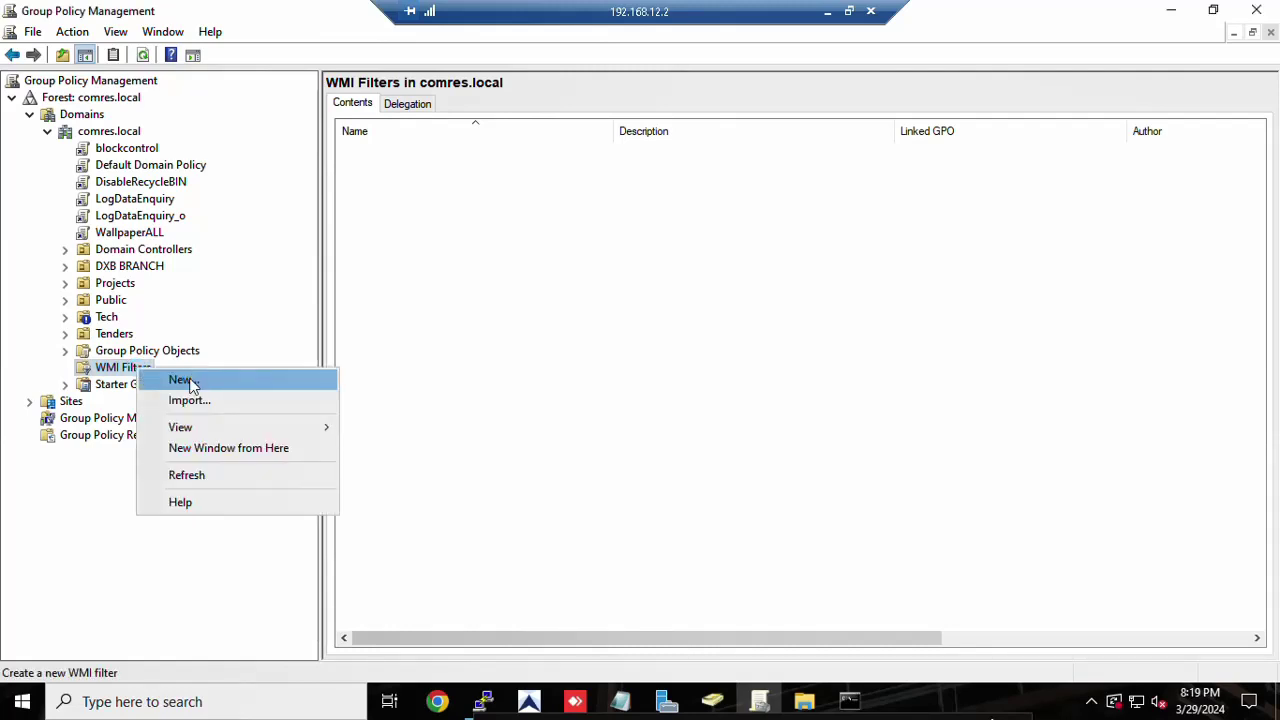
click(183, 380)
click(526, 243)
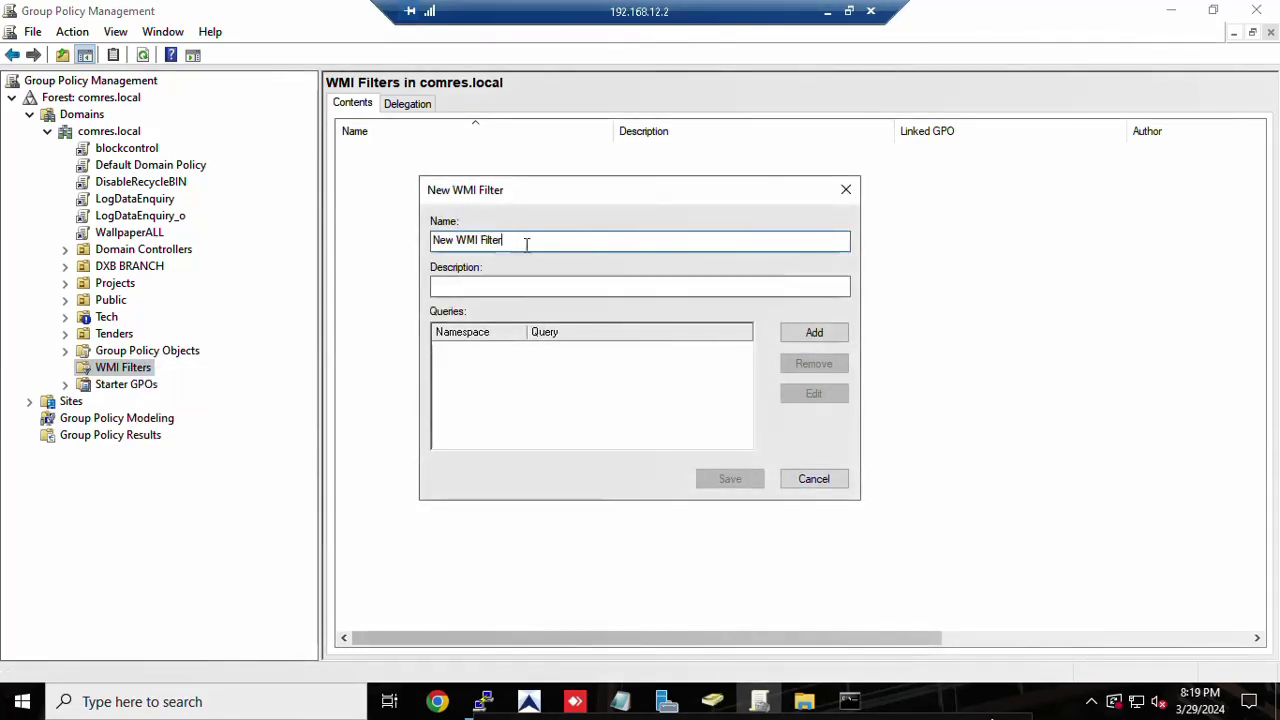
key(BackSpace)
key(BackSpace)
key(BackSpace)
key(BackSpace)
key(BackSpace)
key(BackSpace)
key(BackSpace)
key(BackSpace)
key(BackSpace)
key(BackSpace)
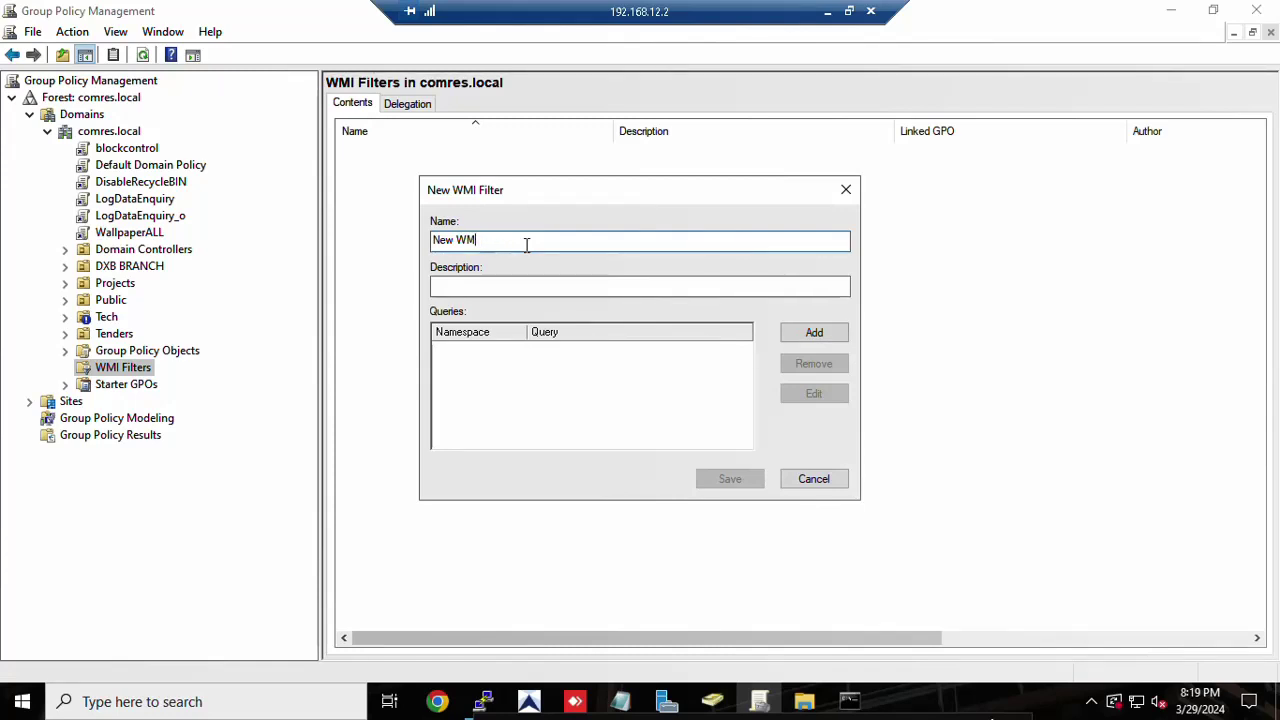
key(BackSpace)
key(BackSpace)
key(BackSpace)
key(BackSpace)
text(win10)
click(568, 286)
text(wind)
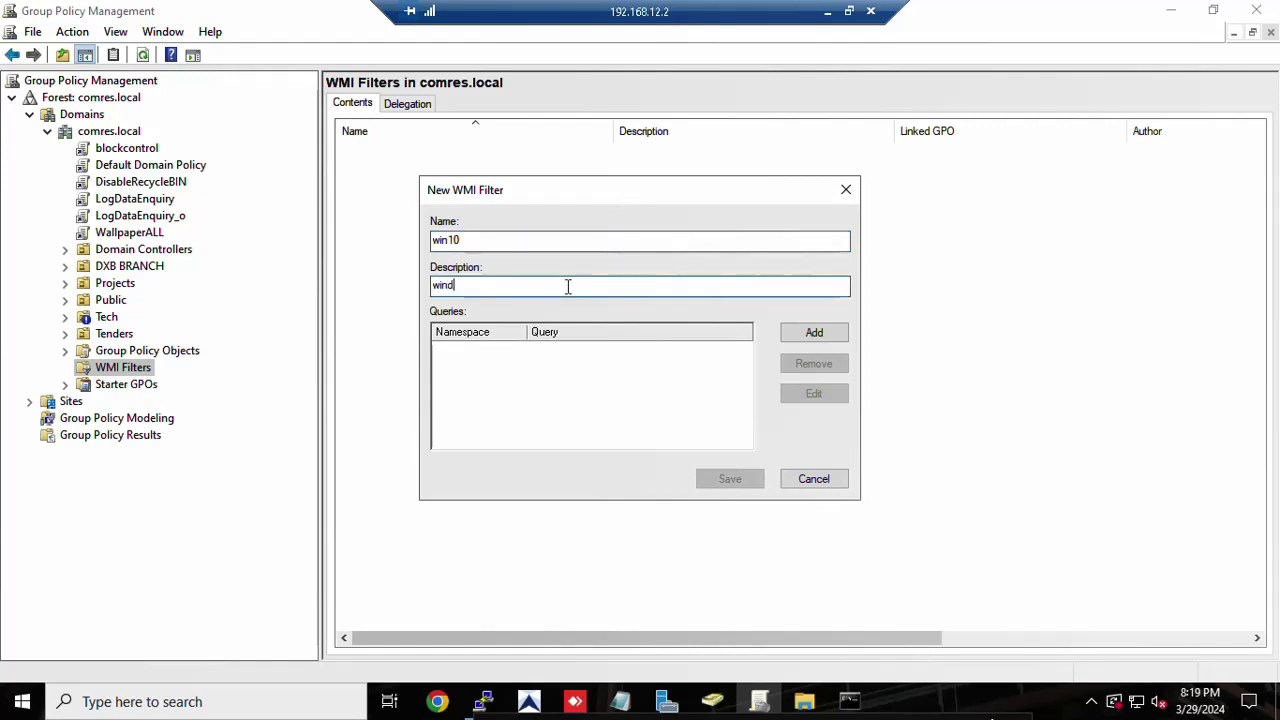
text(ows 10 os)
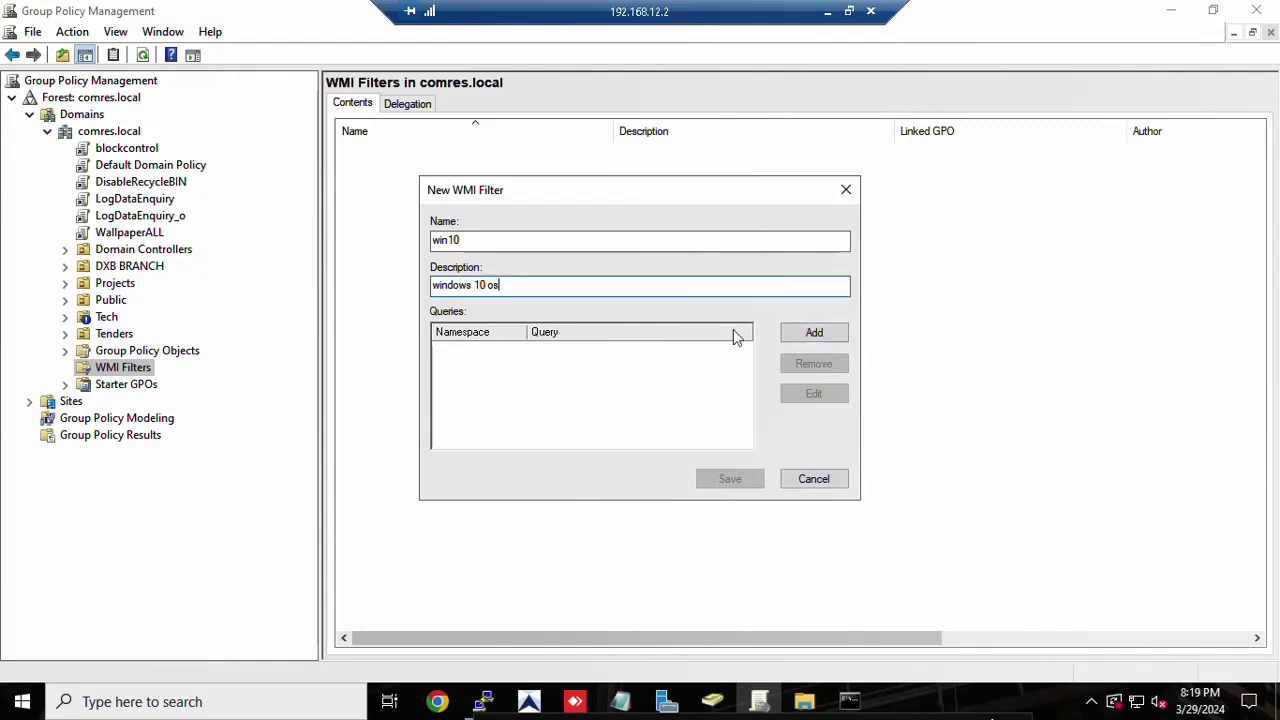
- Start a new query for the filter, and copy the Win32_OperatingSystem query line from the wmi file in Notepad
click(807, 336)
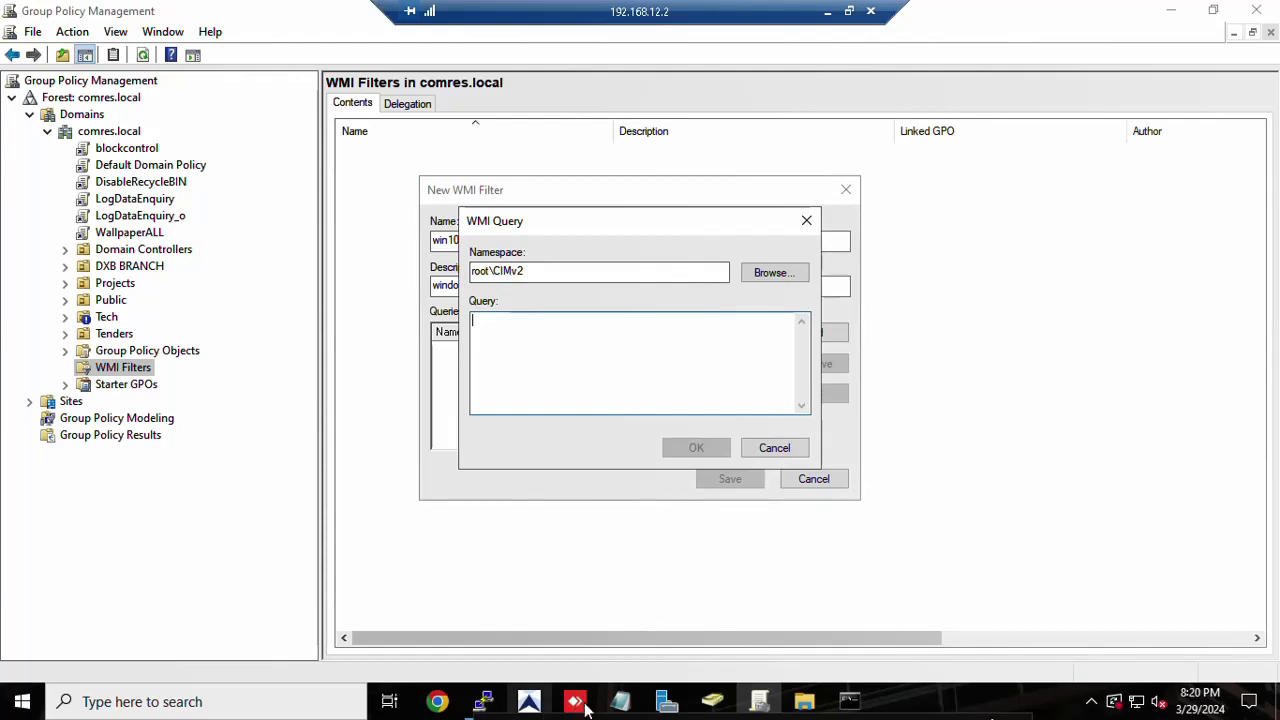
click(620, 701)
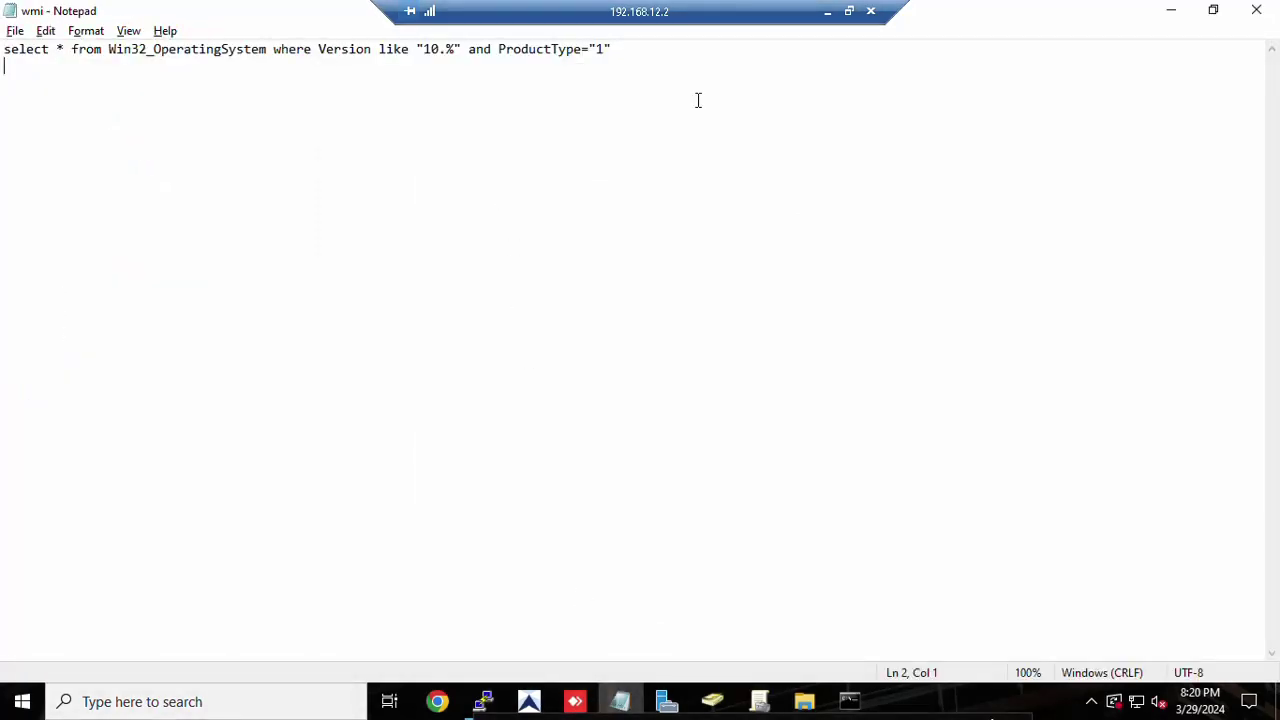
drag(612, 49, 3, 49)
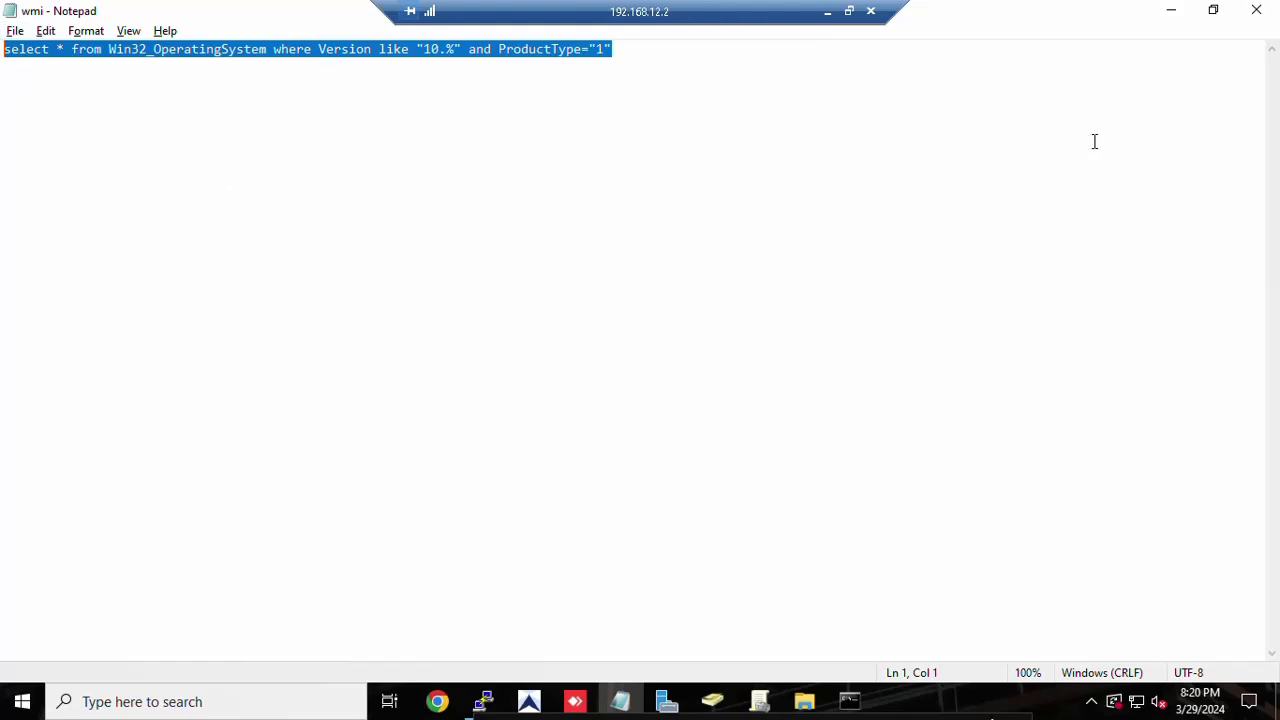
click(1170, 12)
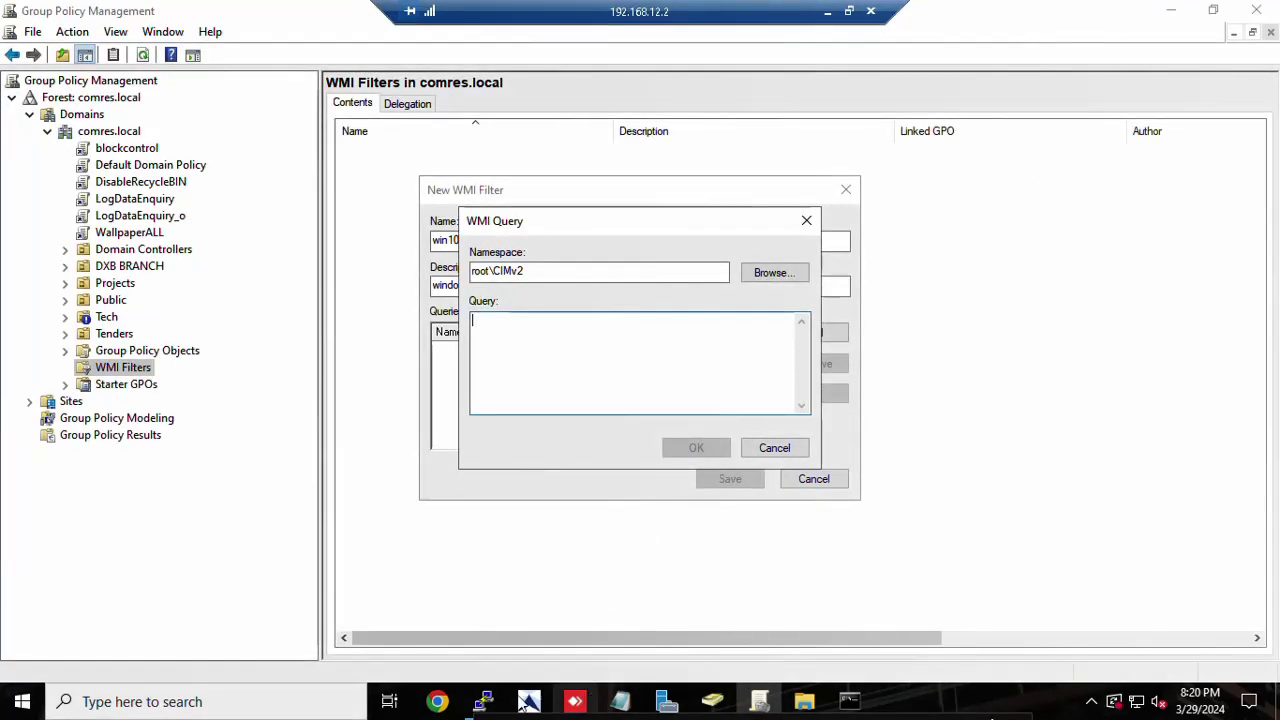
- Switch to Chrome, search Google for "wmi win10", and follow the suggested "wmi windows" search
click(437, 701)
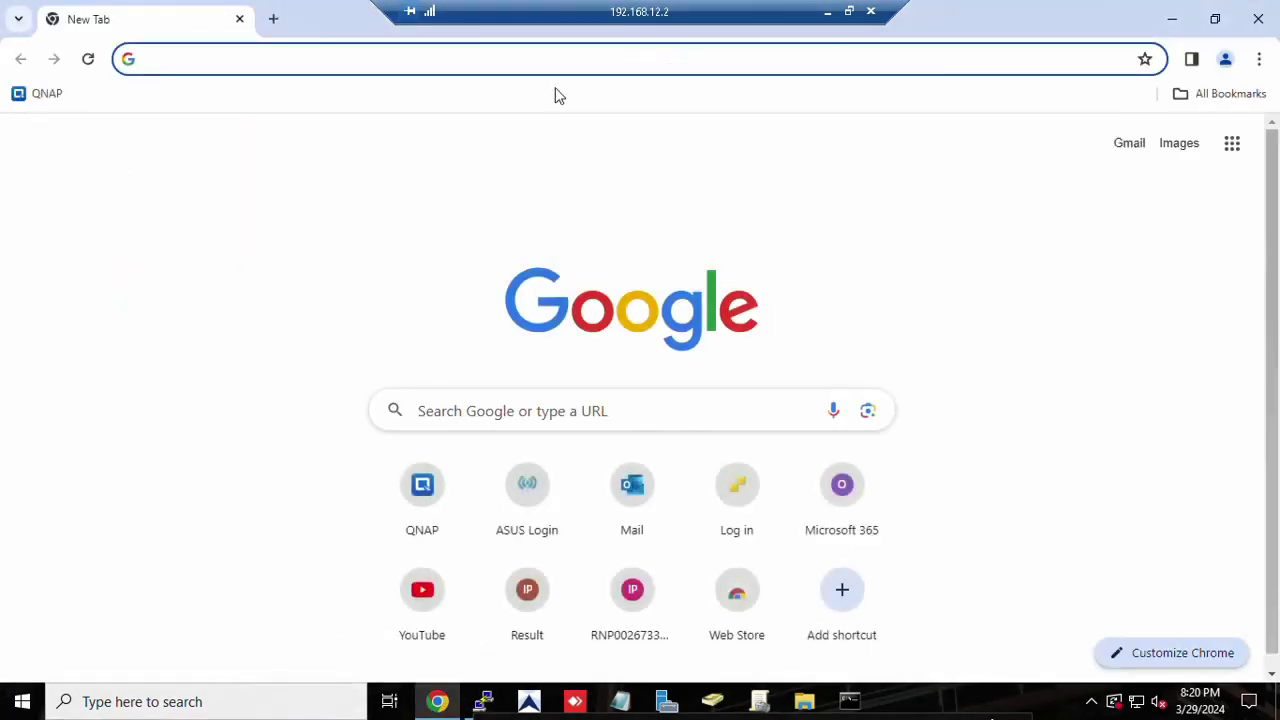
text(wmi)
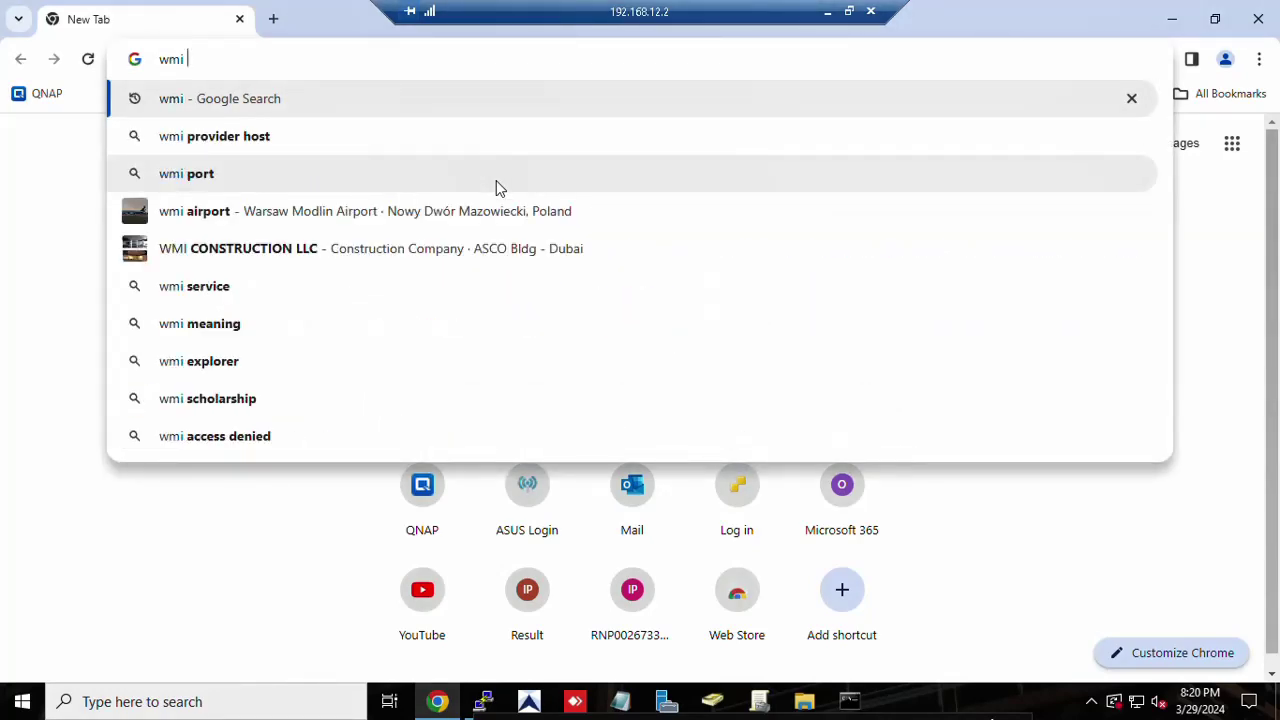
text( win10)
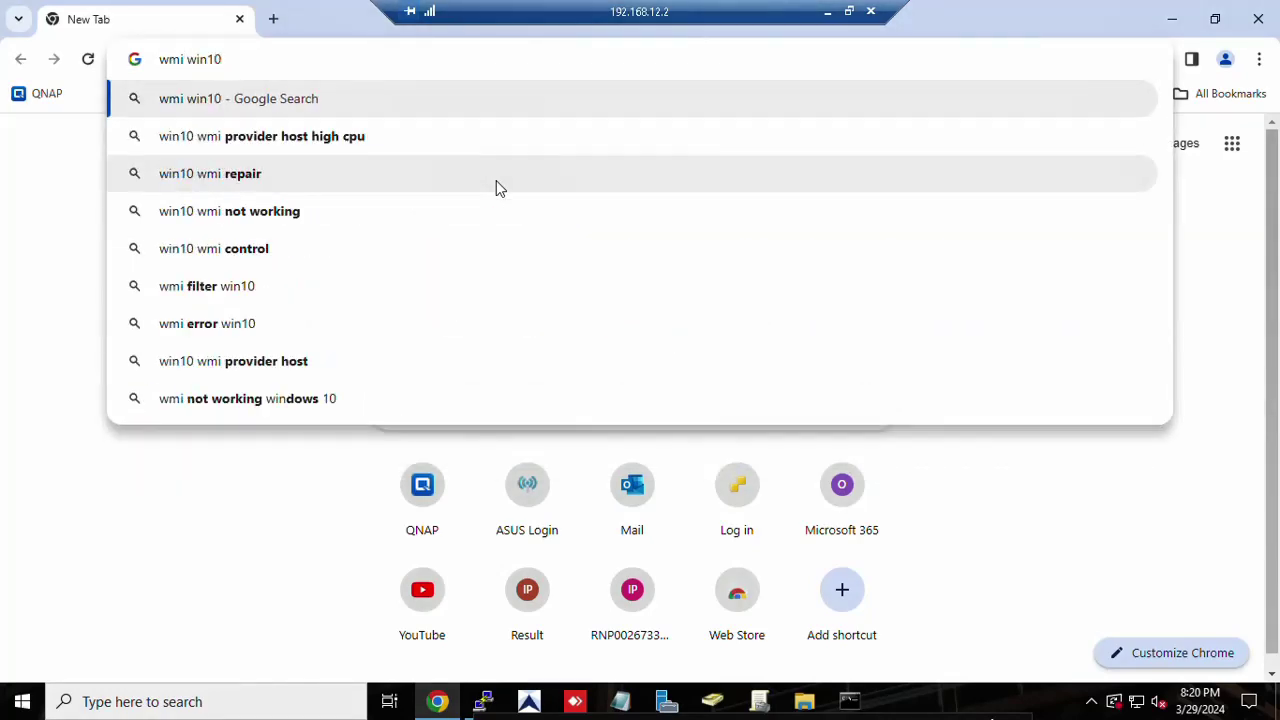
key(Return)
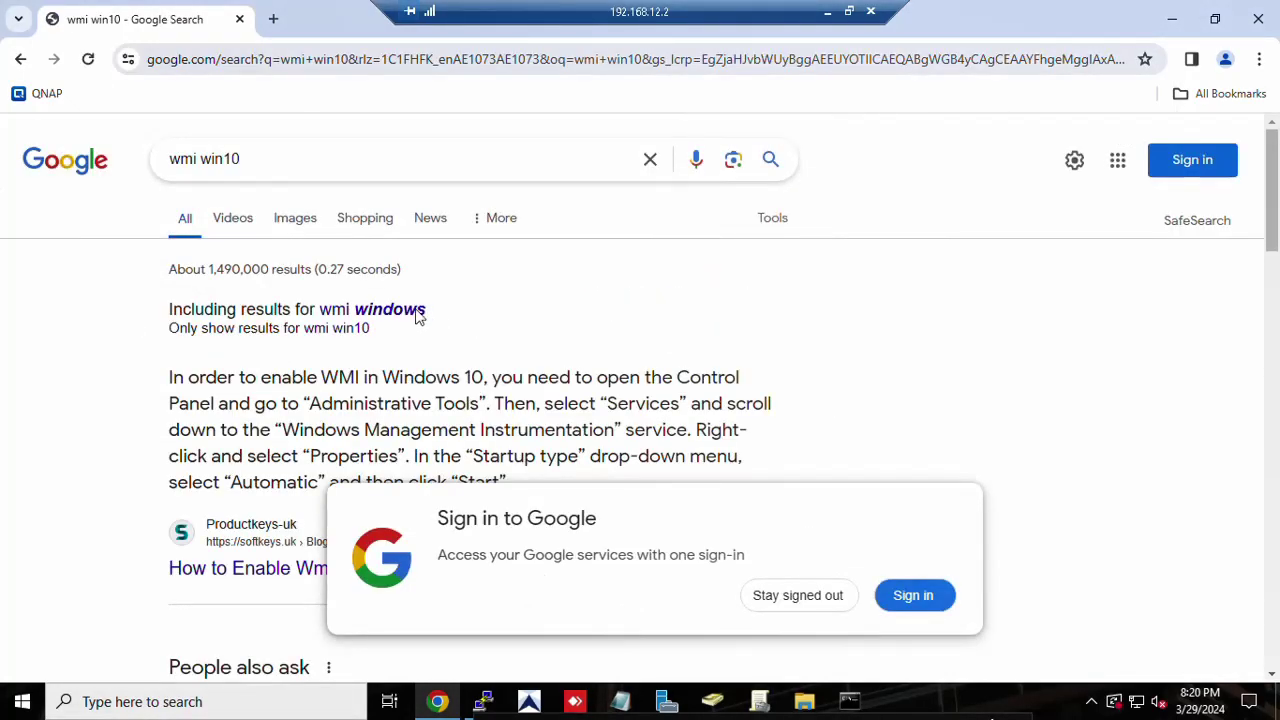
click(404, 320)
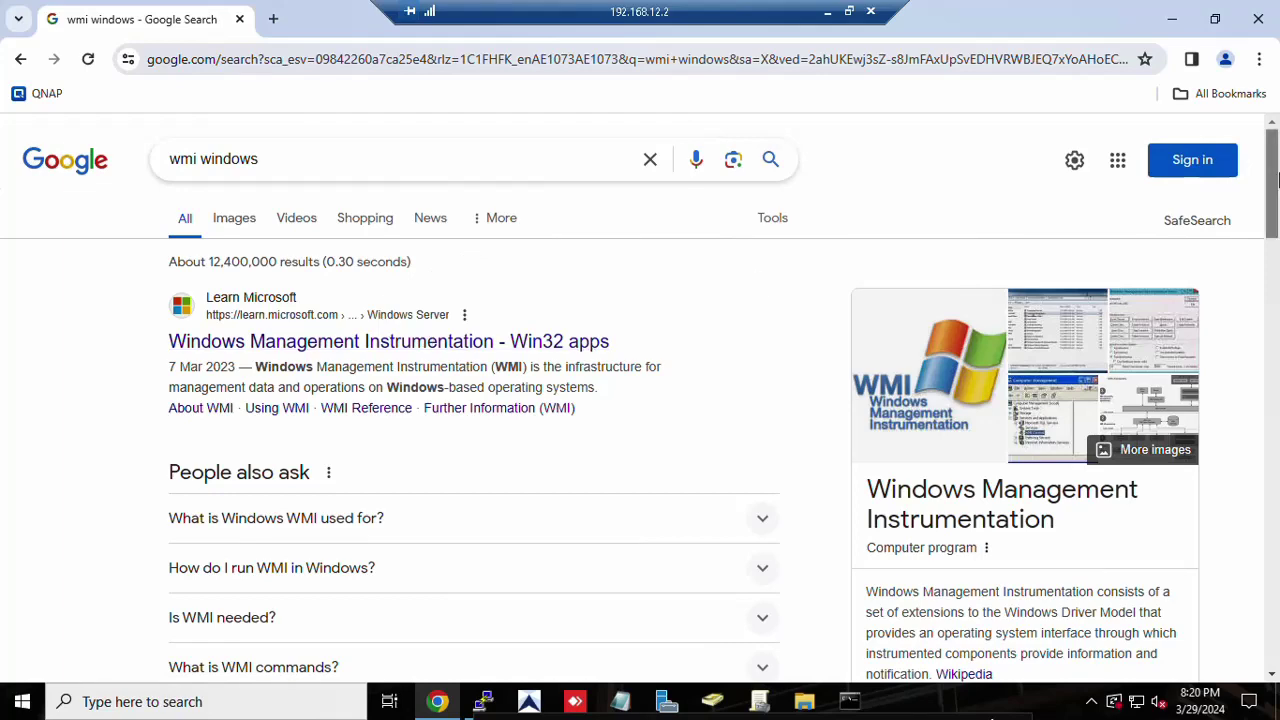
- Browse the WMI search results, opening the TechTarget definition in a separate tab and the Microsoft Learn Windows Management Instrumentation page
drag(1274, 208, 1274, 285)
middle_click(536, 418)
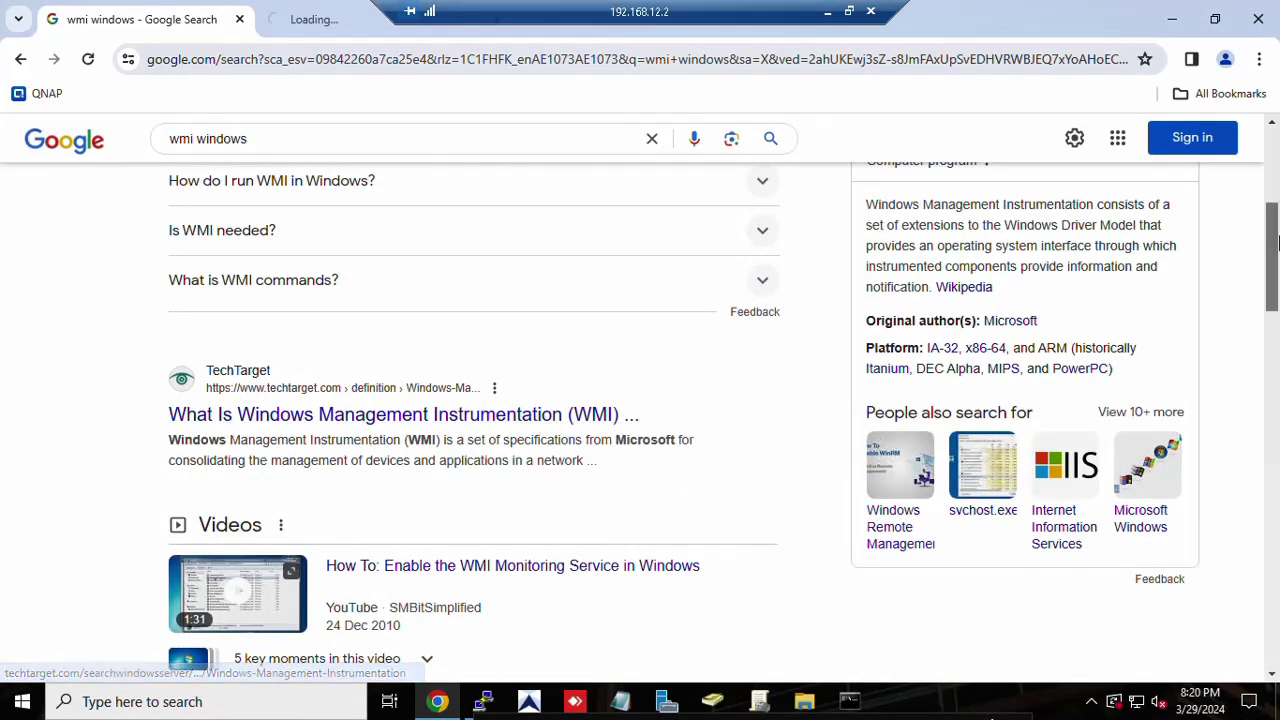
scroll(1257, 462, down, 10)
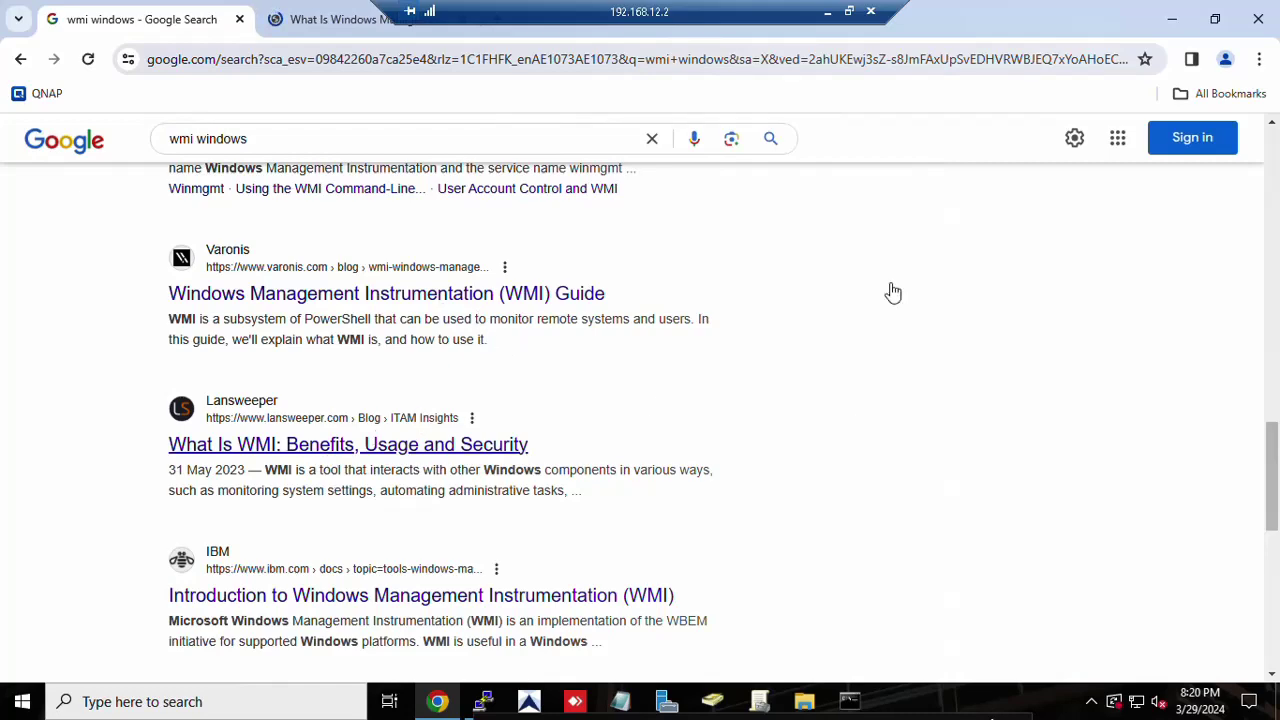
right_click(1244, 512)
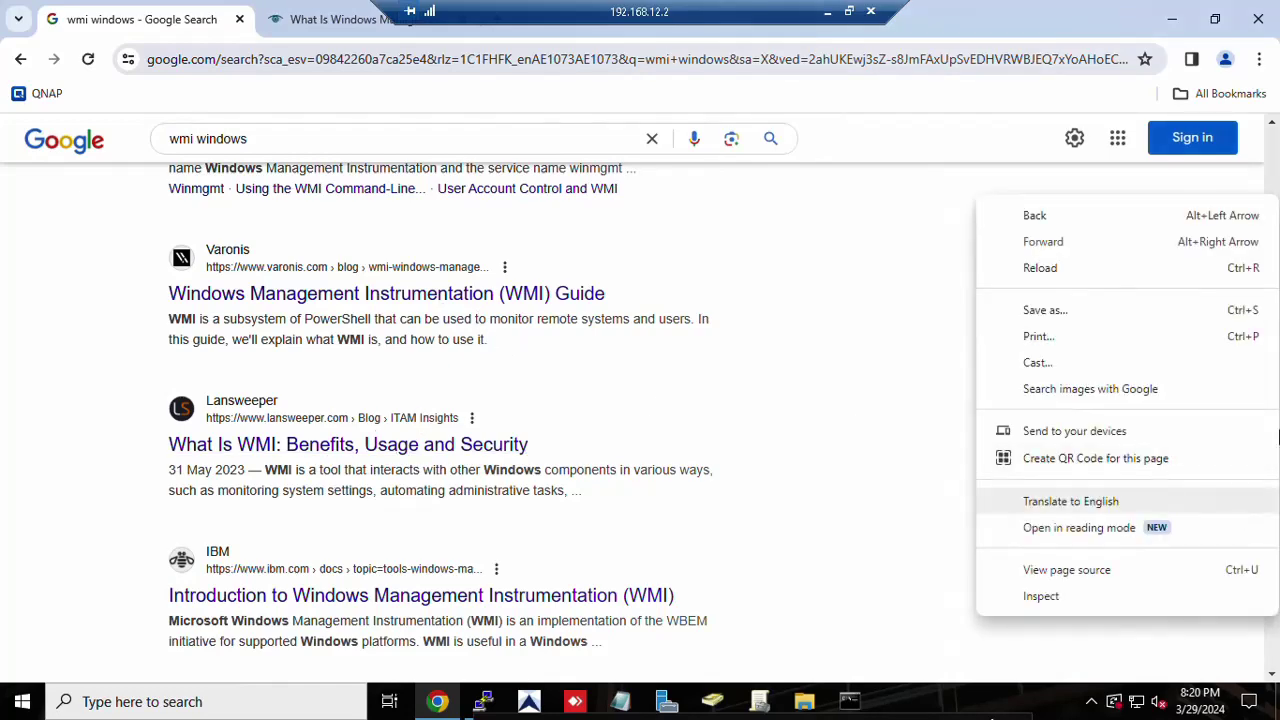
click(1272, 490)
drag(1272, 490, 1275, 152)
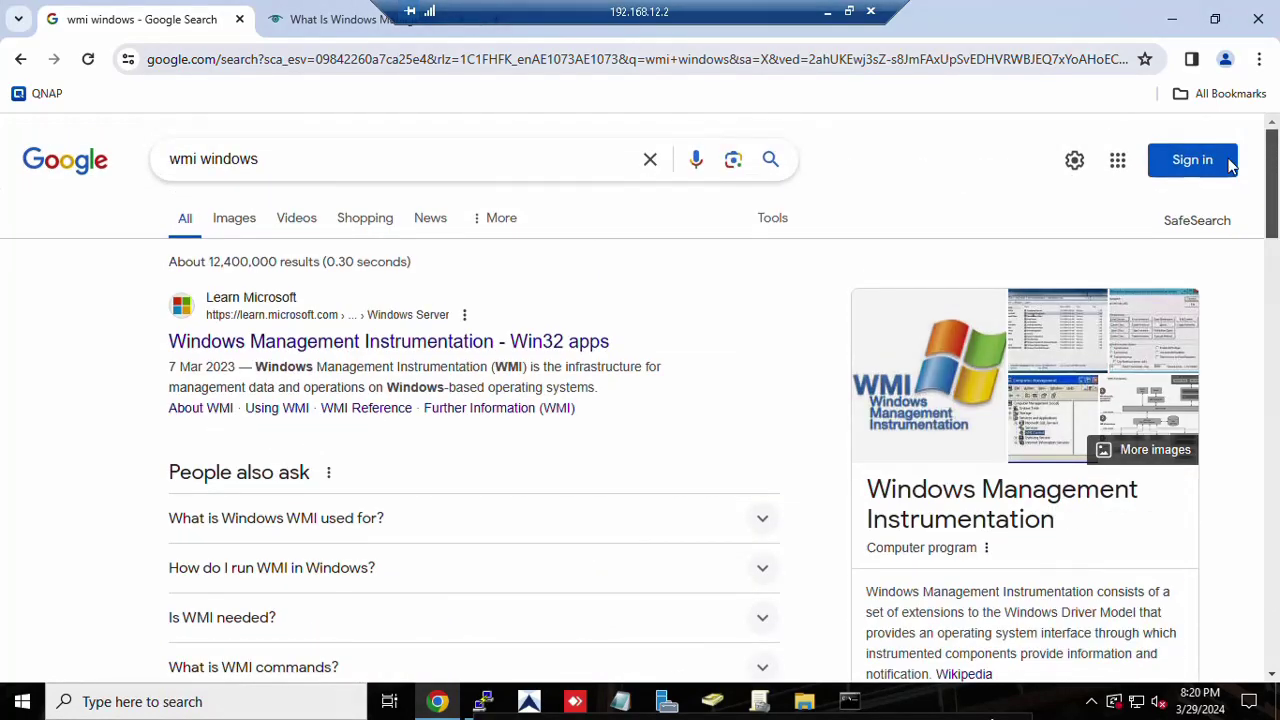
click(350, 350)
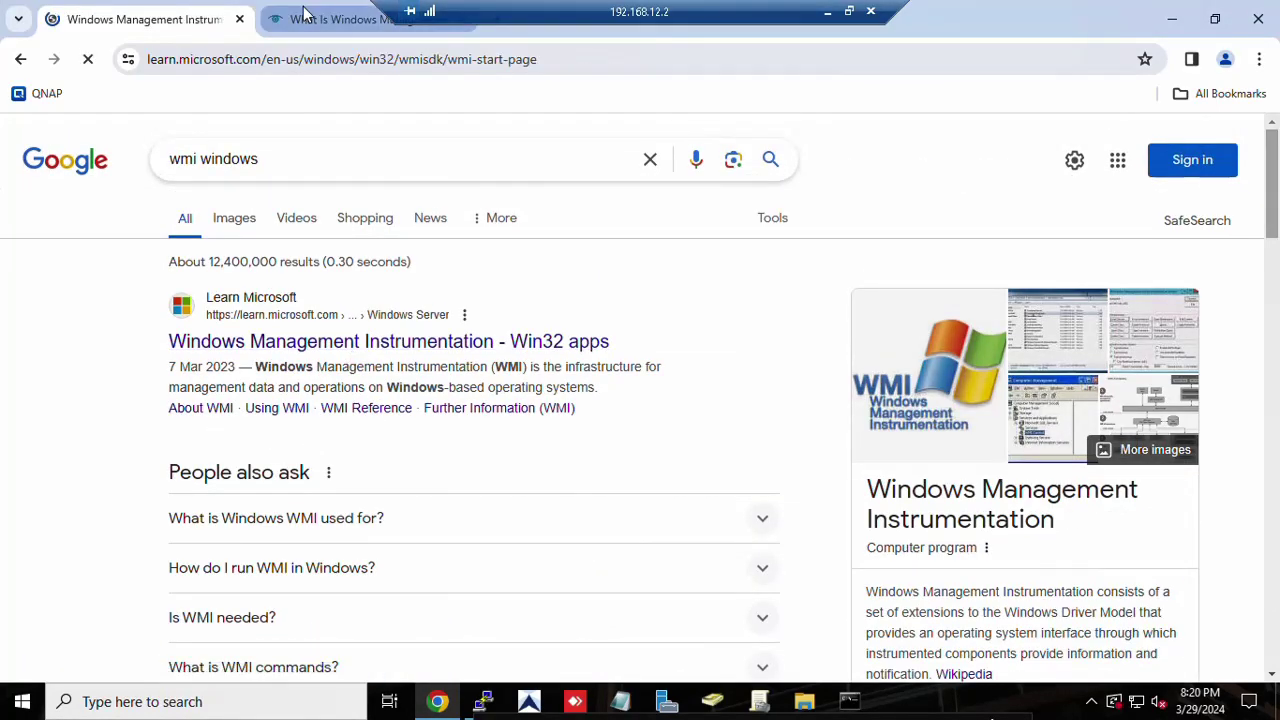
key(ctrl+Tab)
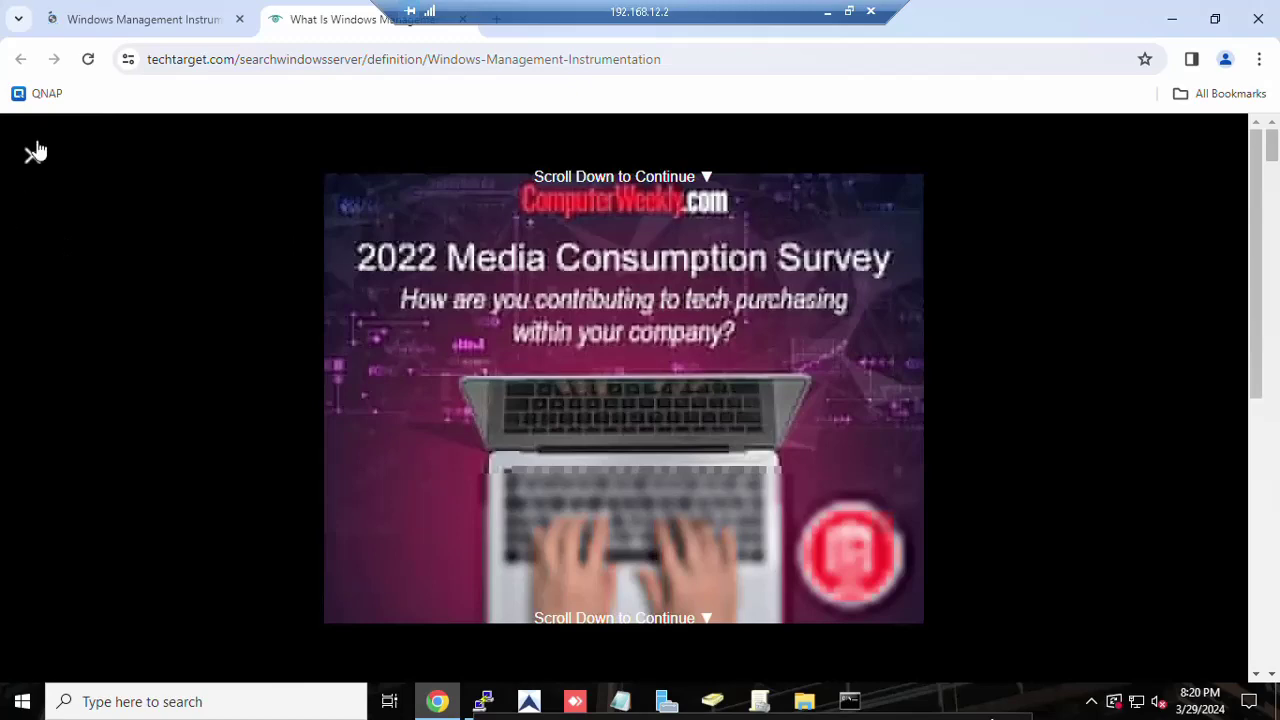
click(33, 157)
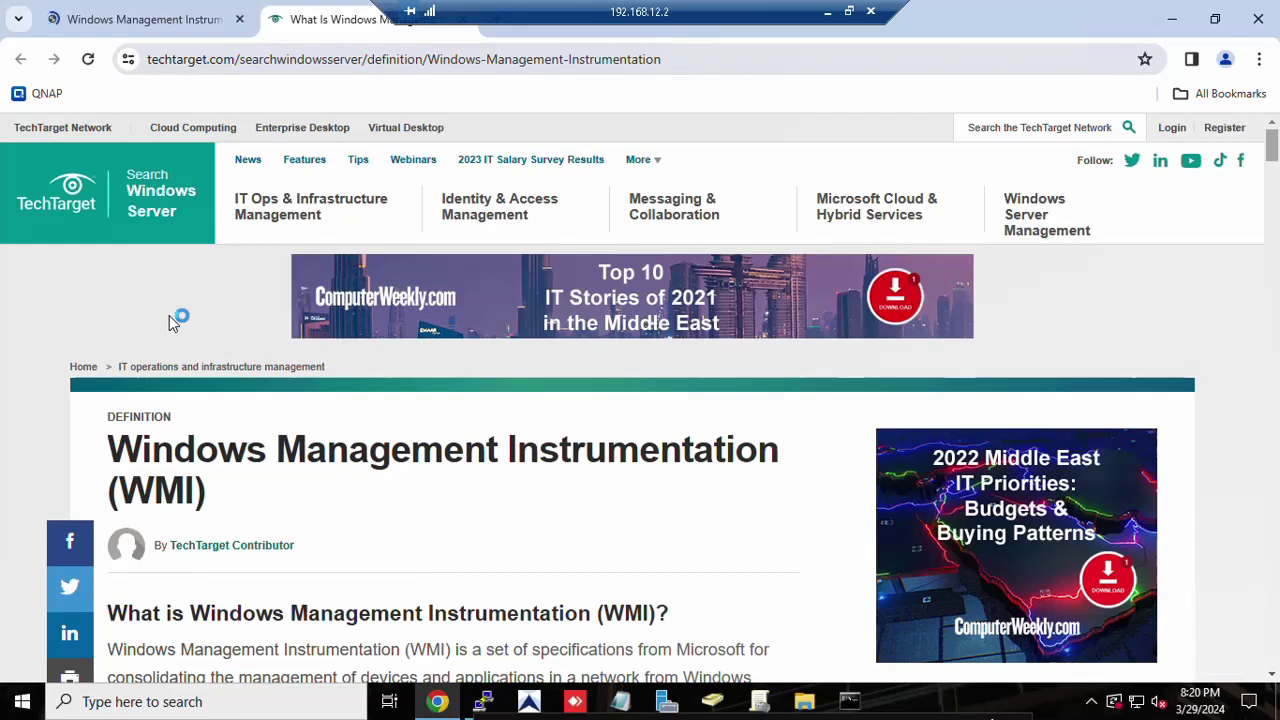
click(150, 14)
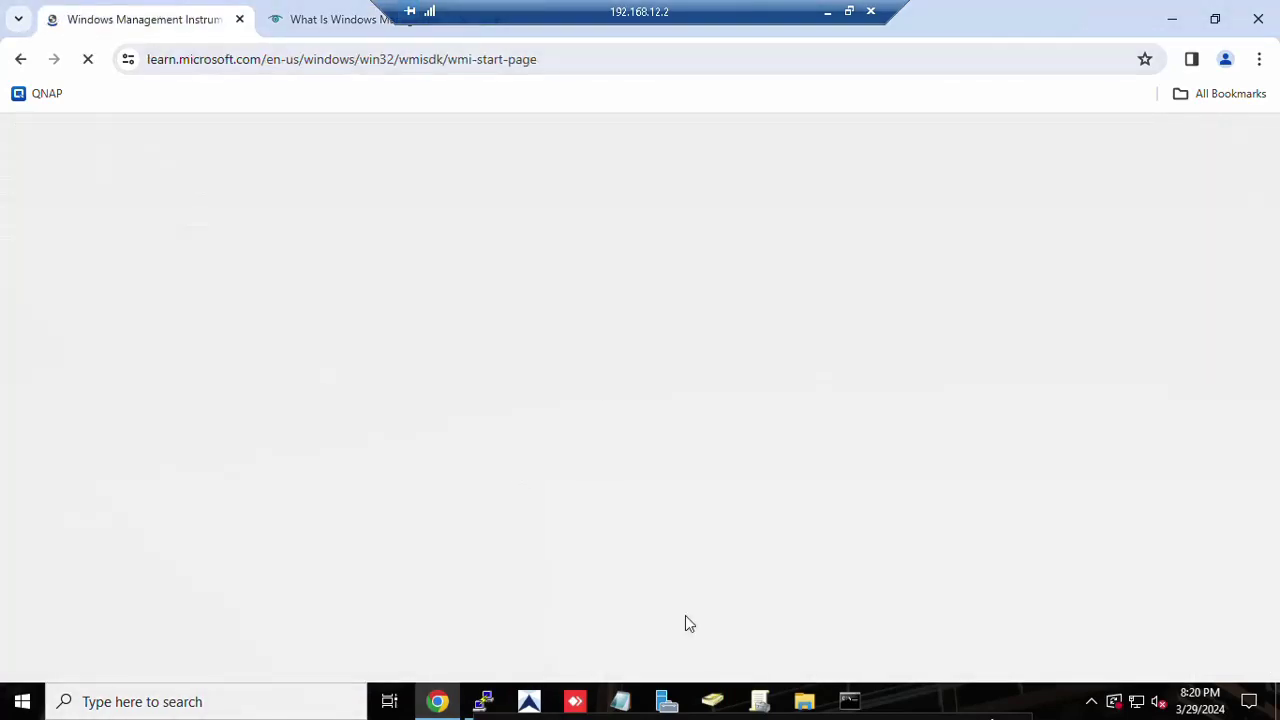
- In Group Policy Management, add the query select * from Win32_OperatingSystem where Version like "10.%" and ProductType="1" and save the filter
click(759, 701)
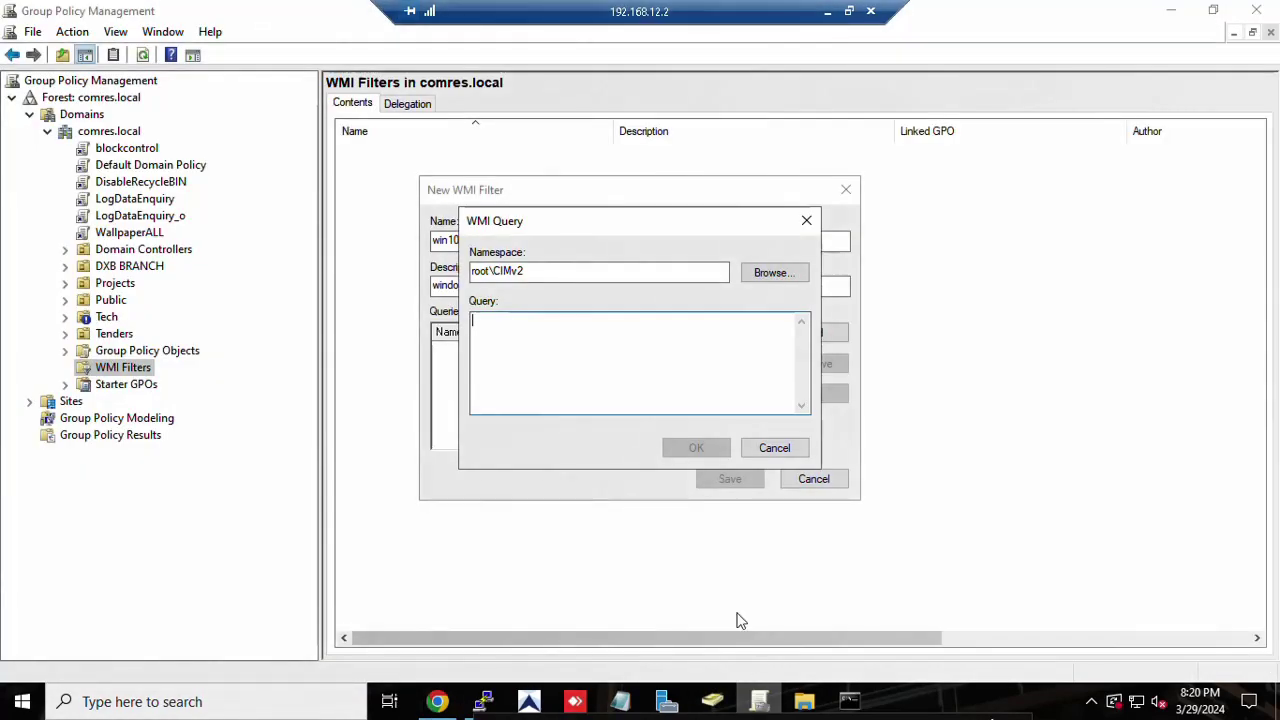
text(select * from Win32_OperatingSystem where Version like "10.%" and ProductType="1")
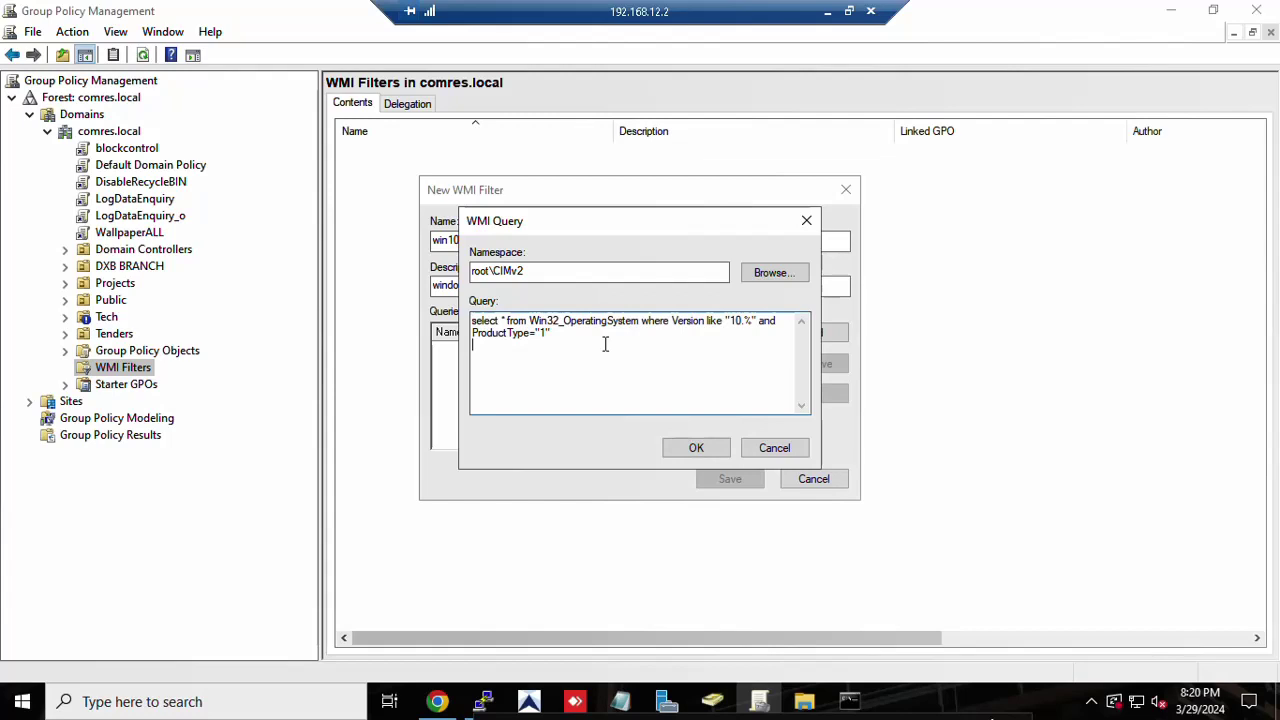
click(684, 448)
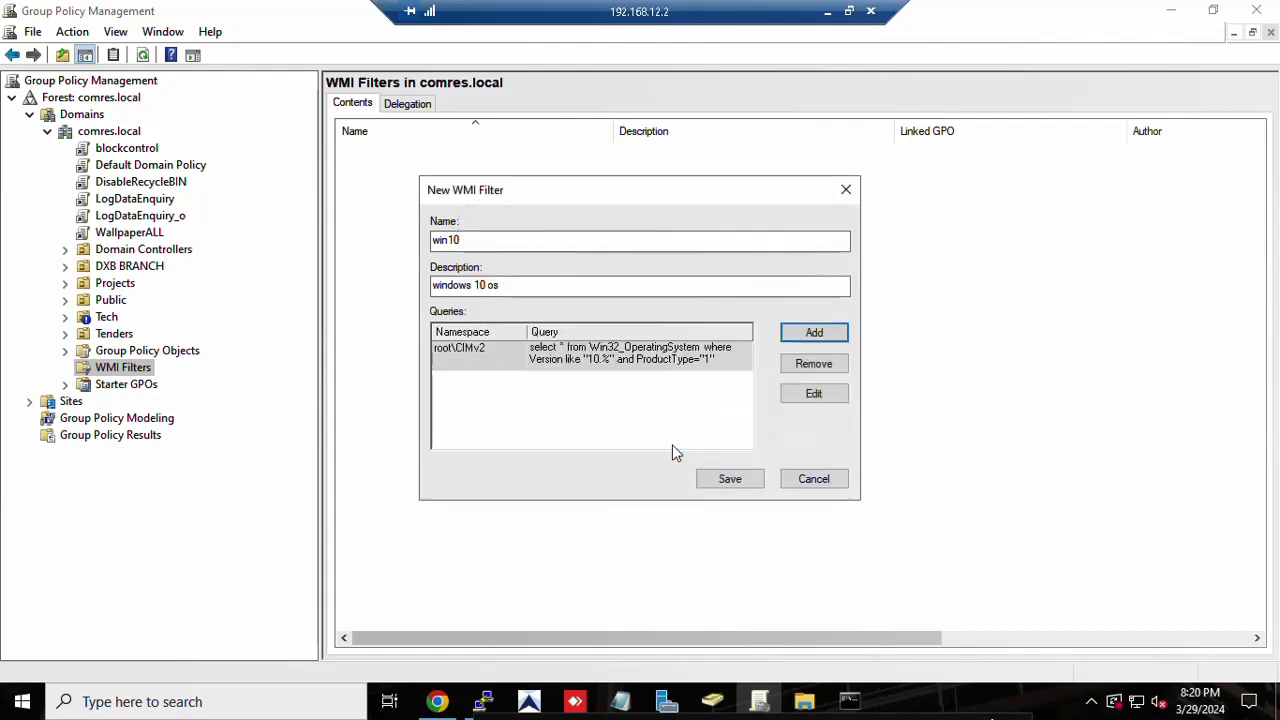
click(729, 480)
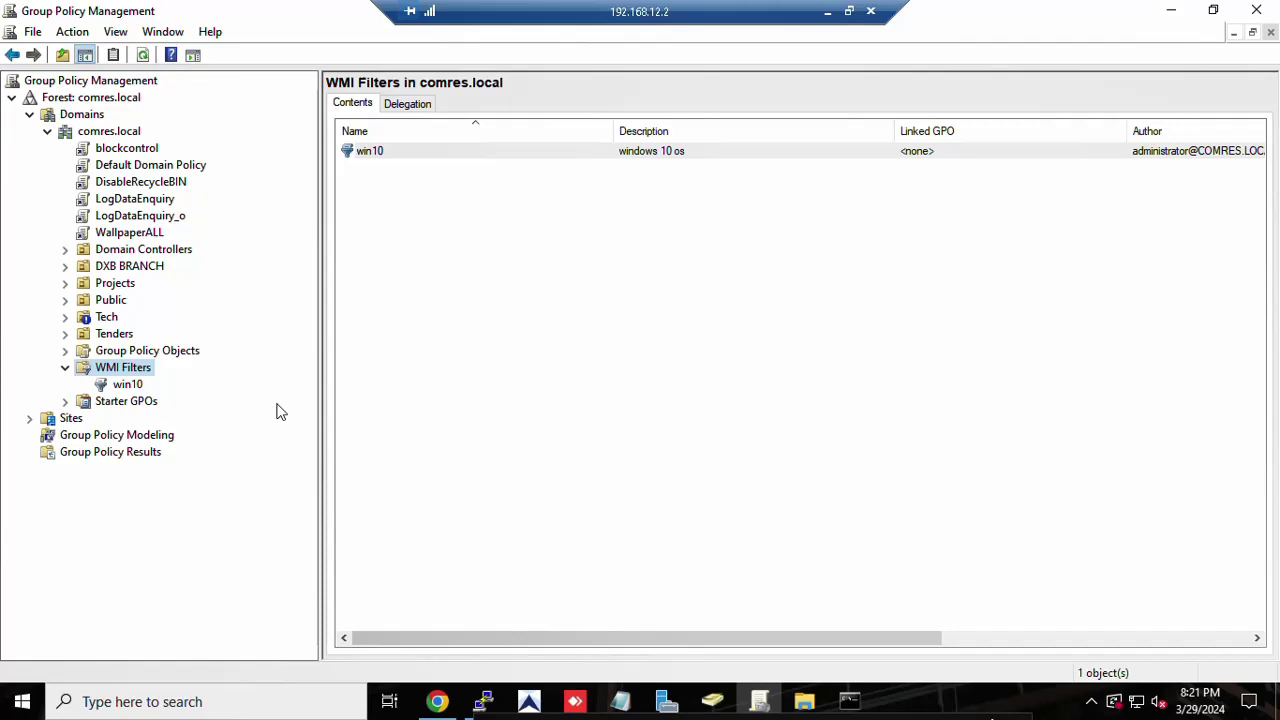
- Examine the win10 filter's query, linked GPOs and available actions, and view the comres.local domain status
click(127, 386)
right_click(127, 387)
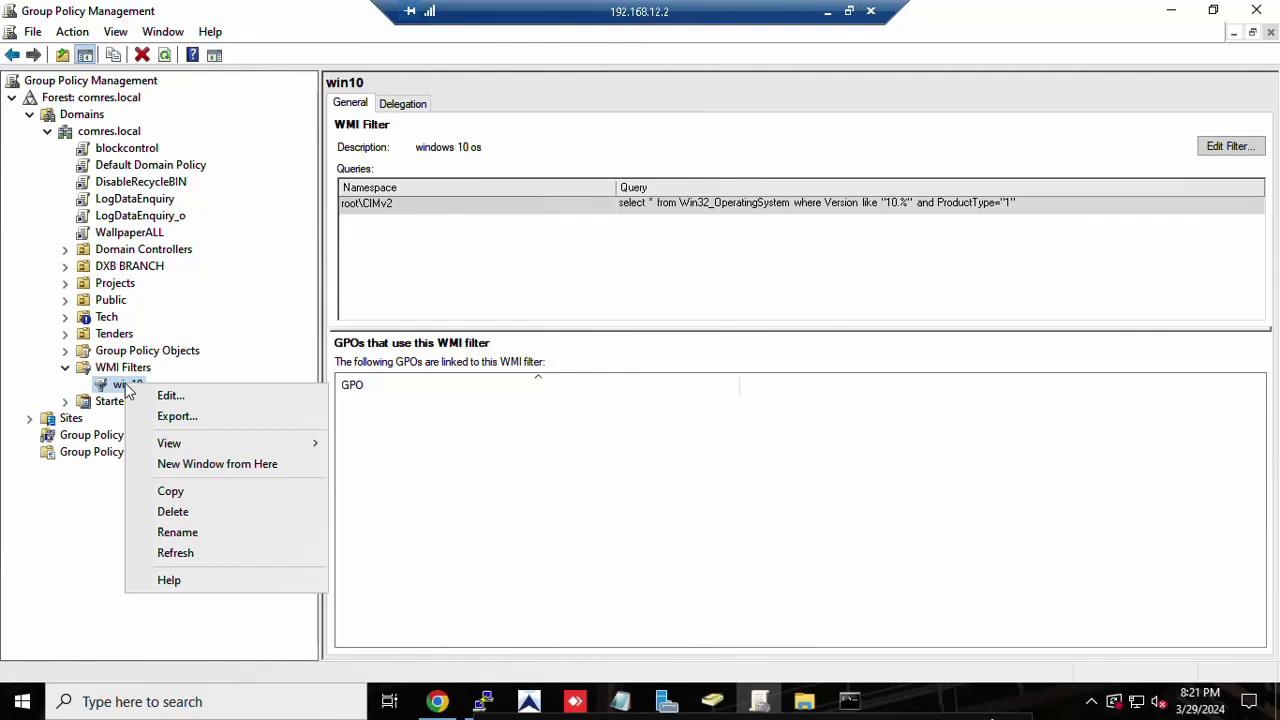
click(755, 504)
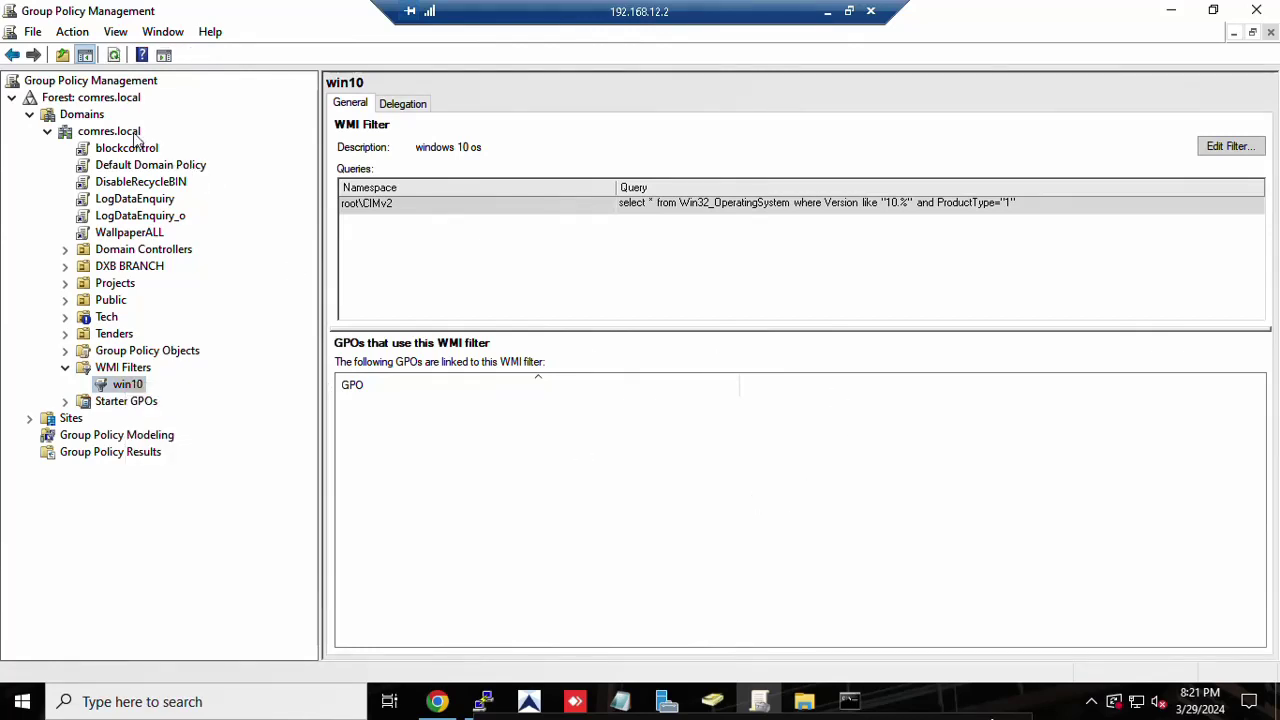
click(110, 132)
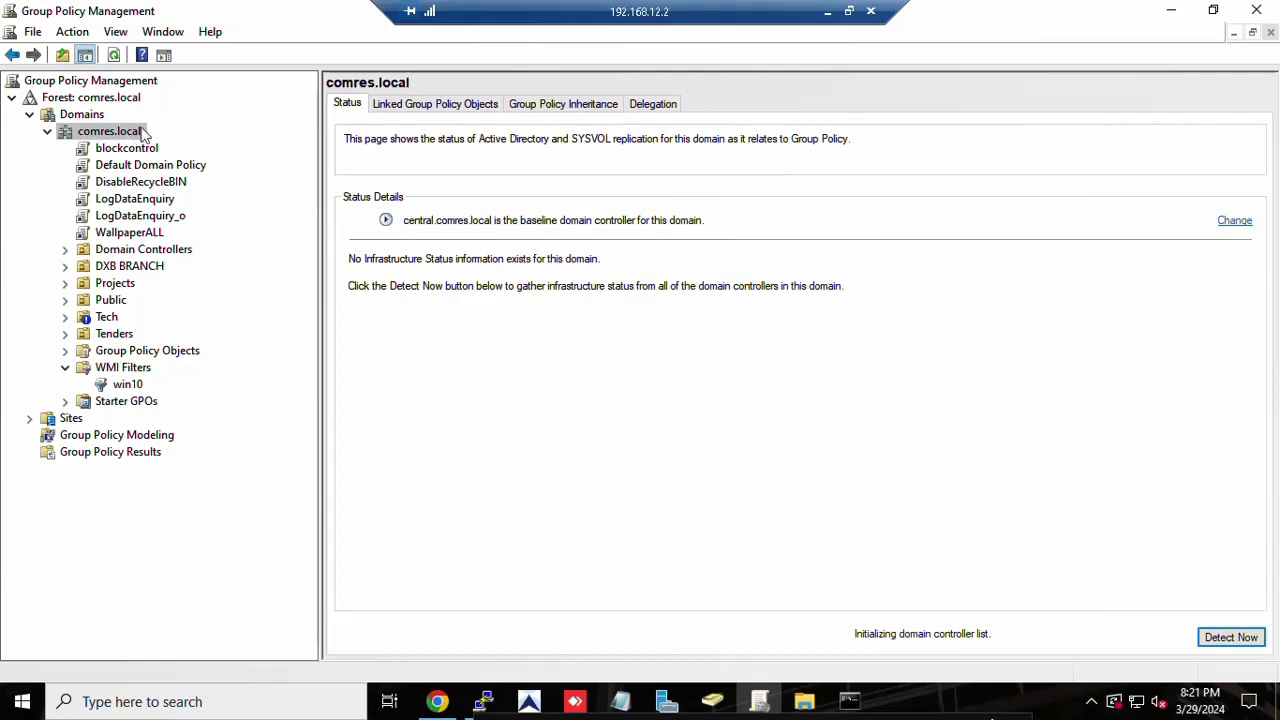
- Minimize the 192.168.12.2 remote session and the local This PC window to show the desktop
click(827, 12)
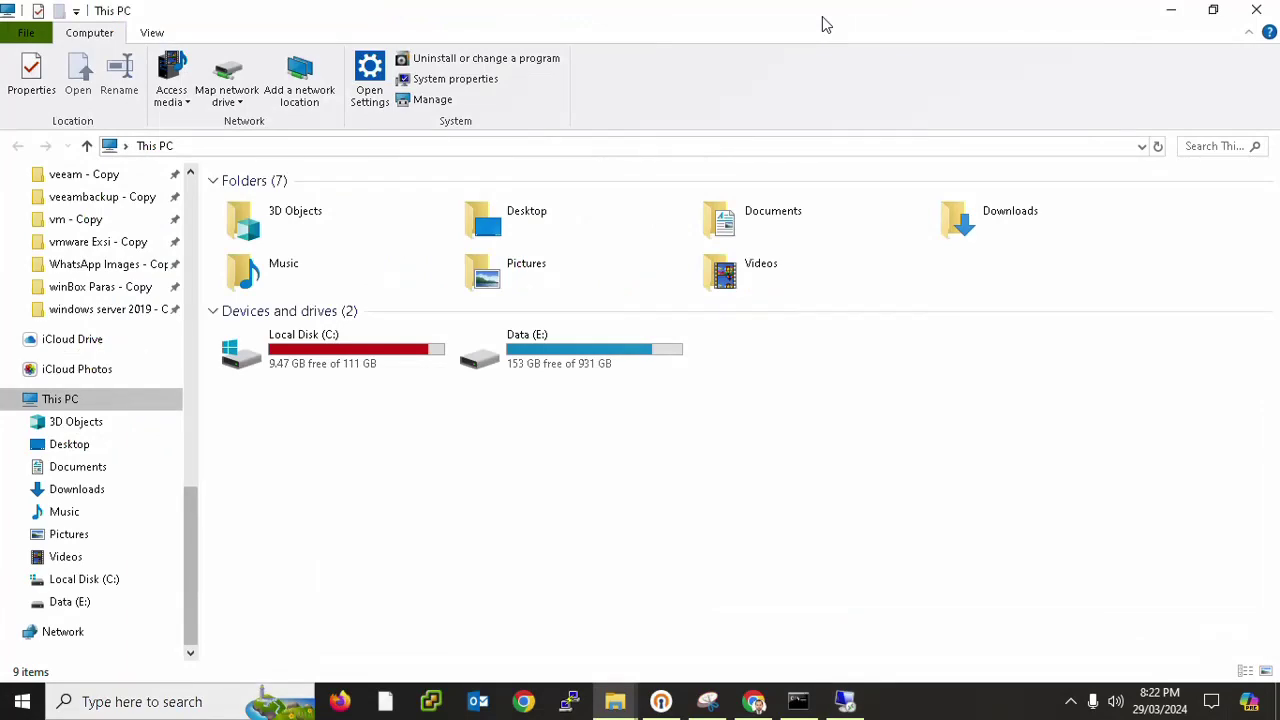
click(1168, 12)
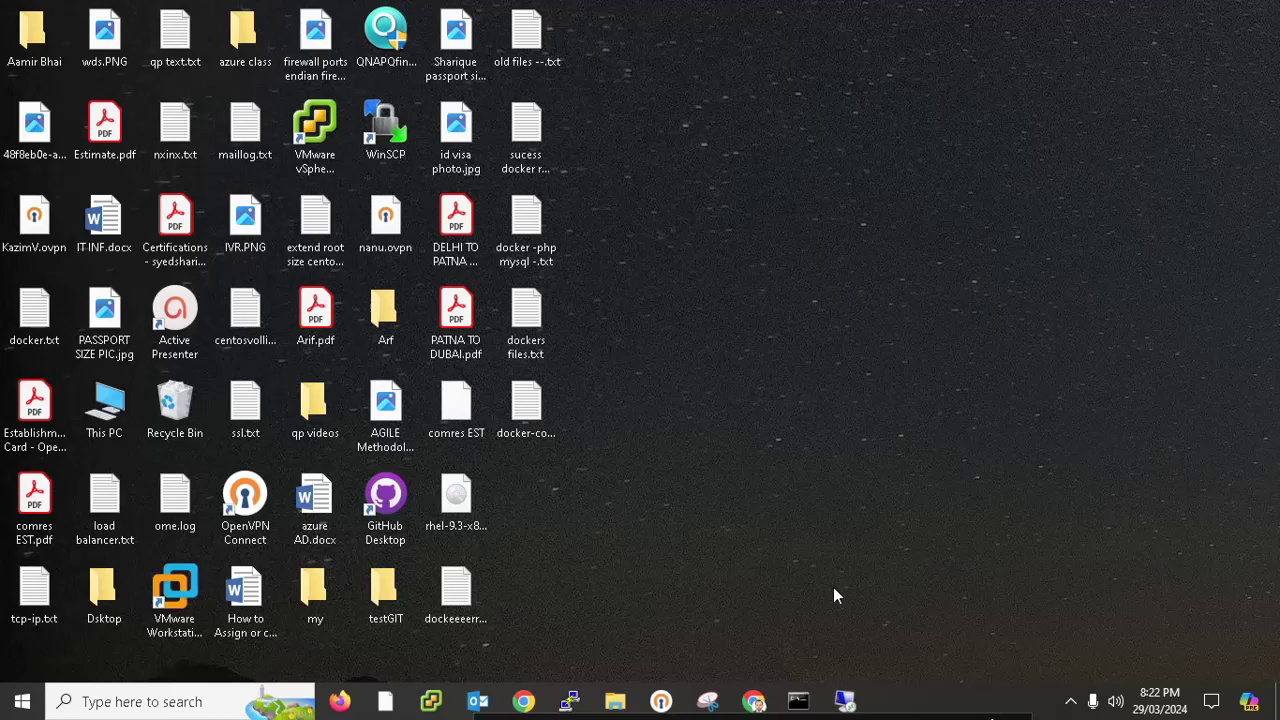
click(845, 701)
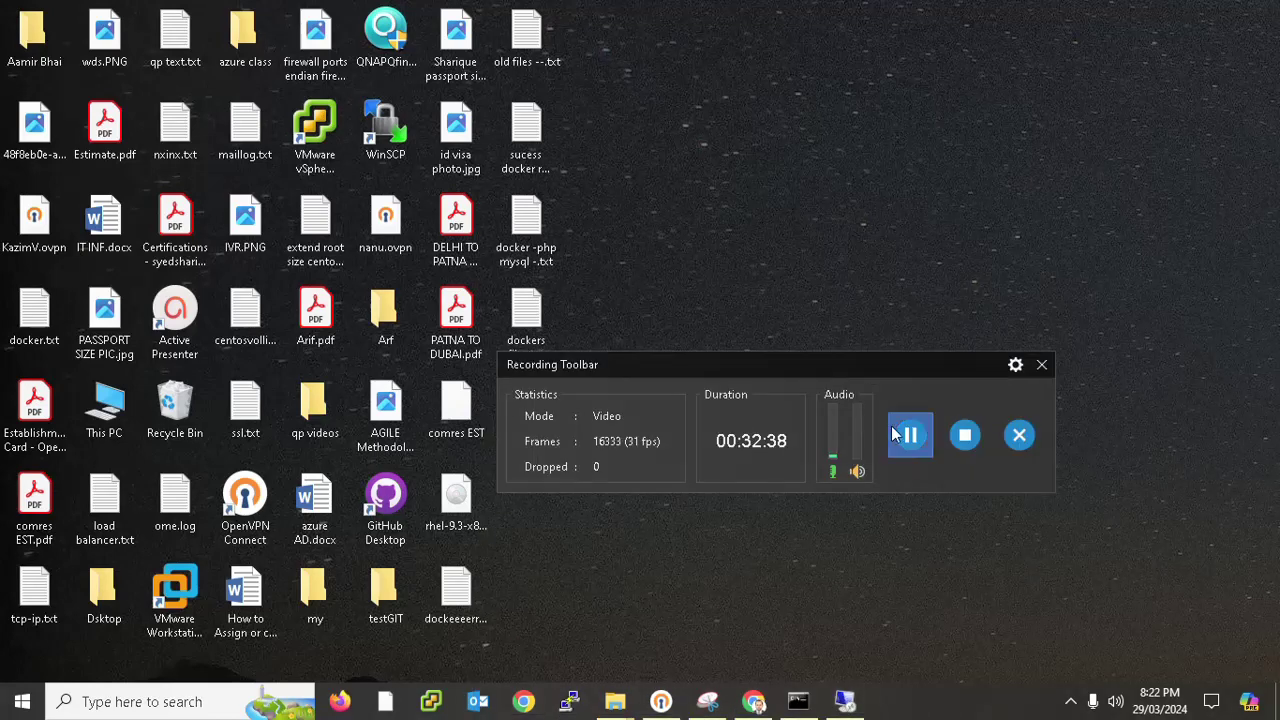